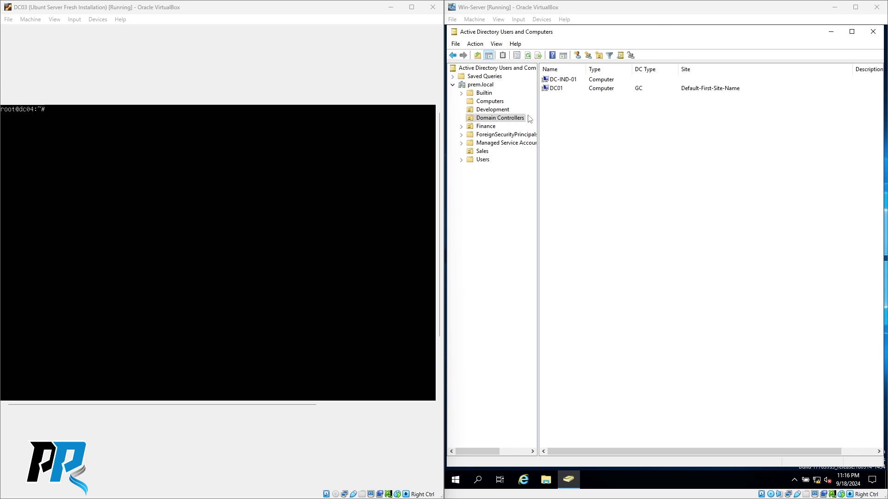
- Bring the Win-Server window, showing prem.local's Domain Controllers in ADUC, into focus
left_click(628, 126)
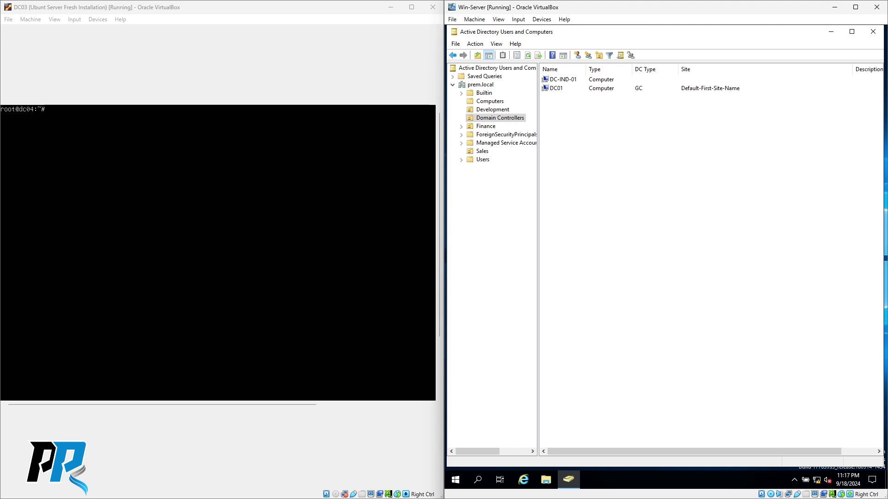
- Run samba-tool in the DC03 console to list its subcommands, then clear the screen
left_click(218, 252)
type("sam")
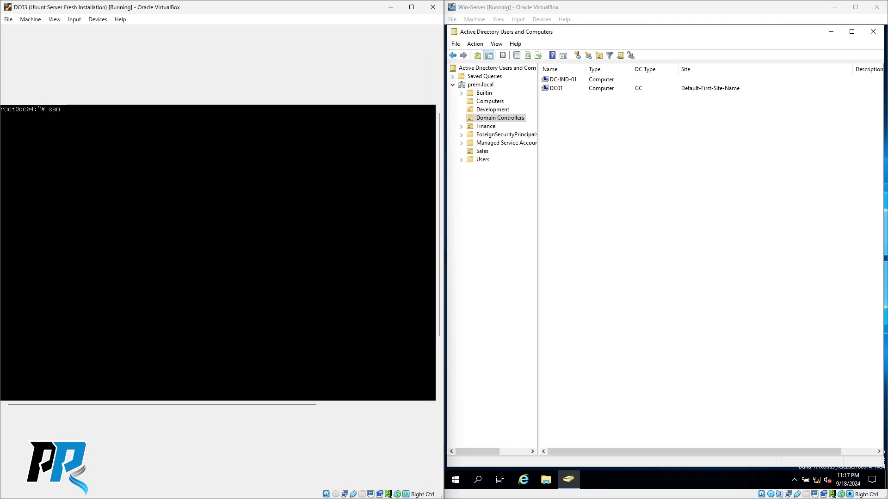
type("ba-tool")
key("Return")
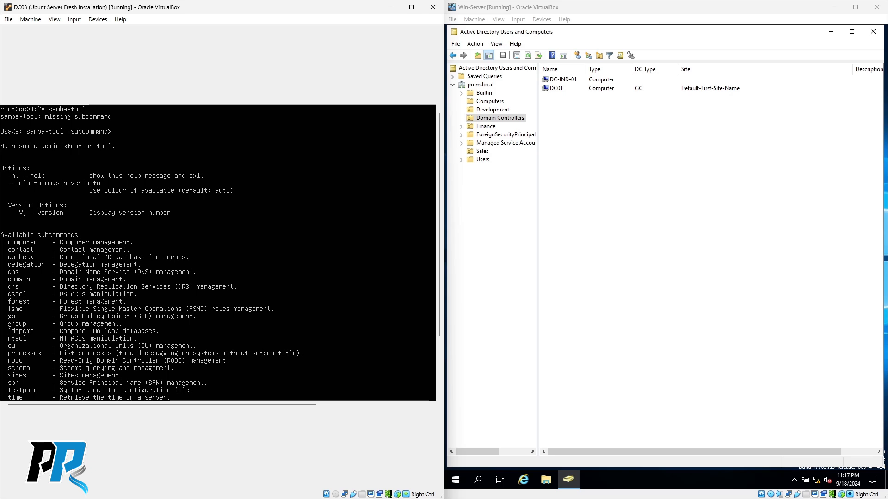
key("ctrl+l")
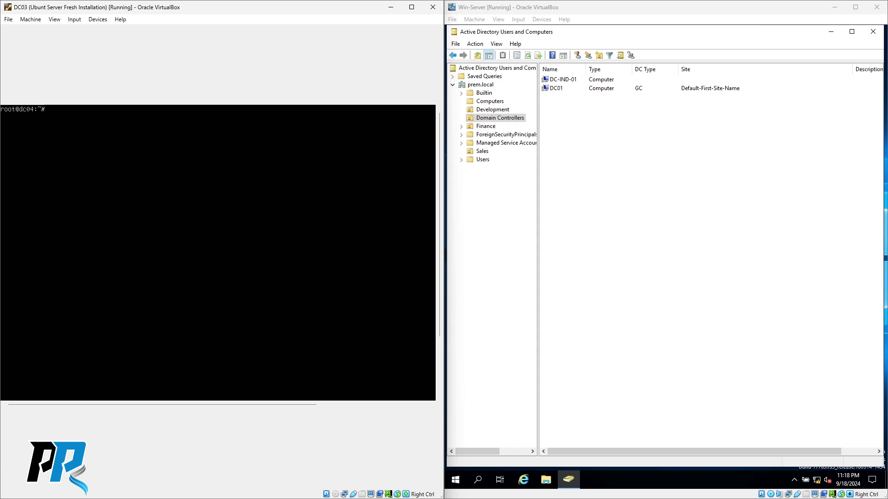
- Run samba-tool fsmo show, revealing DC04 owns all seven FSMO roles, and start the next net command
type("mba-tool fsmo show")
key("Return")
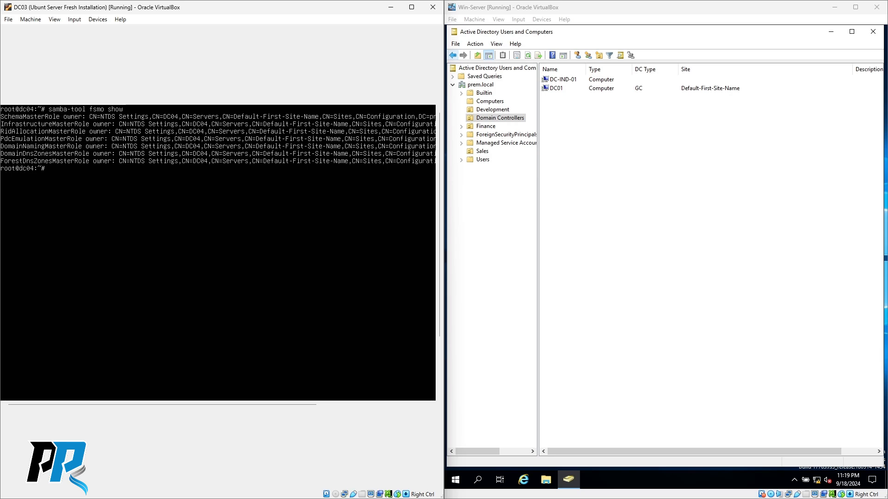
type("nert")
type("s")
key("BackSpace")
- Show net ads info (server 192.168.1.24, realm PREM.COM, port 389), then enter net rpc rights list -U Administrator
type("ds info")
key("Return")
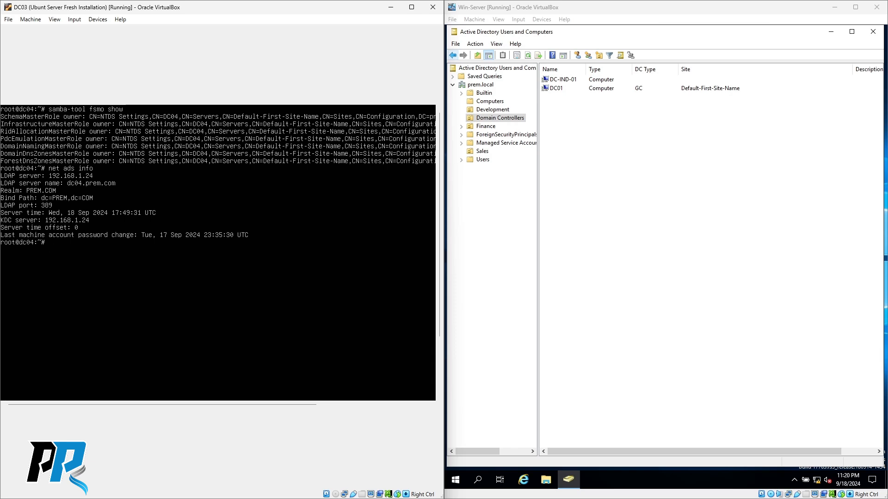
type("net rpc rights list -U Administrator")
- Submit the Administrator password to list SeMachineAccountPrivilege through SeManageVolumePrivilege, then clear the console
key("Return")
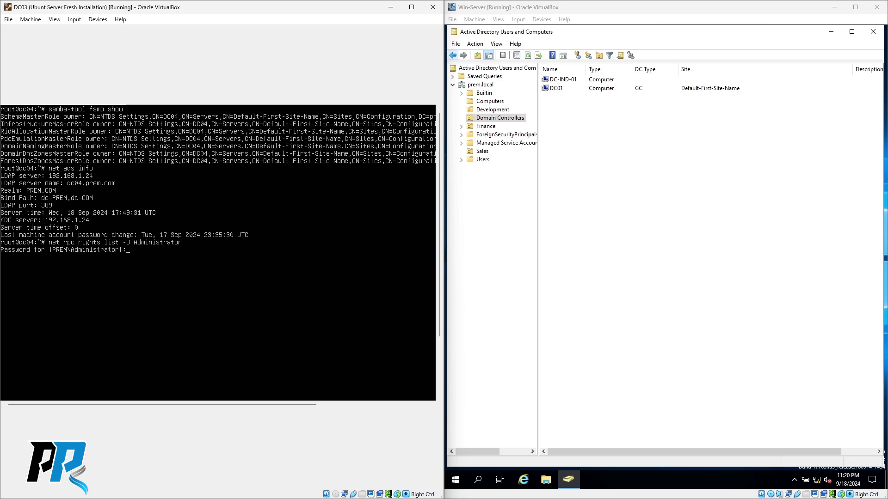
key("Return")
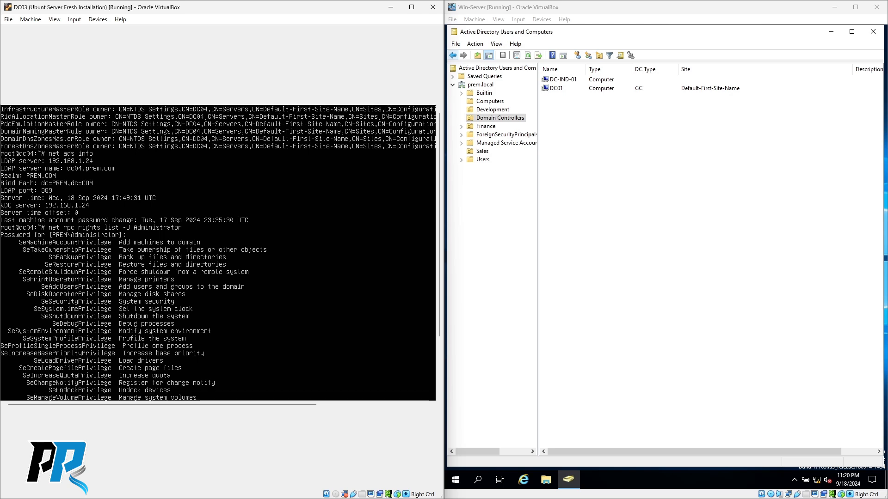
key("ctrl+l")
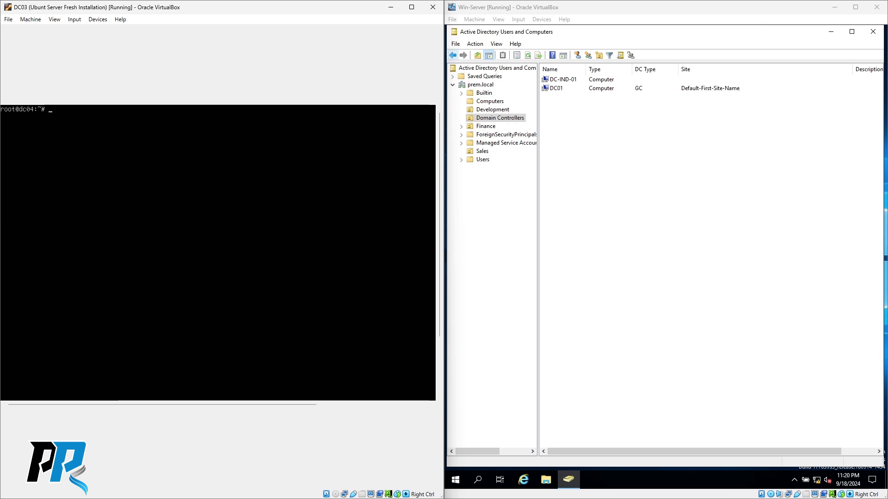
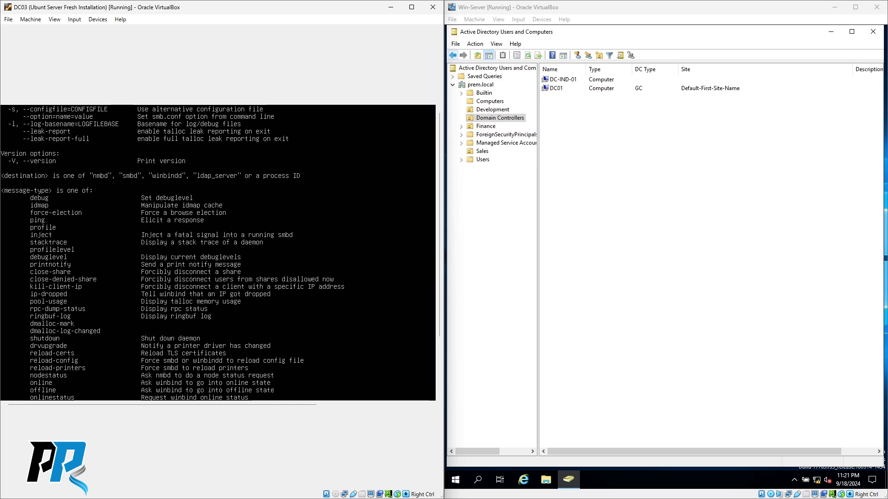
- Query smbd with 'smbcontrol smbd status', then show smbcontrol smbd's usage help
key("ctrl+l")
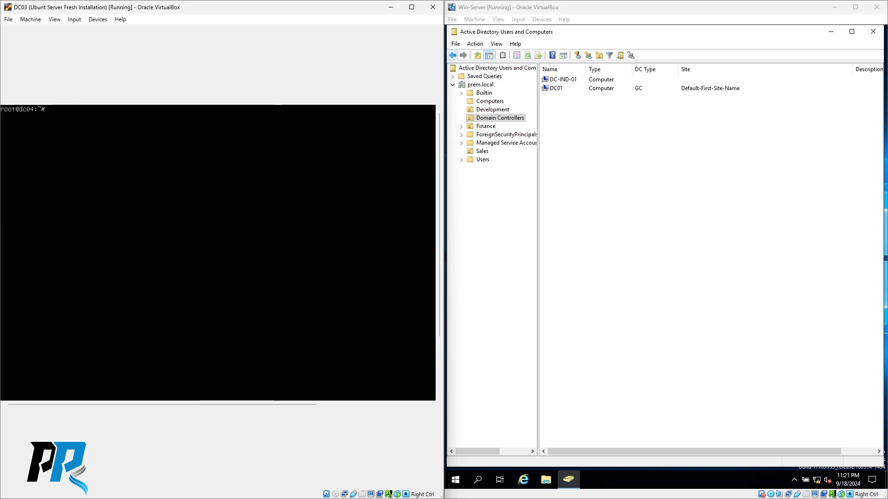
type("sabcont")
key("BackSpace")
key("BackSpace")
key("BackSpace")
key("BackSpace")
key("BackSpace")
key("BackSpace")
type("mbcontrol smbd status")
key("Return")
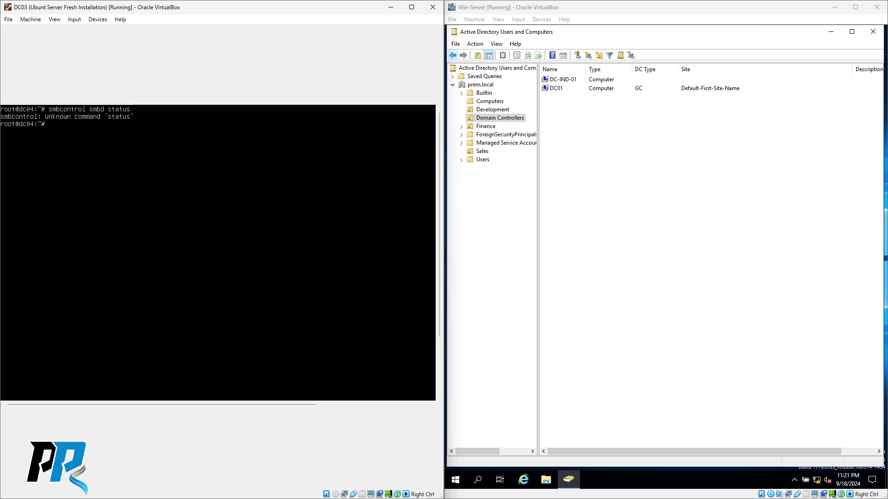
type("smbcontrol smbd")
key("Return")
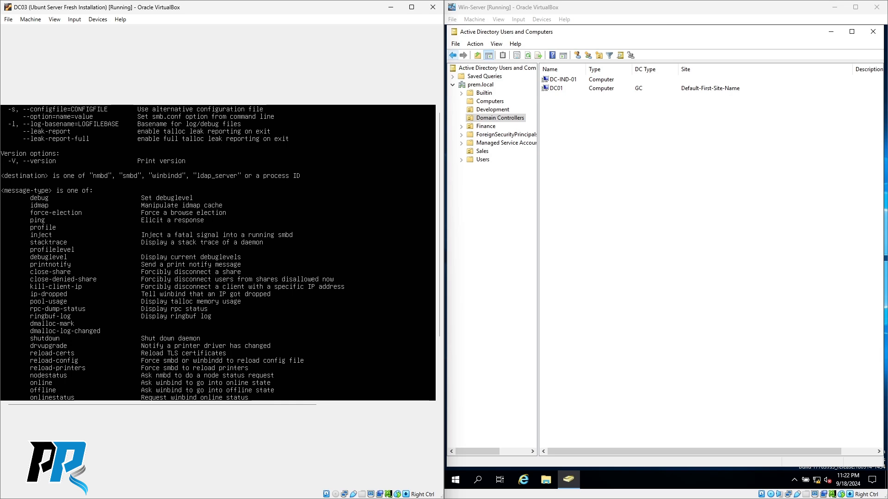
- List domain users with wbinfo -u and groups with wbinfo -g, then show pdbedit's help
key("ctrl+l")
type("c04:~# w")
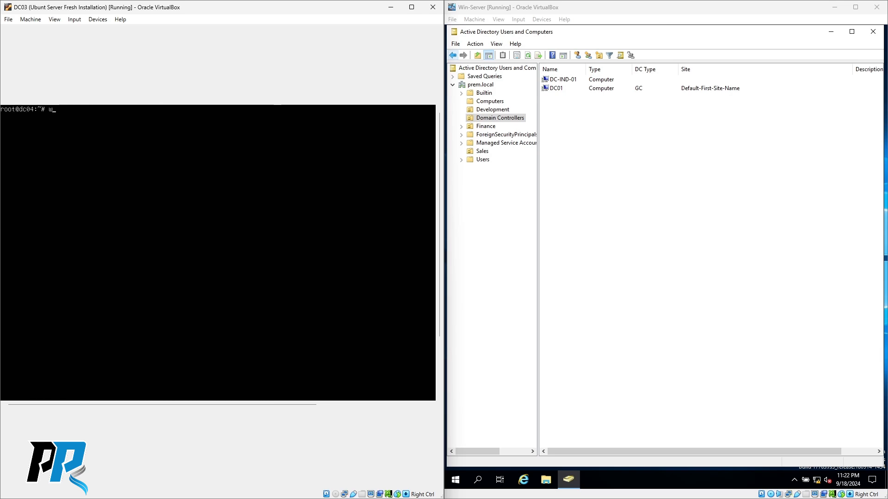
type("binfo -u")
key("Return")
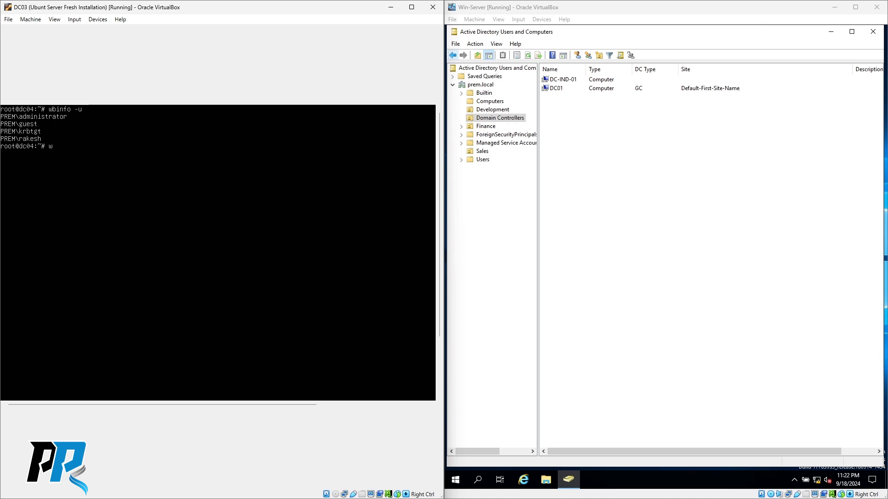
type("wbinfo -g")
key("Return")
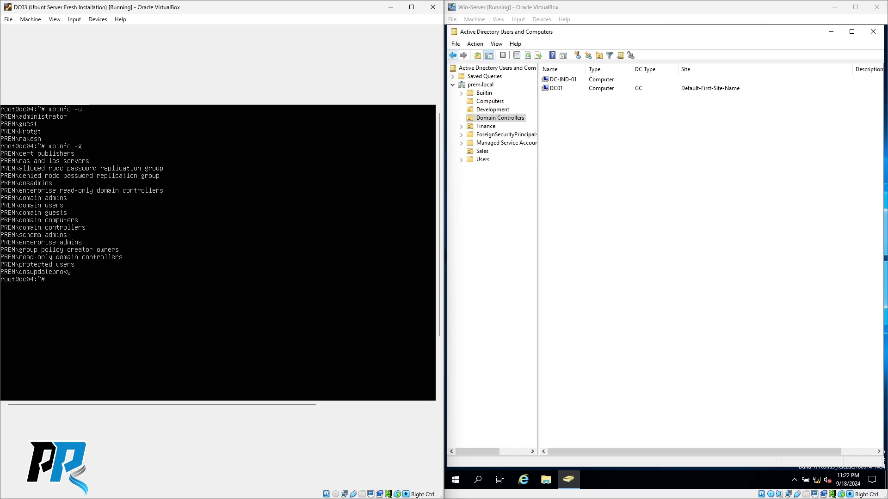
type("clear")
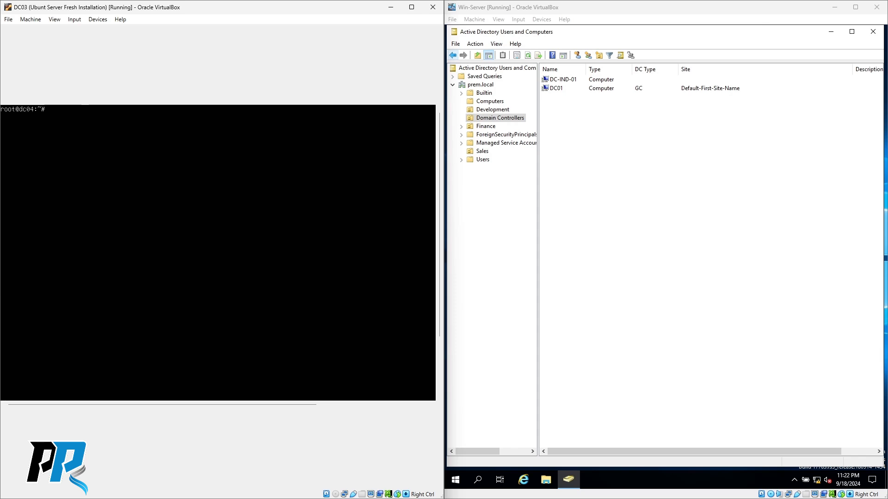
type(" pdbedit")
key("Return")
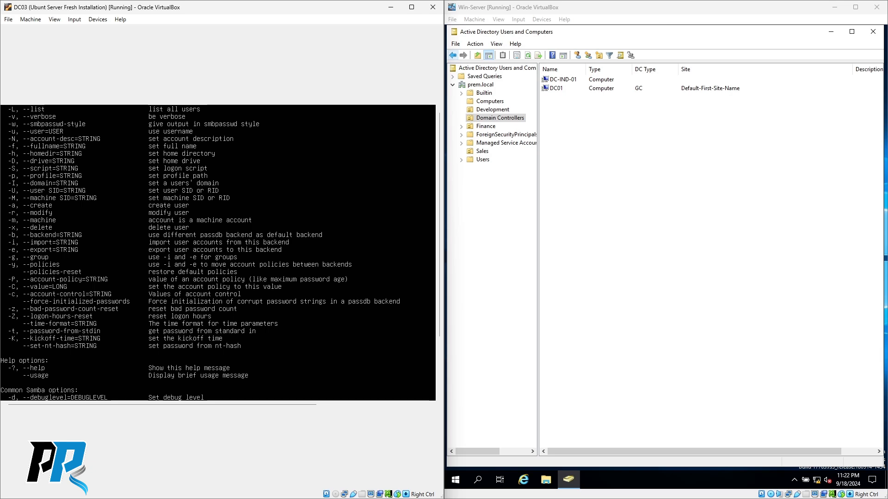
- Run pdbedit -L to list Administrator, krbtgt, WIN10-SAMBA-01$ and DC04$, then focus the Win-Server VM
key("ctrl+l")
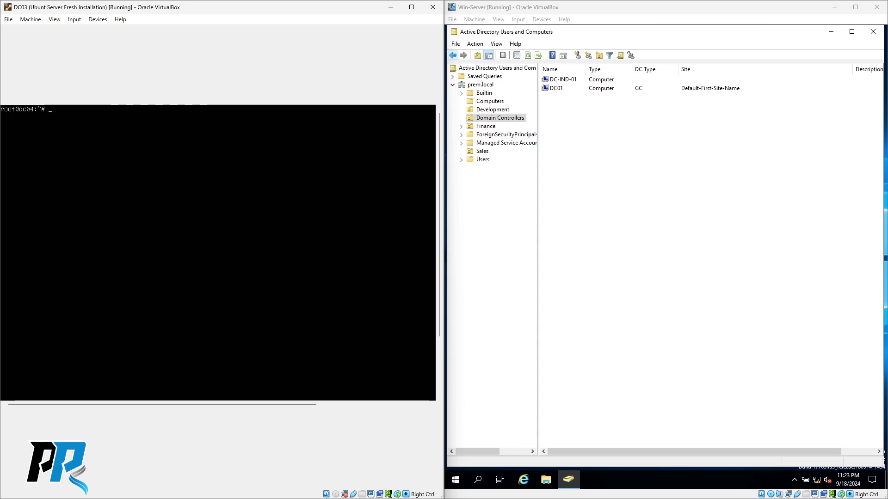
type("pdbedit -L")
key("Return")
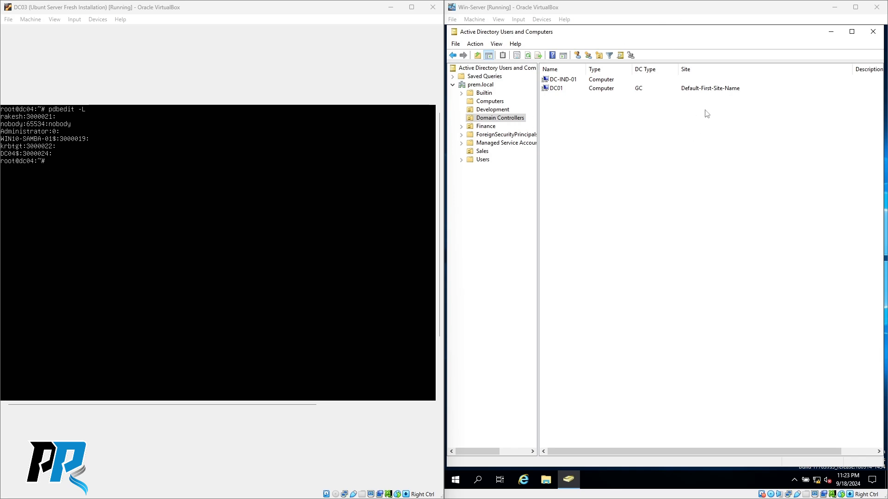
left_click(609, 190)
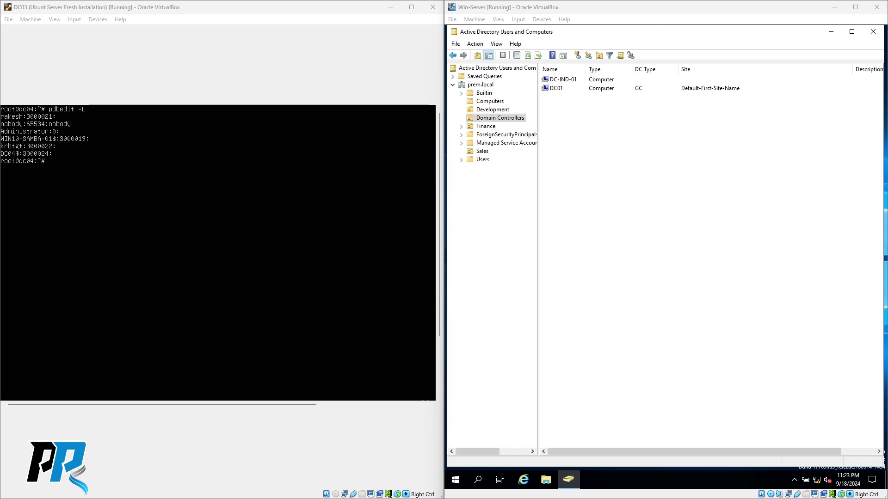
- Sign in to the win10 samba client with the domain user's password and rearrange the VM windows
key("alt+Tab")
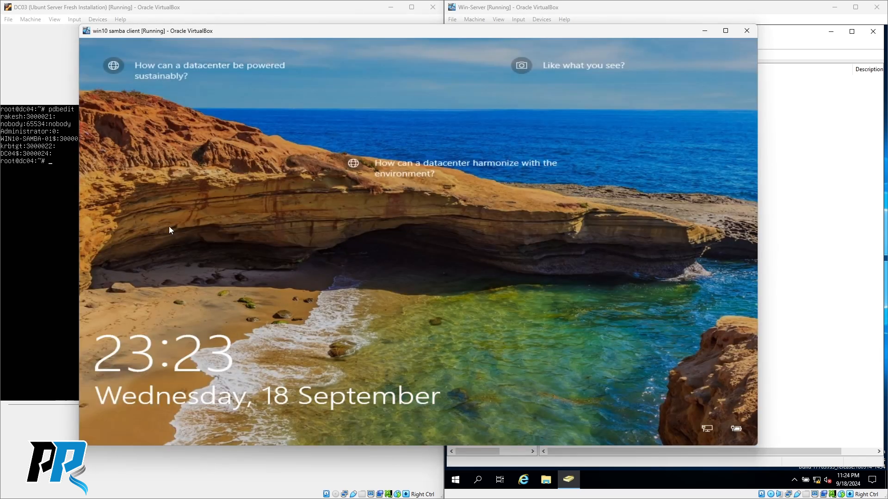
left_click(323, 223)
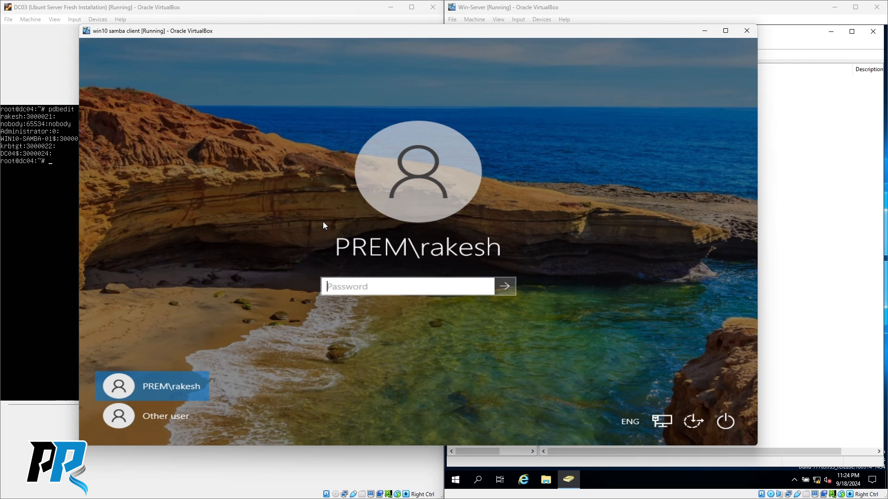
type("•••••••••••••")
key("Return")
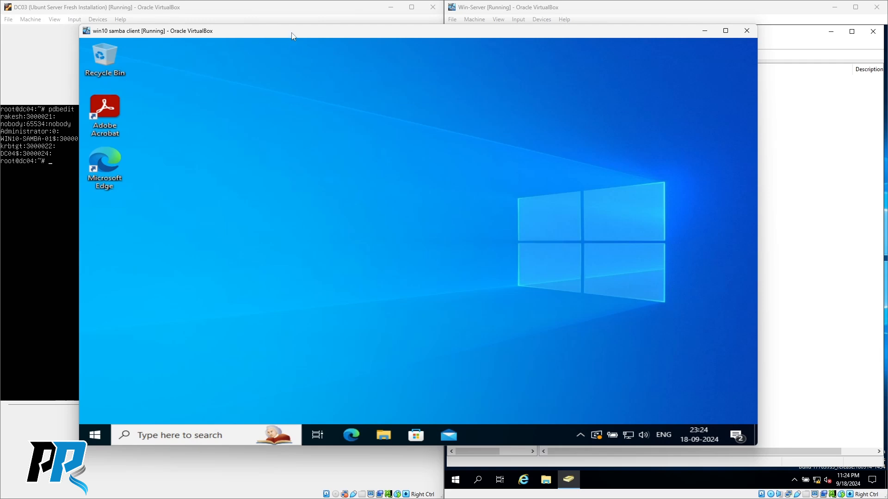
left_click_drag(293, 33, 301, 35)
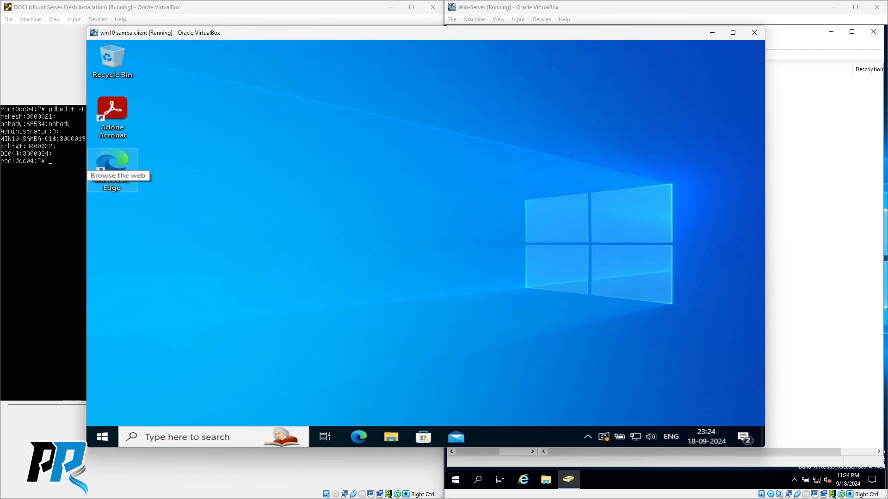
left_click(48, 184)
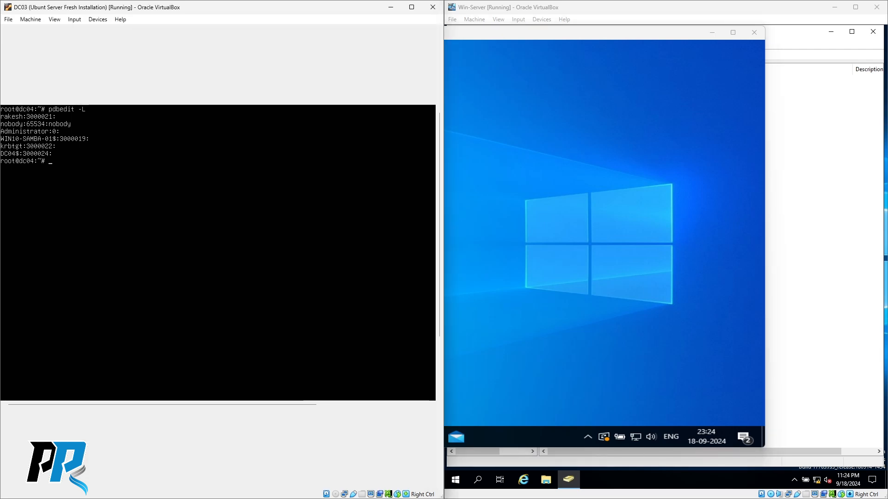
left_click(566, 238)
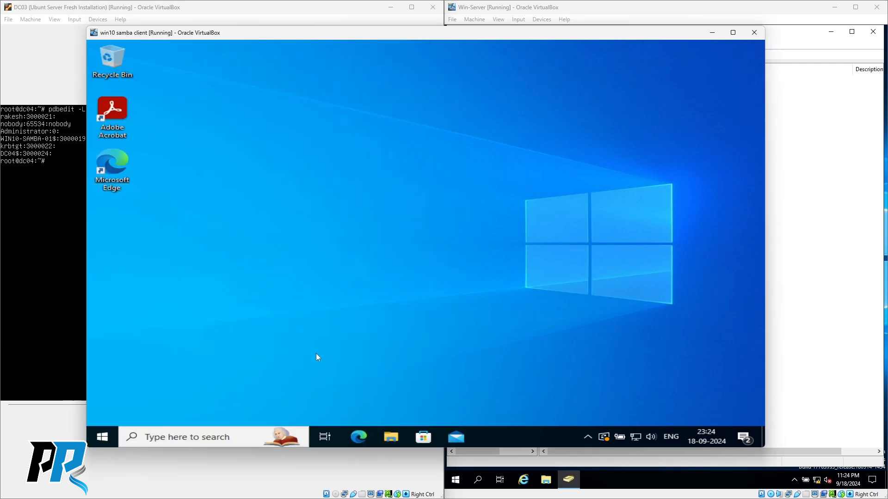
- From This PC's Properties in File Explorer, open Advanced system settings to raise the UAC prompt
left_click(391, 442)
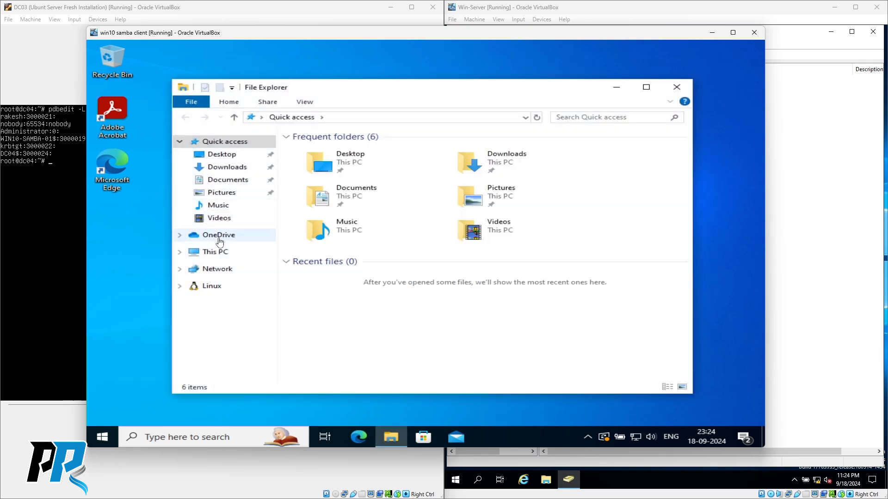
right_click(218, 251)
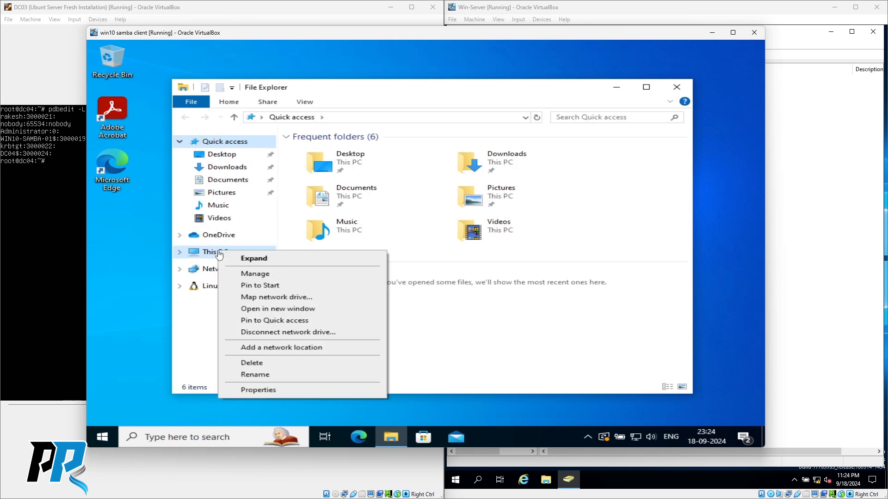
left_click(252, 391)
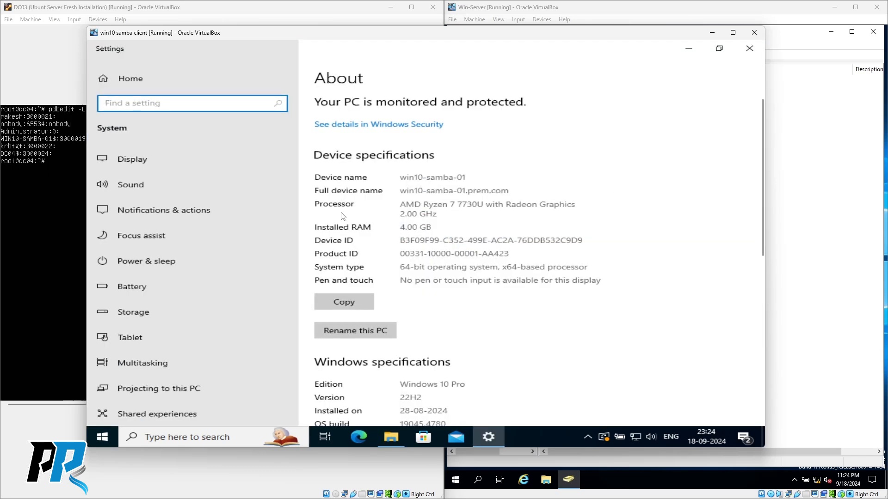
scroll(374, 232, "down", 6)
scroll(374, 235, "up", 3)
scroll(404, 246, "down", 5)
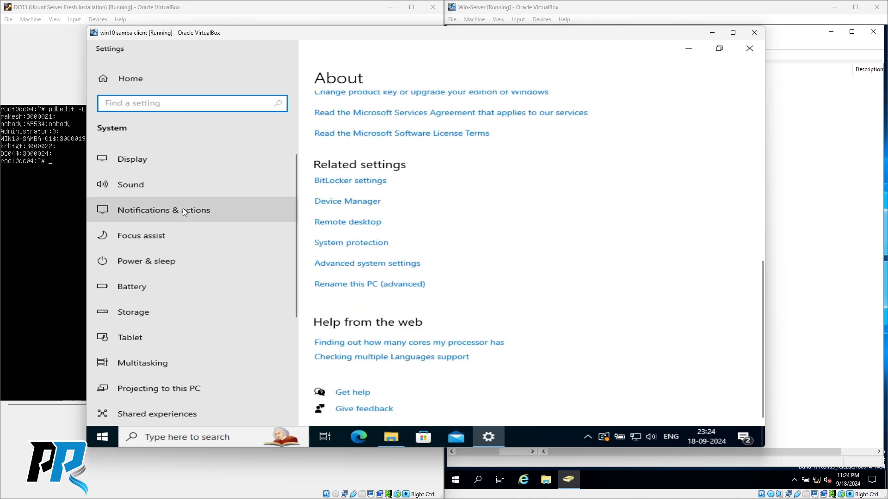
scroll(389, 224, "up", 5)
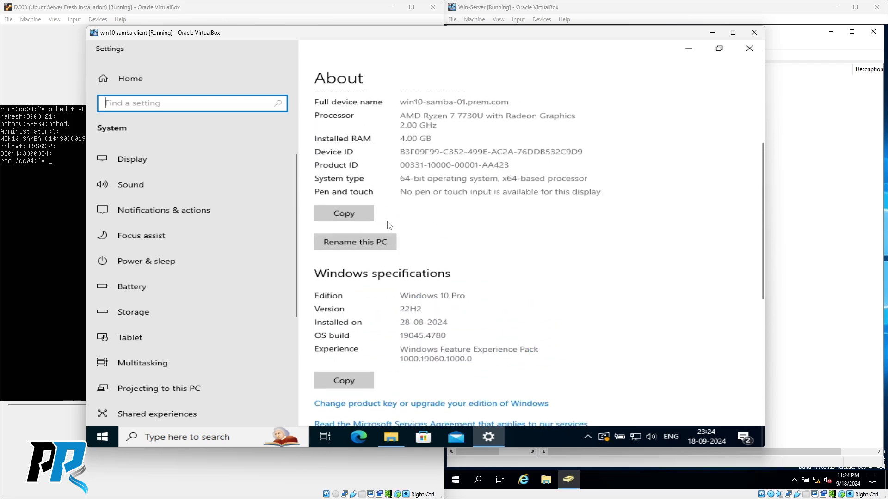
scroll(389, 224, "up", 2)
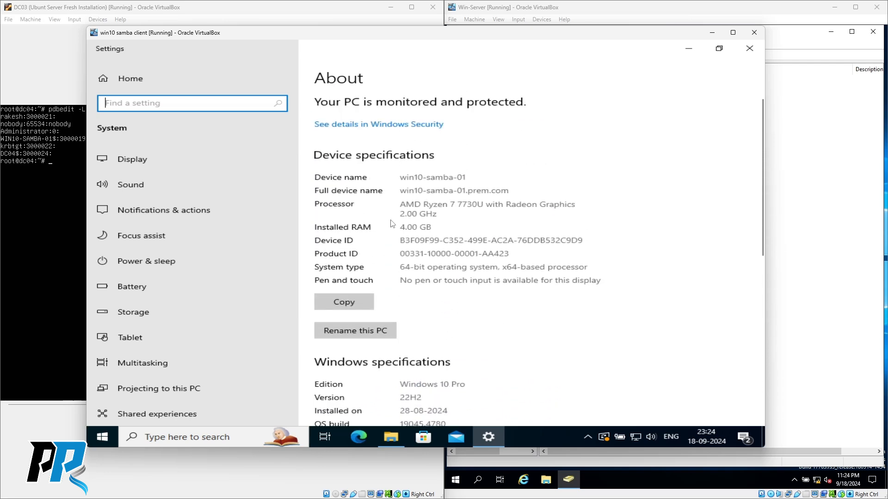
scroll(390, 222, "down", 7)
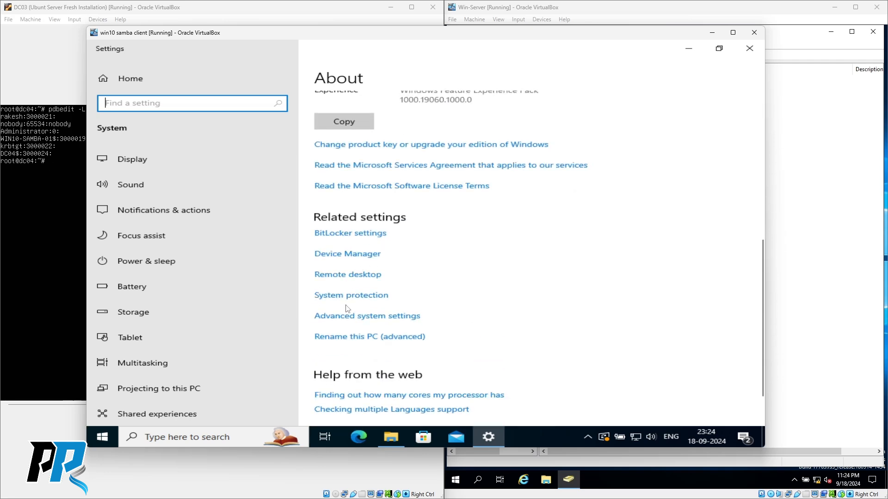
left_click(351, 320)
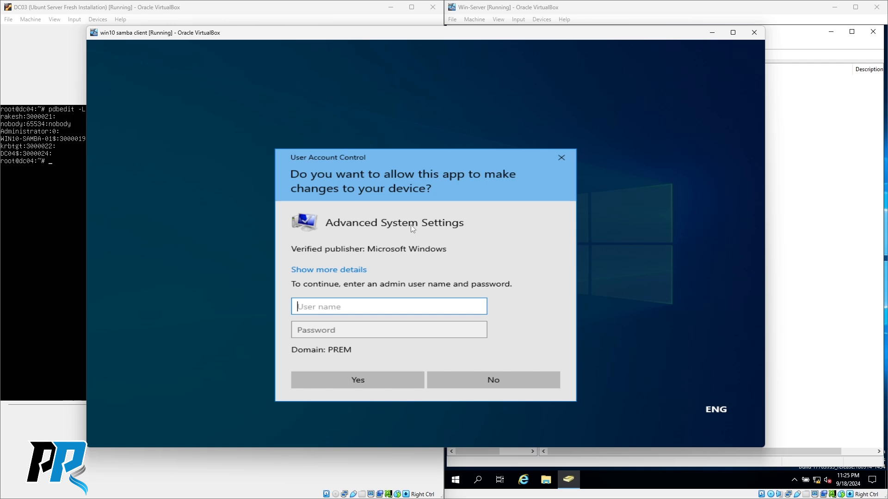
- Approve the UAC prompt as Administrator with its password and close the Settings window
type("Administrator")
key("Tab")
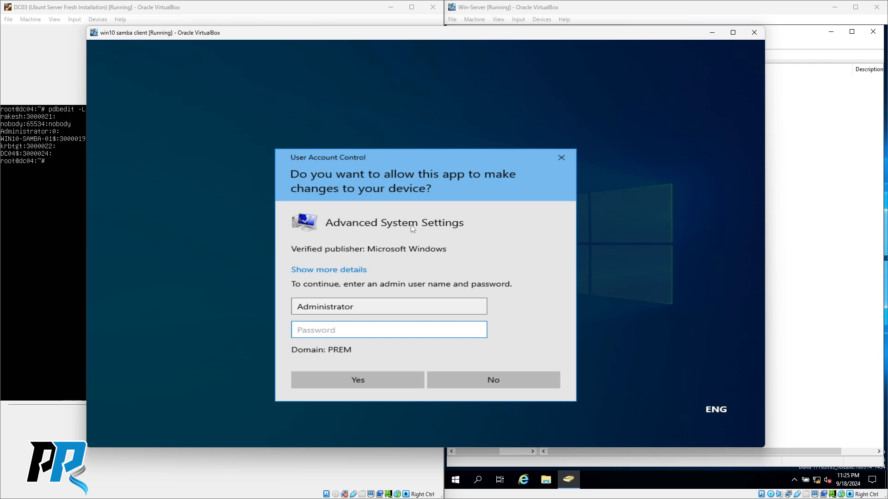
type("********")
key("Return")
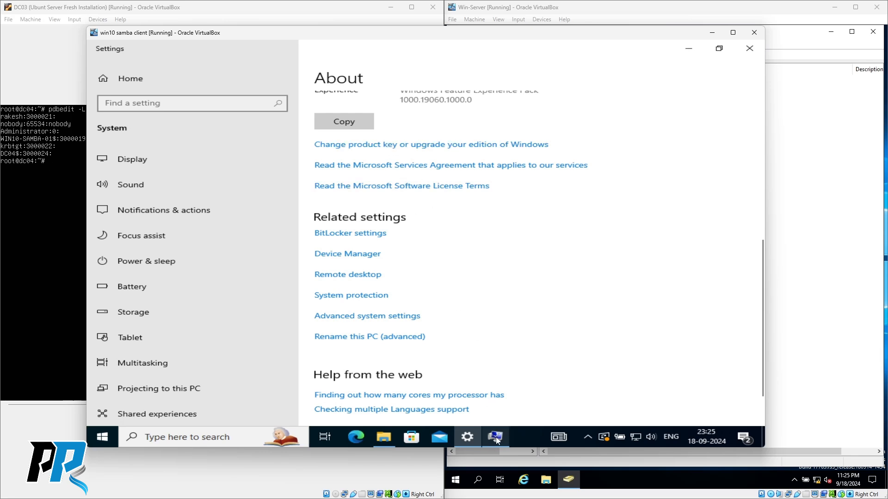
left_click(750, 51)
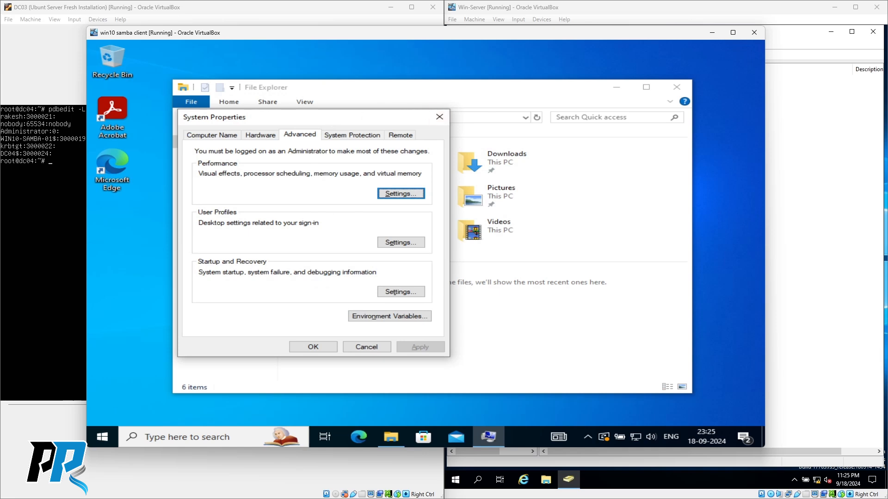
left_click_drag(330, 122, 431, 112)
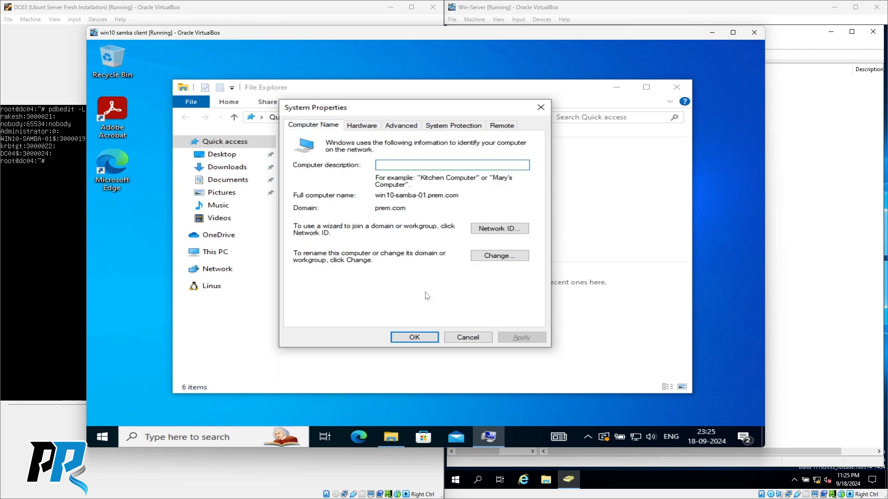
- Check that win10-samba-01.prem.com is in domain prem.com, cancel both dialogs, and close File Explorer
left_click(498, 256)
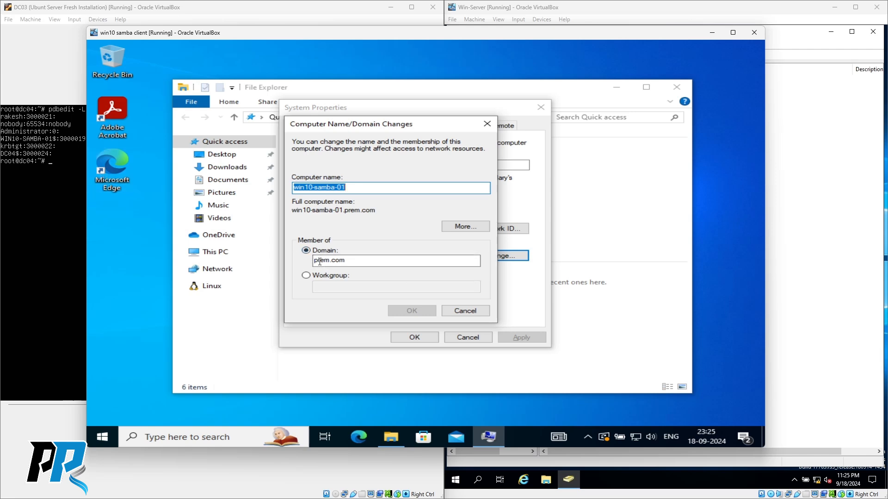
left_click(465, 312)
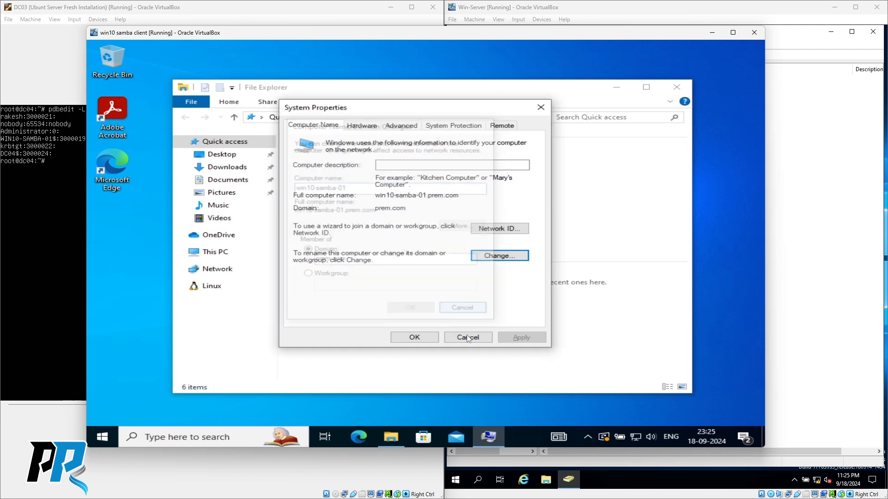
left_click(467, 338)
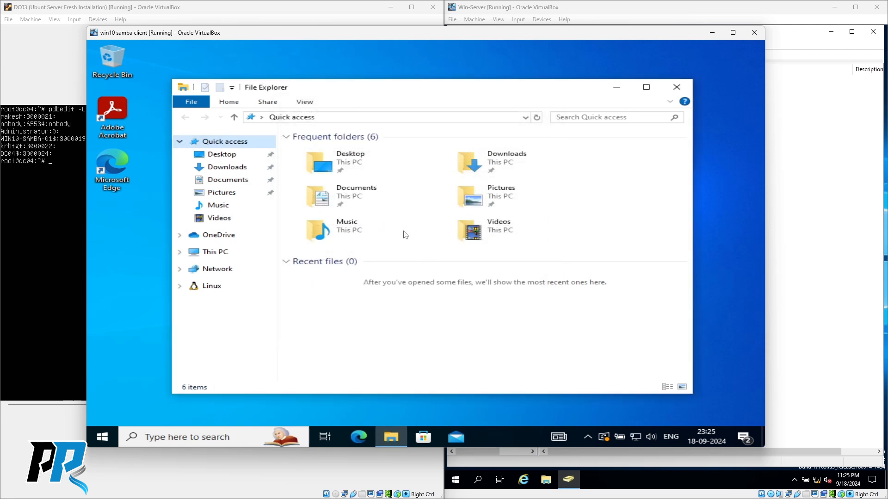
left_click(676, 87)
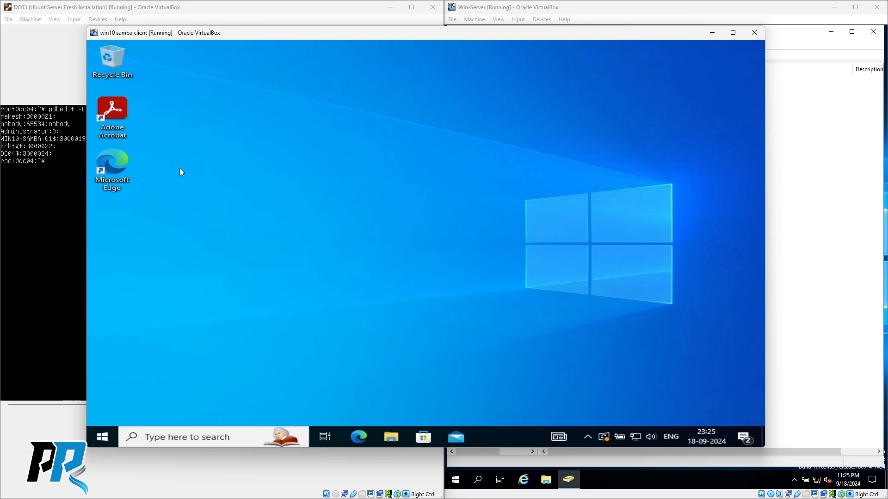
- Launch Edge and finish its first-run setup without signing in or importing data
left_click(118, 164)
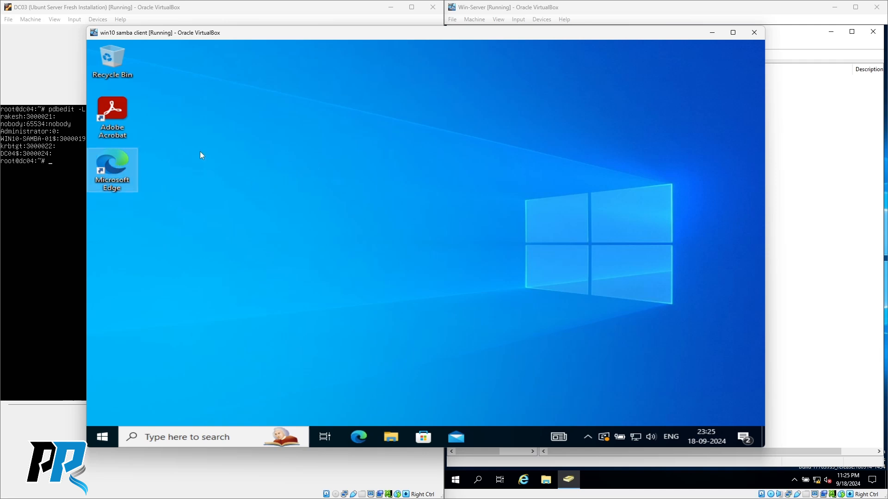
double_click(112, 168)
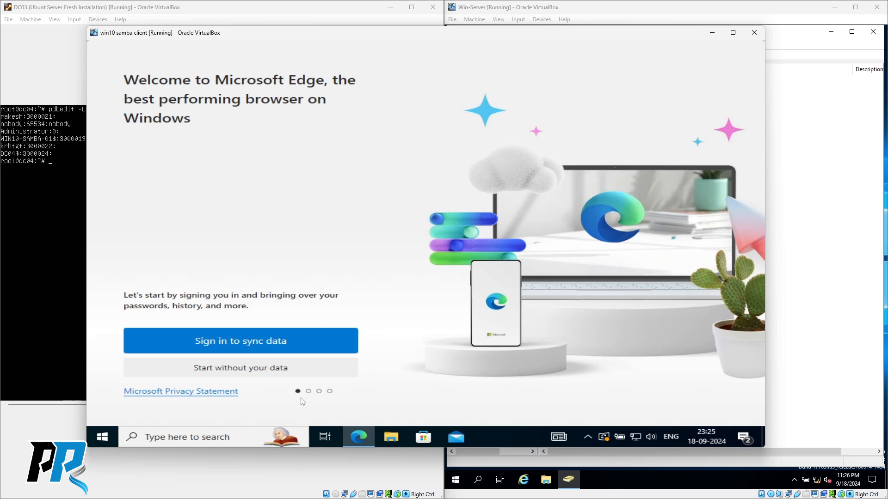
left_click(257, 370)
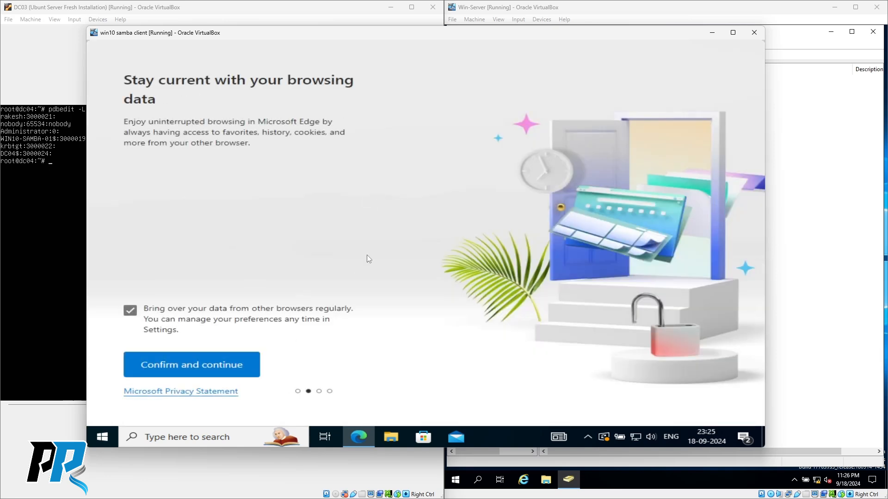
left_click(206, 369)
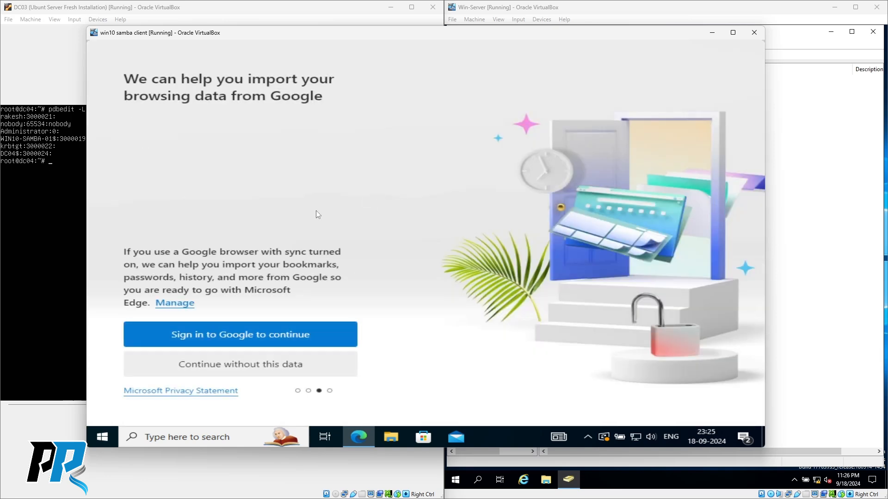
left_click(240, 370)
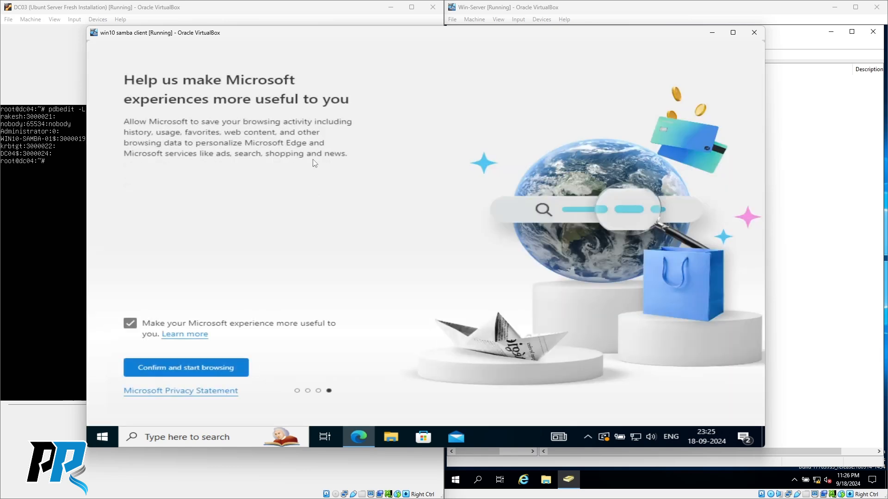
left_click(188, 368)
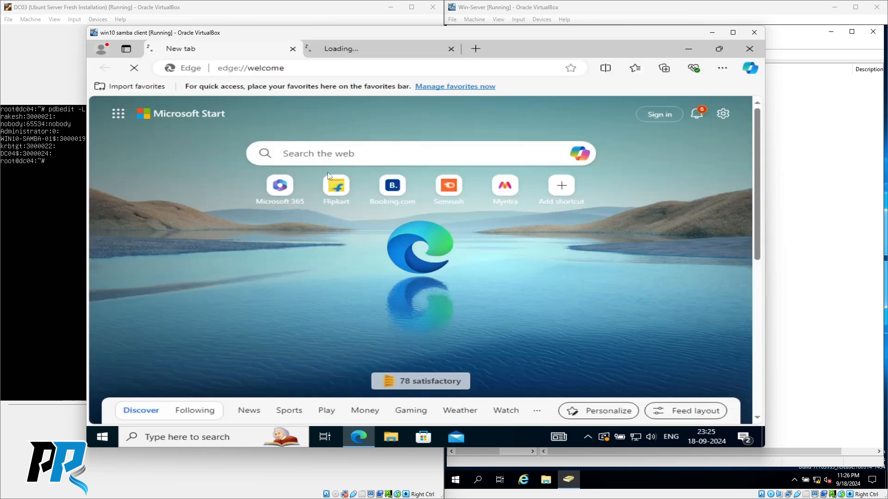
- Close the extra loading tab and load google.com in a new tab
left_click(451, 49)
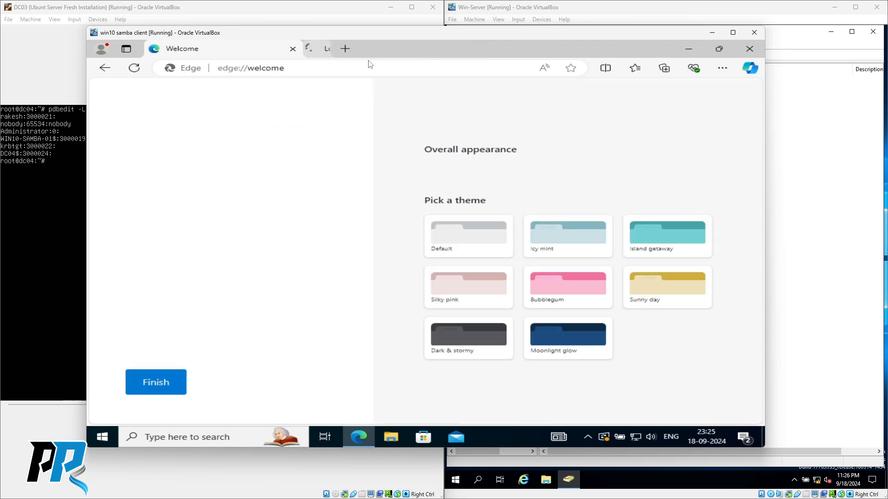
left_click(315, 49)
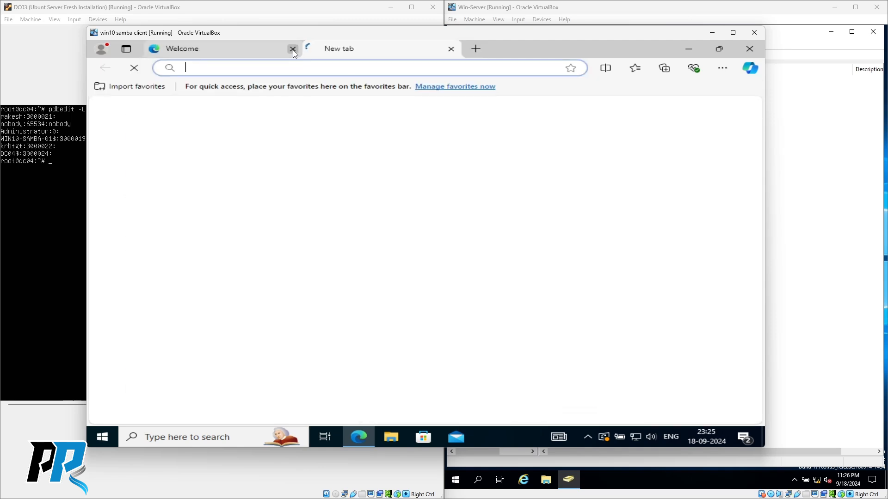
type("google.c")
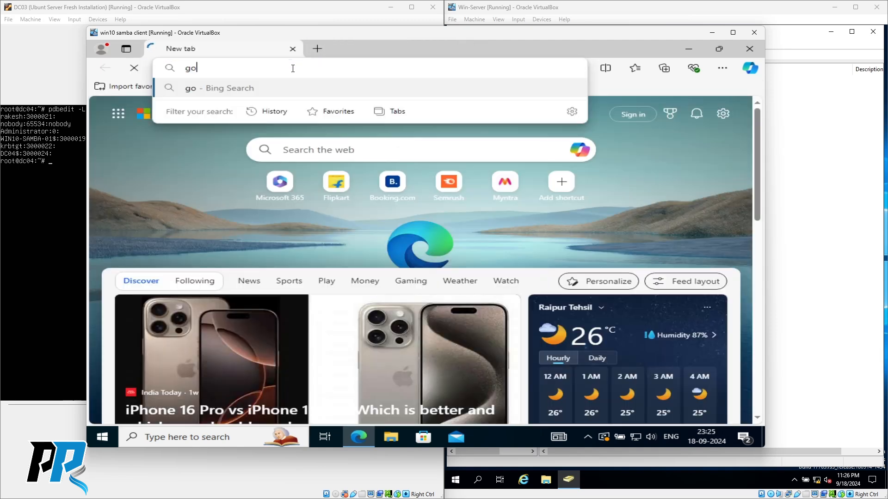
type("om")
key("Return")
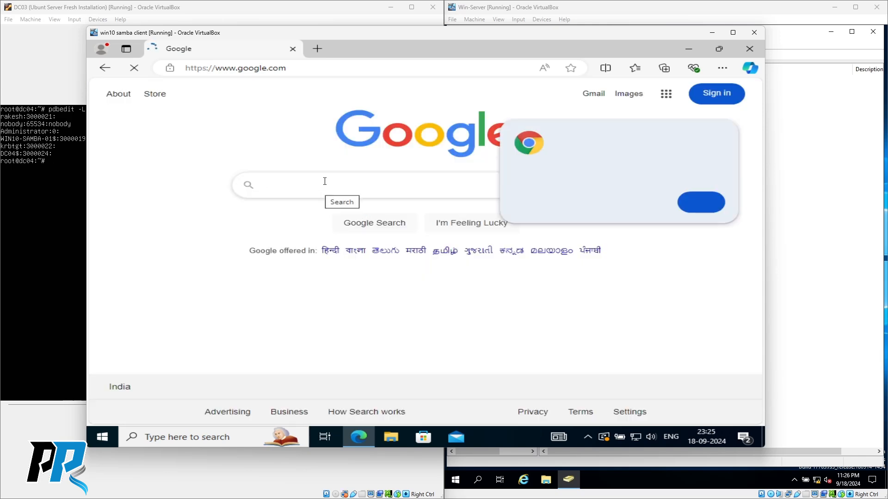
- Search Google for 'windows 10 rsat tools' and open Microsoft's RSAT download page in a new tab
left_click(339, 186)
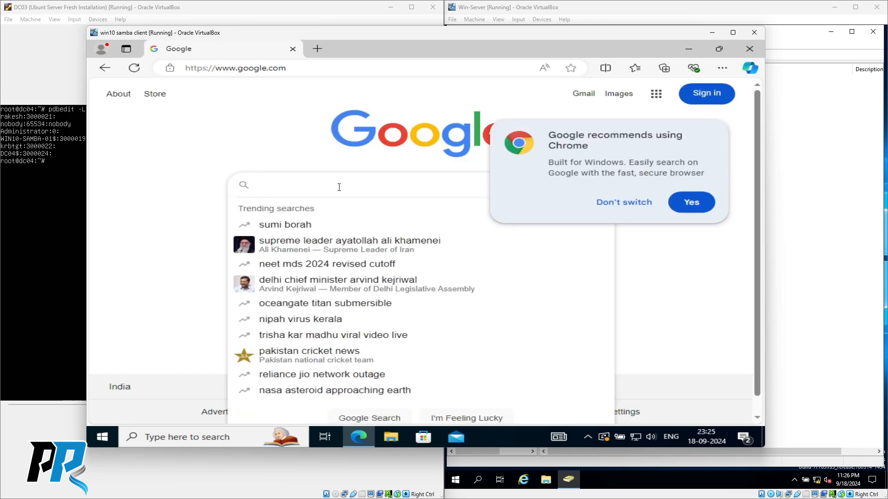
type("windows 10 rsat tols")
key("Down")
key("Return")
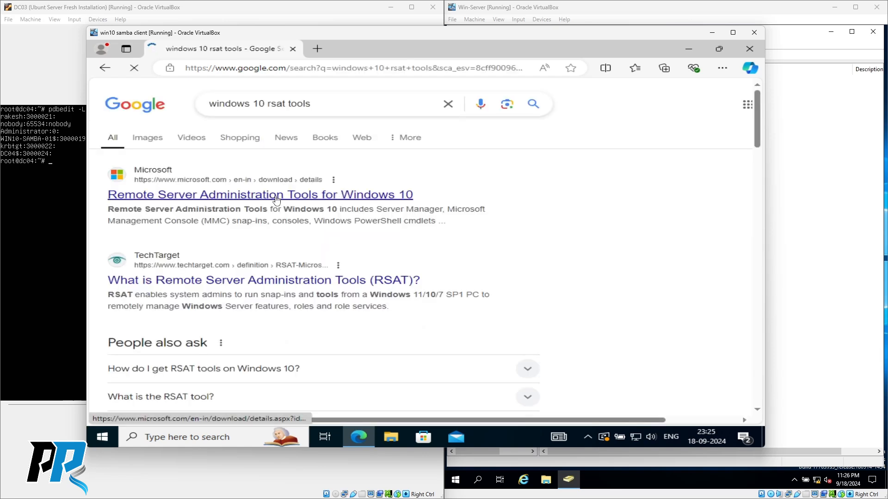
middle_click(255, 199)
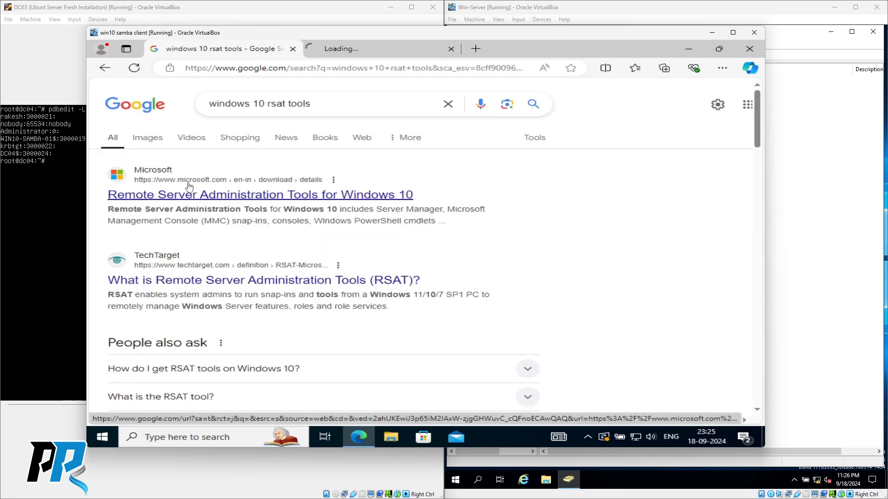
left_click(362, 47)
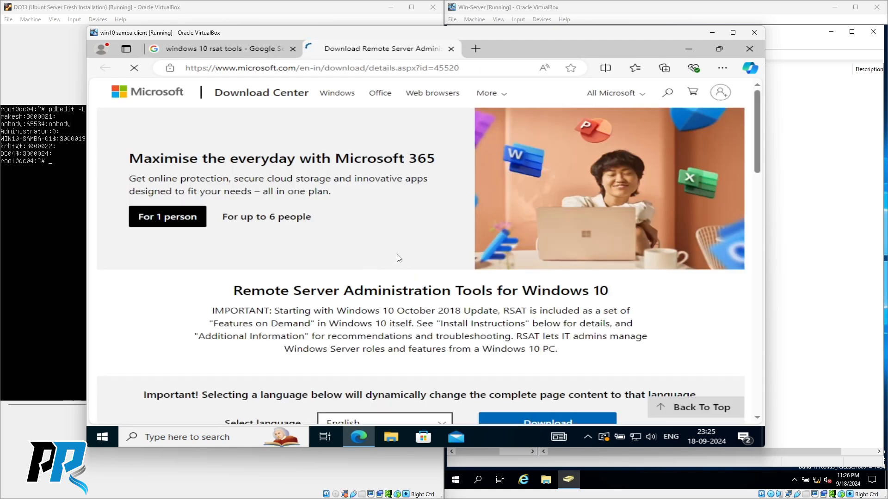
- On the RSAT download page, select WindowsTH-KB2693643-x64.msu (54.2 MB) and download it
scroll(395, 267, "down", 4)
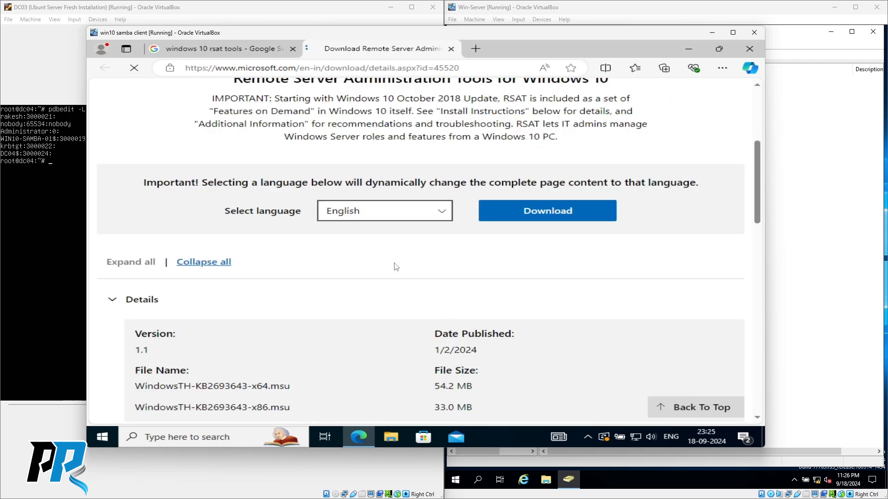
scroll(396, 267, "down", 1)
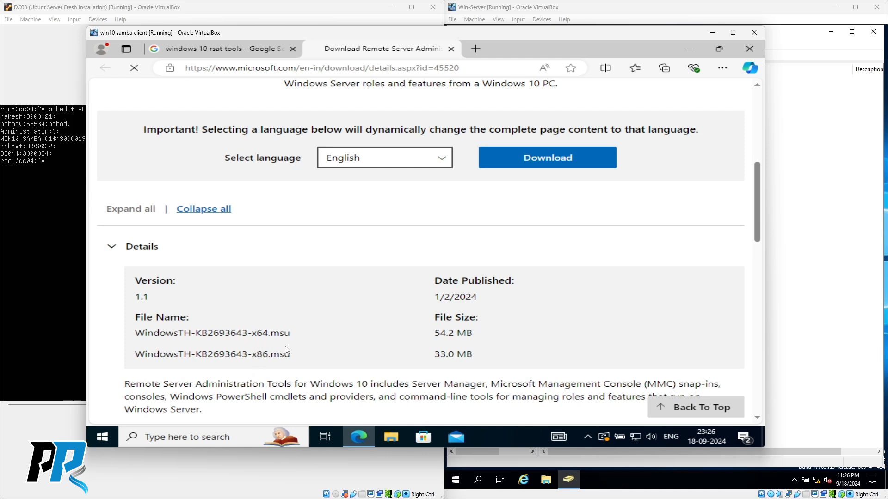
left_click_drag(252, 354, 269, 333)
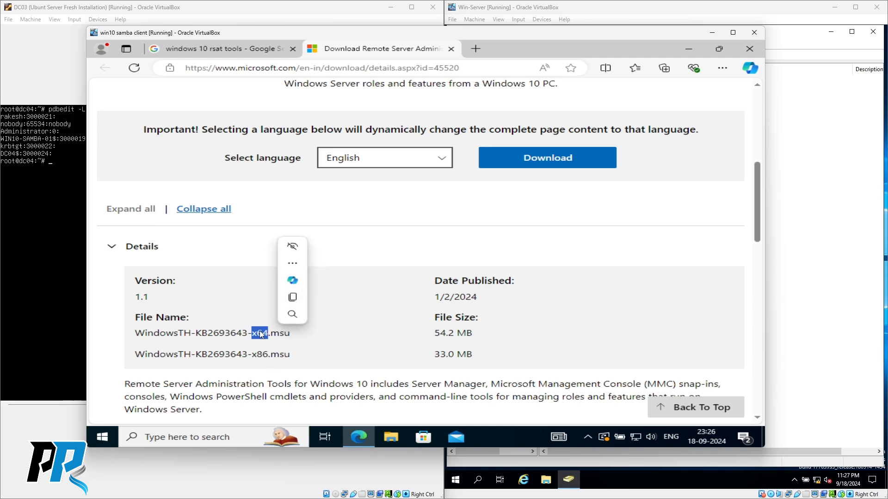
mouse_move(372, 303)
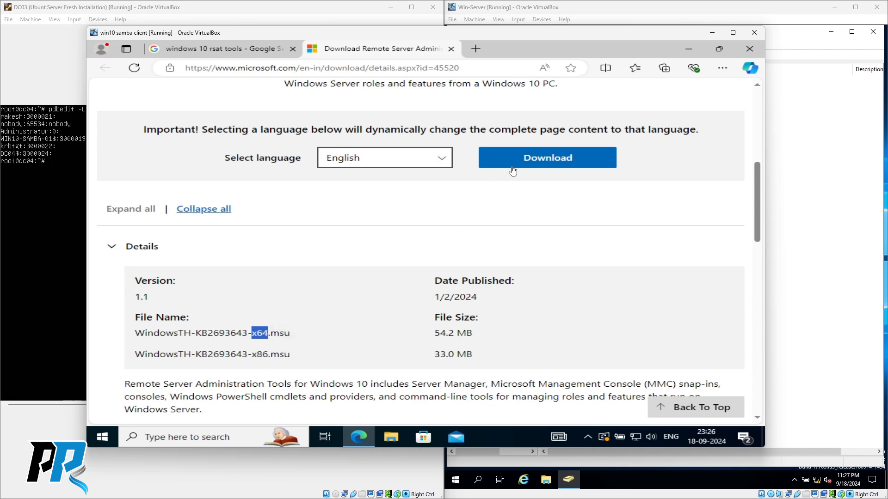
left_click(544, 159)
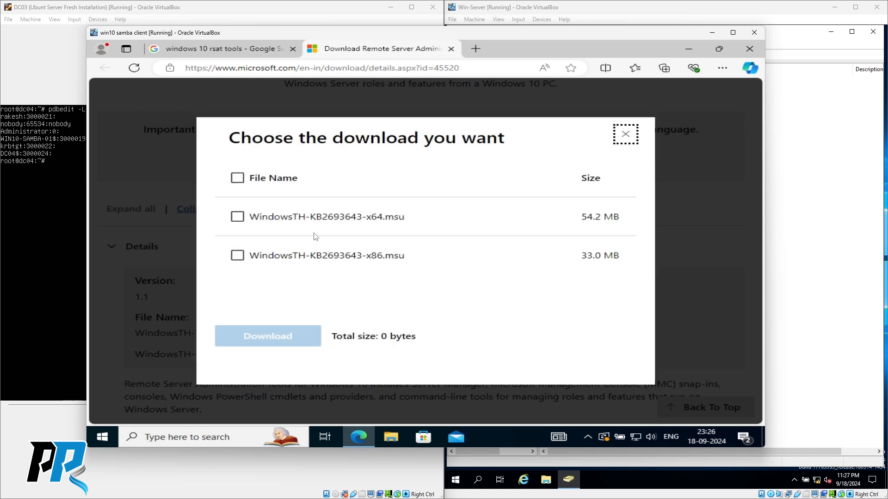
left_click(237, 217)
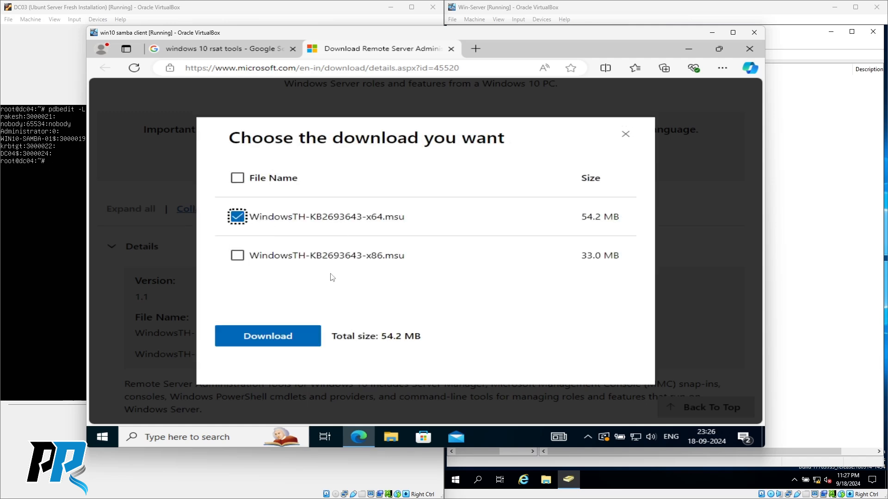
left_click(265, 339)
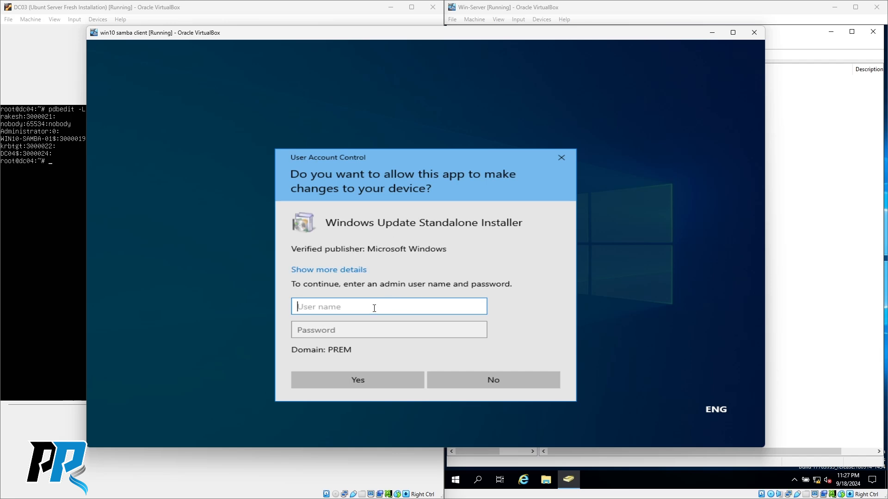
- Authorize the downloaded RSAT installer by entering the admin user name and password in UAC
type("Administrator")
key("Tab")
type("••")
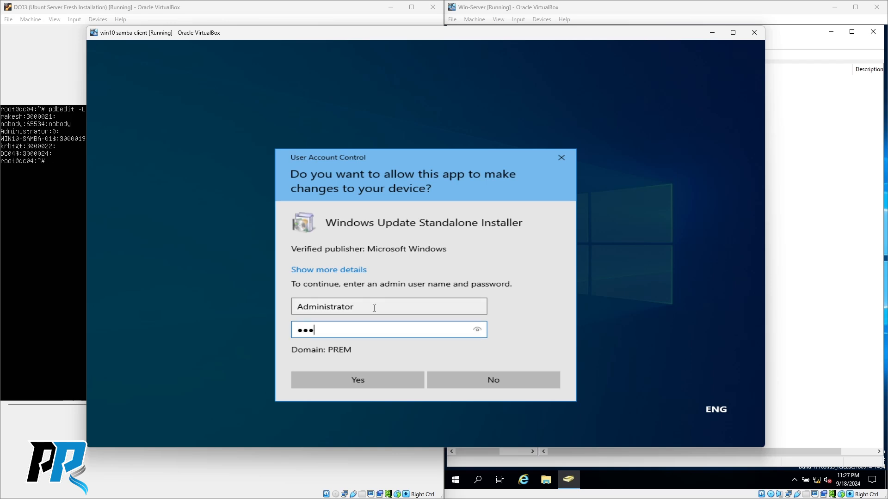
key("Return")
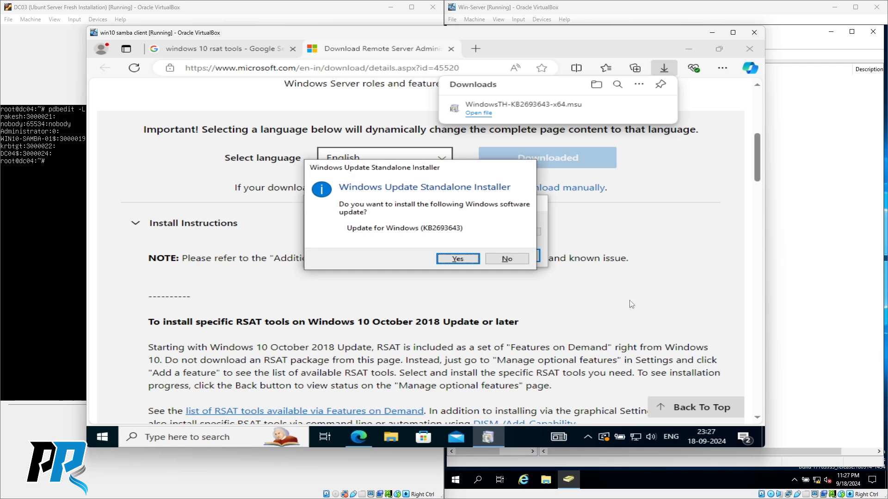
- Install update KB2693643, close Edge, and restart the client to finish the installation
left_click(453, 260)
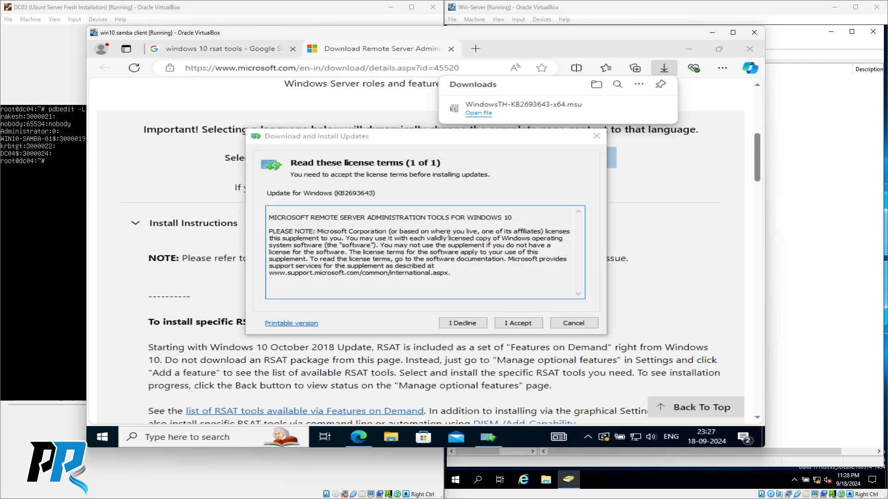
left_click(517, 326)
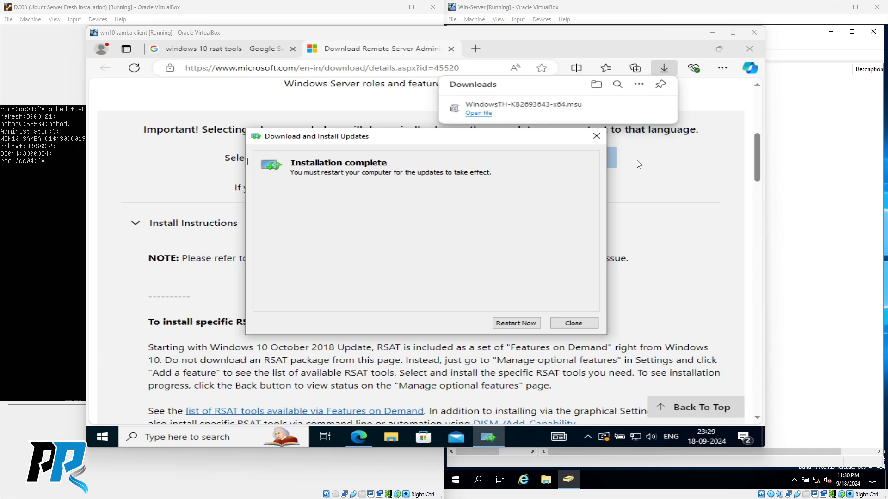
left_click(754, 50)
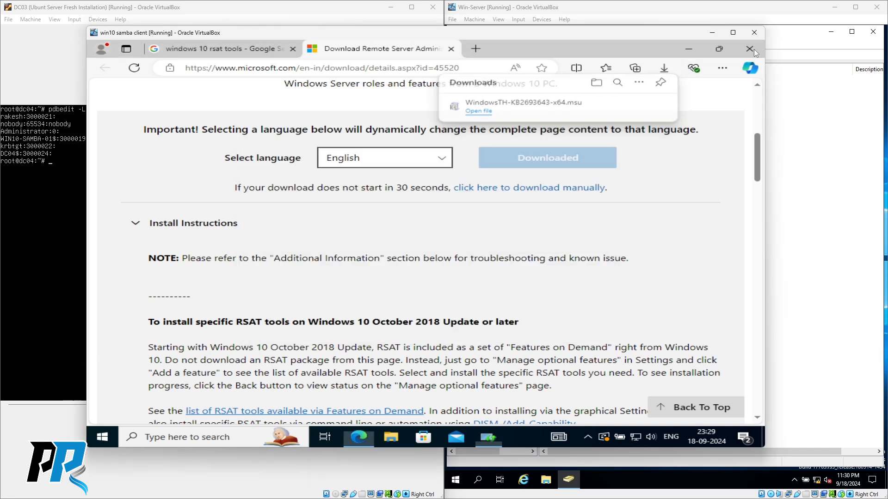
left_click(755, 50)
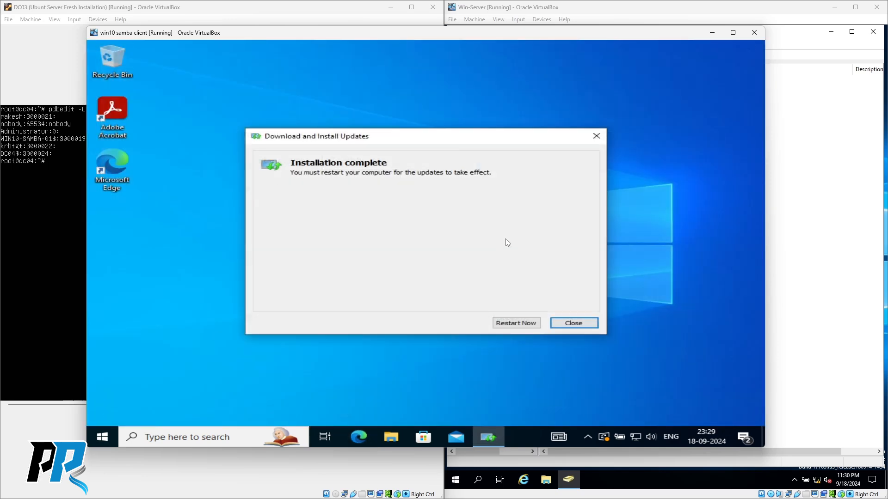
left_click(516, 324)
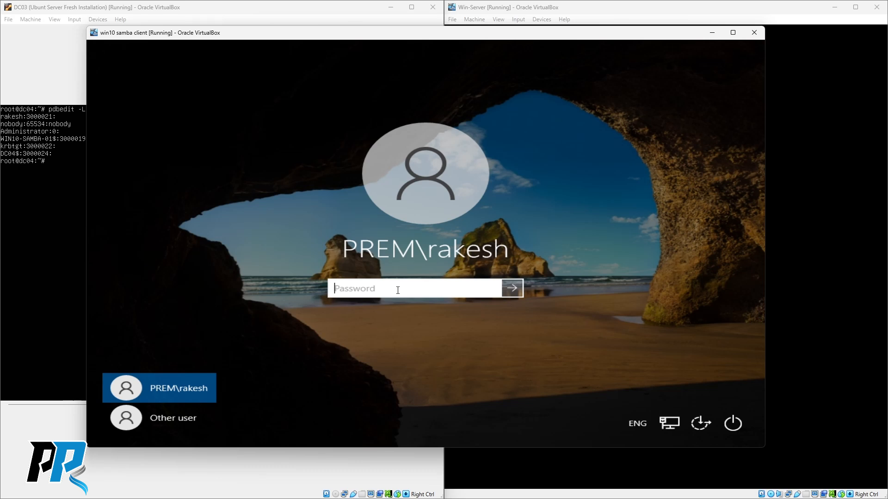
- Sign back in to the restarted win10 client with the domain user's password
type("P••••")
key("Return")
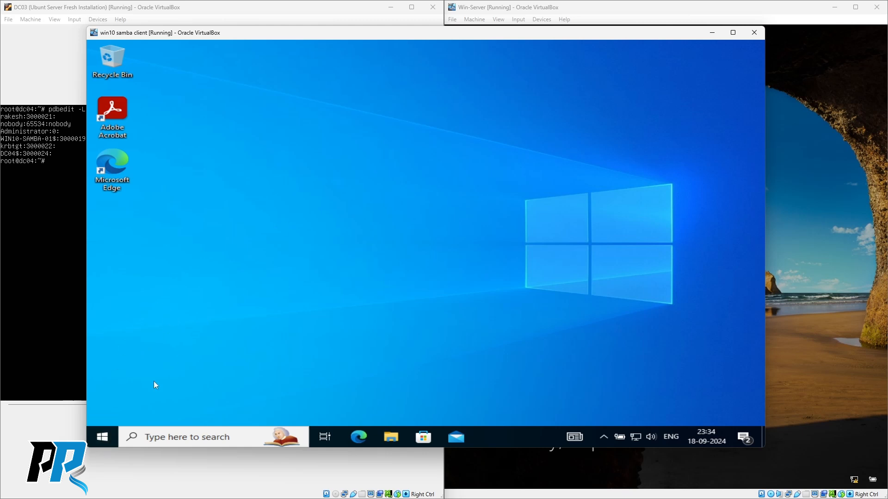
- Expand Windows Administrative Tools in the Start menu and launch Active Directory Users and Computers
left_click(104, 438)
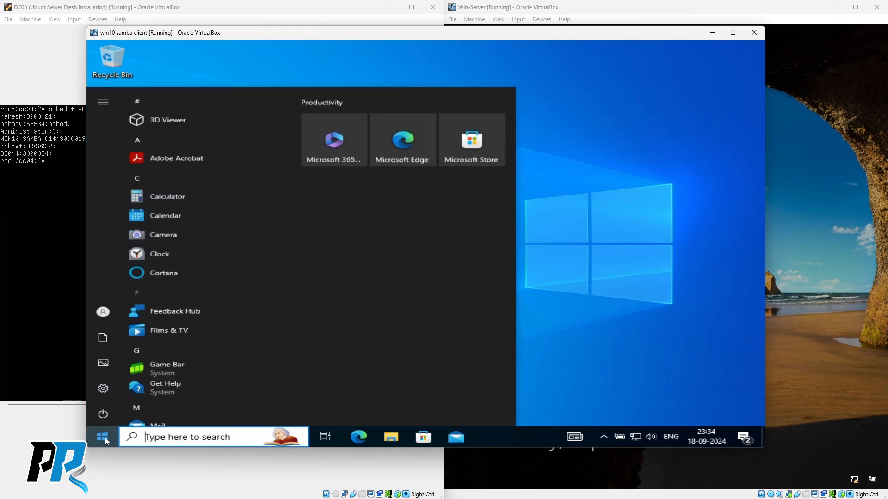
scroll(173, 256, "down", 6)
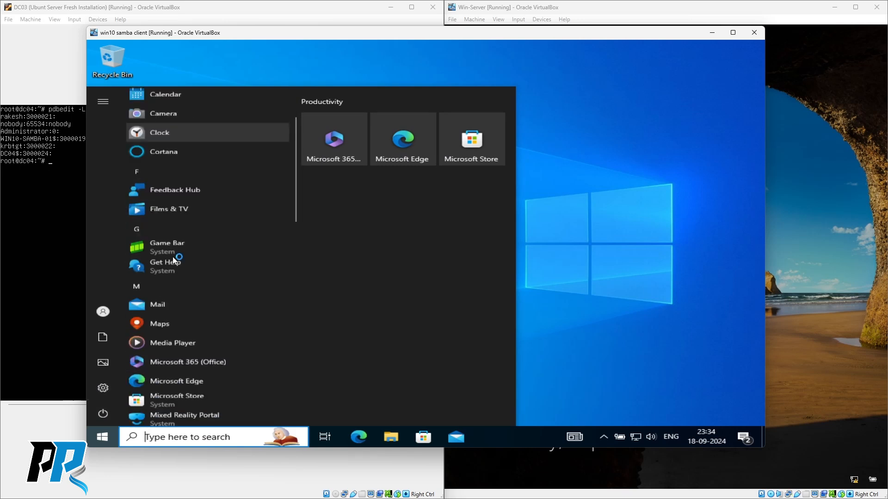
scroll(173, 257, "down", 8)
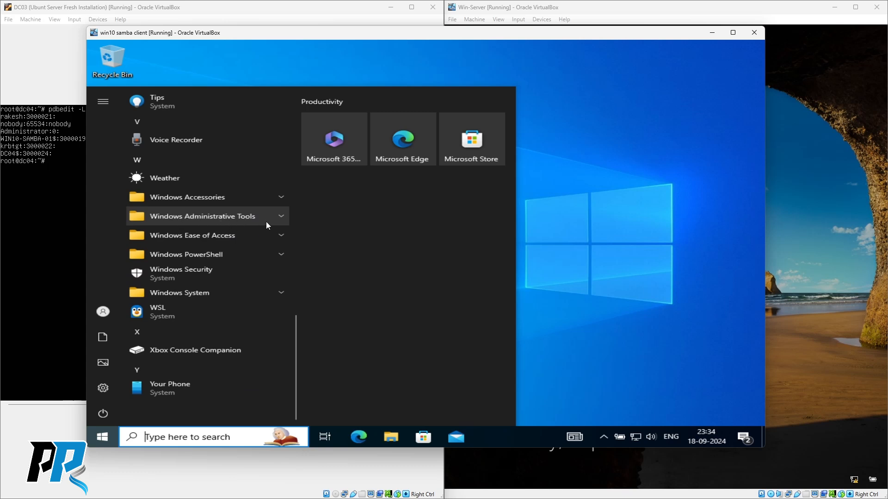
left_click(281, 215)
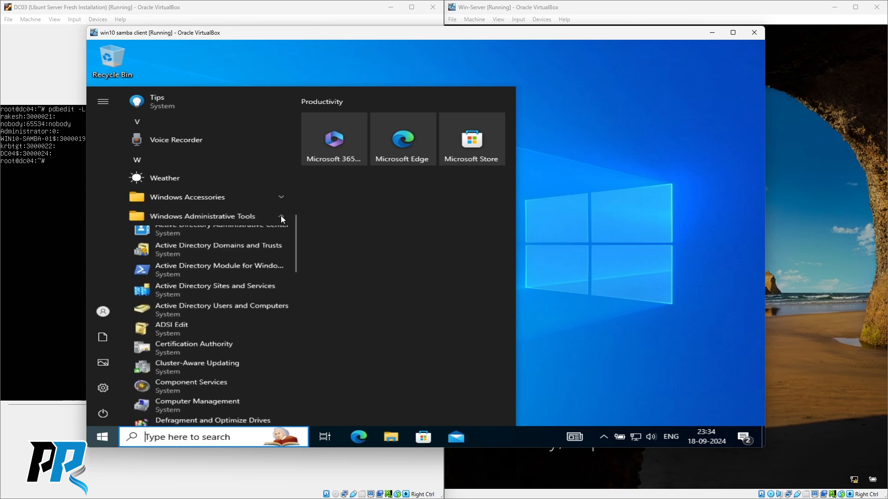
scroll(259, 232, "down", 4)
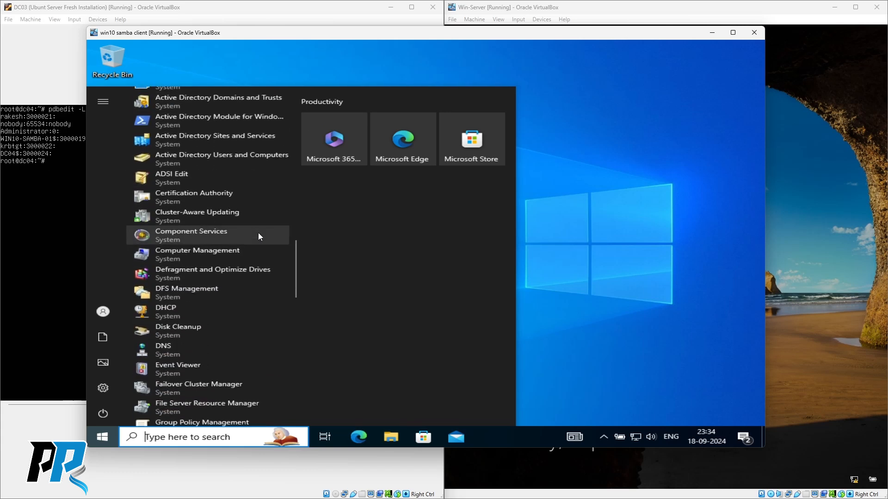
scroll(222, 306, "down", 3)
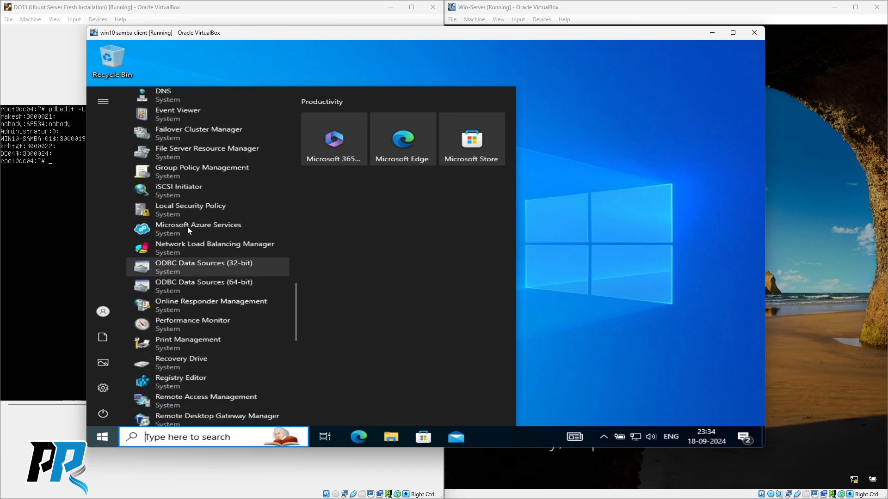
scroll(194, 268, "up", 1)
scroll(193, 268, "up", 5)
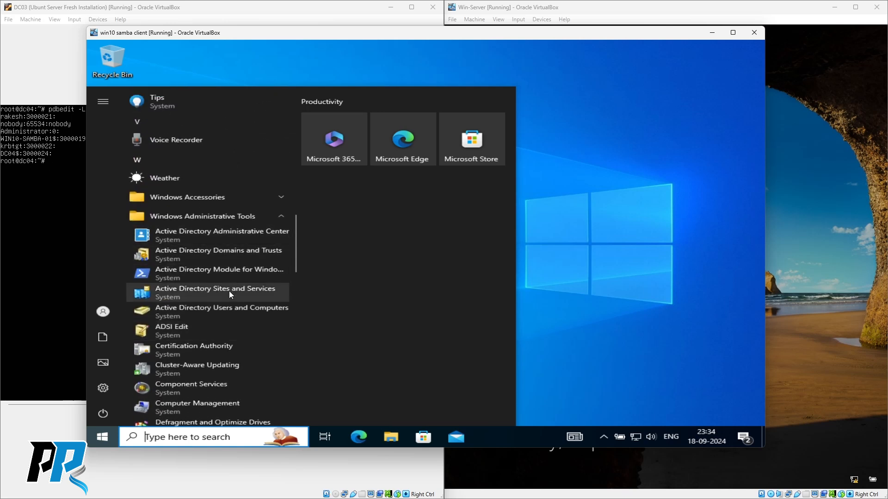
left_click(227, 311)
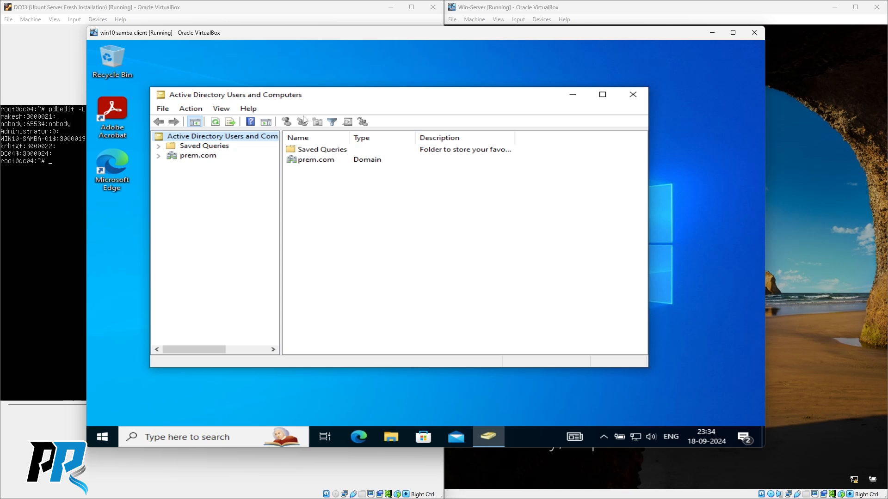
- Show the prem.com Users container in a maximized window with widened Name and Type columns
left_click(159, 156)
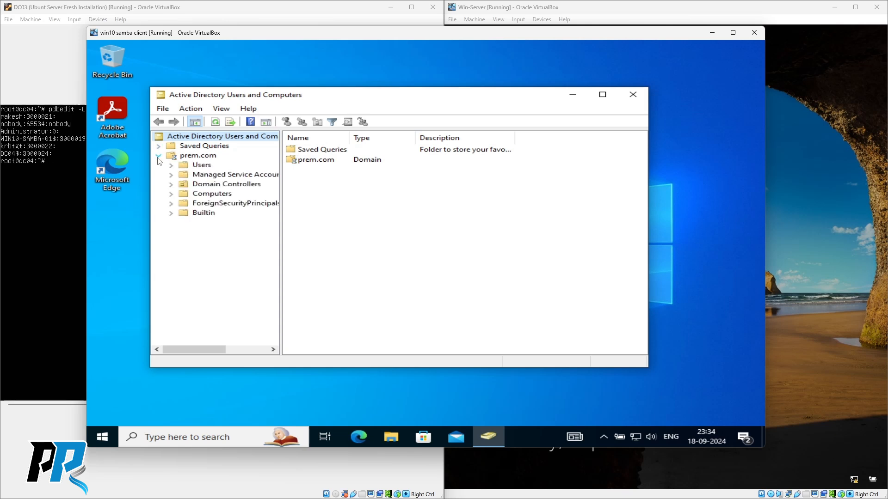
left_click(201, 165)
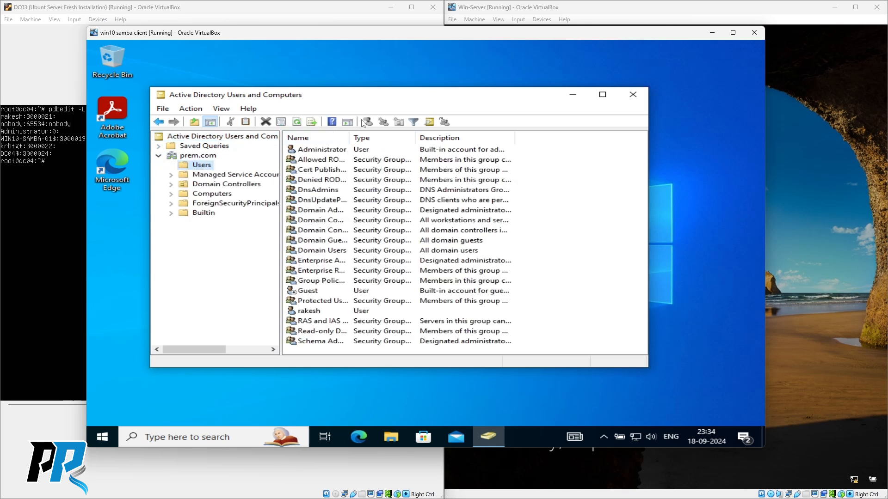
double_click(369, 95)
left_click_drag(287, 85, 442, 86)
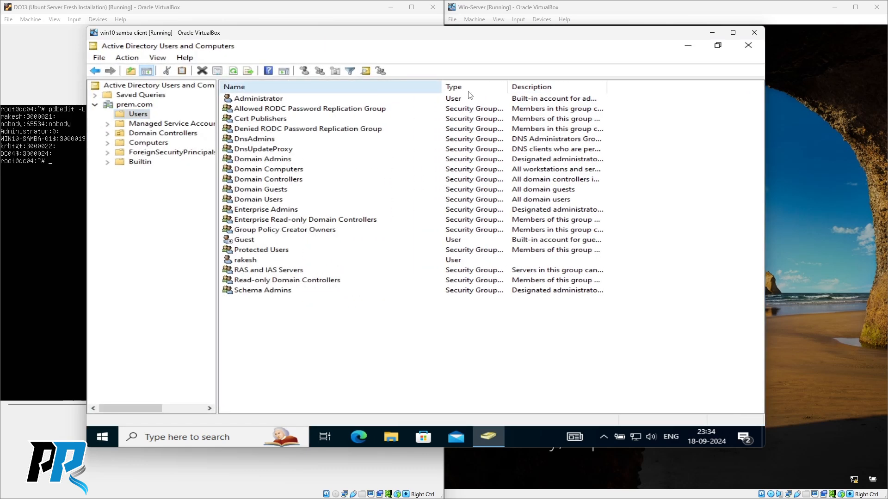
left_click_drag(507, 87, 619, 88)
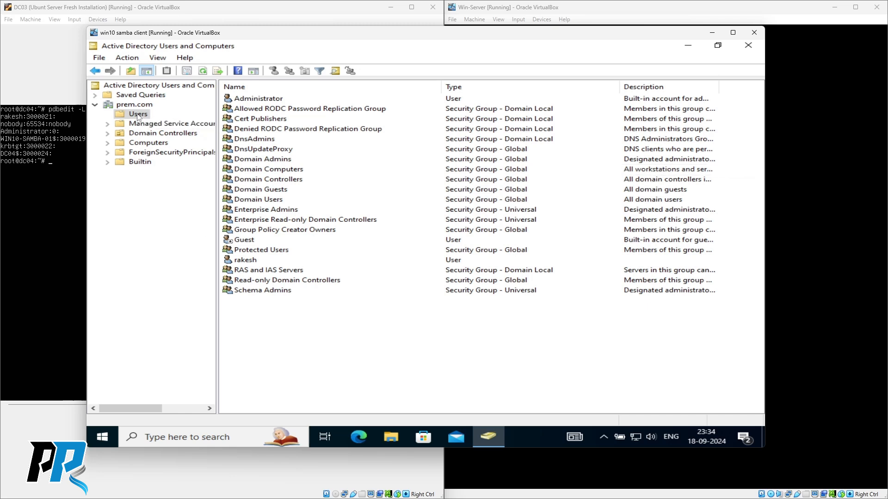
- Open the rakesh user account's Properties
left_click(244, 262)
right_click(243, 262)
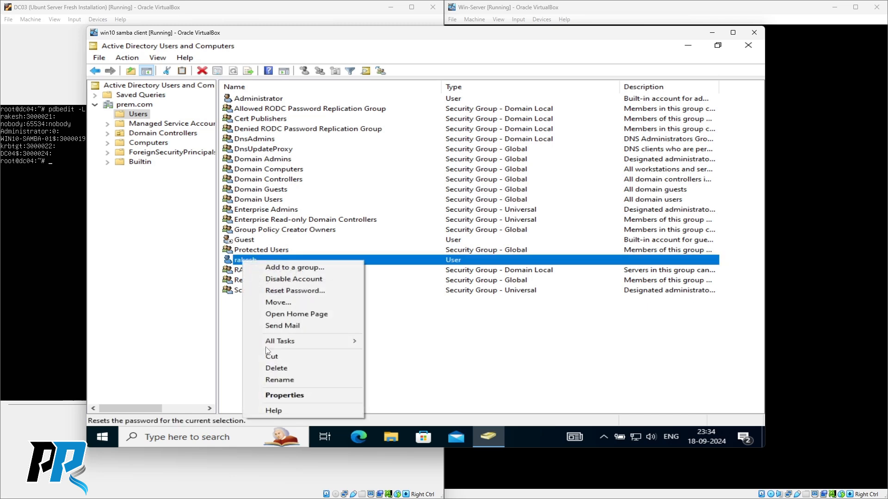
left_click(274, 396)
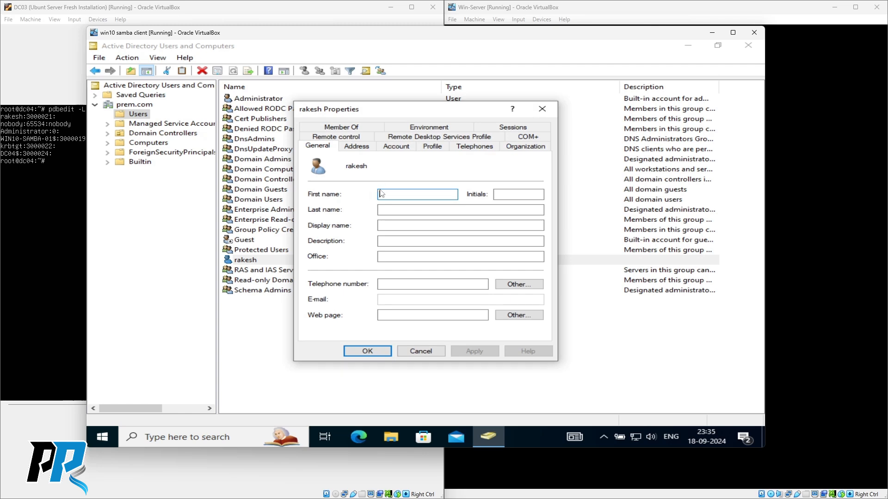
- From rakesh's Member Of tab, start adding a group and limit the search location to prem.com
left_click(347, 129)
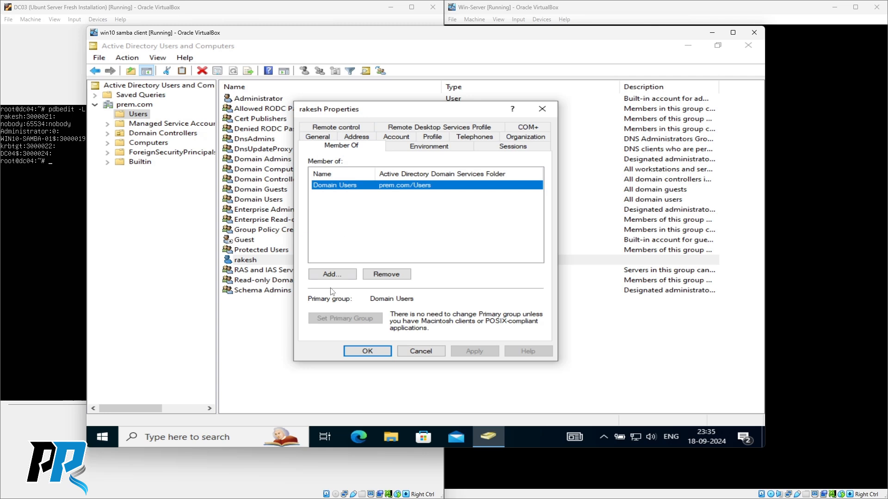
left_click(332, 275)
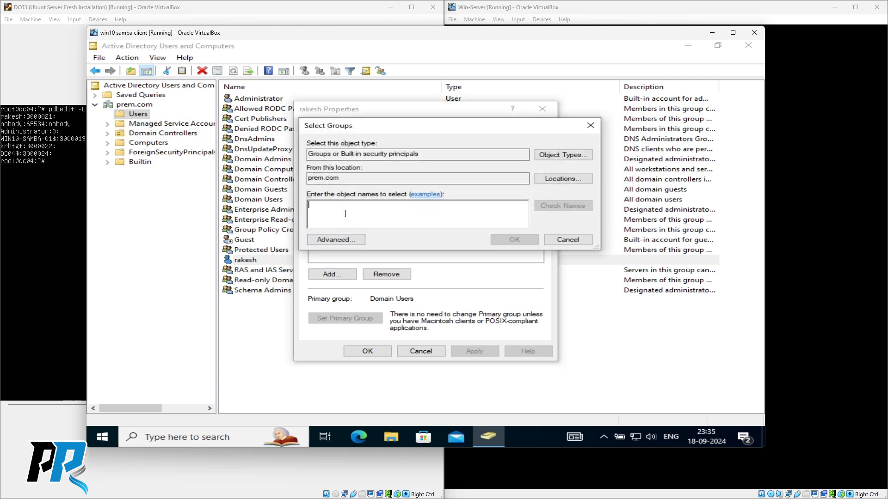
left_click(557, 179)
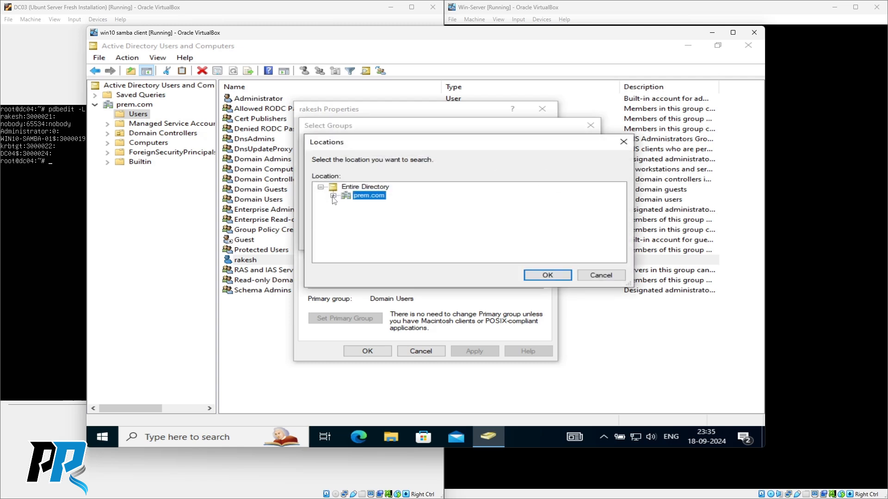
left_click(333, 196)
scroll(376, 224, "up", 1)
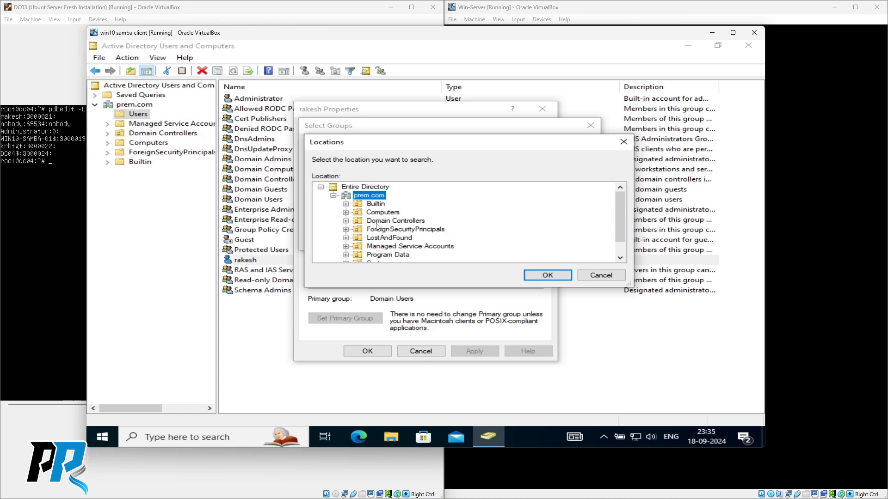
left_click(359, 189)
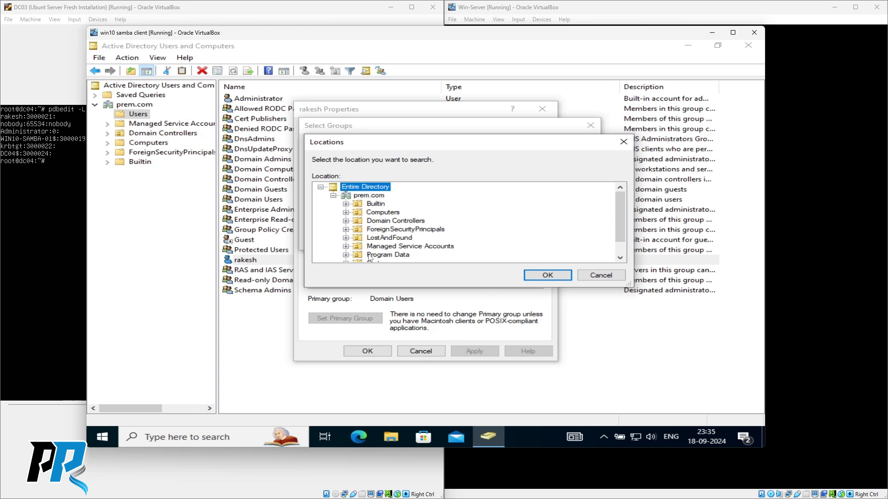
left_click(365, 197)
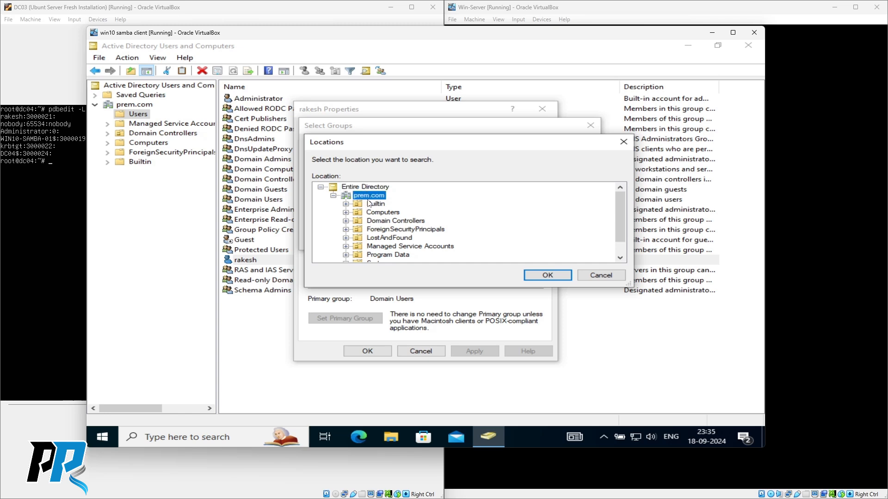
left_click(546, 276)
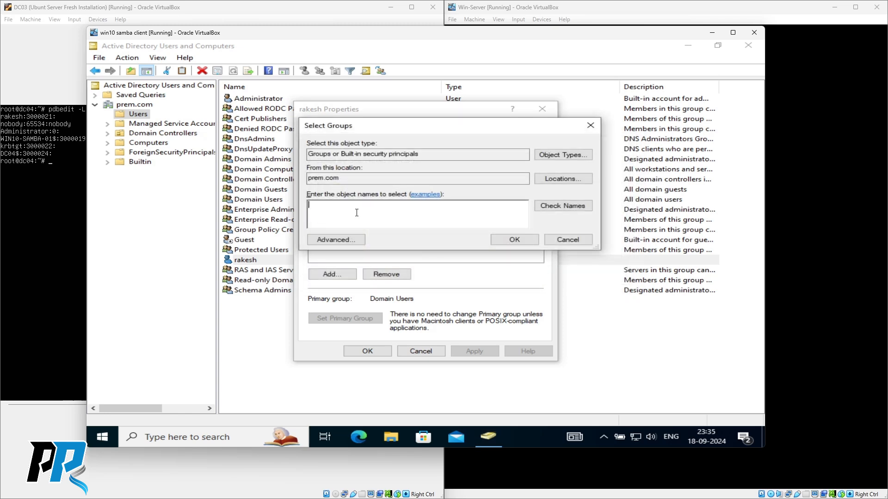
- Use the advanced search to list all domain groups and choose Administrators
left_click(325, 240)
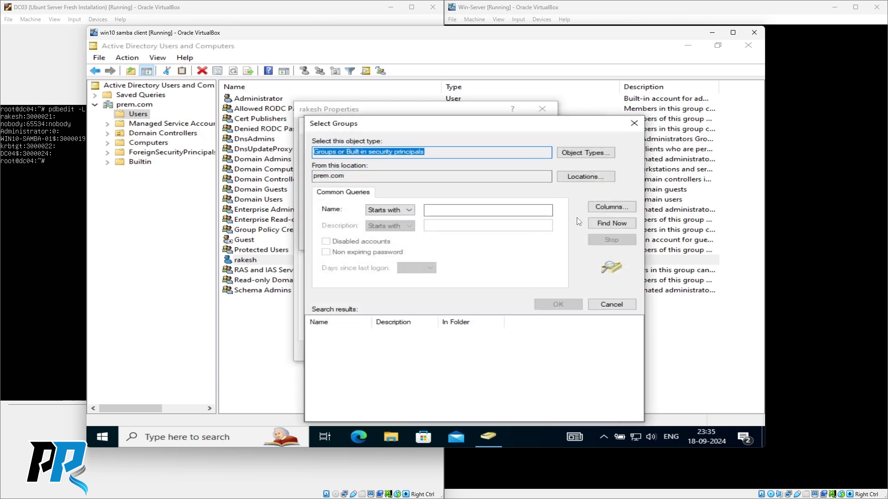
left_click(617, 223)
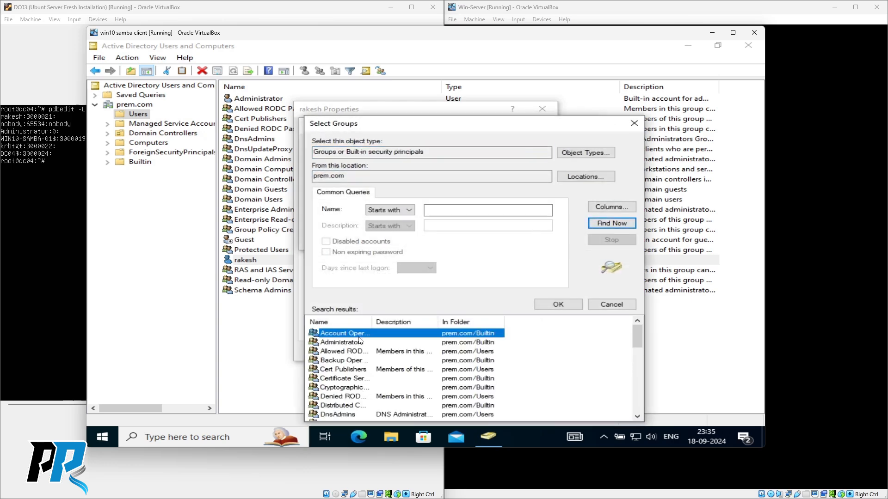
left_click_drag(371, 322, 423, 320)
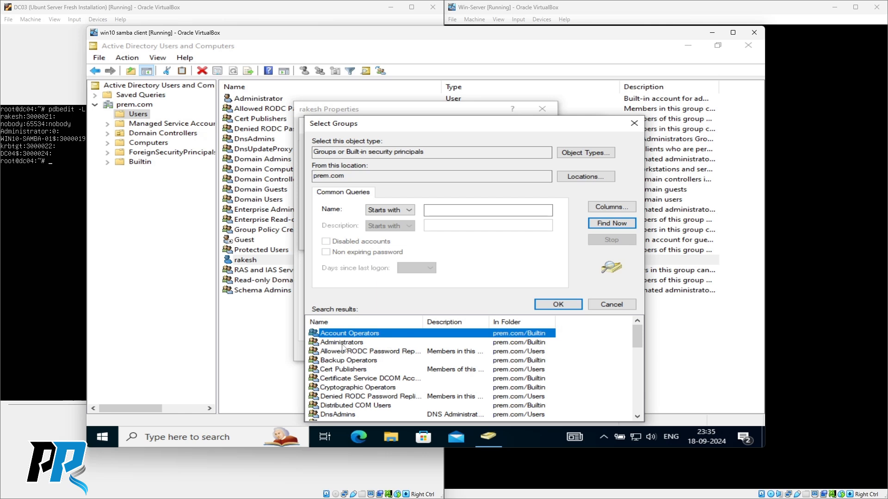
left_click(343, 344)
left_click(558, 305)
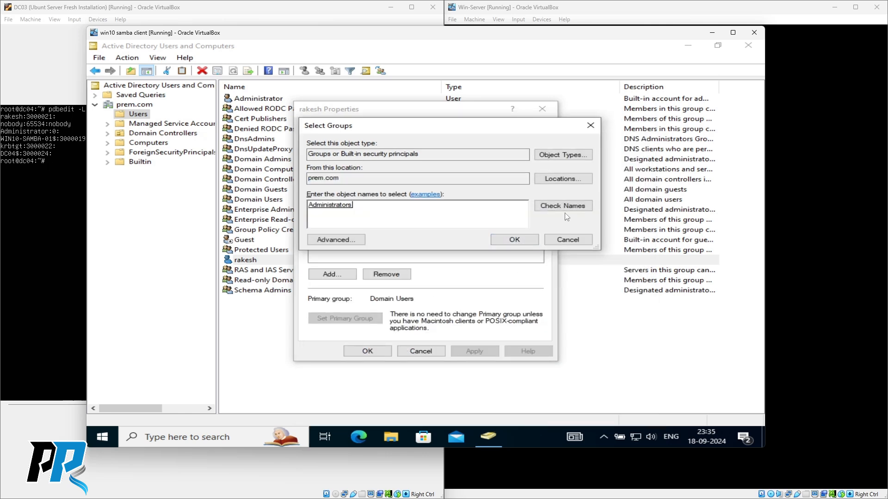
- Search the domain groups again and pick Administrators and Domain Admins
left_click(336, 240)
left_click(611, 223)
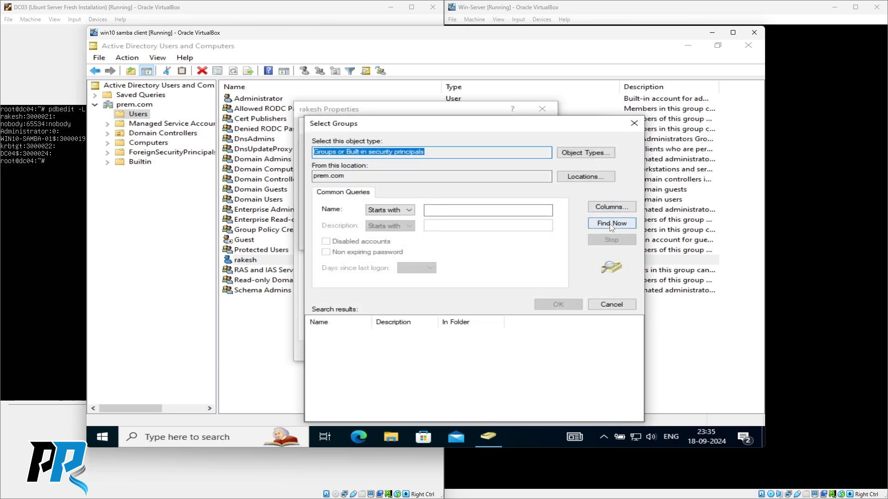
double_click(368, 322)
left_click(335, 344)
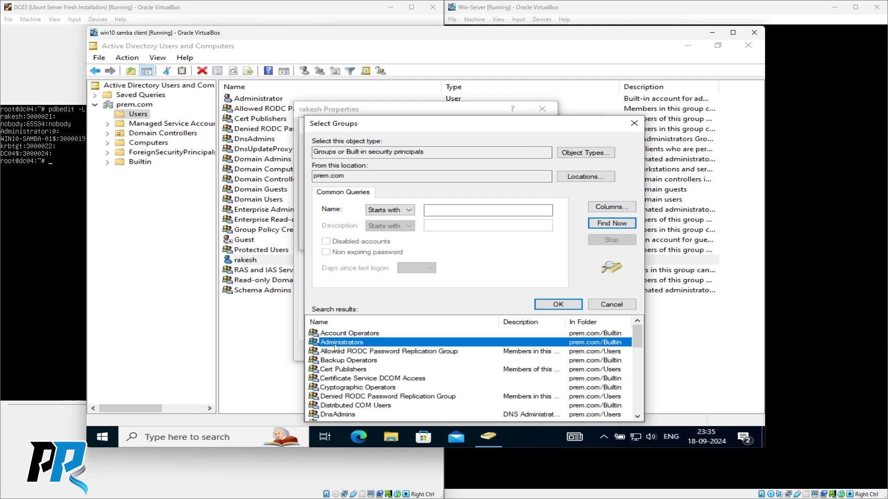
scroll(377, 372, "down", 3)
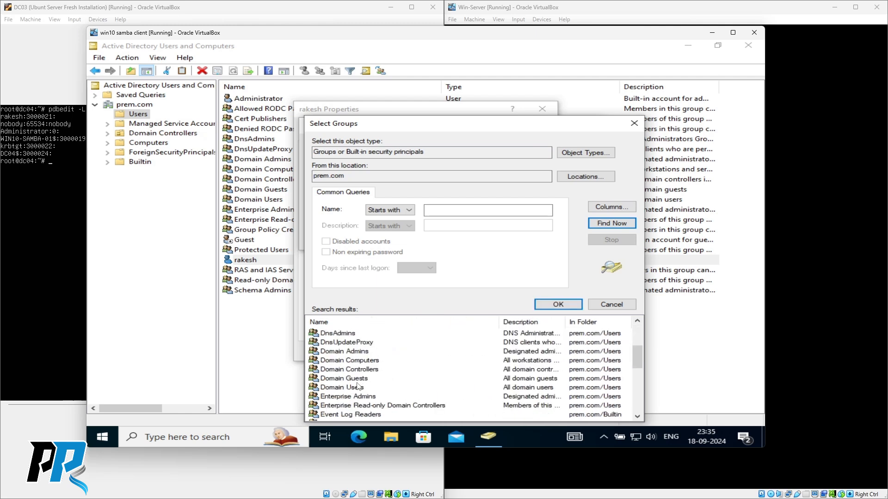
left_click(345, 353)
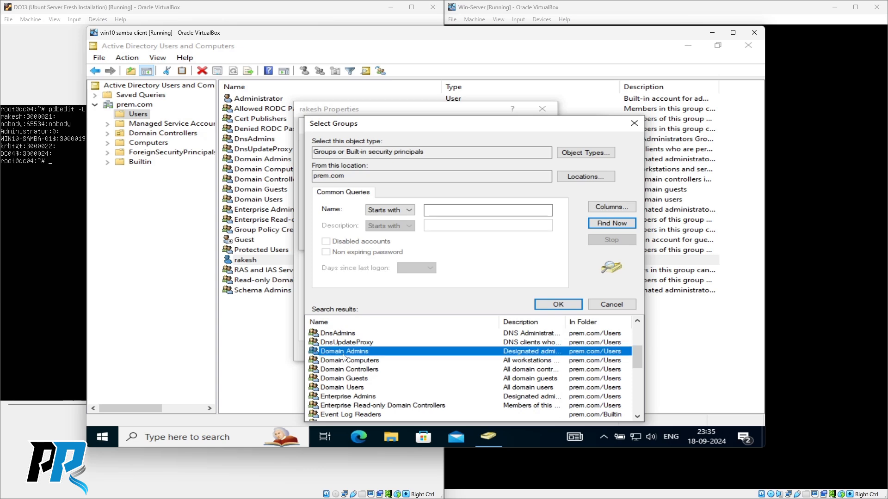
left_click(551, 306)
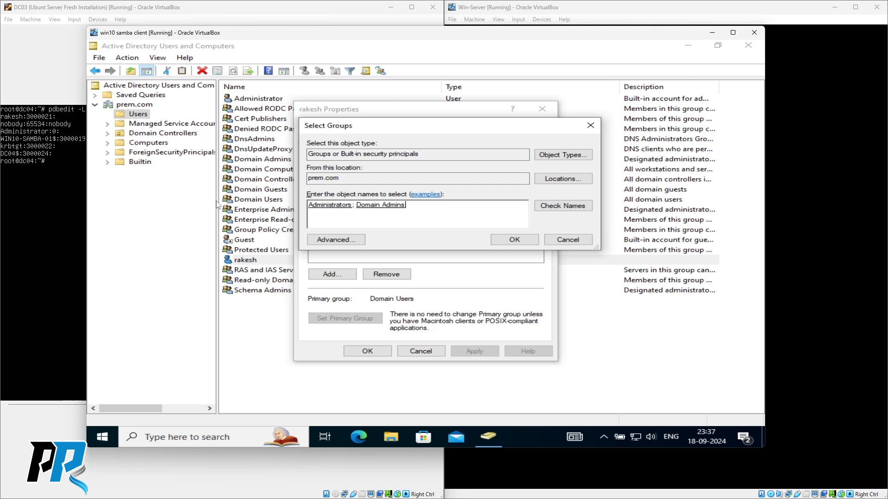
- Edit the group names box so only Domain Admins remains, and confirm it
key("Left")
key("Left")
key("Left")
key("Right")
key("Right")
key("BackSpace")
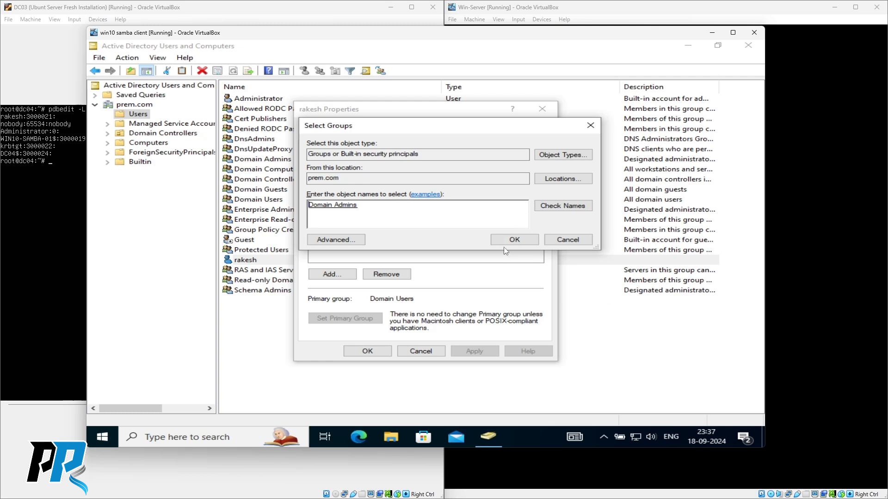
left_click(517, 242)
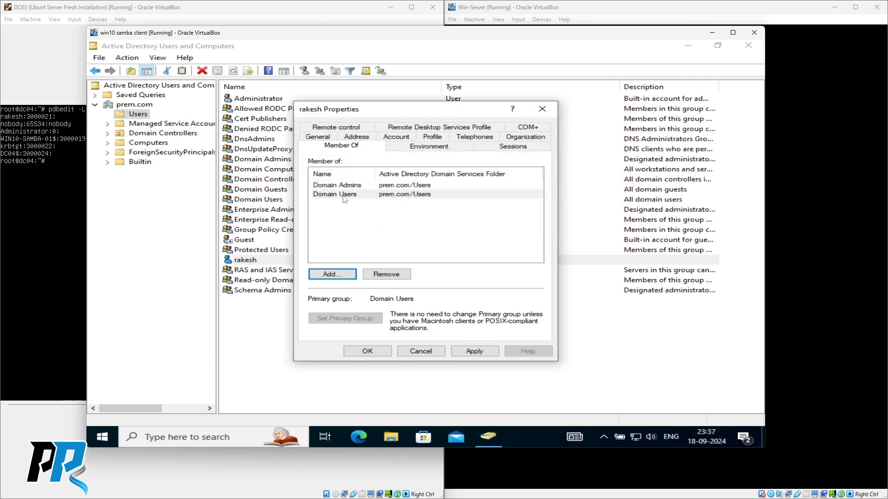
- Save rakesh's Domain Admins membership and dismiss the resulting permission error
left_click(368, 352)
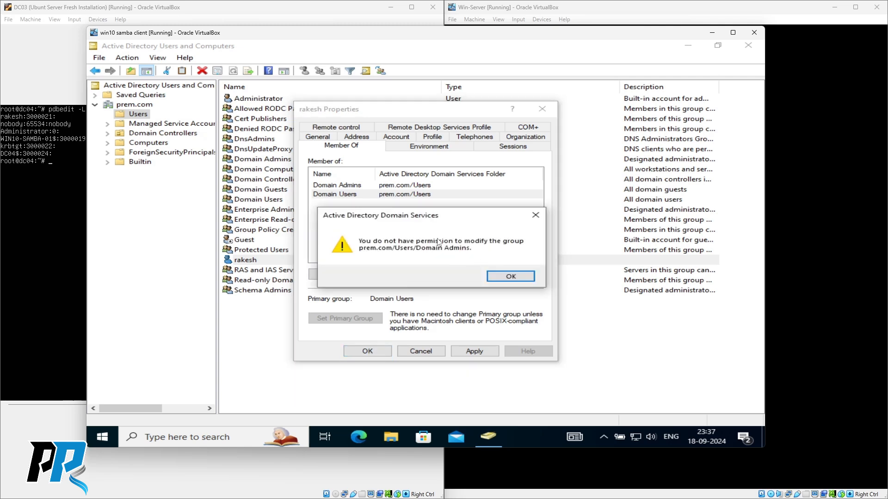
key("Return")
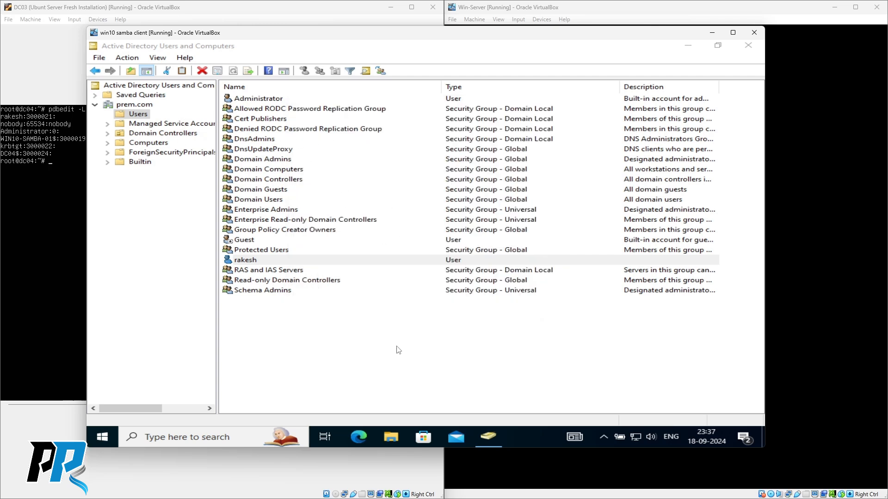
- Select rakesh in the prem.com Users list and cancel the accidental rename
mouse_move(490, 437)
left_click(247, 263)
left_click(247, 263)
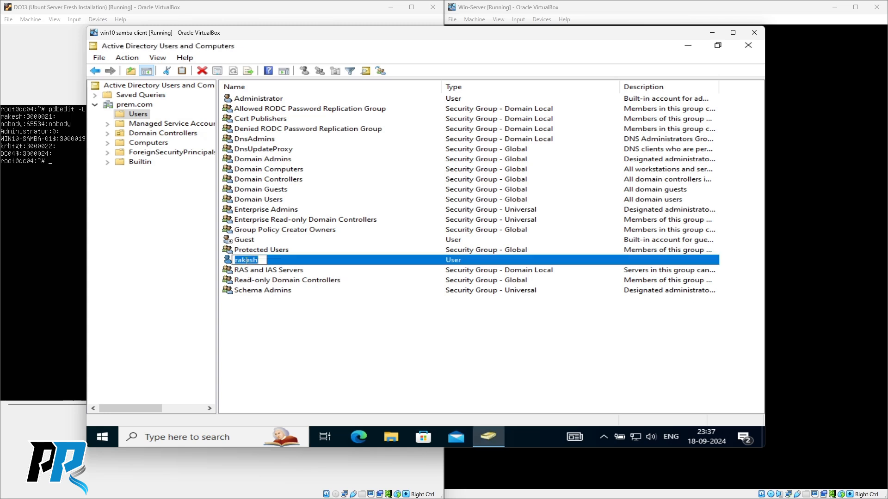
key("Escape")
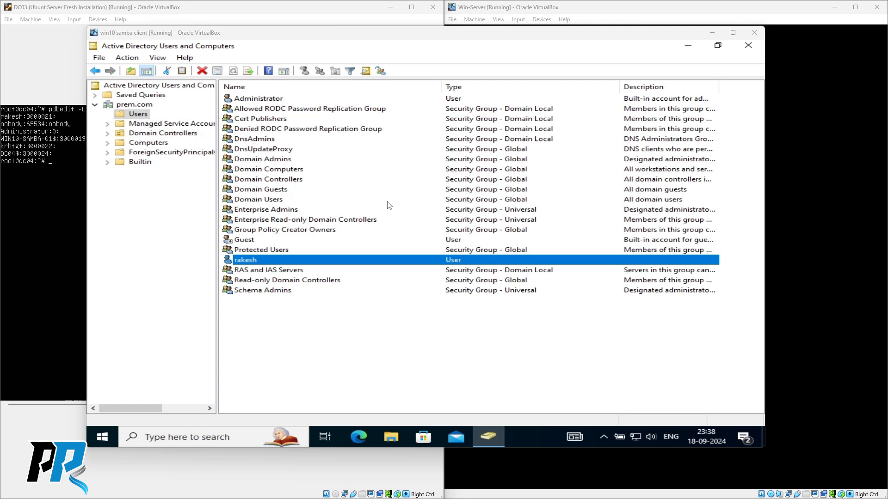
- Reopen rakesh's Properties from the Users list and dismiss the permission warning
left_click(54, 208)
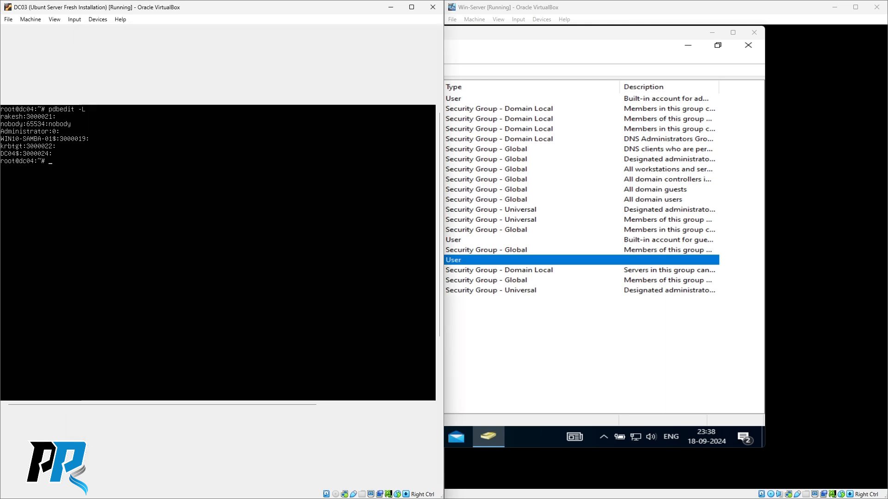
left_click(589, 339)
right_click(248, 259)
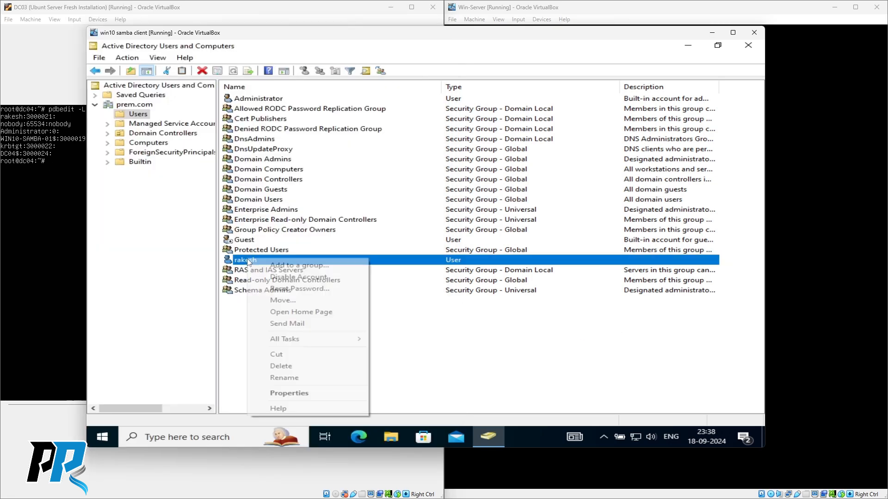
left_click(289, 393)
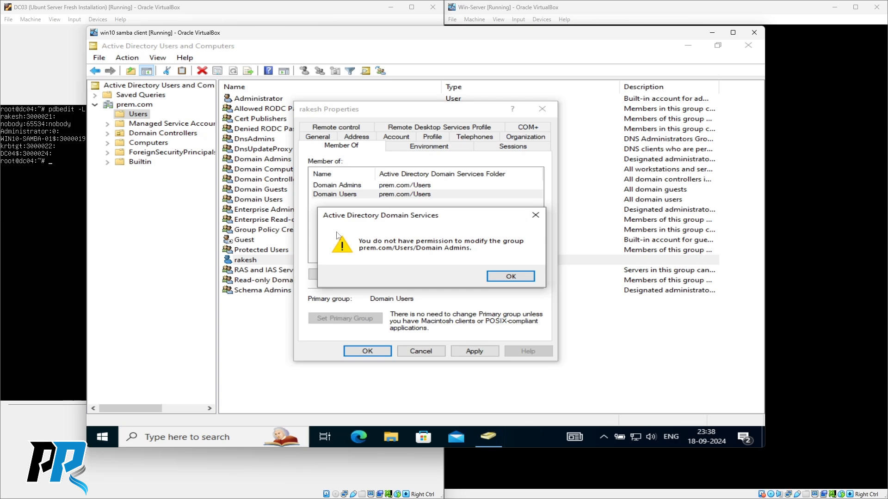
left_click(511, 277)
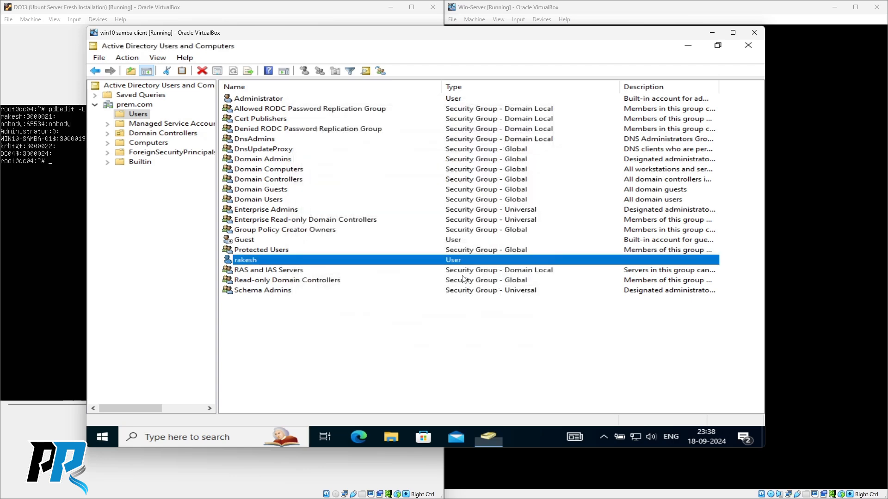
- Verify rakesh's Member Of tab lists only Domain Users, then return to the DC03 terminal
right_click(245, 260)
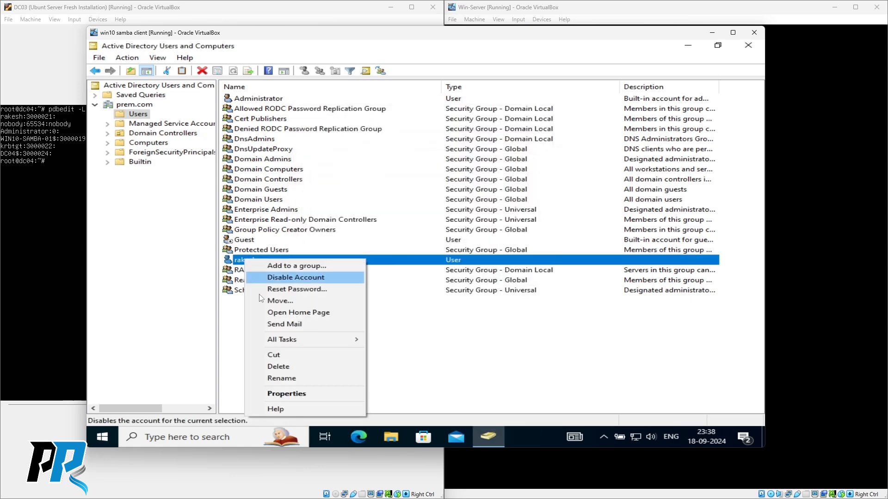
left_click(292, 394)
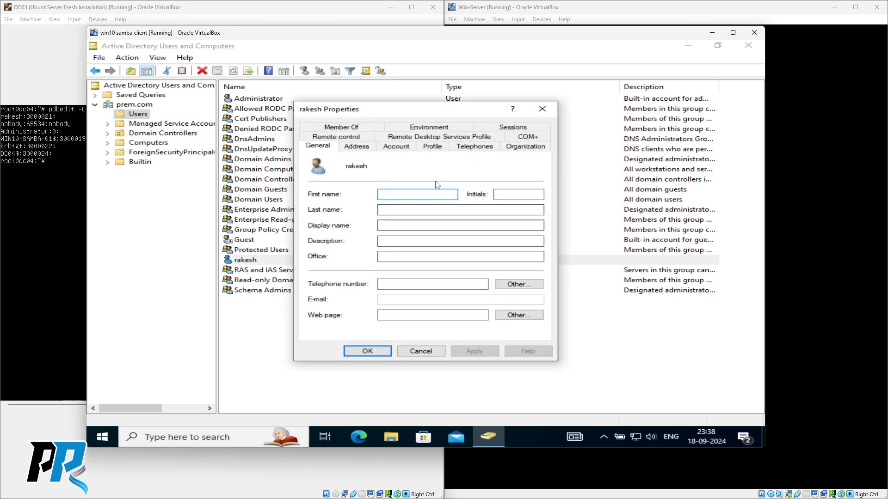
left_click(347, 130)
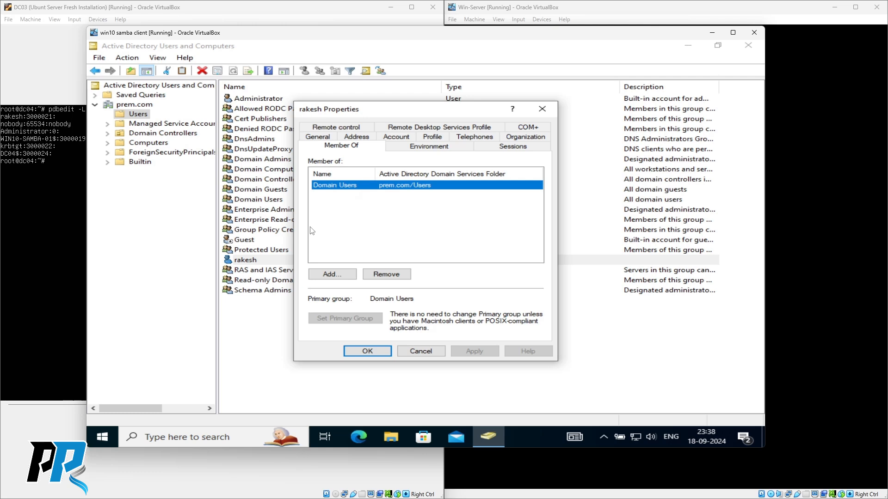
key("Escape")
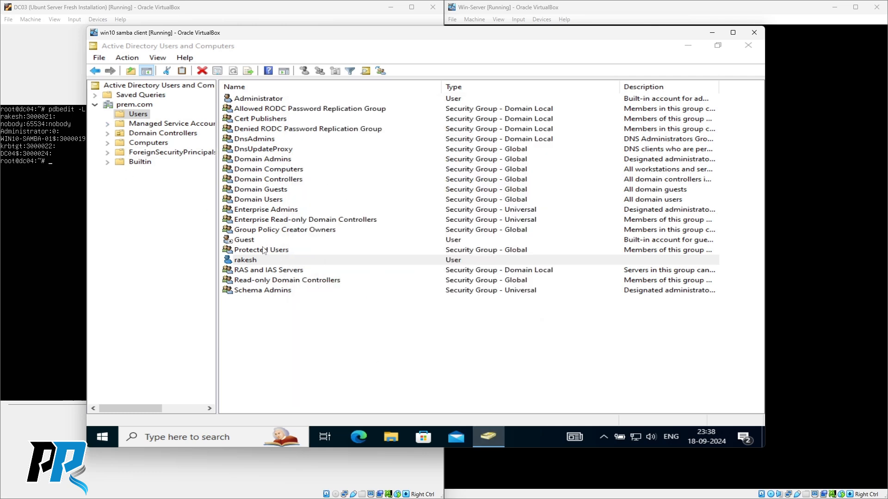
right_click(251, 260)
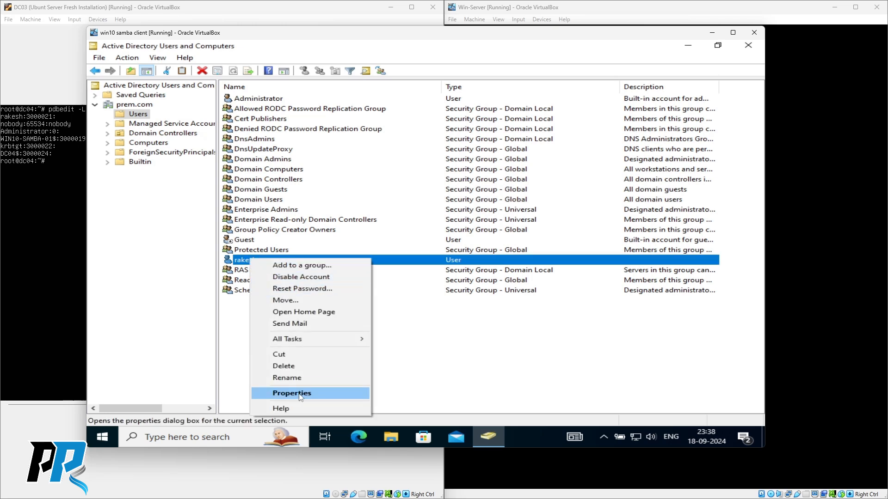
left_click(292, 394)
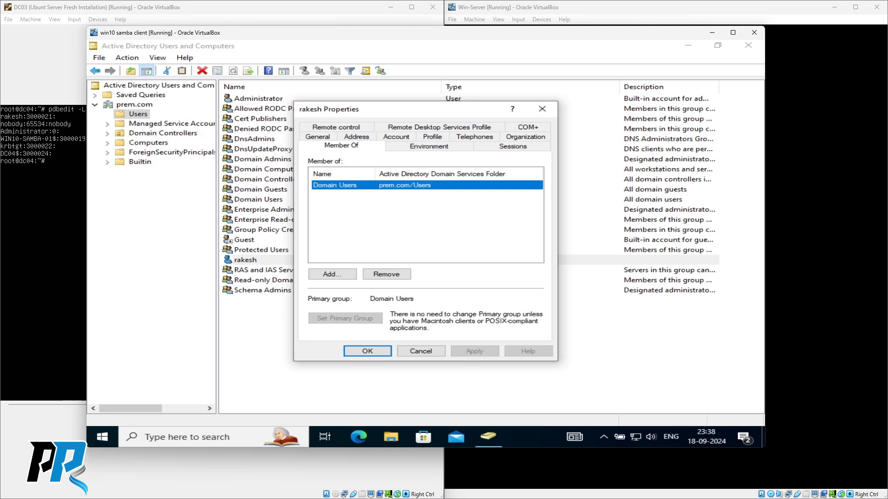
left_click(43, 232)
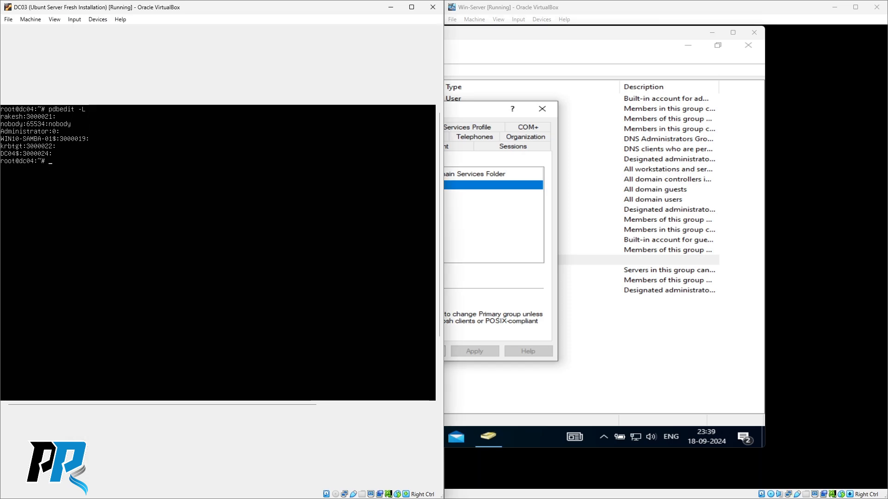
- Query rakesh's account attributes with samba-tool user show rakesh in the DC03 terminal
type("samba-tool user show rakesh")
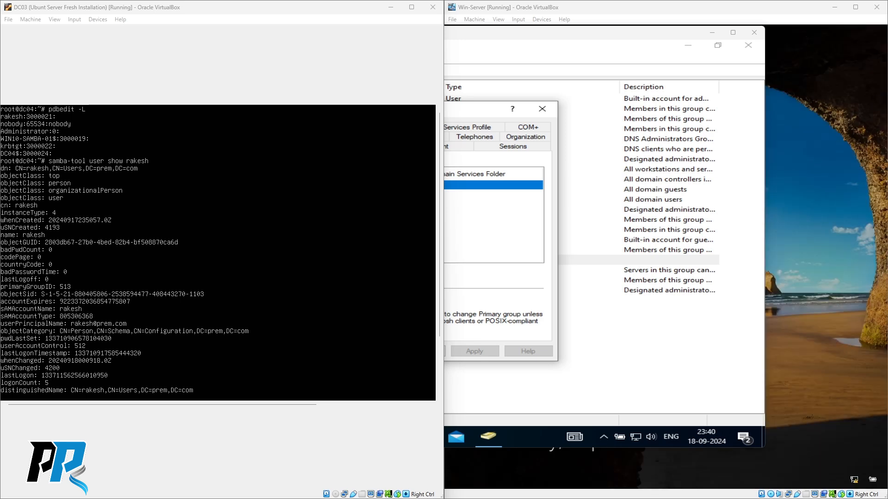
- Clear the DC03 terminal and begin typing samba-tool group addmembers 'Domain Admins' for rakesh
key("ctrl+l")
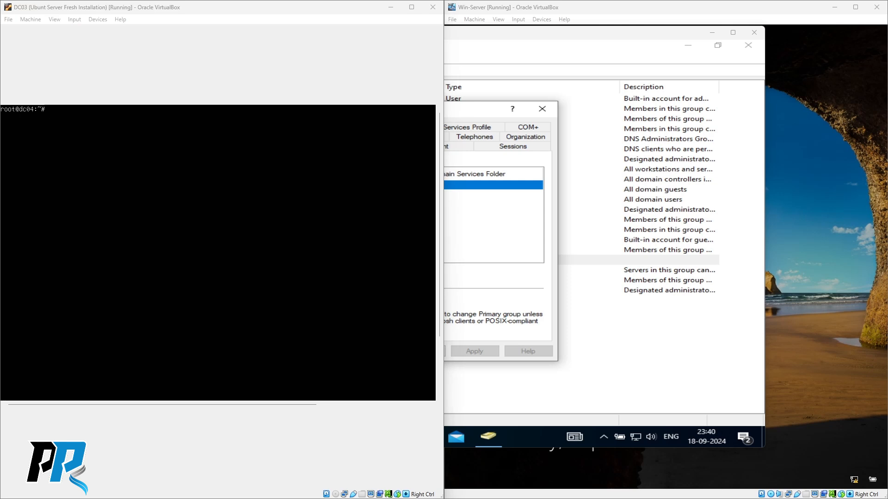
left_click(249, 98)
type("samba-too")
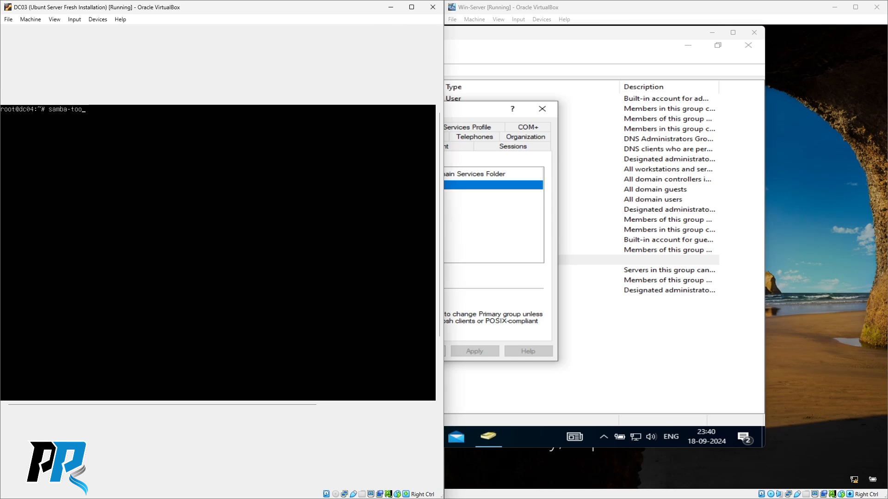
type("l user")
key("BackSpace")
key("BackSpace")
key("BackSpace")
type("addmembers")
type("\"Domain Admins\" rakesh")
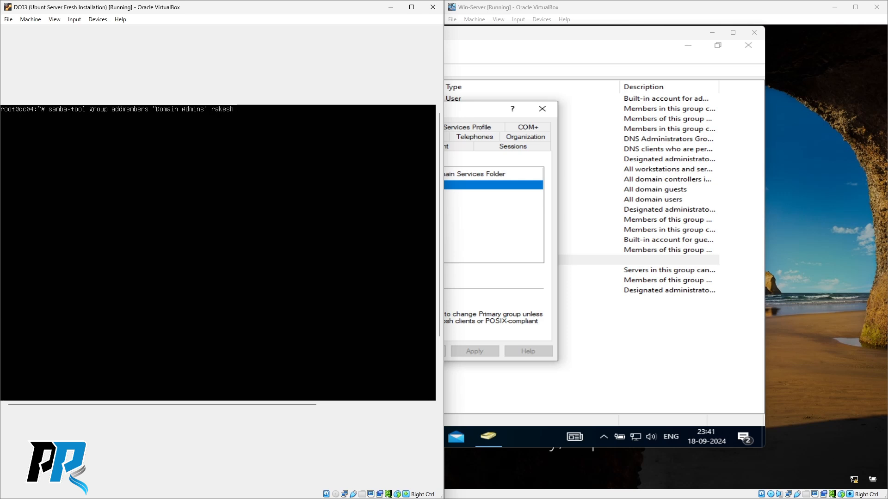
- Run samba-tool group addmembers 'Domain Admins' on DC03 to add the user to Domain Admins
key("Return")
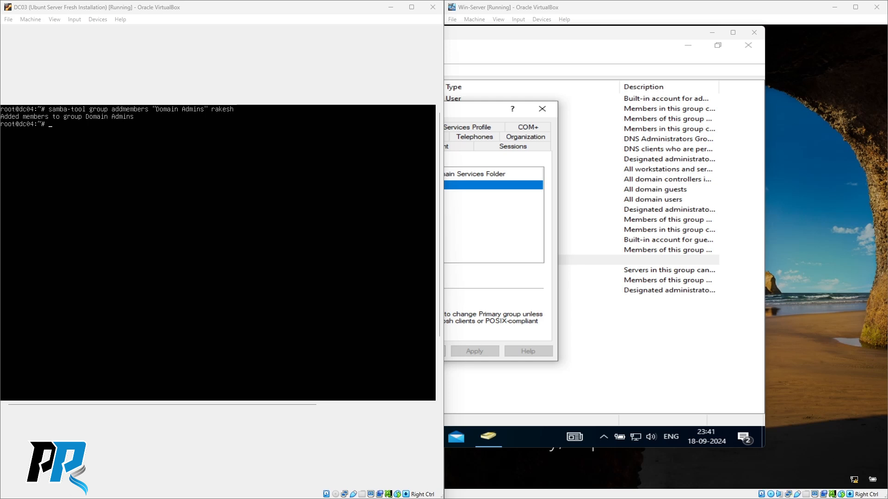
left_click(506, 306)
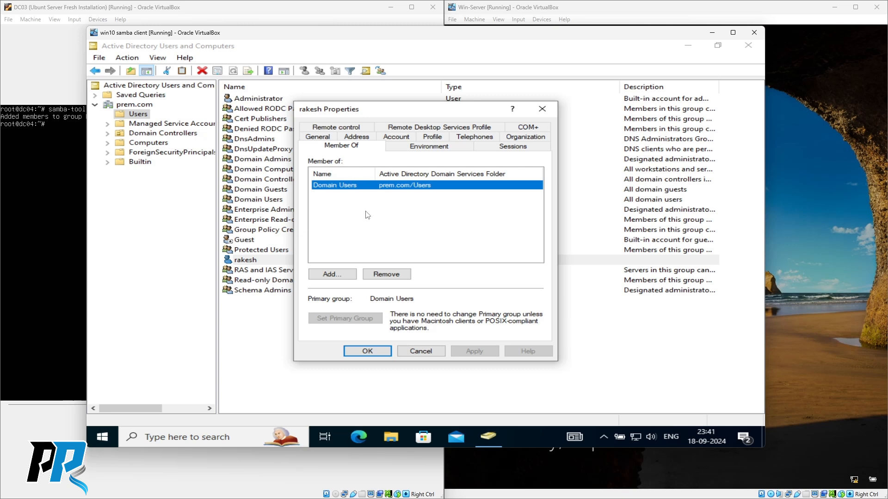
left_click(52, 196)
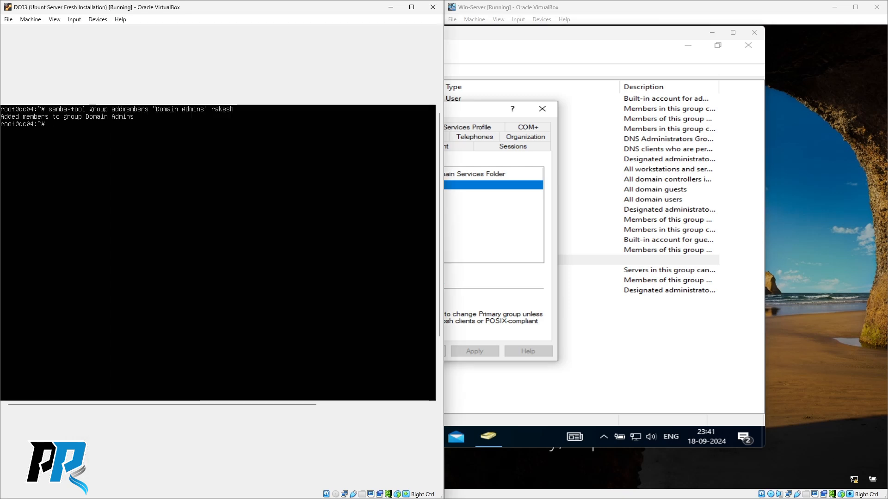
- Run samba-tool group listmembers "Domain Admins" to show Administrator and the new member
type("samba-tool group listmember")
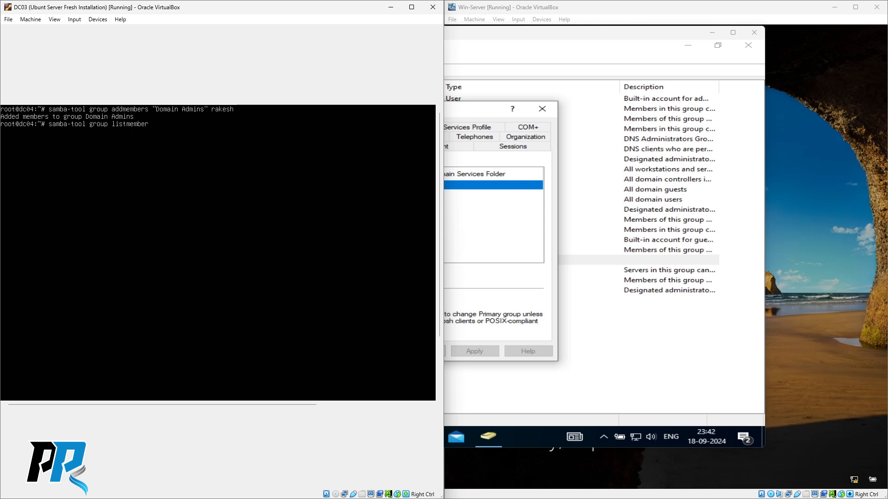
type("s \"Domain Admins\"")
key("Return")
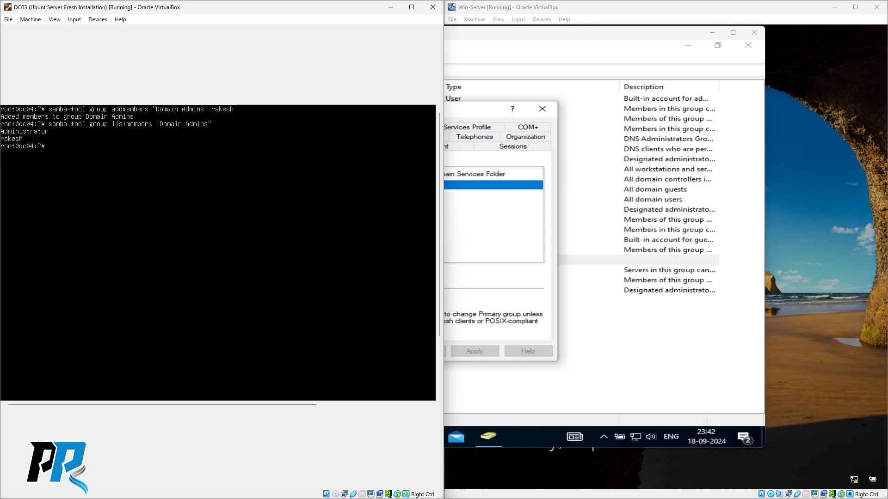
- Close the user's old Properties dialog on the Win10 client without changes
left_click(506, 230)
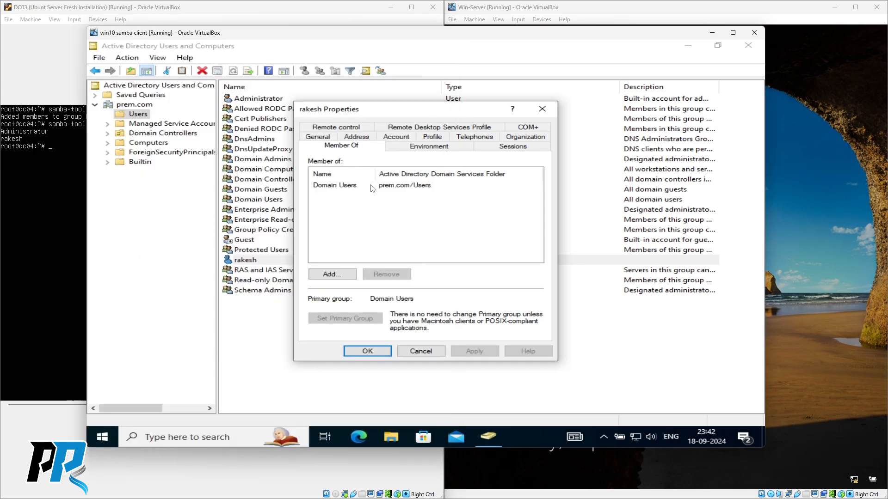
left_click(336, 187)
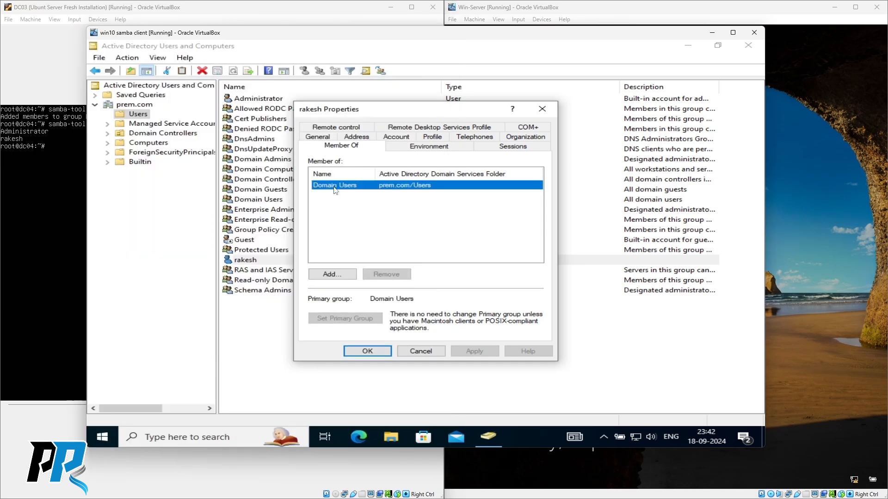
left_click(421, 352)
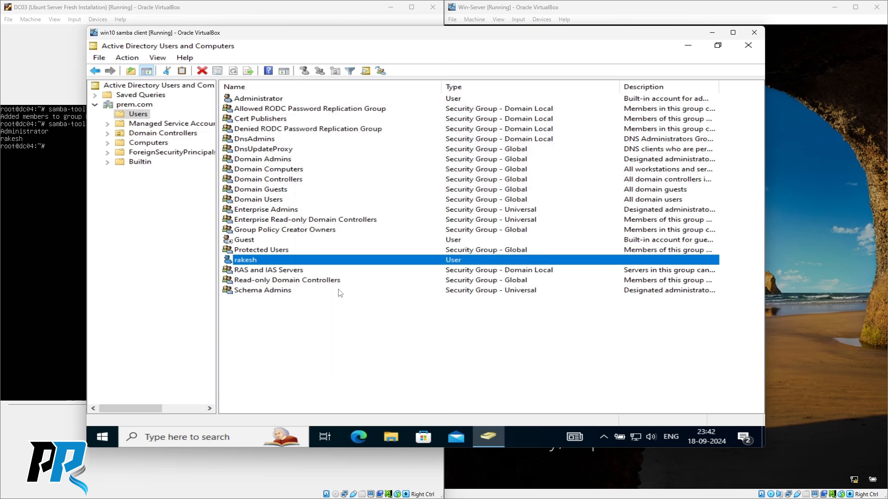
left_click(279, 337)
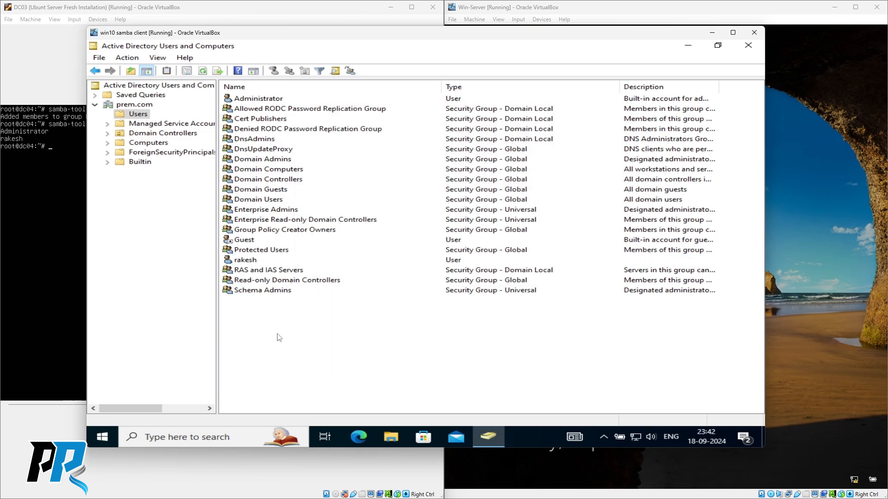
- Reopen the user's Properties to confirm Member Of now lists Domain Admins, then cancel
right_click(250, 261)
left_click(296, 393)
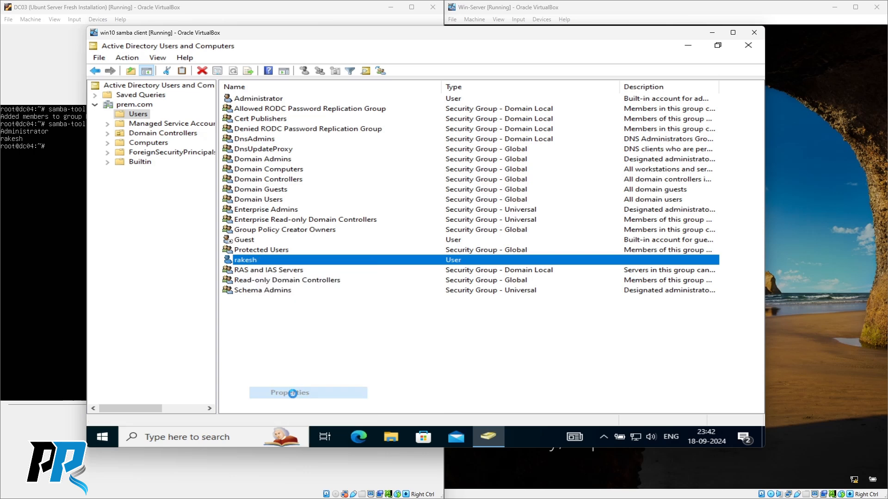
left_click(342, 127)
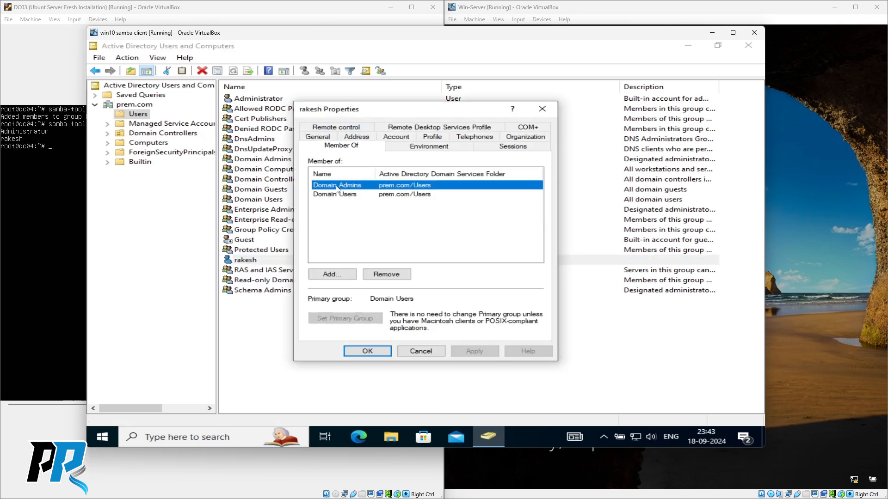
left_click(421, 352)
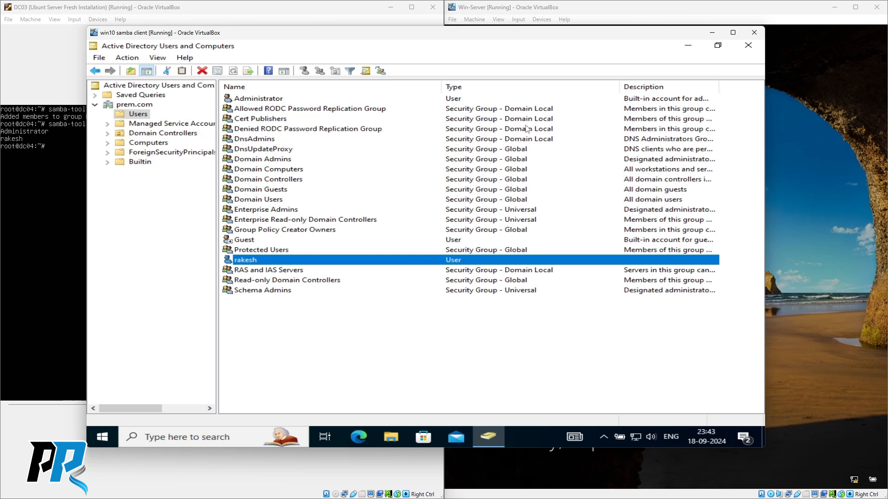
- Close Active Directory Users and Computers and sign out of Windows
left_click(749, 47)
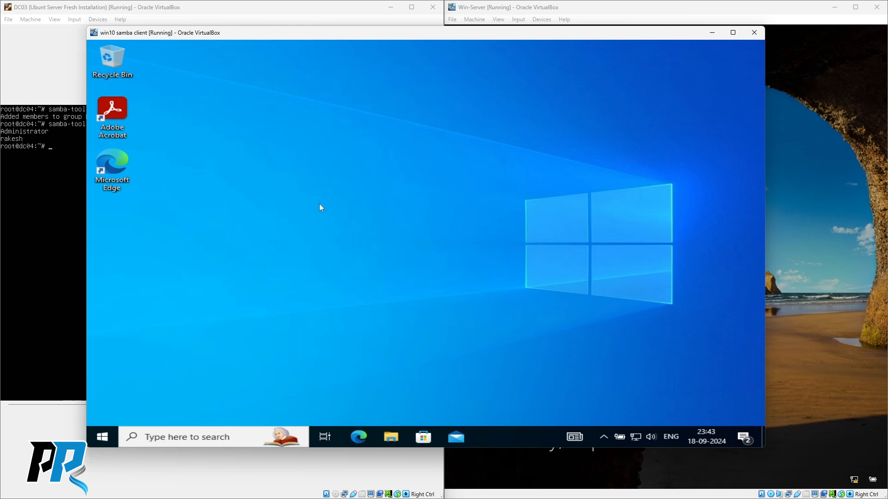
right_click(103, 438)
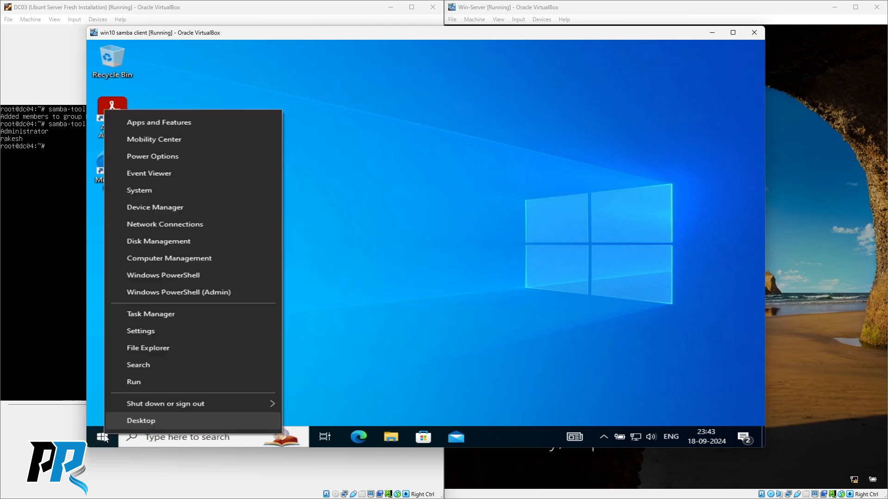
mouse_move(245, 407)
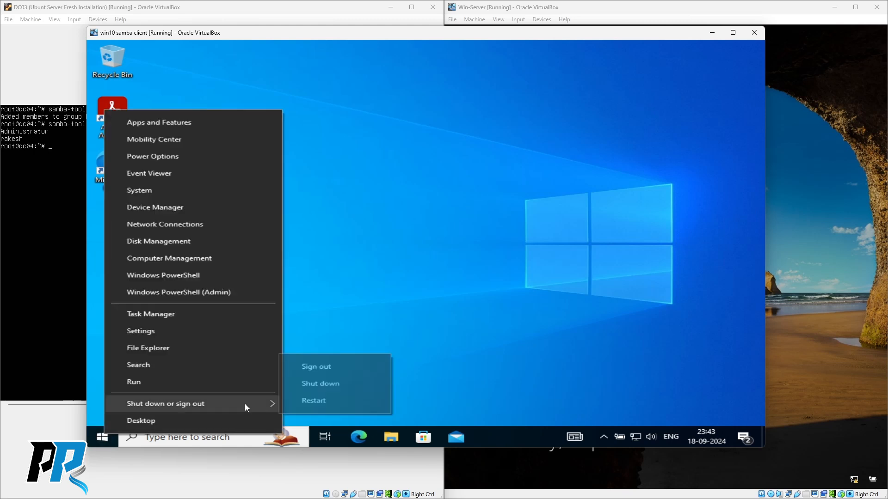
left_click(317, 368)
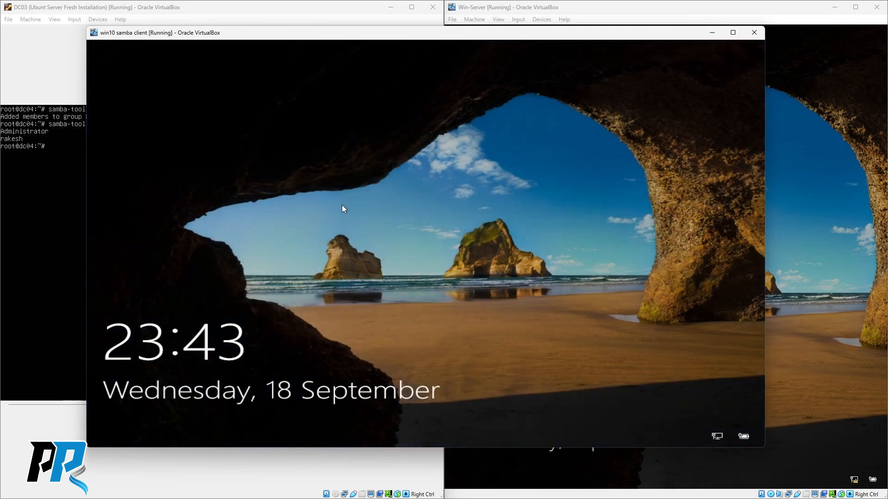
- Sign back in to the Win10 client with the domain user's password
left_click(342, 205)
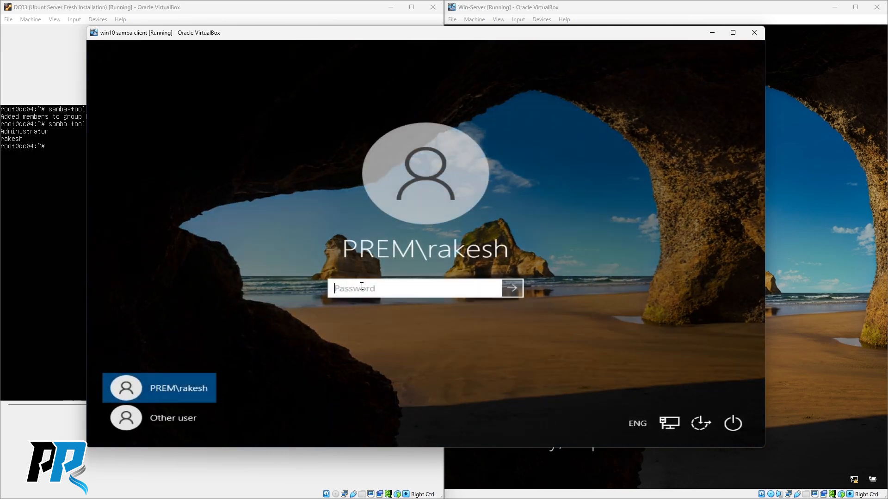
type("*************")
key("Return")
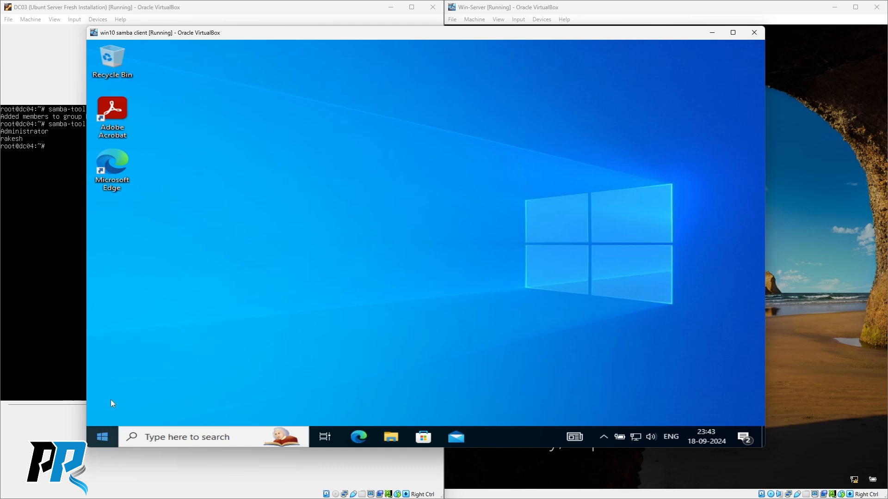
- Launch Active Directory Users and Computers by running dsa.msc from the Run prompt
right_click(102, 444)
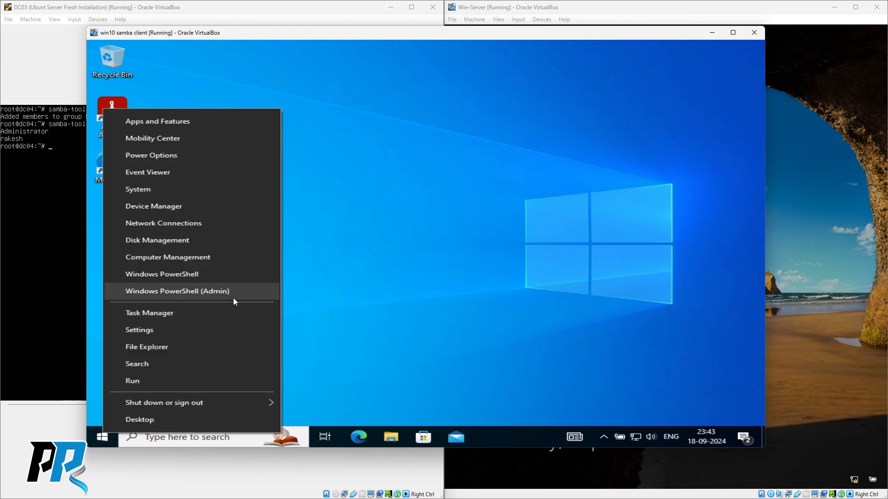
left_click(136, 381)
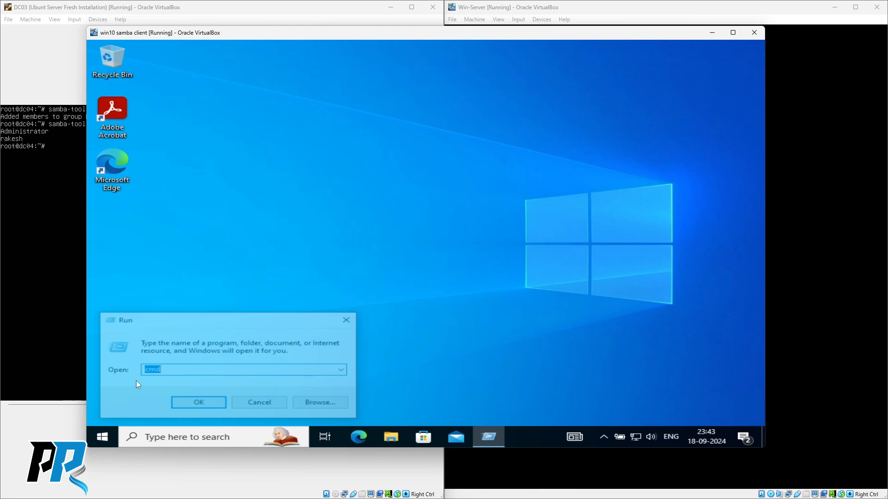
left_click(178, 372)
key("BackSpace")
key("BackSpace")
key("BackSpace")
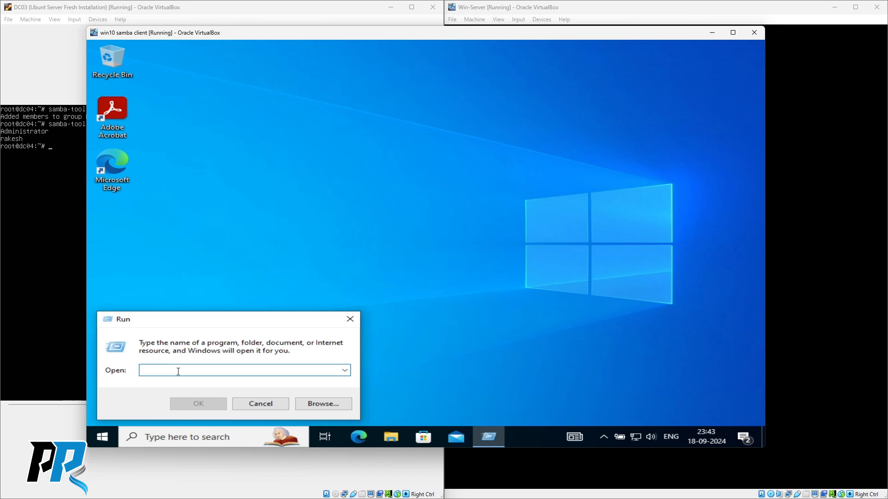
type("dsa")
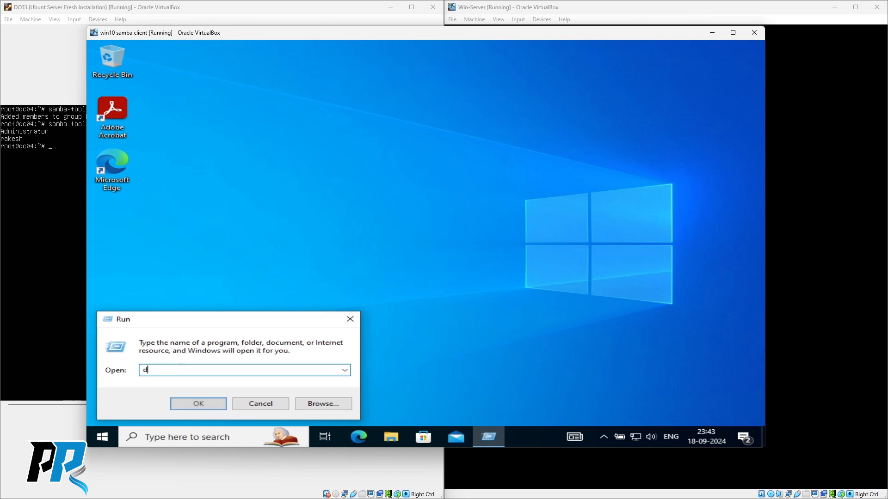
type(".msc")
key("Return")
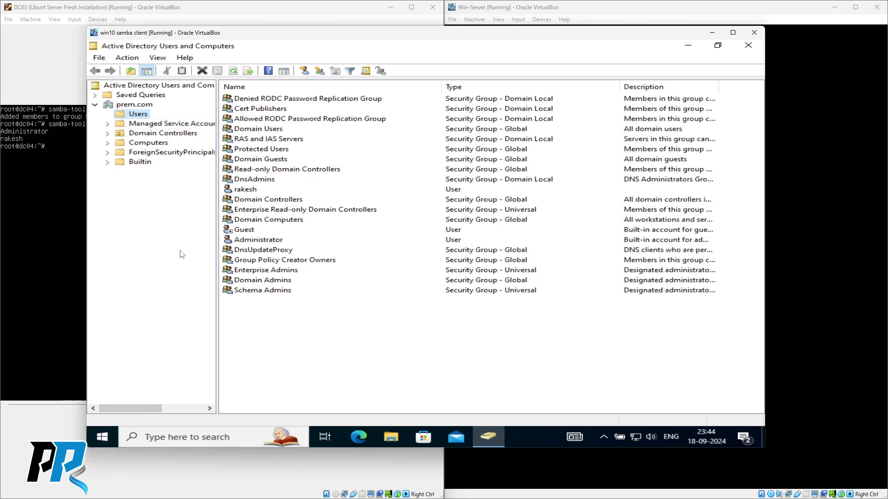
- Review the user's Member Of tab in Properties, then cancel
right_click(245, 189)
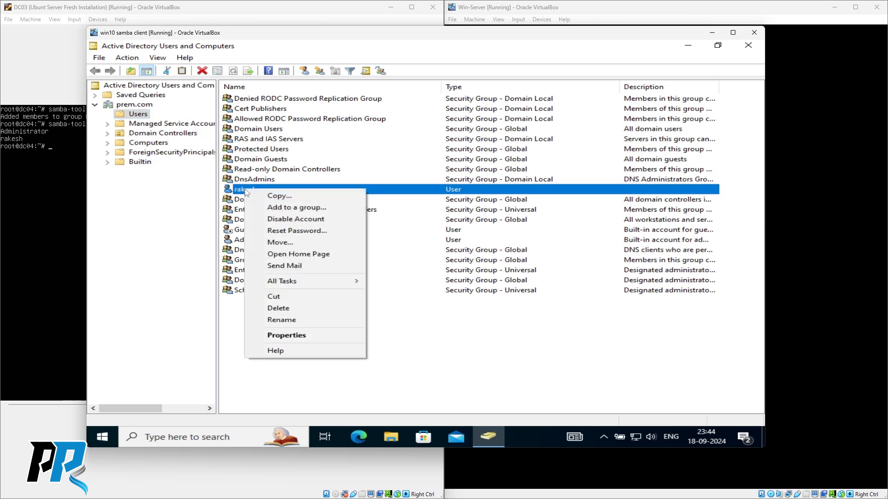
left_click(278, 336)
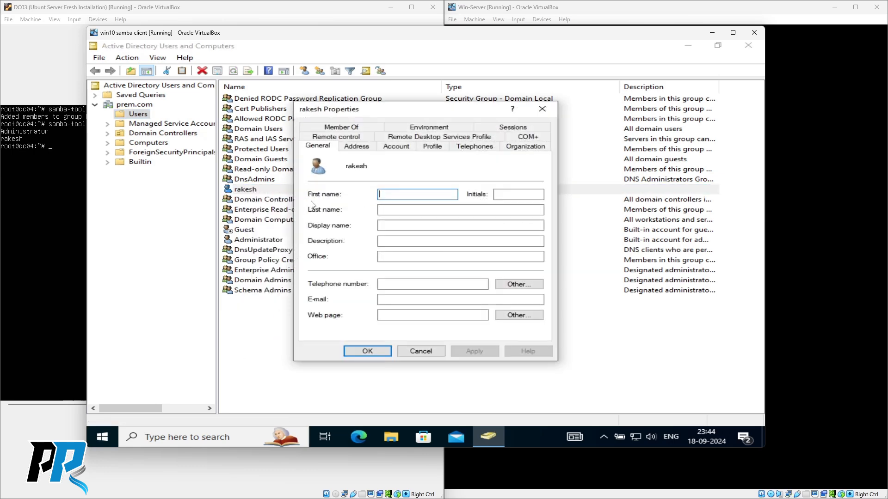
left_click(347, 128)
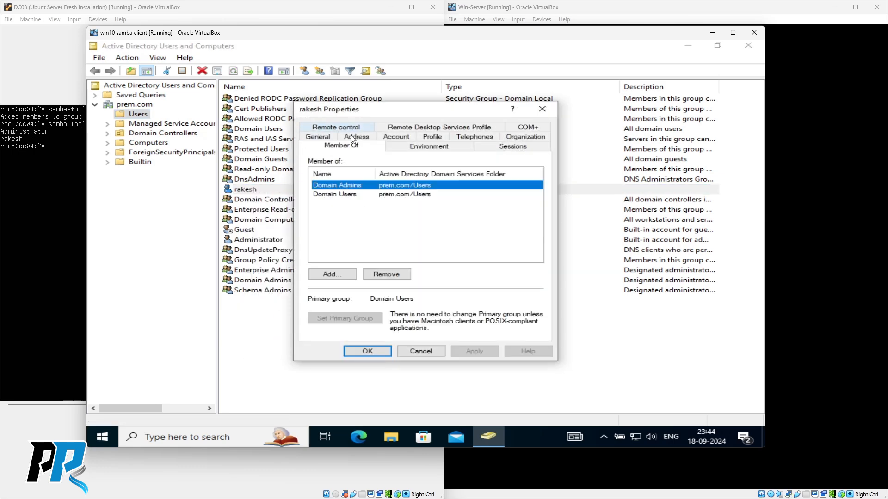
left_click(419, 353)
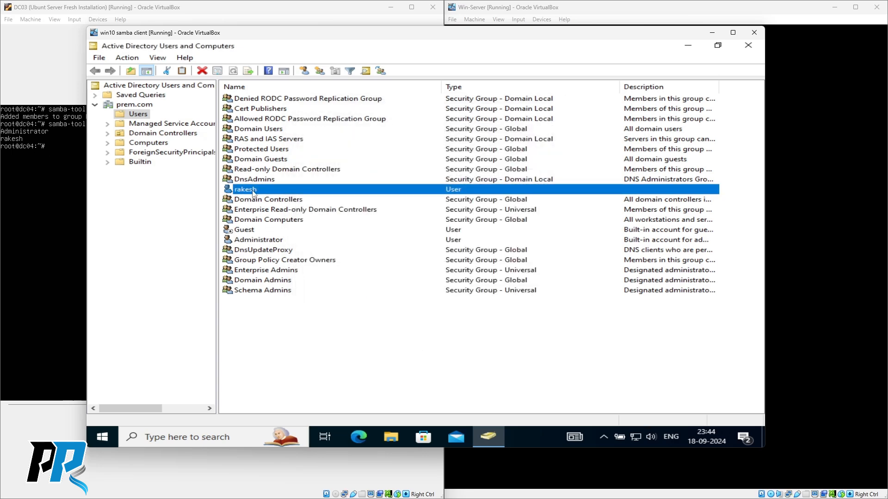
- Browse Domain Controllers and Computers, select WIN10-SAMBA-01, and move the client window left
left_click(138, 115)
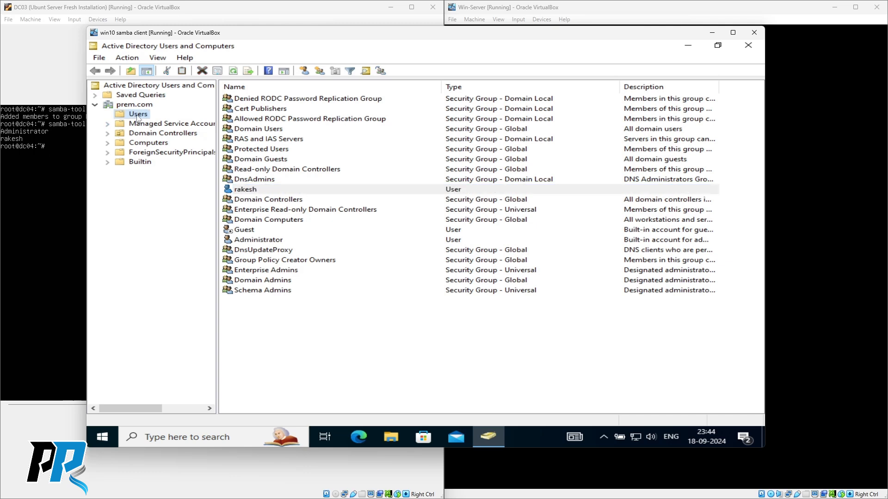
left_click(146, 144)
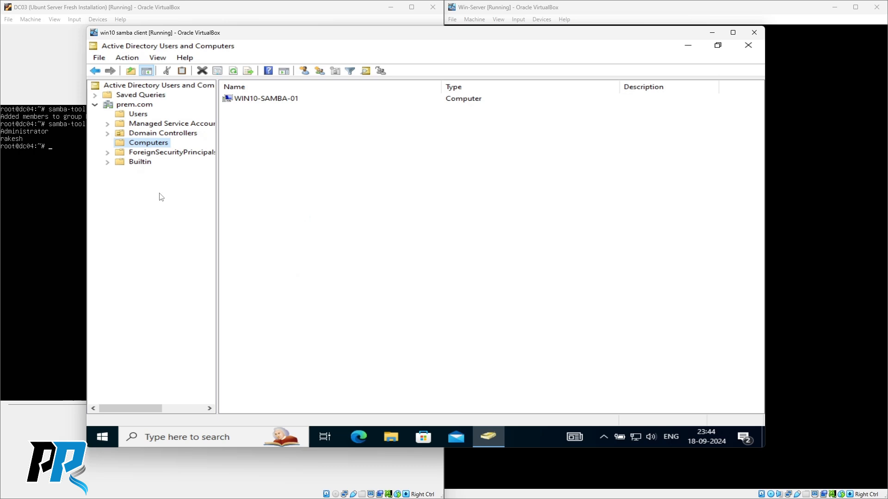
left_click(259, 99)
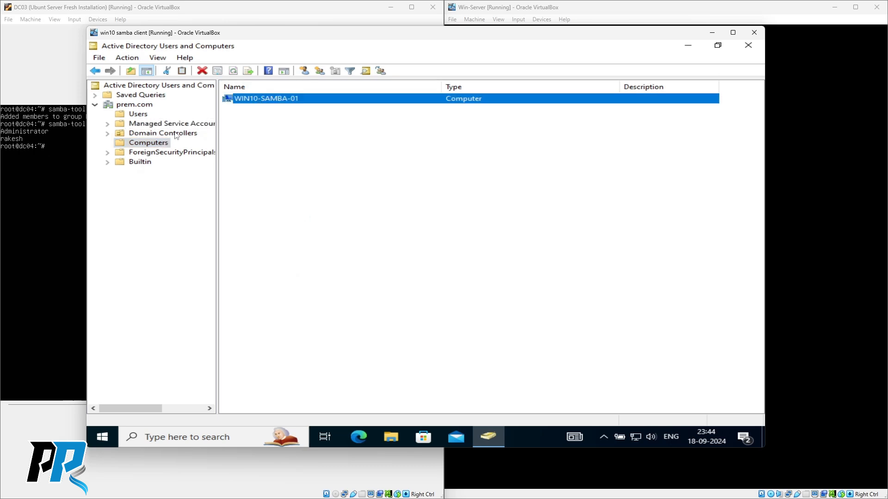
left_click(176, 135)
left_click(243, 102)
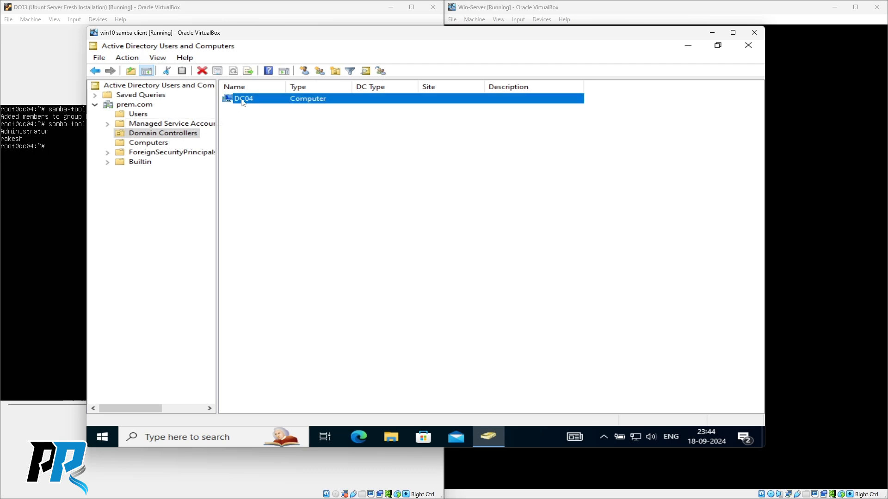
left_click(152, 144)
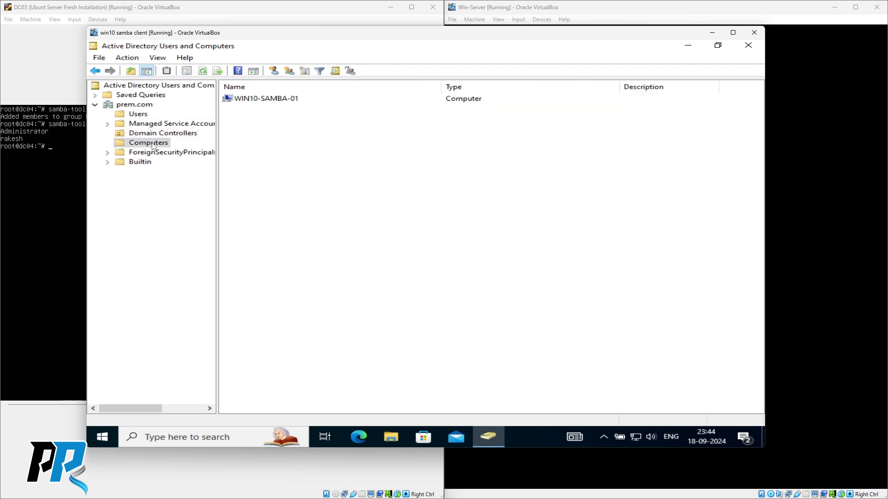
left_click(262, 101)
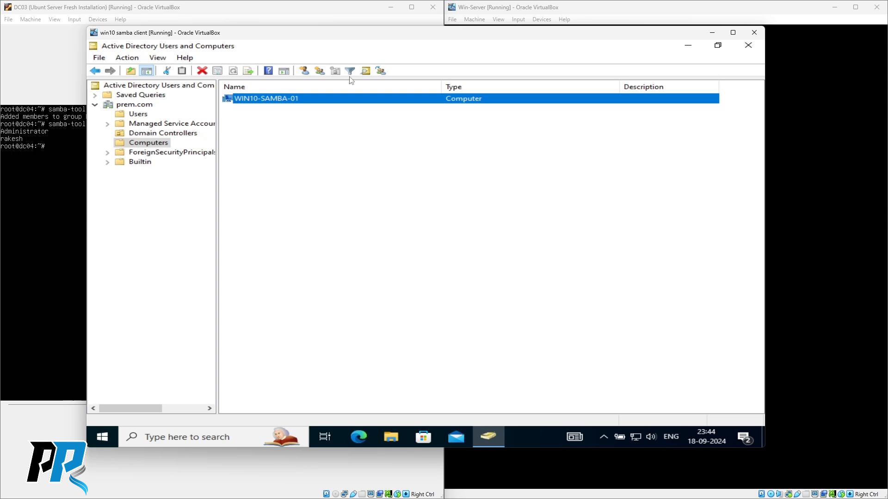
left_click_drag(377, 40, 291, 38)
- Unlock the Win-Server VM with Ctrl+Alt+Delete and the administrator password
left_click(764, 173)
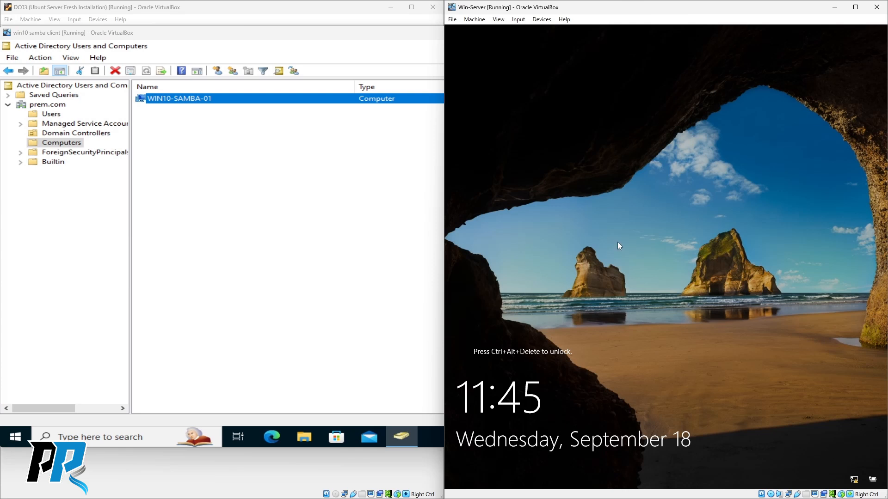
key("ctrl+alt+Delete")
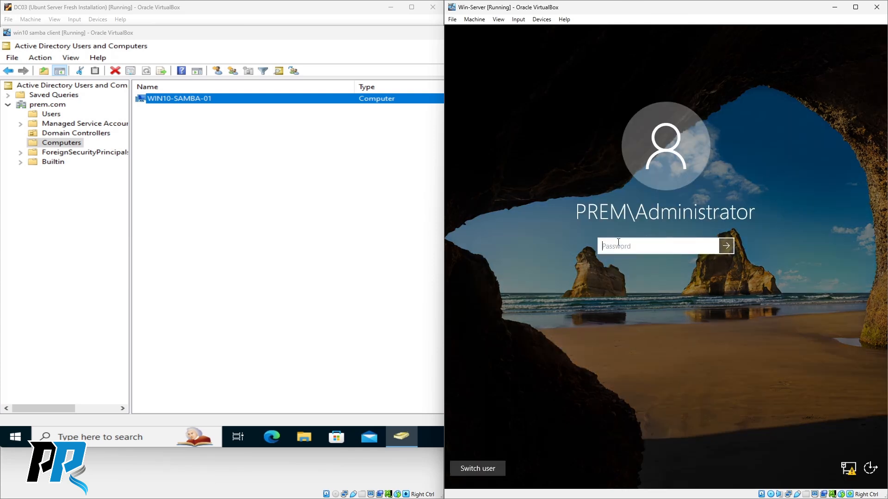
type("********")
key("Return")
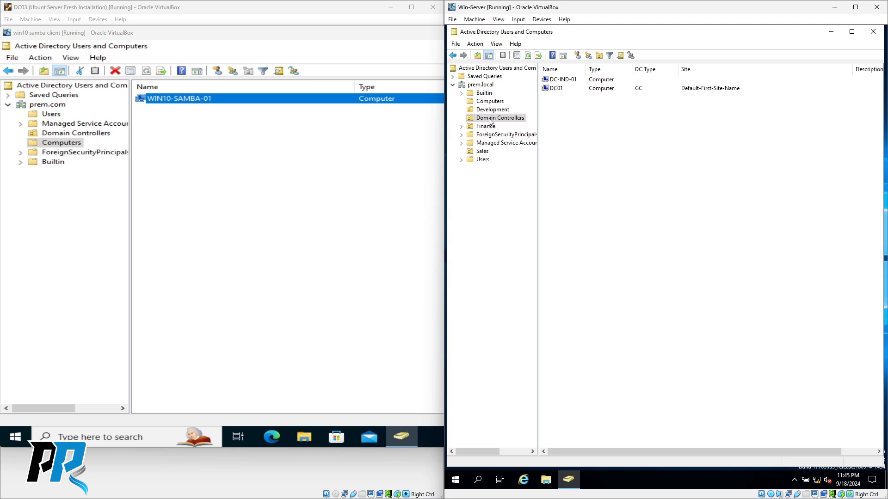
left_click(49, 207)
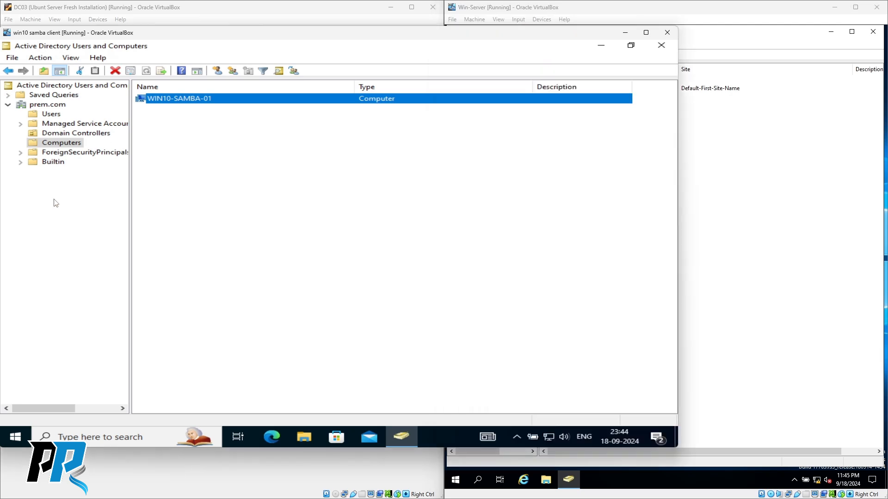
- Create a new organizational unit named Finance under the prem.com domain
right_click(43, 106)
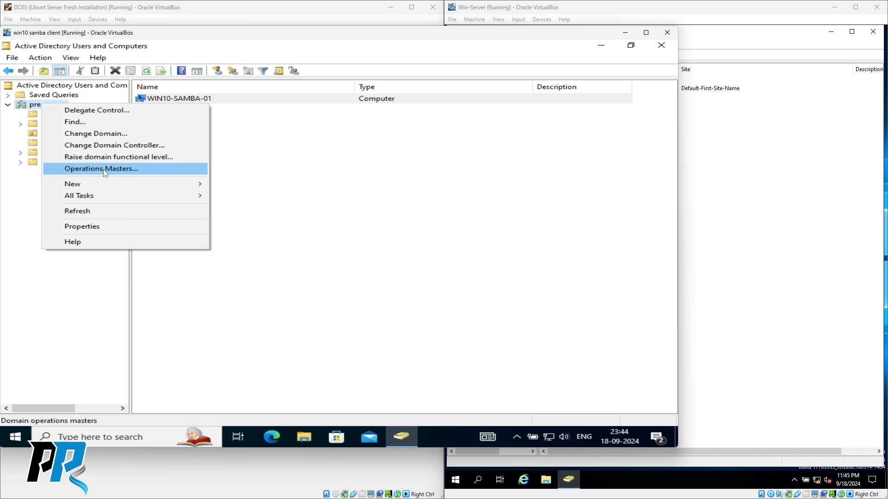
mouse_move(188, 187)
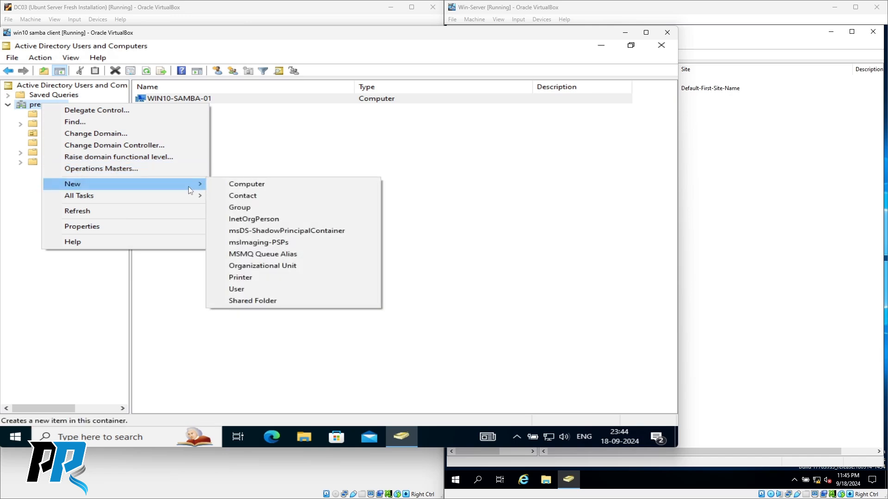
left_click(256, 268)
type("Finance")
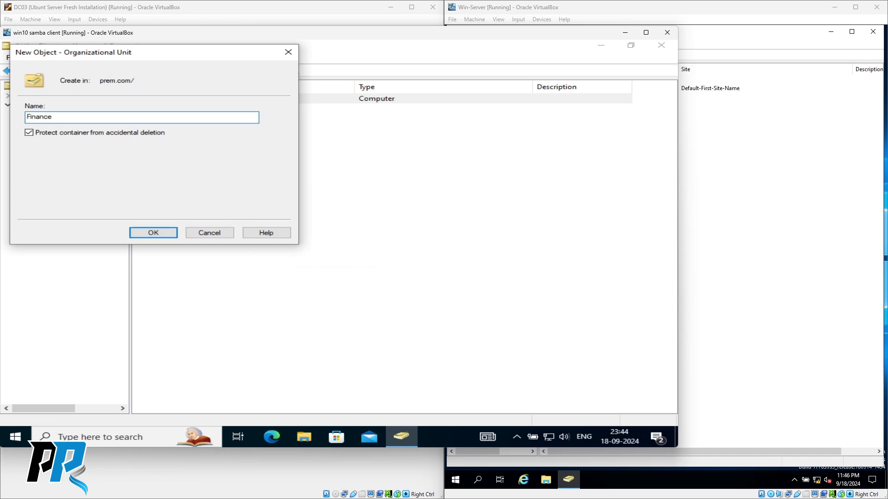
left_click(153, 233)
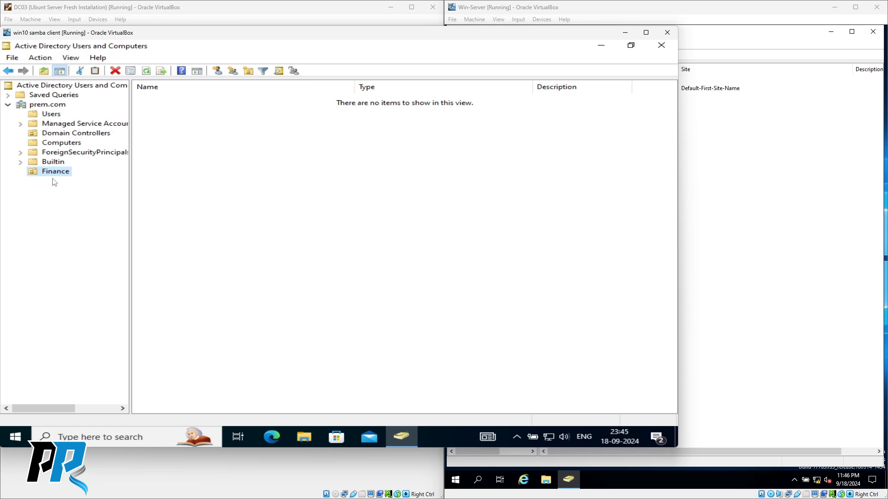
left_click(51, 115)
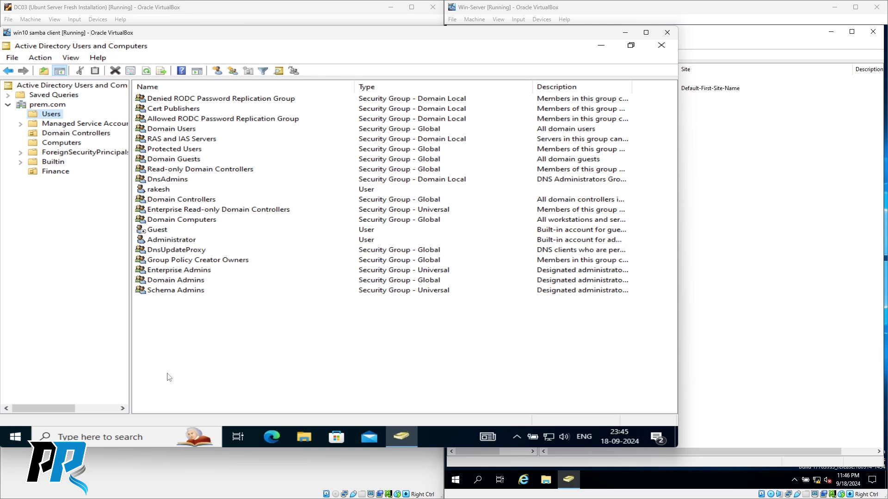
- Start a New User in the Users container and centre the form
right_click(183, 338)
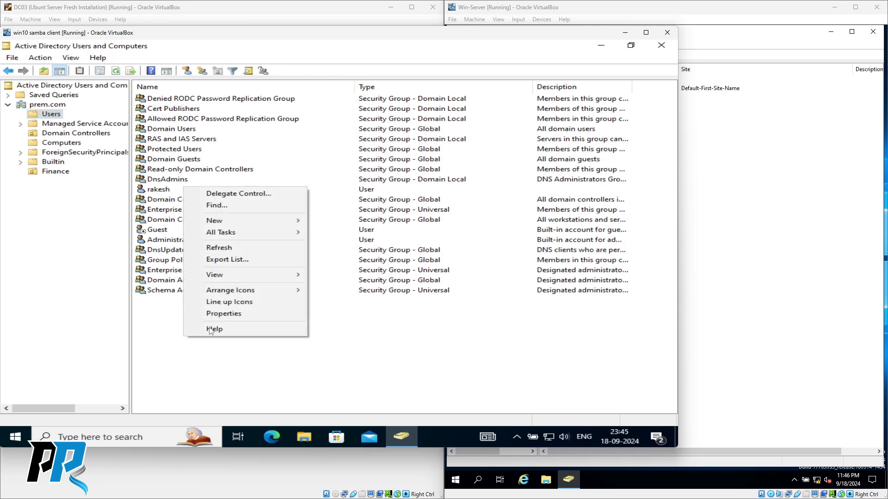
mouse_move(288, 221)
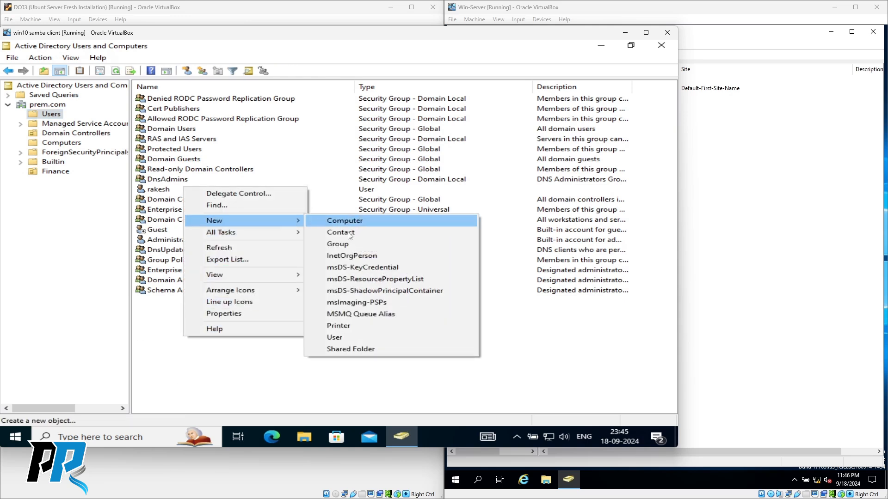
left_click(334, 337)
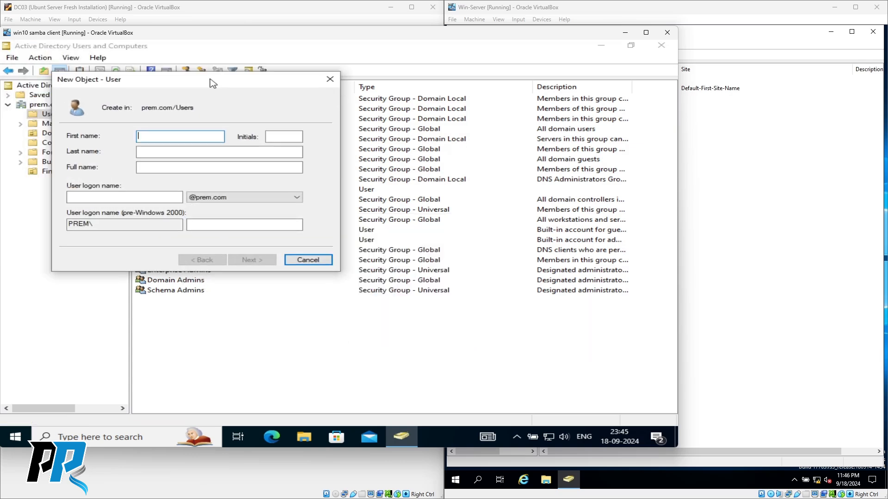
left_click_drag(211, 82, 305, 110)
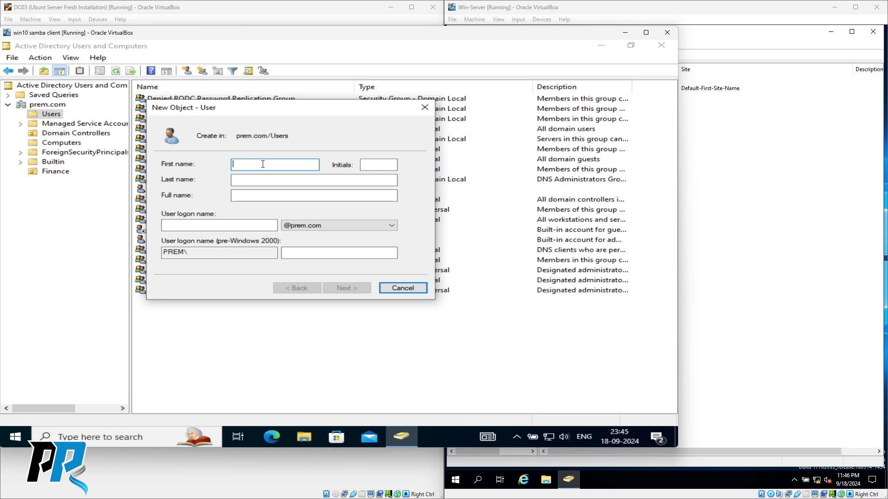
- Enter the new user's first name, last name, full name and logon name
key("Tab")
key("Tab")
key("Tab")
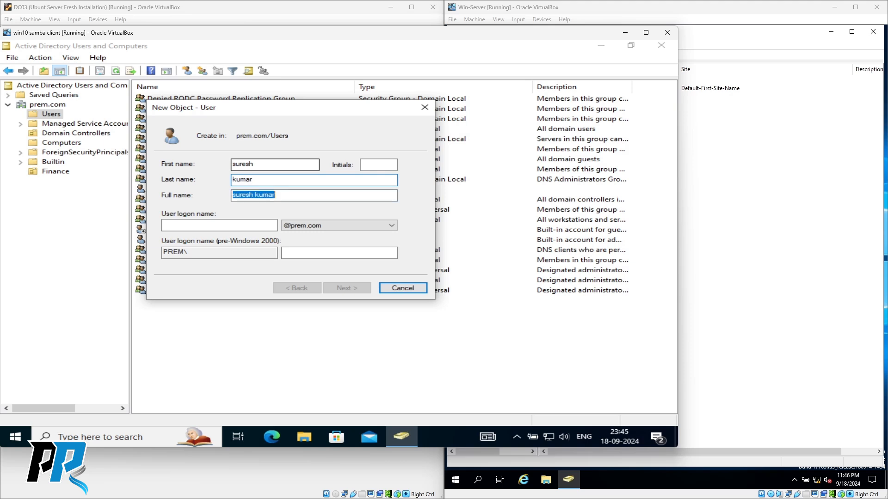
key("Tab")
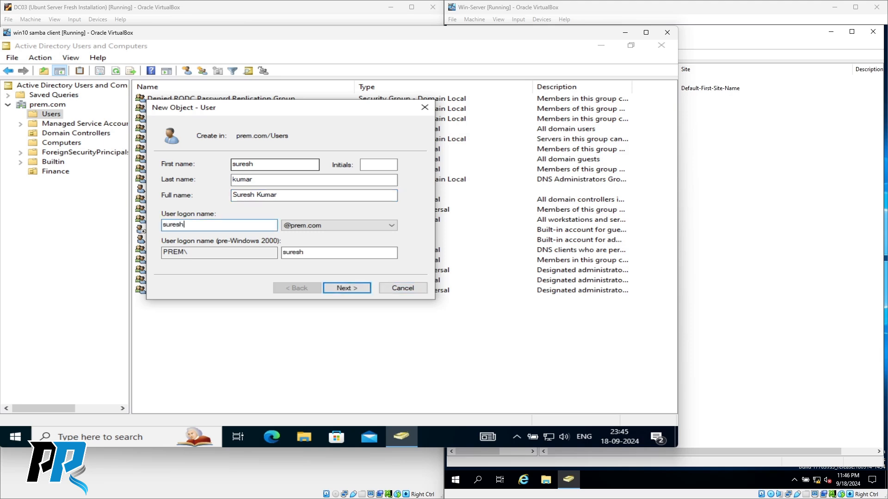
key("Tab")
left_click(301, 253)
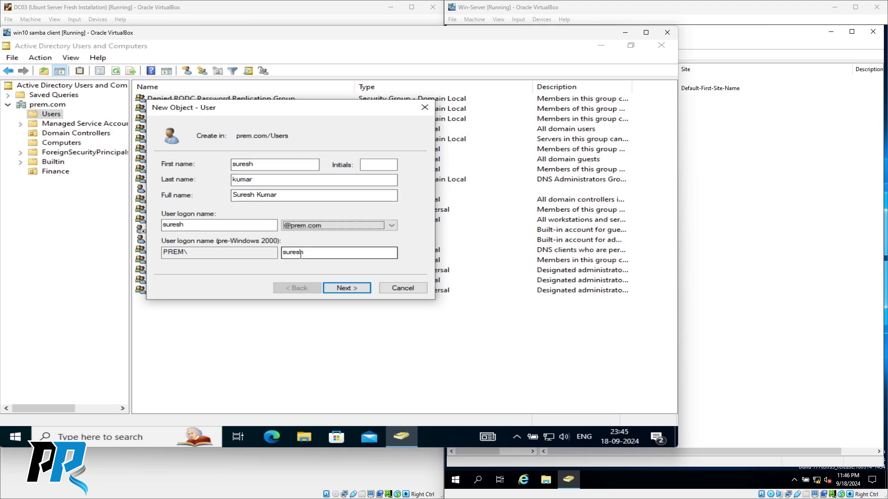
left_click(347, 289)
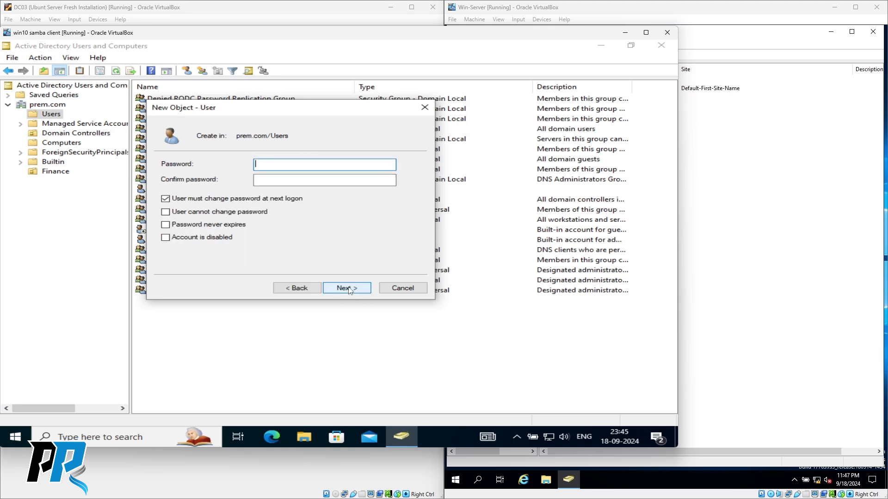
- Set and confirm the account password, finish the wizard, and select the new user
type("**********")
key("Tab")
type("**********")
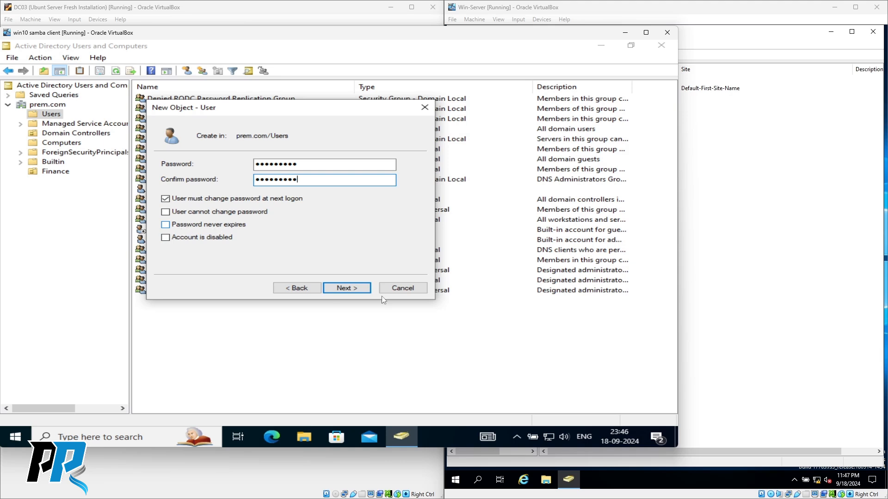
left_click(344, 290)
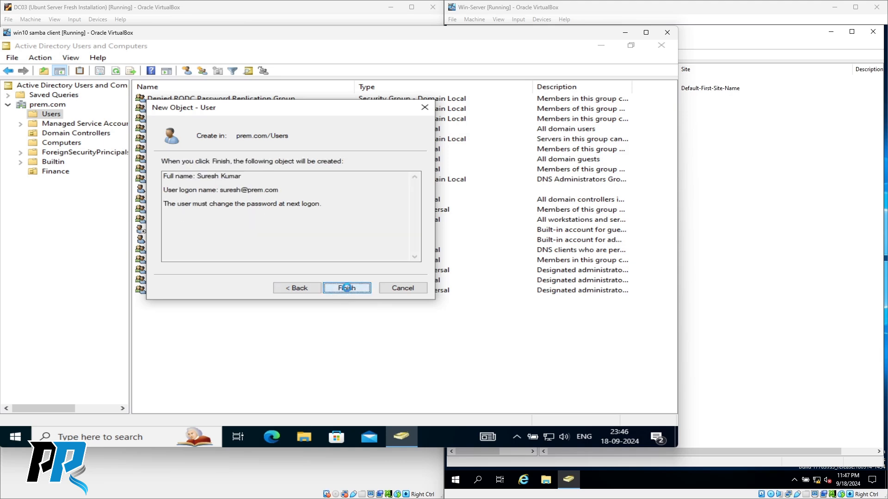
left_click(347, 290)
left_click(167, 302)
- Confirm the new user's Member Of lists only Domain Users, then view the empty Finance OU
right_click(167, 303)
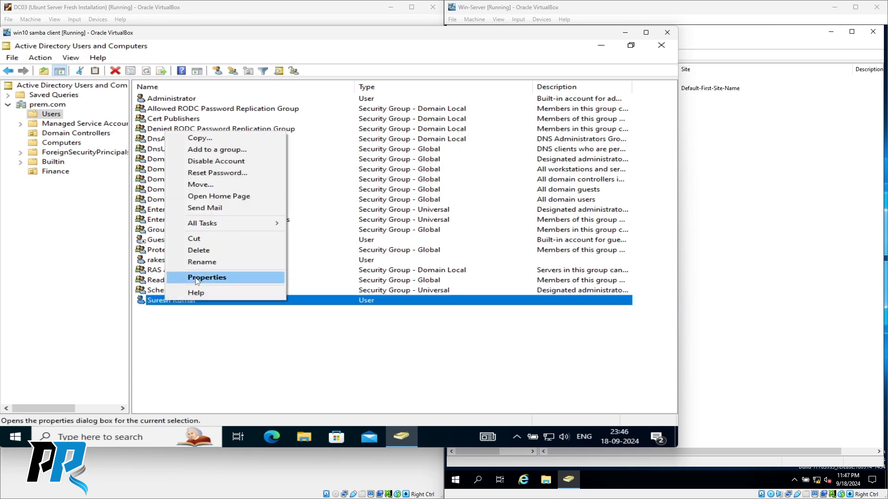
left_click(208, 278)
left_click(254, 127)
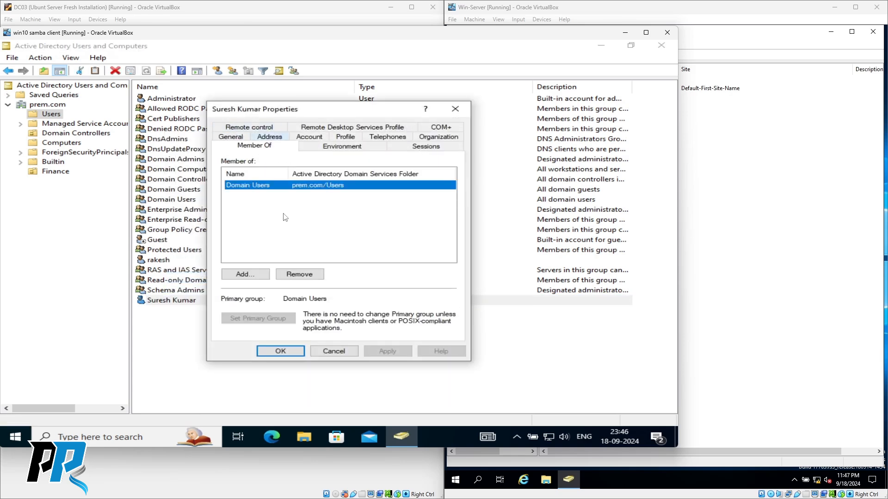
left_click(338, 355)
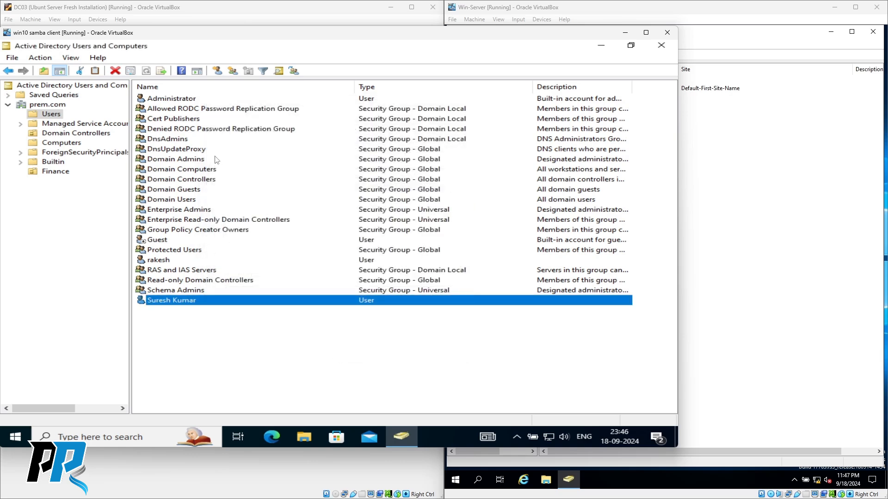
left_click(213, 338)
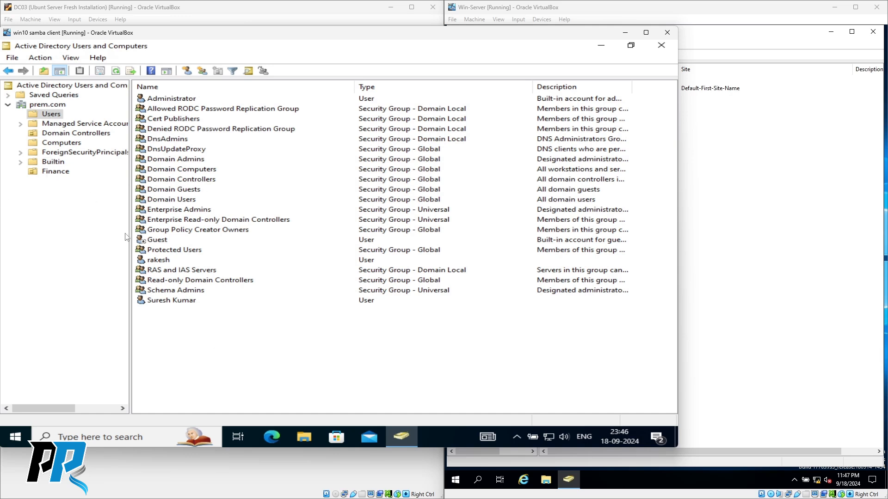
left_click(56, 173)
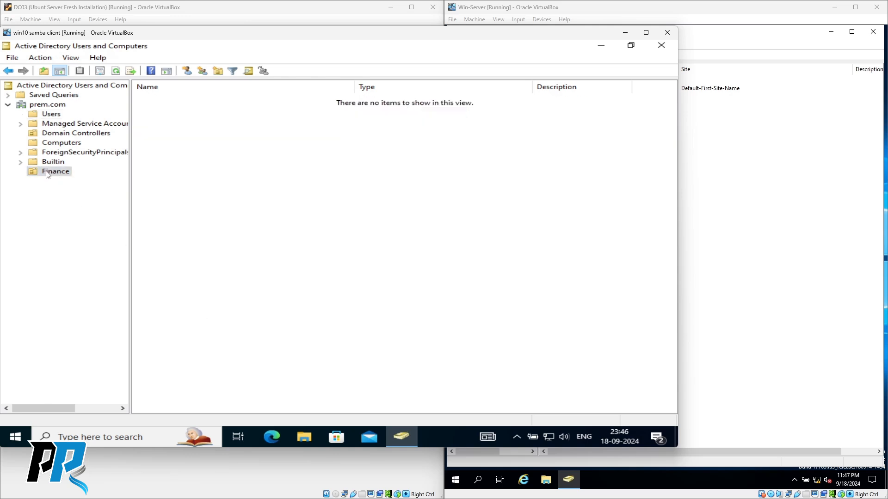
- Begin renaming the Finance organizational unit but keep the name Finance unchanged
right_click(47, 173)
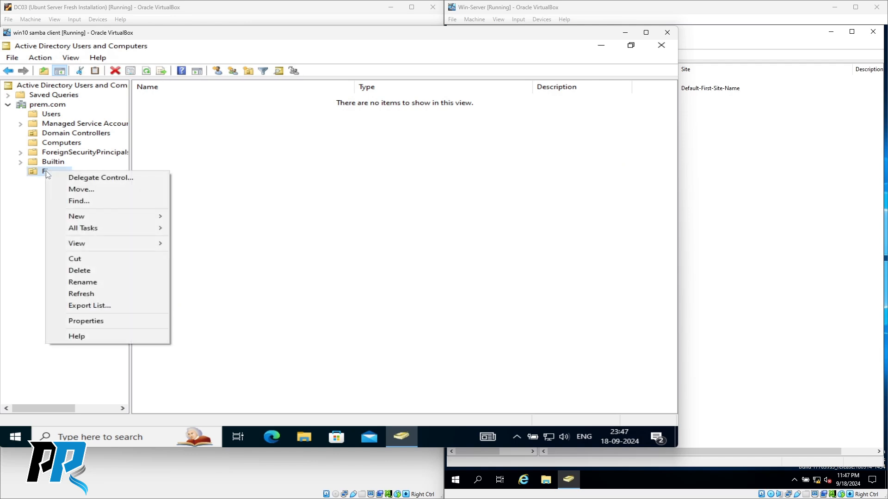
left_click(45, 174)
left_click(44, 173)
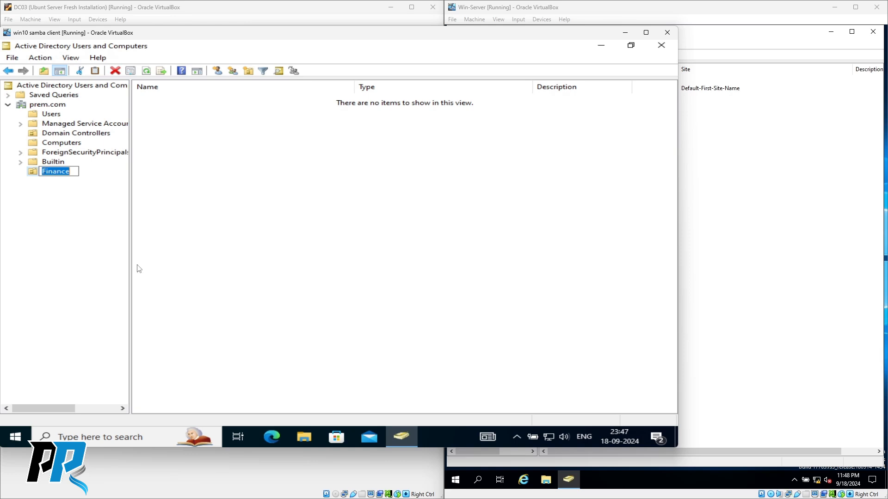
left_click(375, 258)
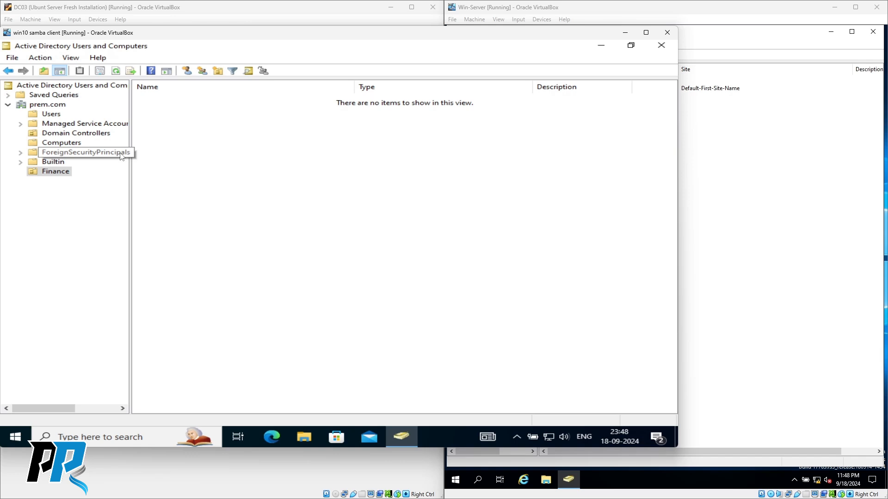
- View DC04 in the Domain Controllers container, then close Active Directory Users and Computers
left_click(66, 126)
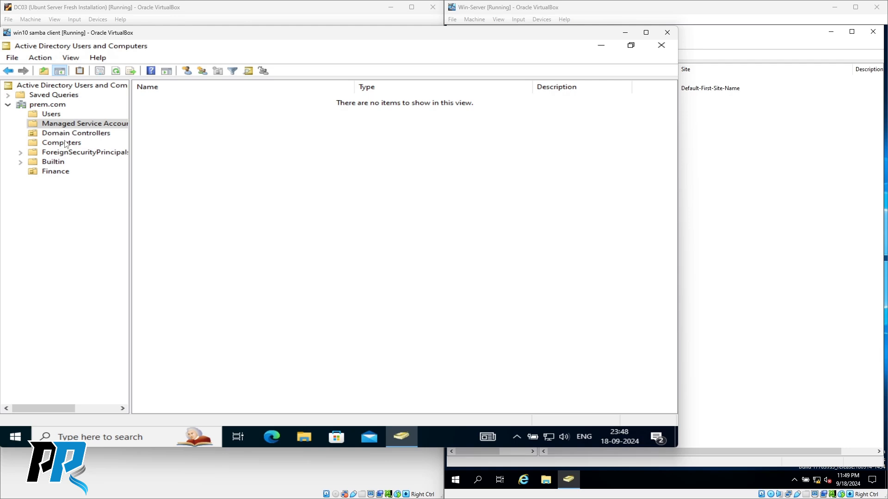
left_click(62, 133)
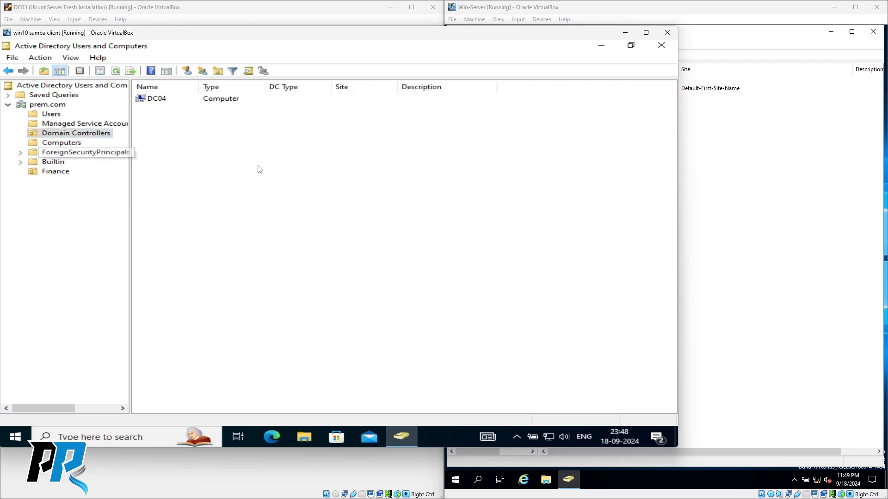
left_click(661, 45)
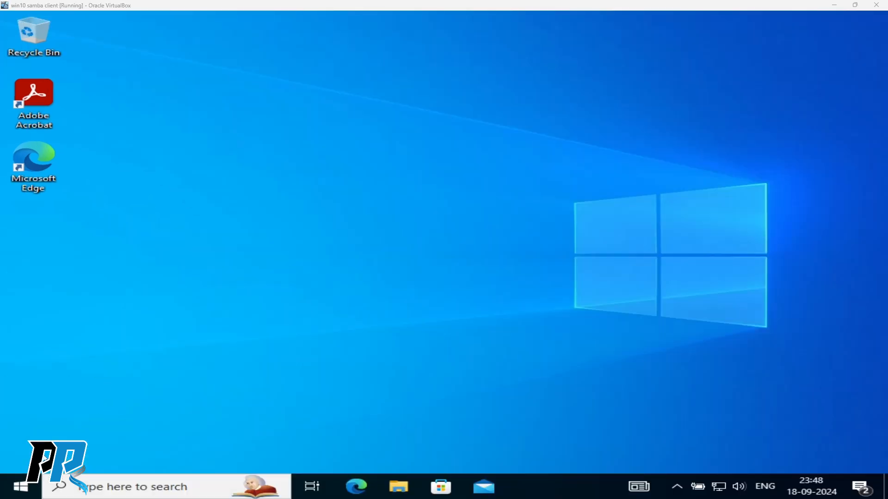
- Launch an empty mmc console from Run and bring up Add or Remove Snap-ins
right_click(21, 487)
left_click(49, 430)
type("mmc")
key("Return")
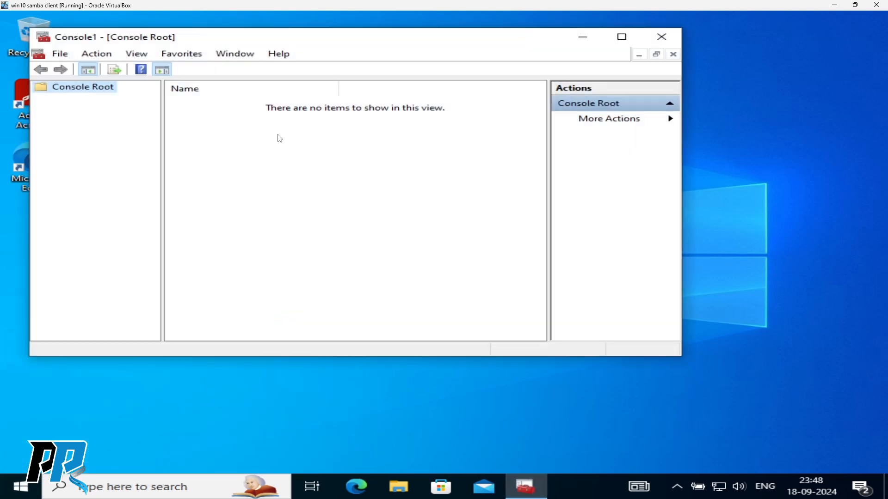
left_click_drag(282, 34, 347, 40)
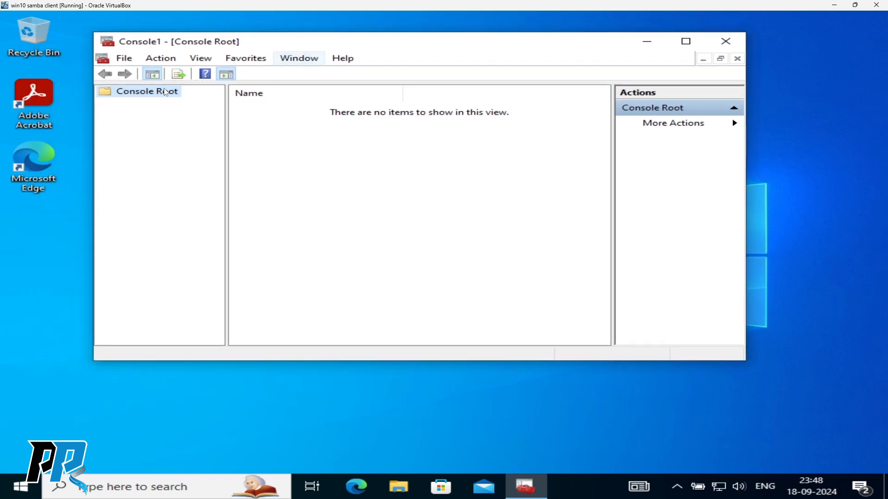
left_click(152, 95)
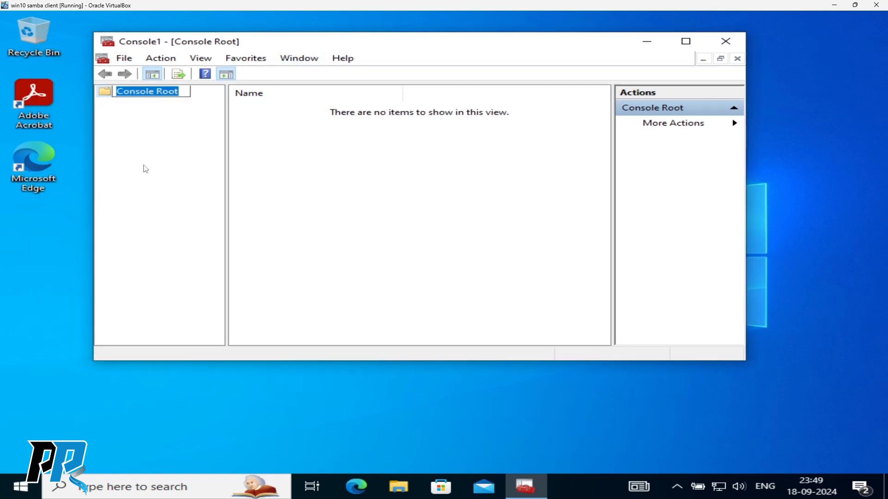
left_click(123, 58)
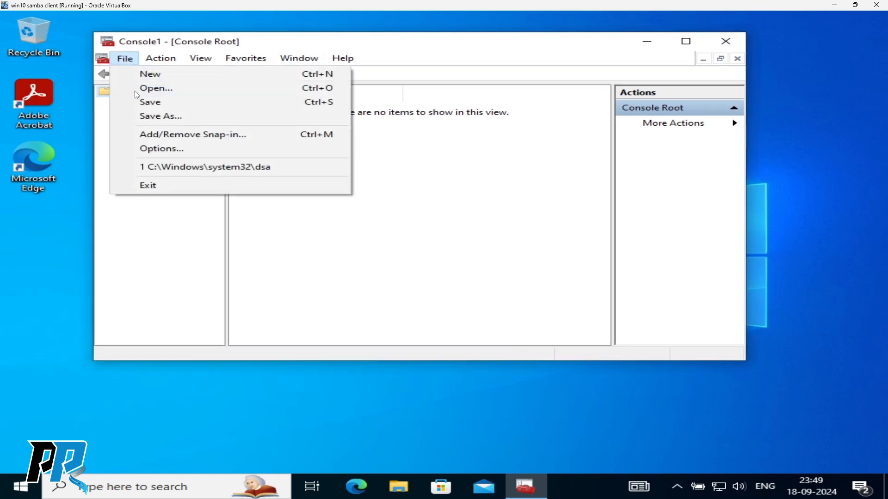
left_click(171, 135)
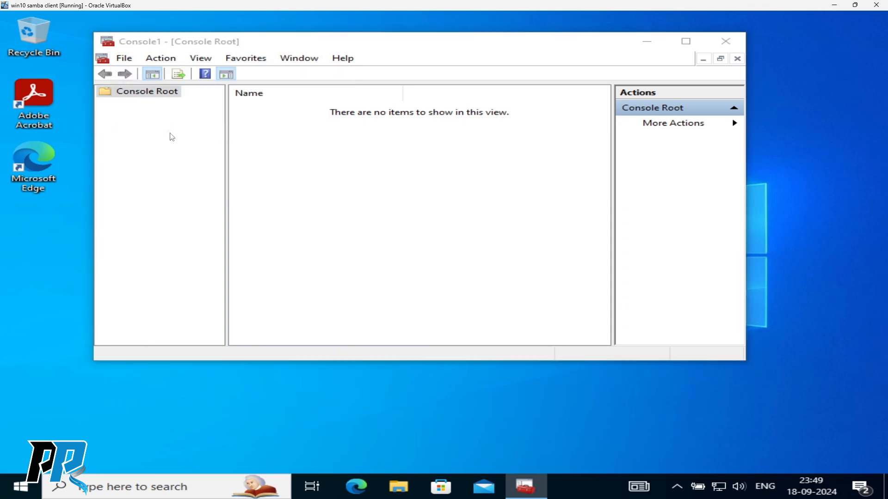
- Add Domains and Trusts, Sites and Services, Users and Computers, and ADSI Edit snap-ins
left_click_drag(254, 115, 292, 115)
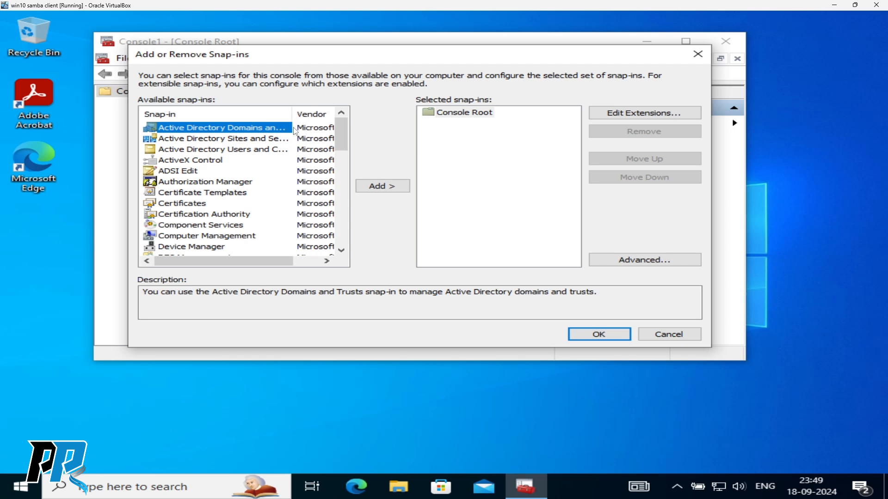
left_click(385, 187)
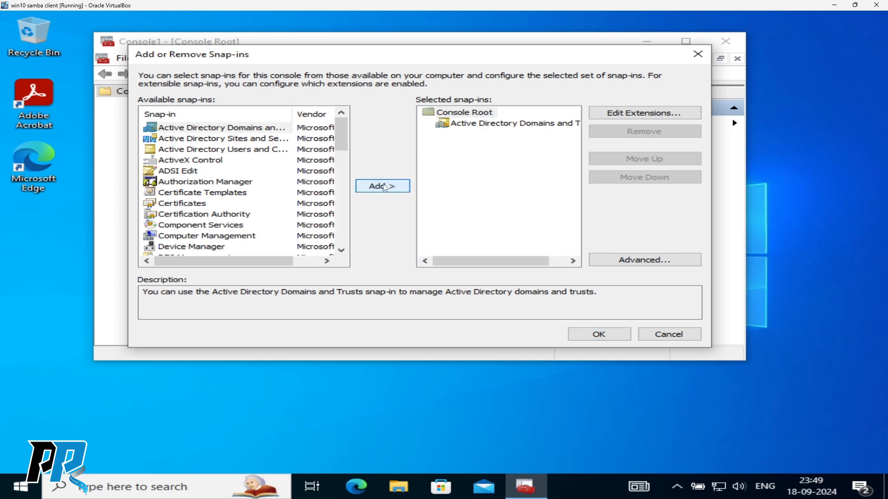
left_click(254, 139)
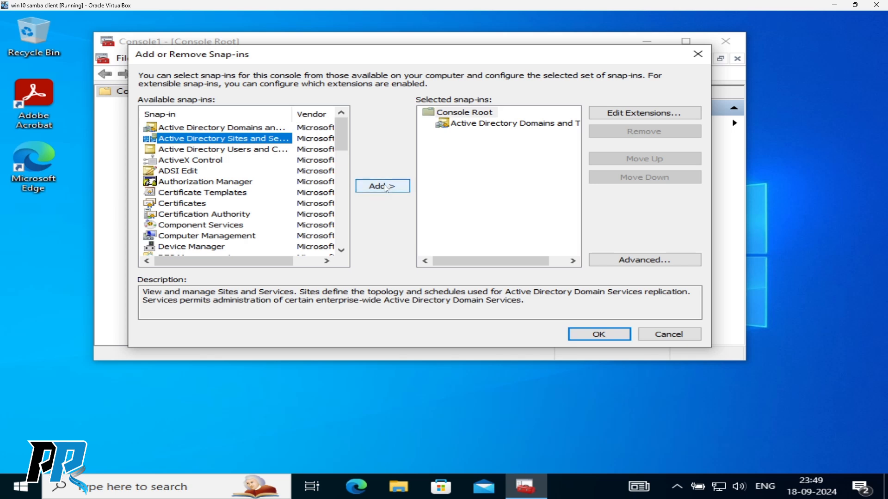
left_click(384, 187)
left_click(254, 150)
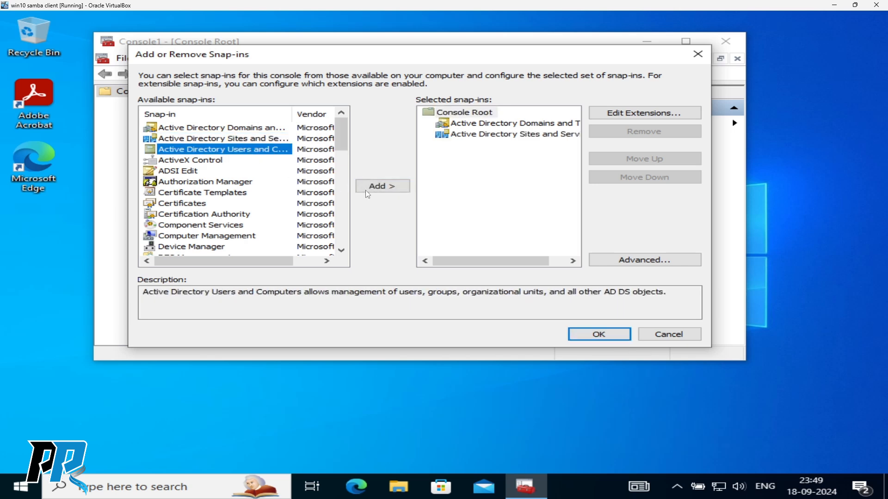
left_click(388, 186)
left_click(185, 173)
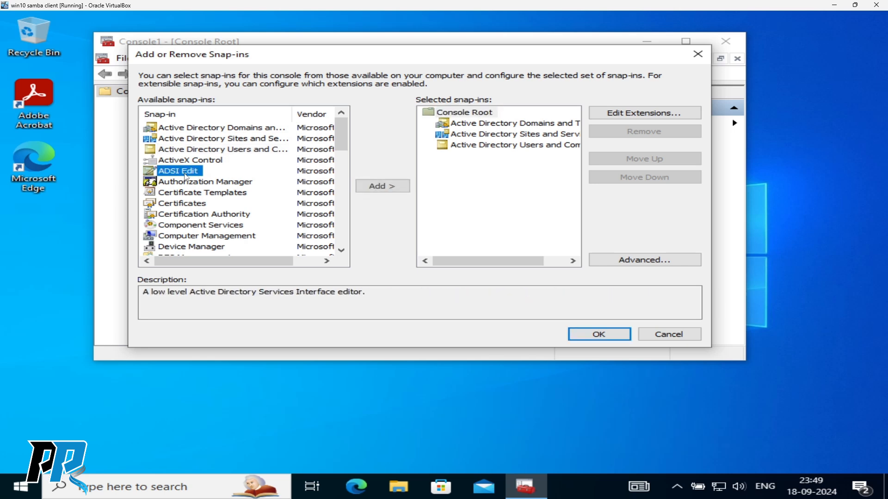
left_click(377, 187)
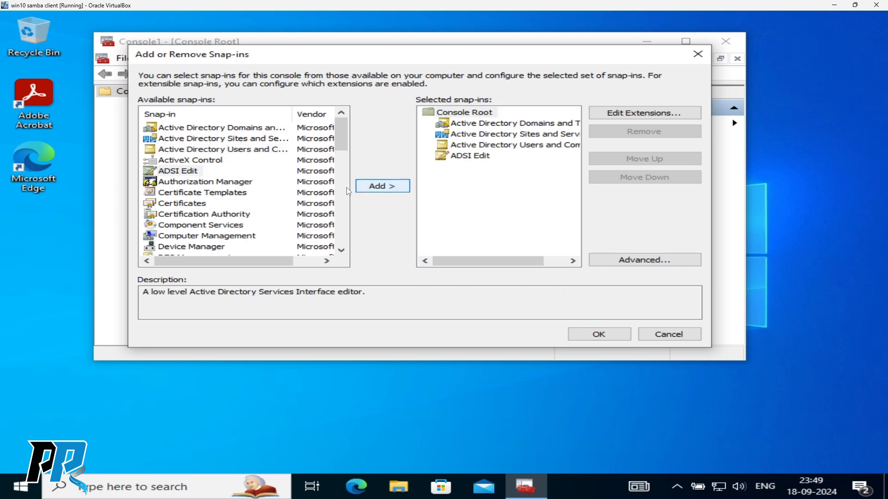
- Try the Certificates and Certification Authority snap-ins, then remove Certificates - Current User again
left_click(193, 203)
left_click(377, 187)
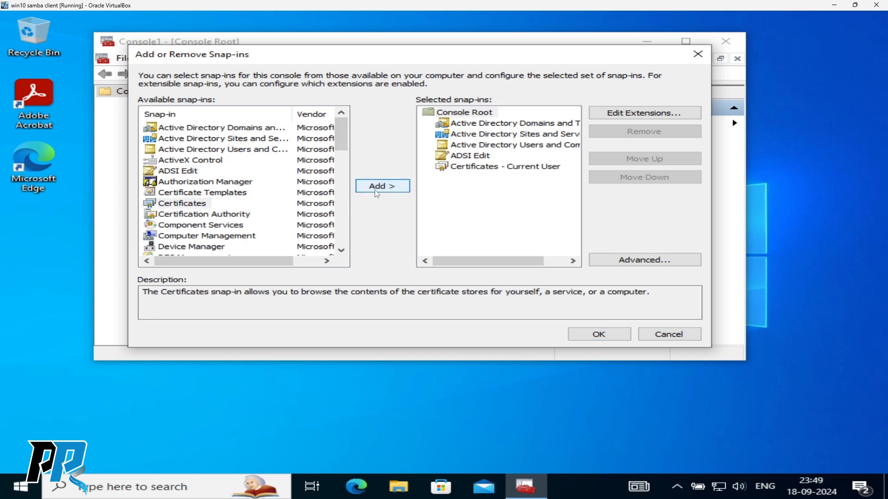
left_click(219, 215)
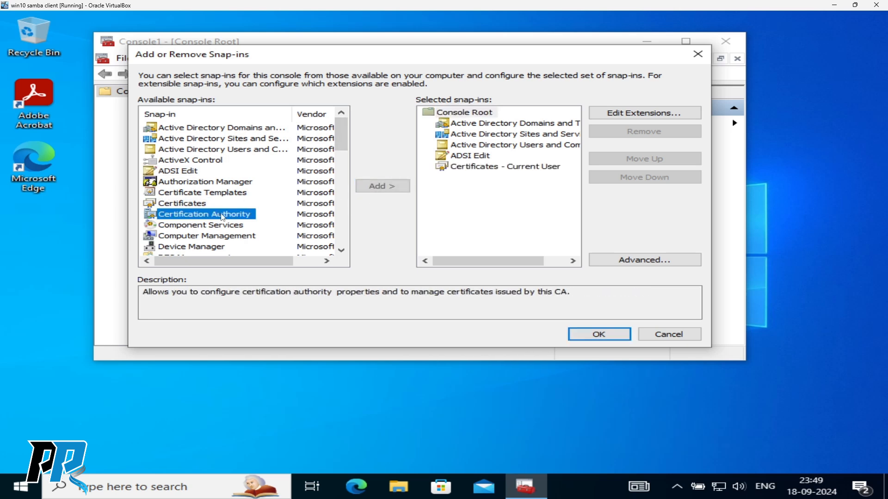
left_click(382, 187)
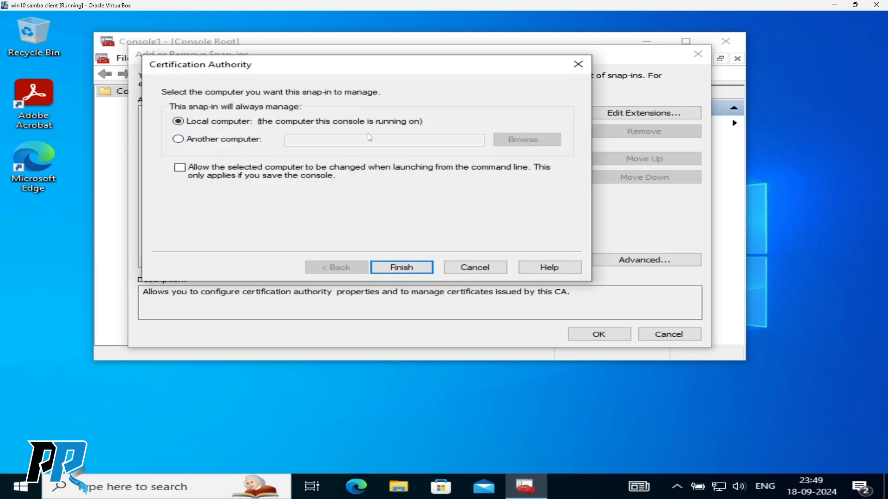
left_click(230, 141)
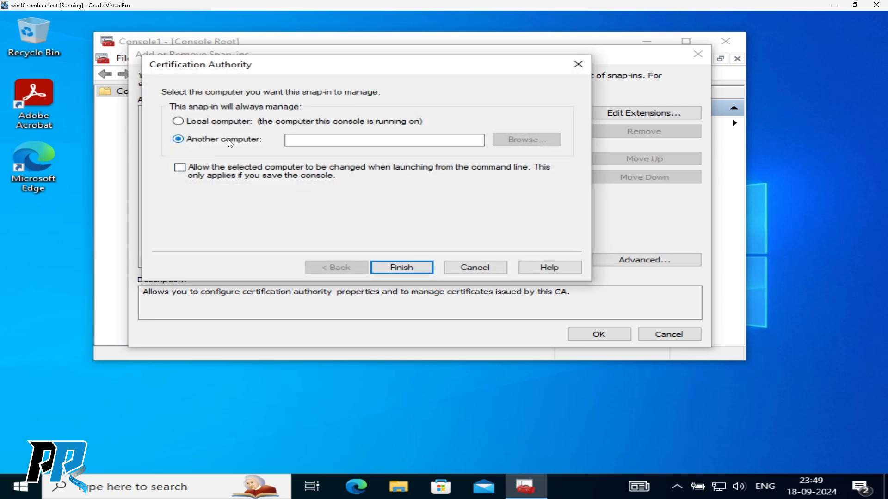
left_click(489, 270)
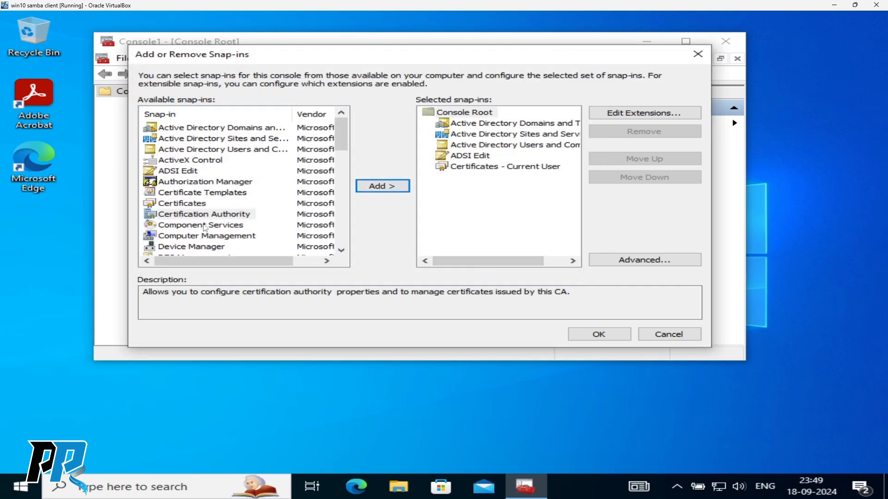
left_click(489, 168)
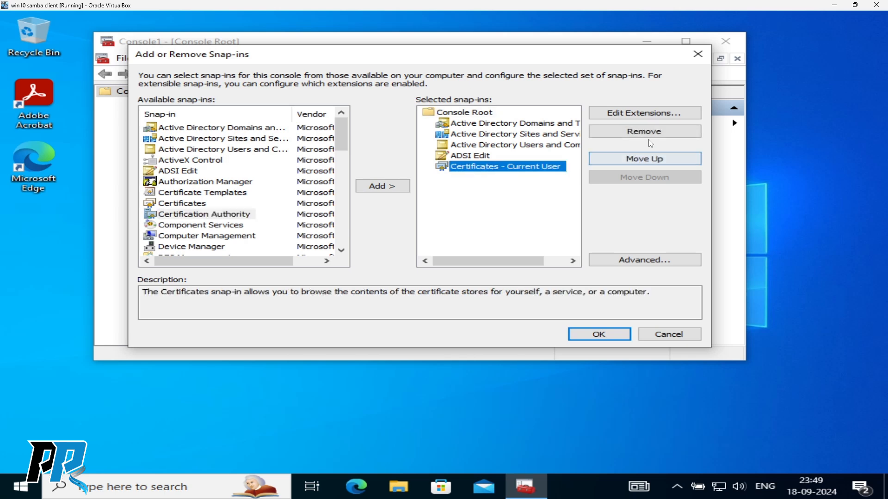
left_click(646, 133)
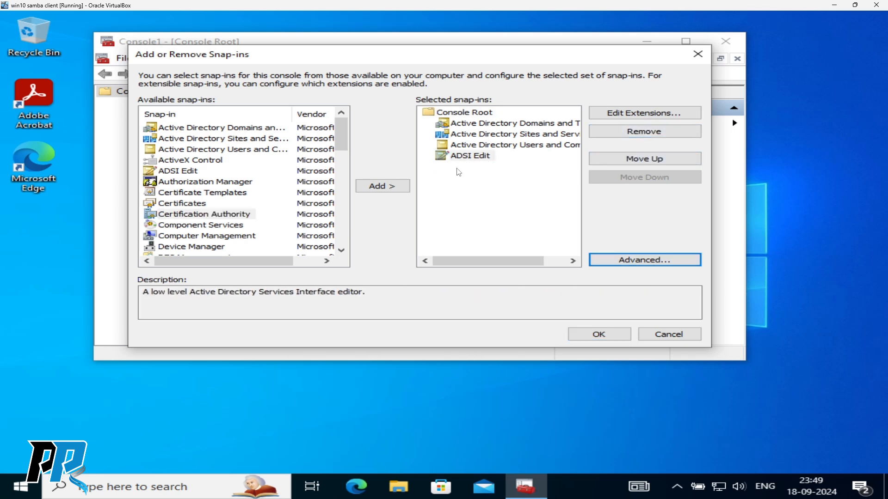
- Add a Certification Authority snap-in managing another computer, dc04.prem.com
left_click(221, 214)
left_click(401, 186)
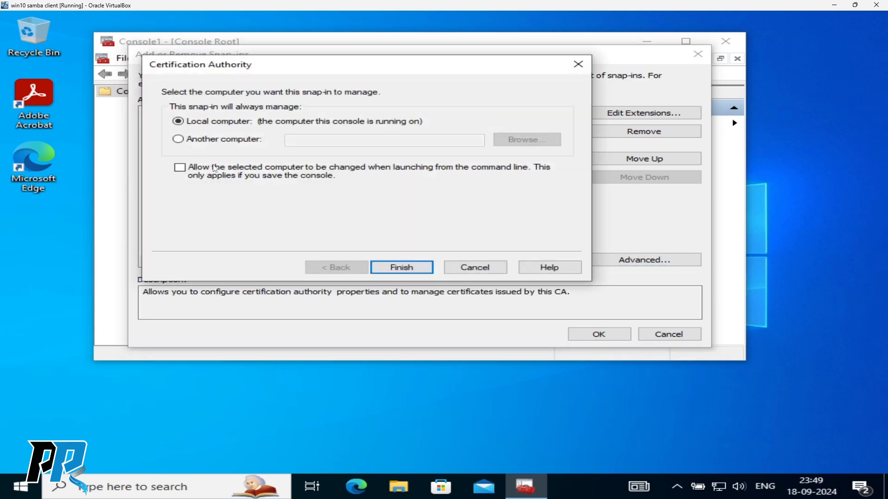
left_click(215, 141)
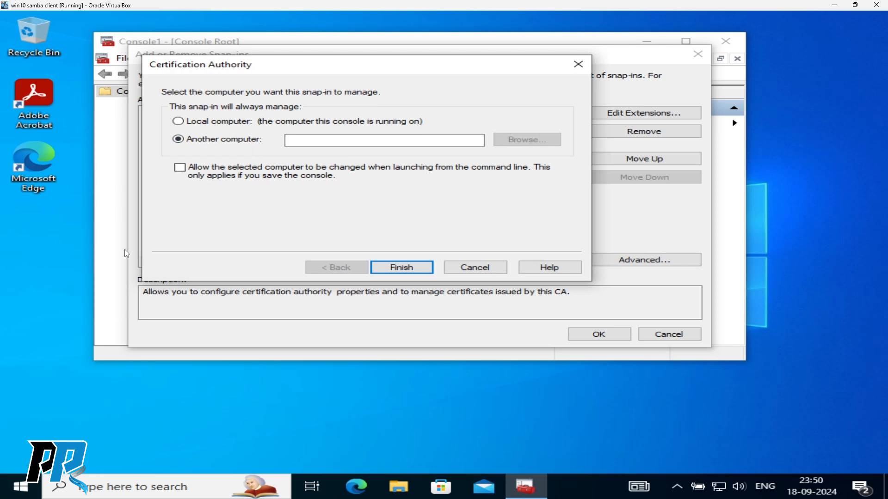
left_click(321, 140)
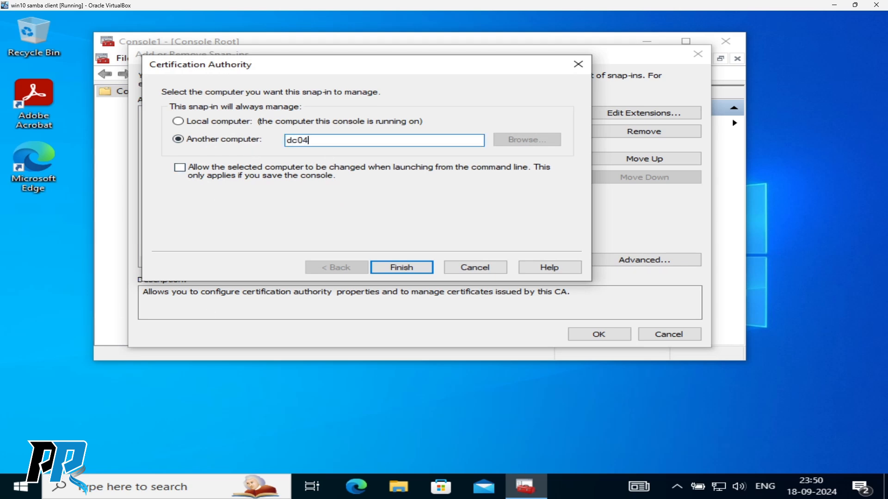
type("dc04.prem.com")
left_click(396, 267)
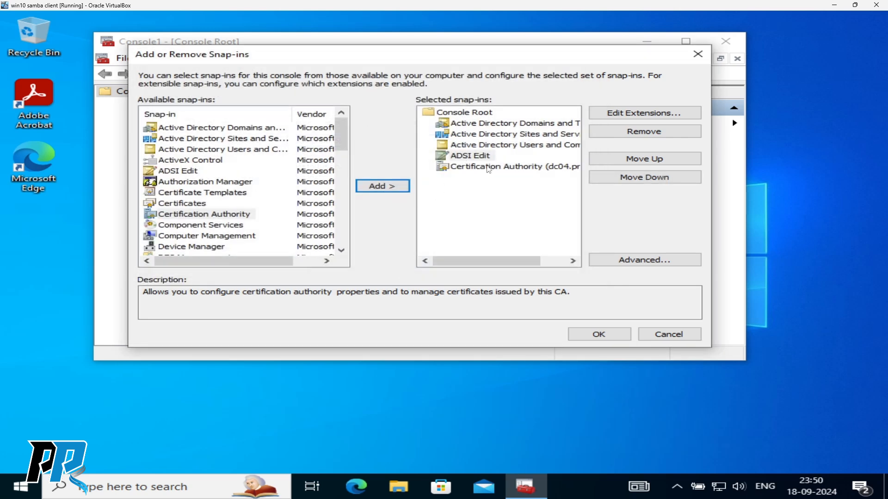
left_click(212, 226)
- Start adding Computer Management for another computer, searching in prem.com's Domain Controllers
left_click(220, 238)
scroll(231, 229, "down", 1)
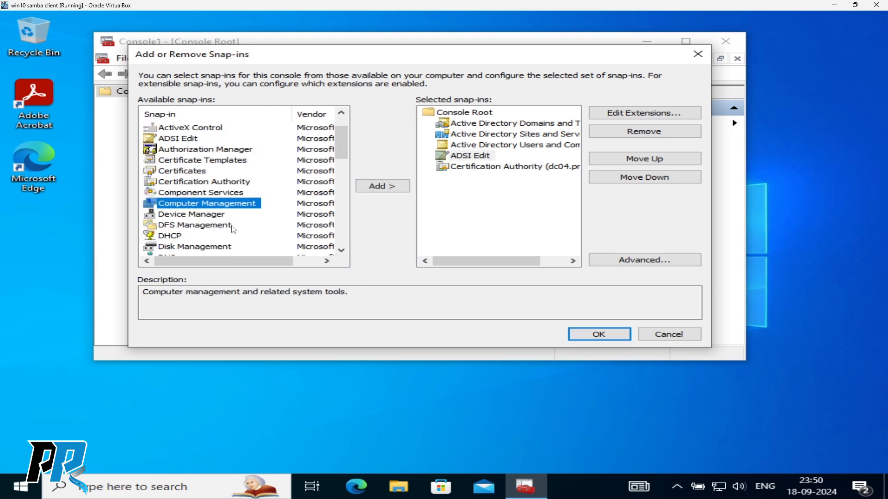
left_click(391, 189)
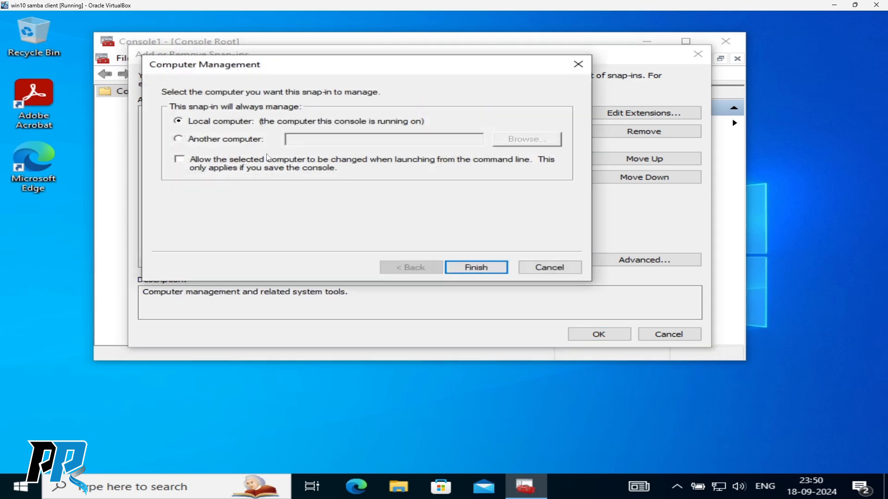
left_click(217, 140)
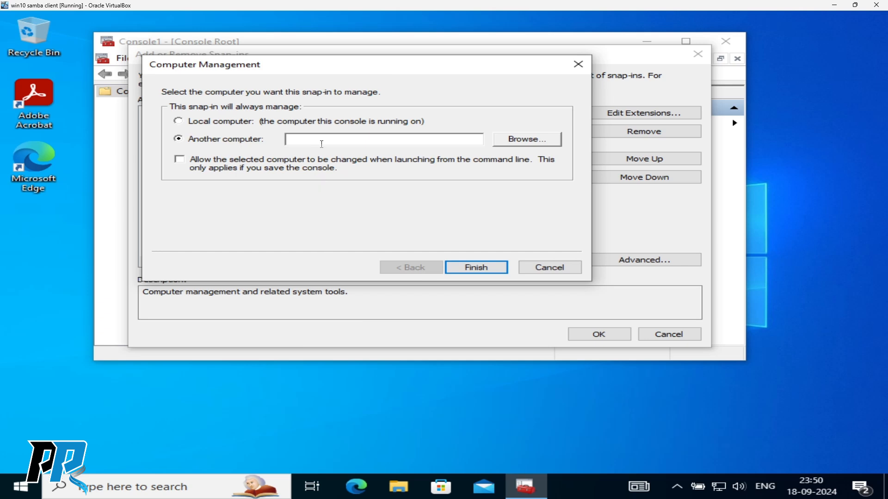
left_click(532, 141)
left_click(491, 148)
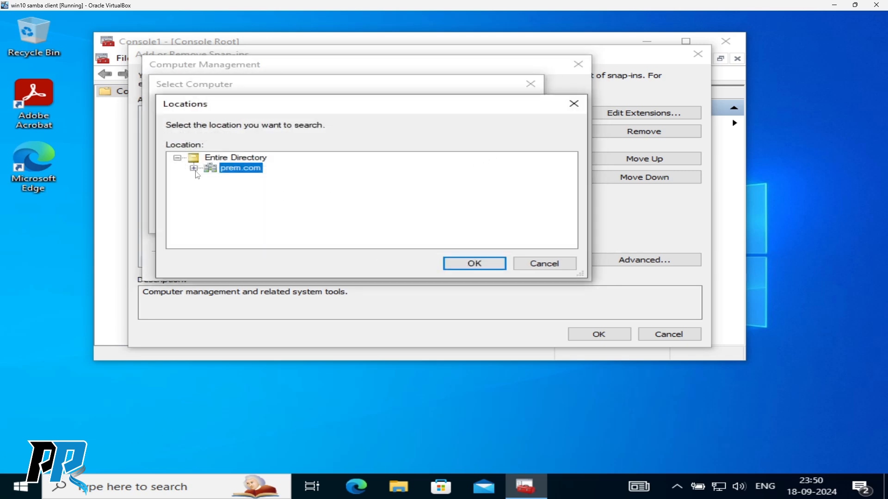
left_click(193, 168)
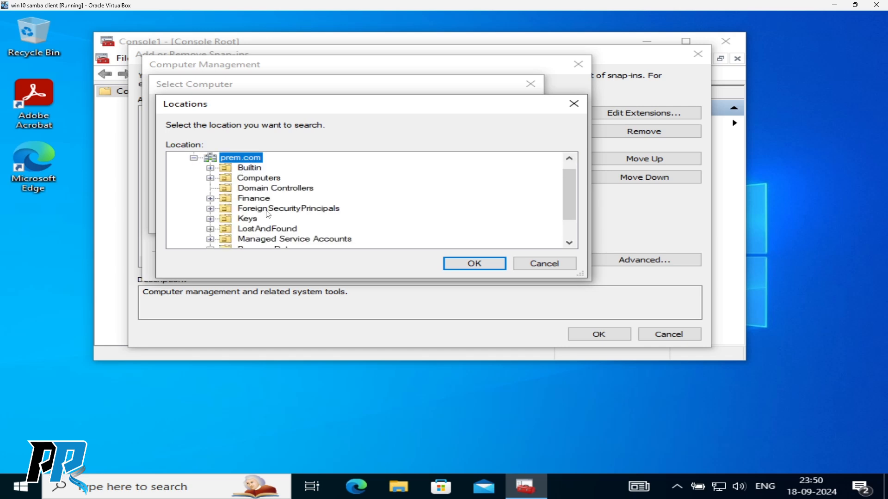
left_click(267, 189)
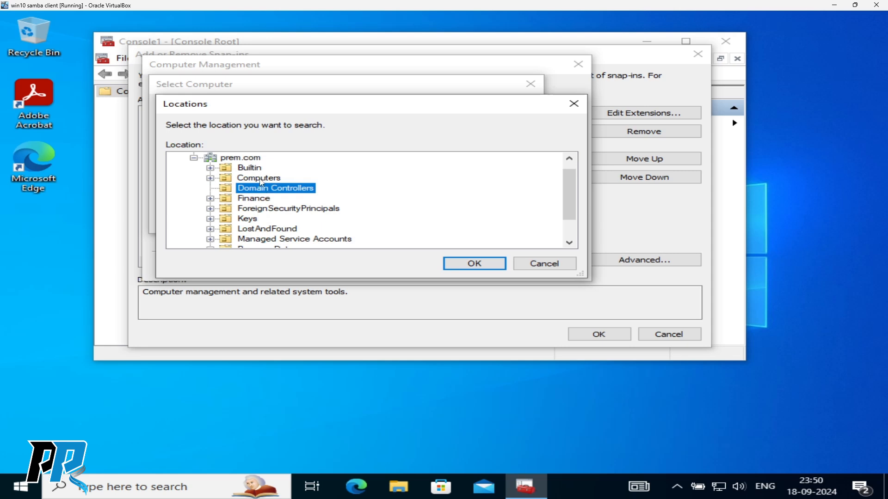
left_click(261, 179)
scroll(312, 200, "down", 1)
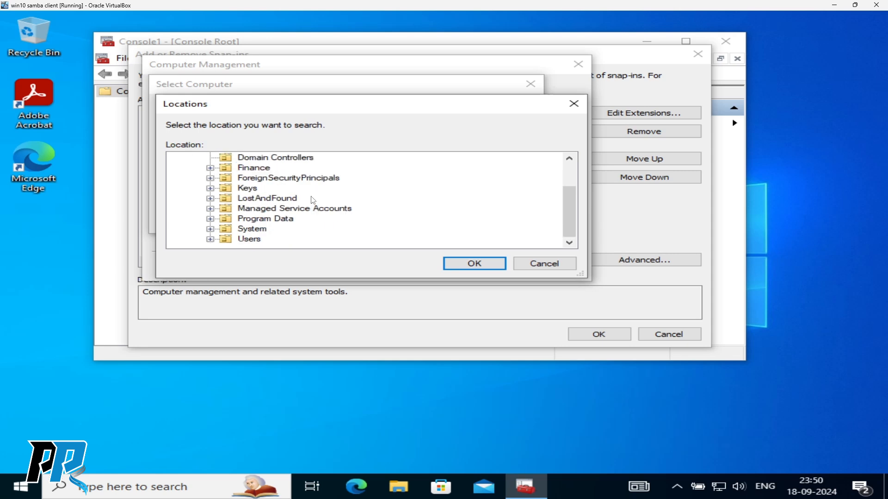
left_click(274, 159)
left_click(463, 261)
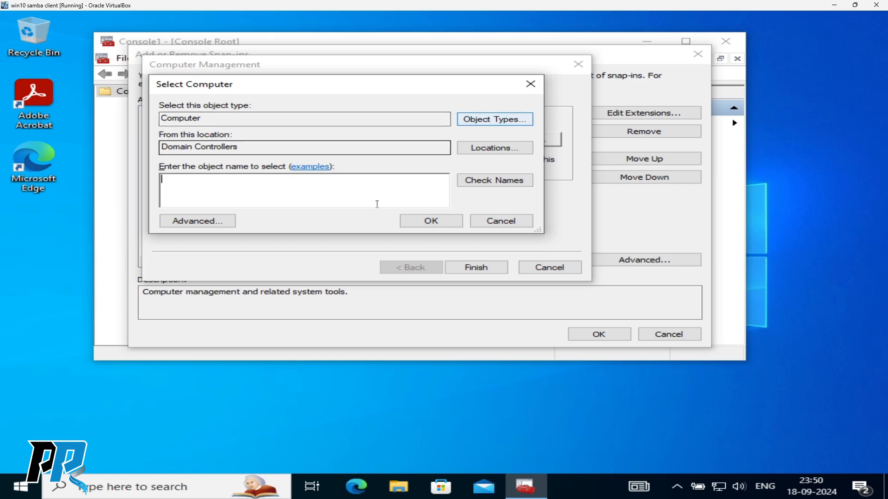
- Find and select DC04 as the managed computer and finish adding Computer Management
left_click(202, 221)
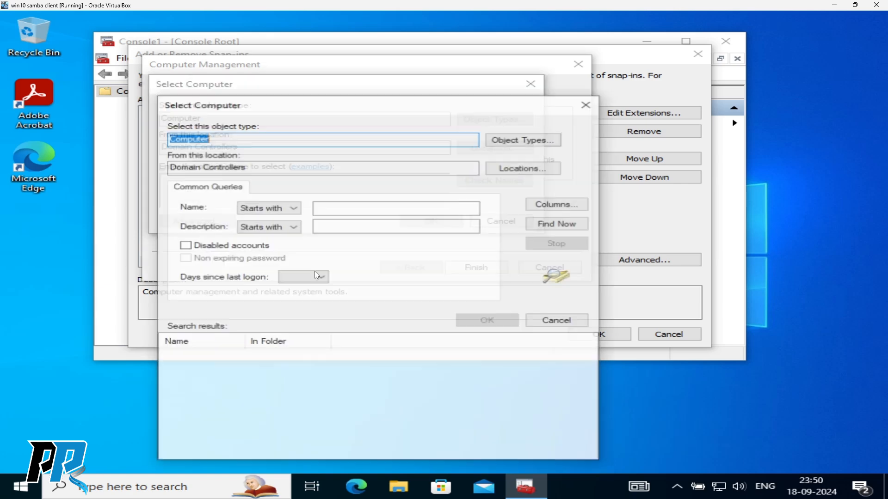
left_click(556, 224)
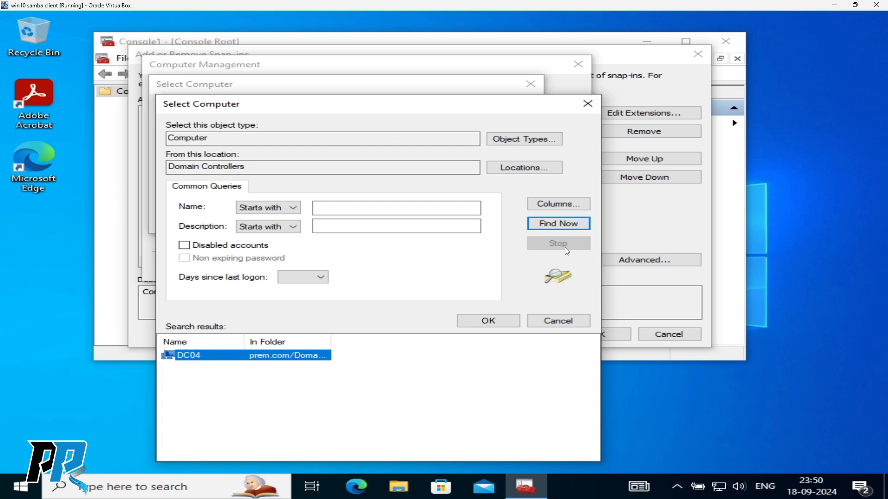
left_click(467, 316)
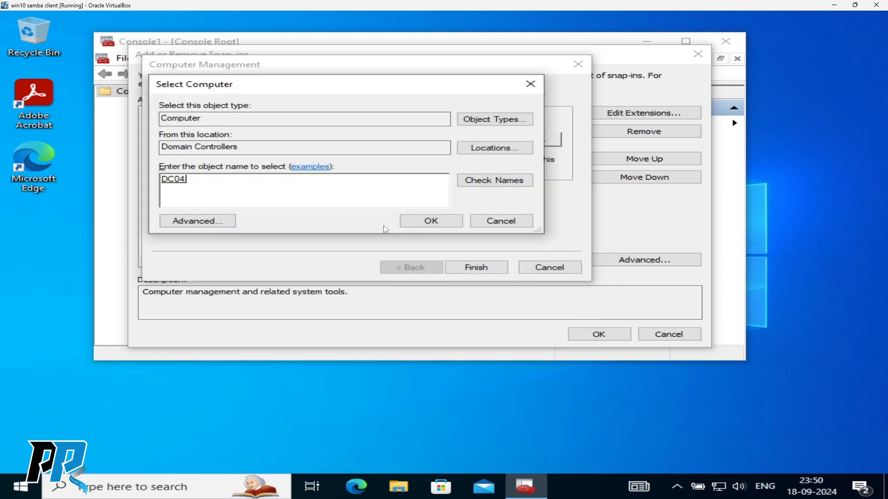
left_click(430, 222)
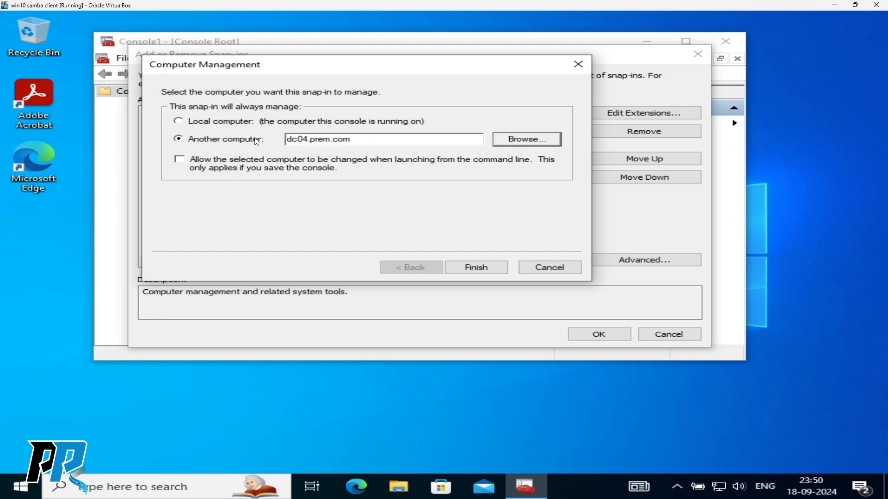
left_click(487, 275)
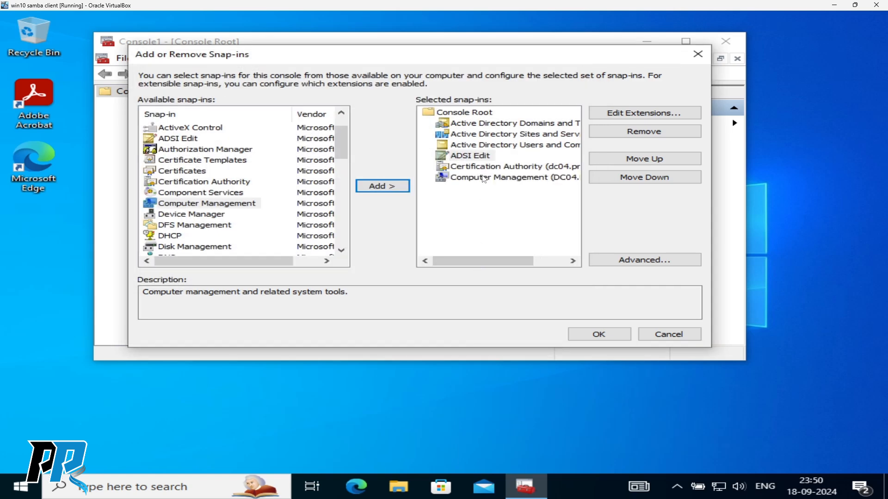
- Add Group Policy Management from the available snap-ins, making seven selected snap-ins
left_click(206, 215)
left_click(209, 225)
scroll(218, 224, "down", 2)
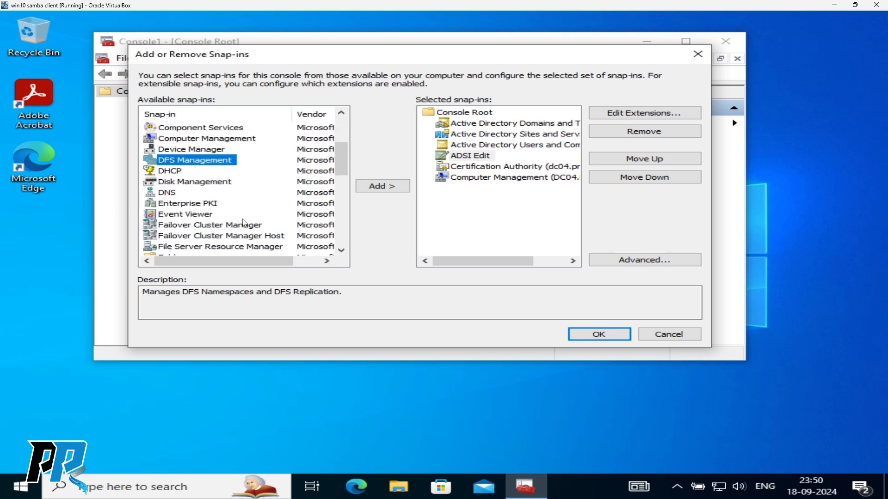
scroll(244, 223, "down", 2)
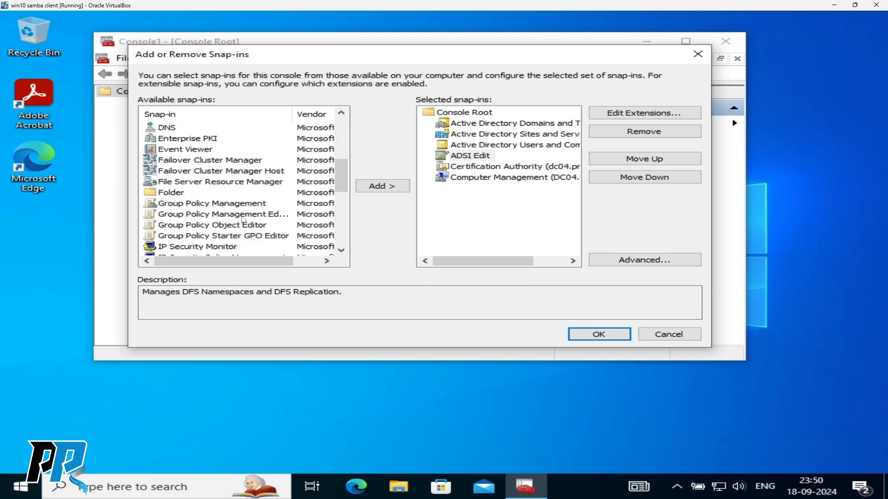
left_click(249, 204)
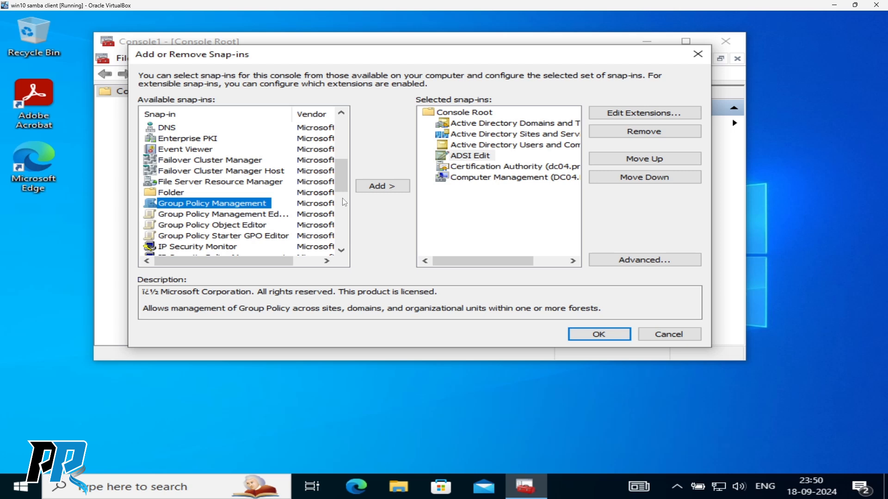
left_click(378, 186)
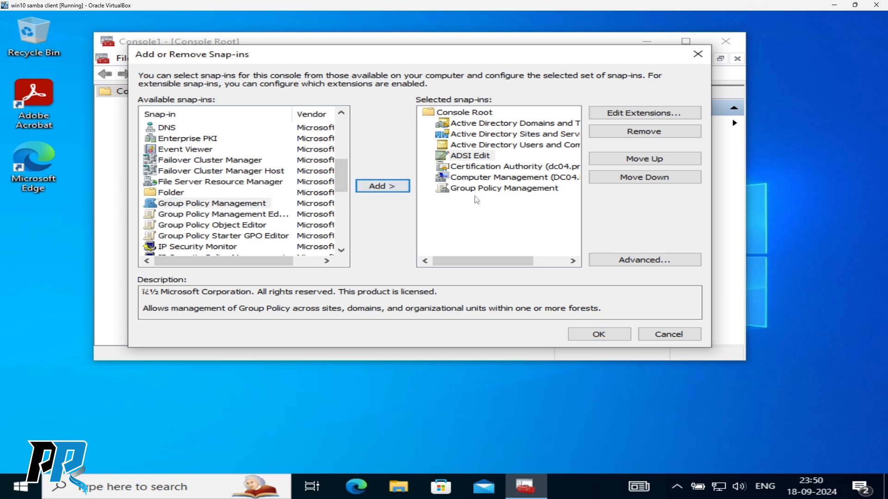
scroll(276, 205, "down", 4)
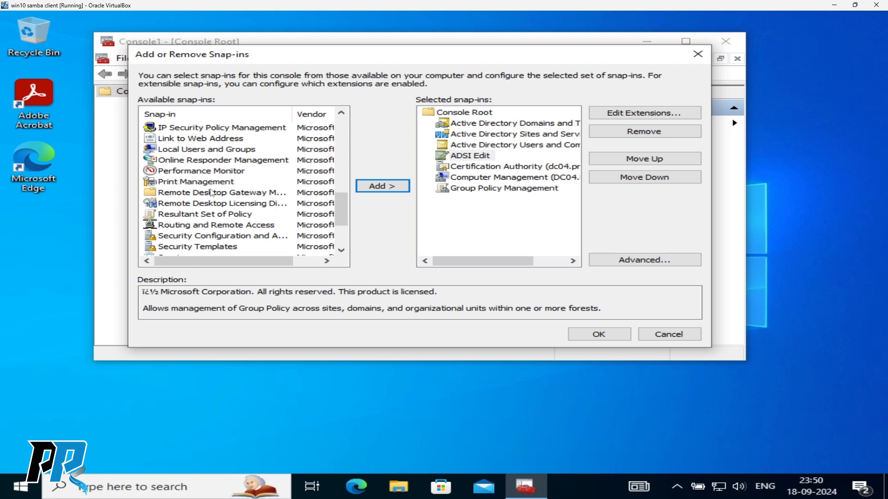
scroll(211, 185, "down", 2)
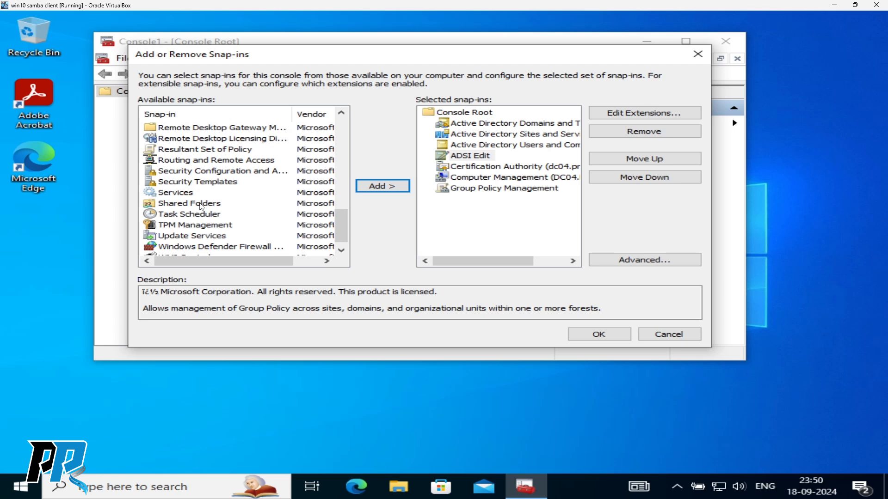
scroll(201, 209, "down", 1)
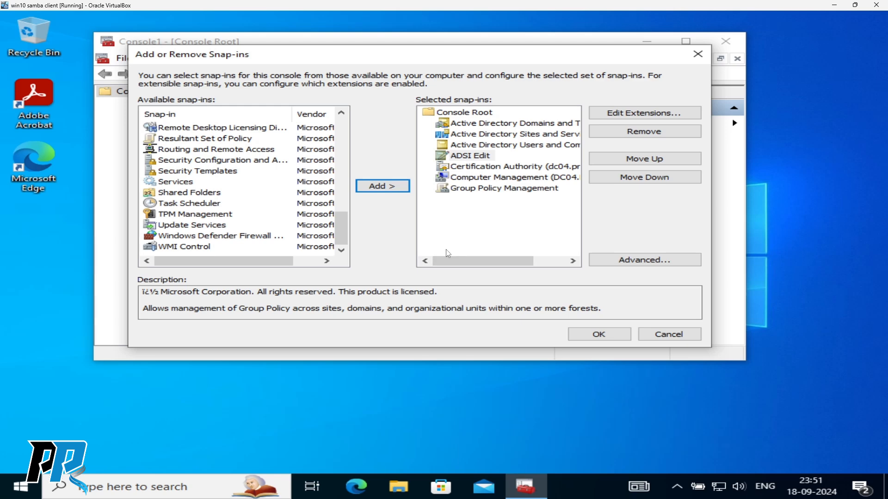
- Apply the snap-in choices and save the console to the Desktop as 'Admin Tool'
left_click(597, 334)
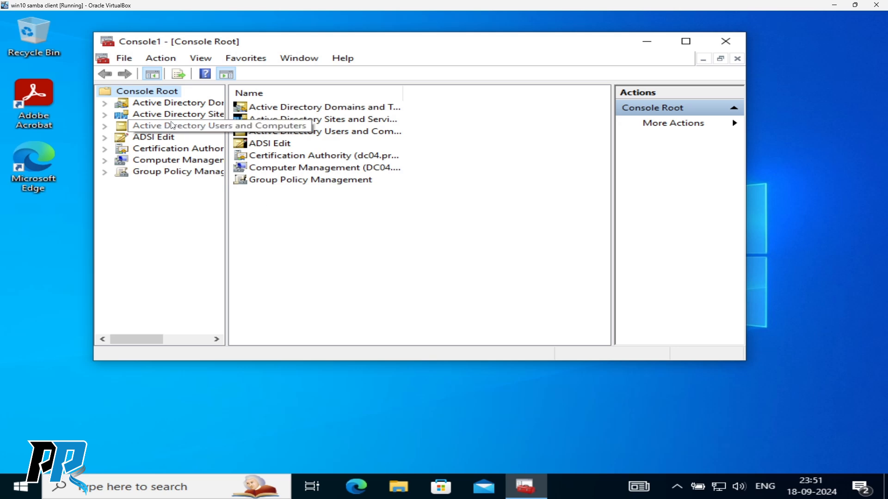
left_click(123, 59)
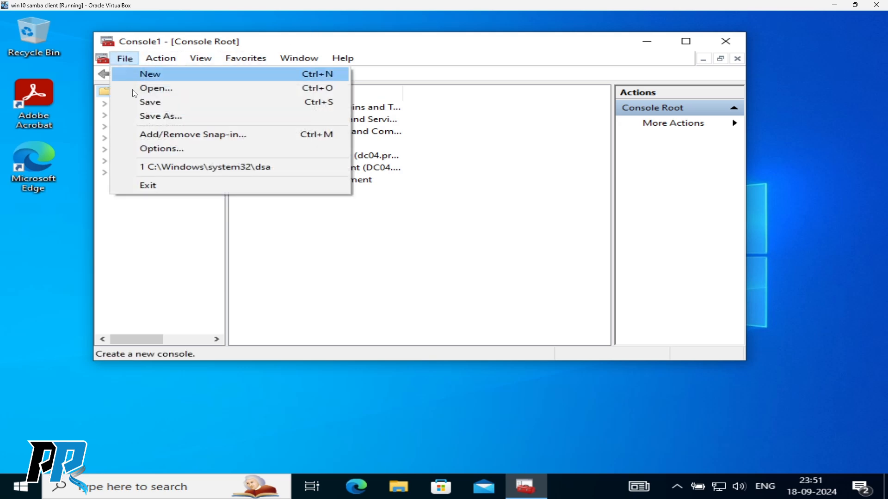
left_click(161, 117)
left_click(227, 171)
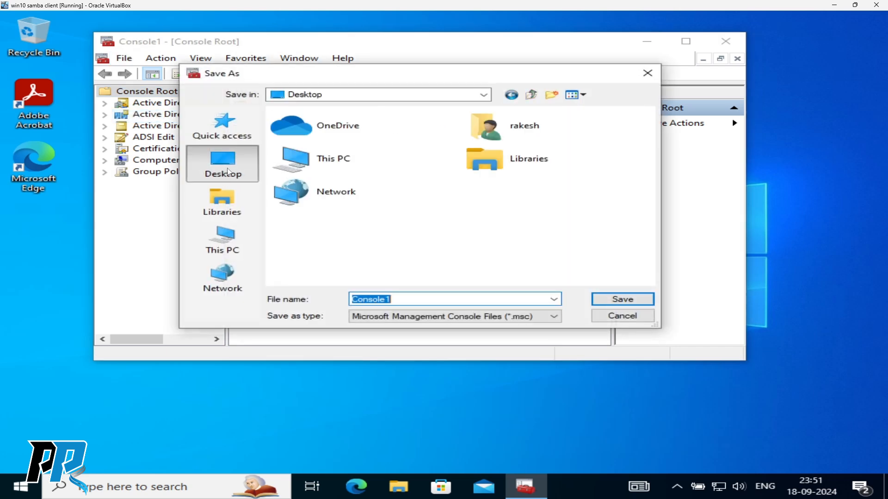
type("Admin Tool")
key("BackSpace")
type("ol")
left_click(620, 298)
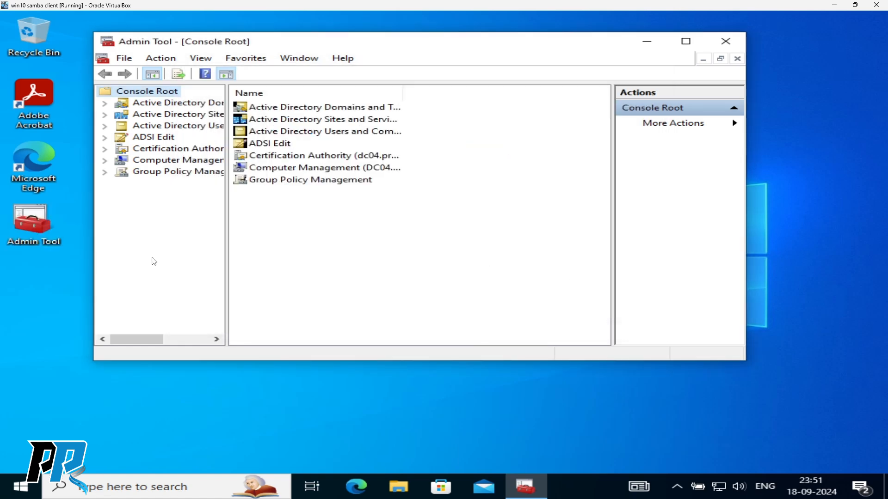
- Close the console and reopen it from the new Admin Tool desktop shortcut
left_click(735, 46)
left_click(29, 227)
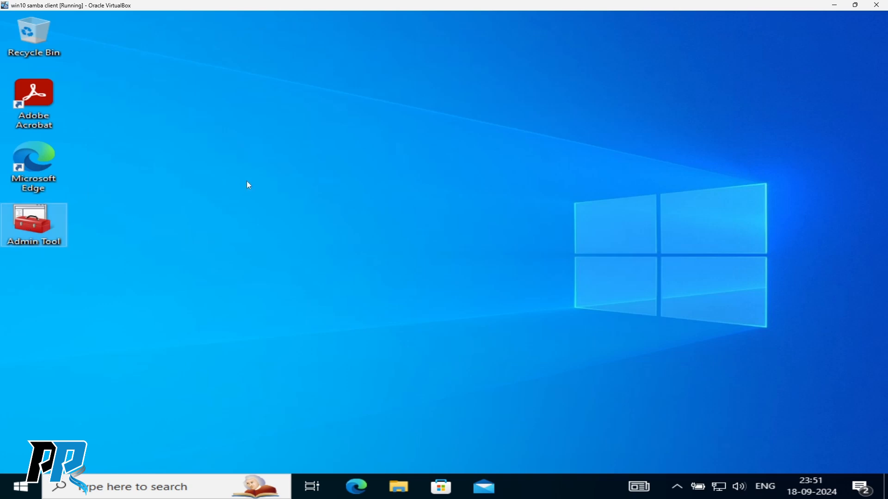
double_click(28, 220)
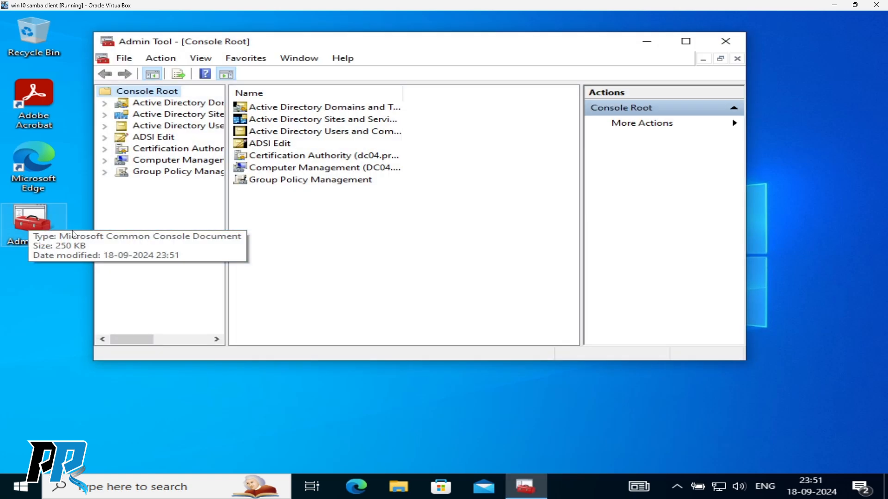
- Maximize the Admin Tool console and select prem.com under Active Directory Domains and Trusts
left_click(686, 41)
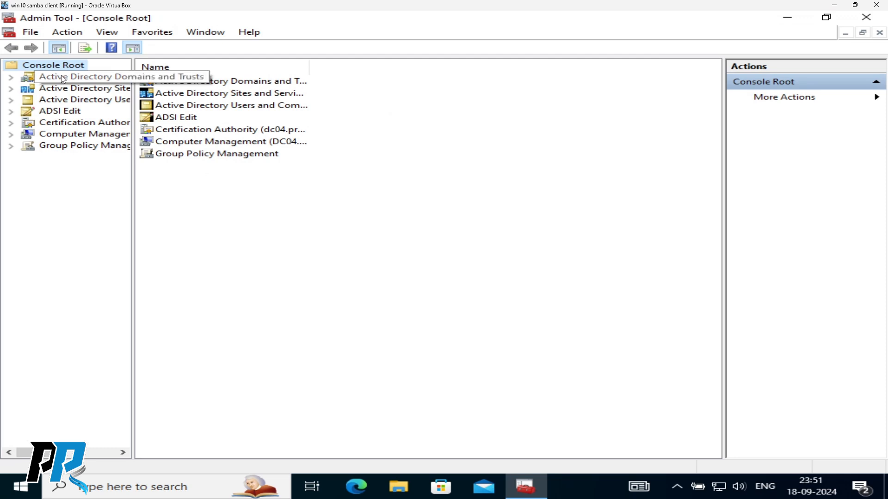
left_click(11, 77)
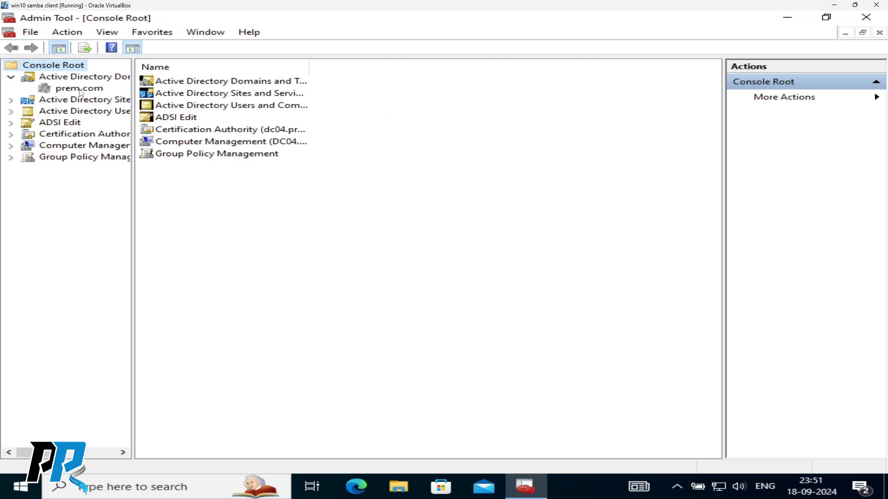
left_click(80, 89)
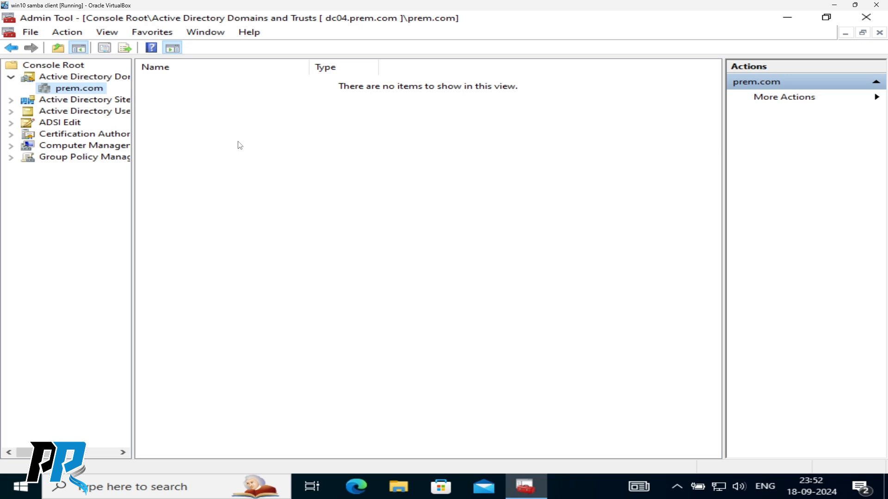
- Browse Sites and Services through Default-First-Site-Name Servers to DC04's NTDS Settings
left_click(81, 99)
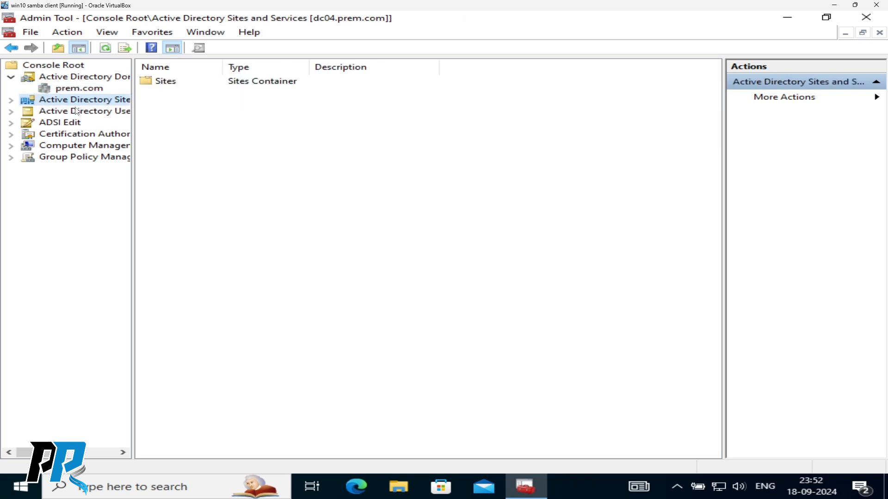
double_click(160, 81)
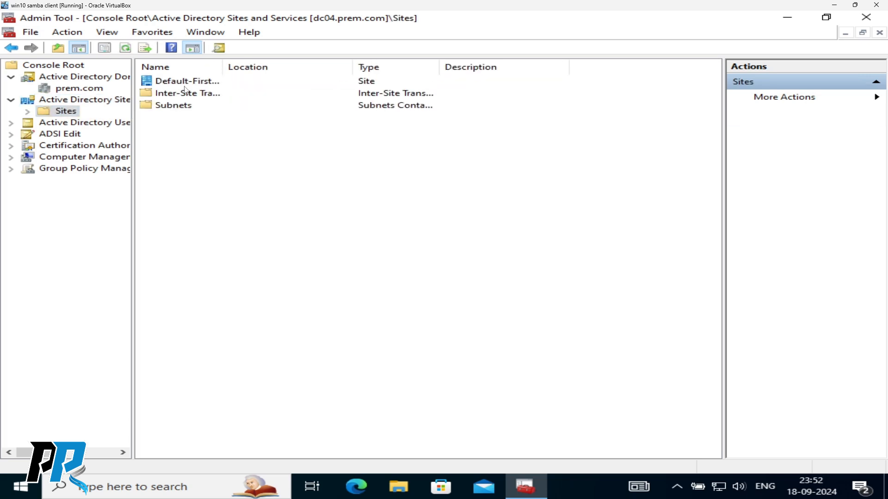
left_click(27, 111)
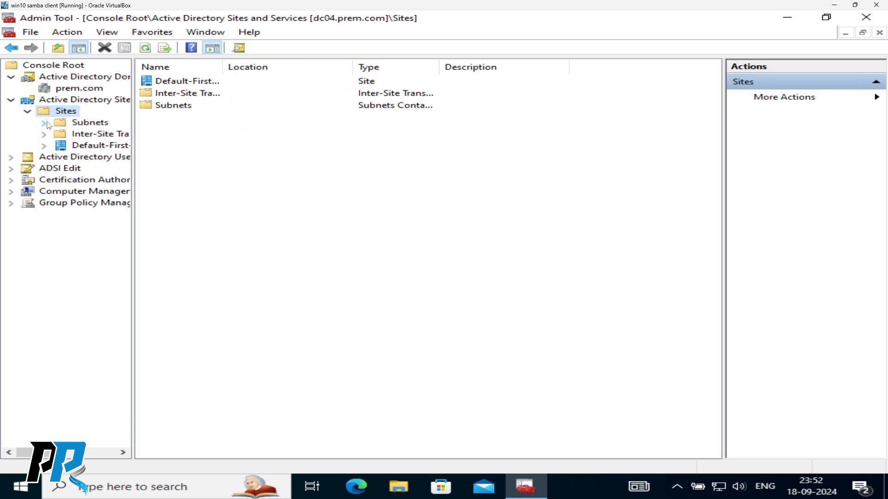
left_click(44, 135)
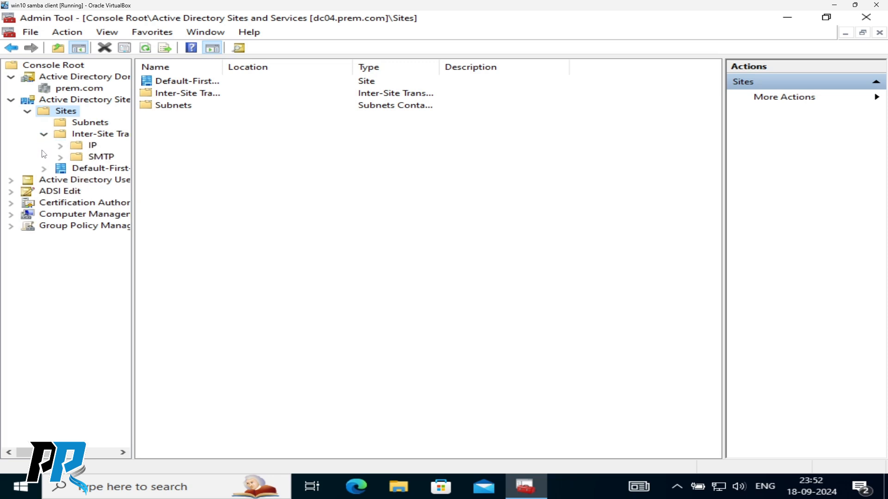
left_click(45, 169)
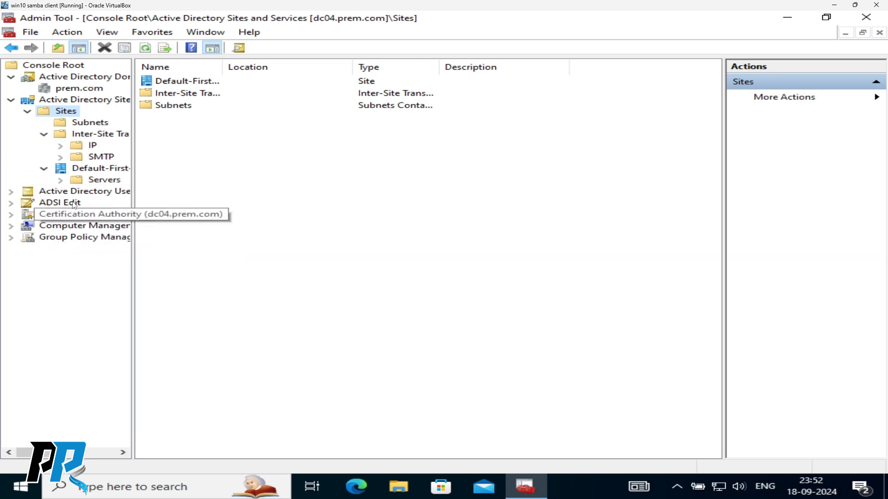
left_click(61, 181)
left_click(117, 193)
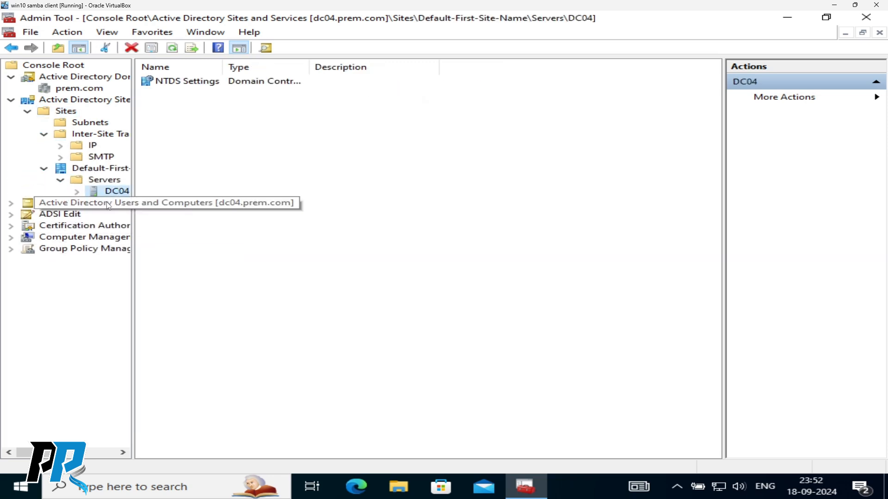
left_click(77, 191)
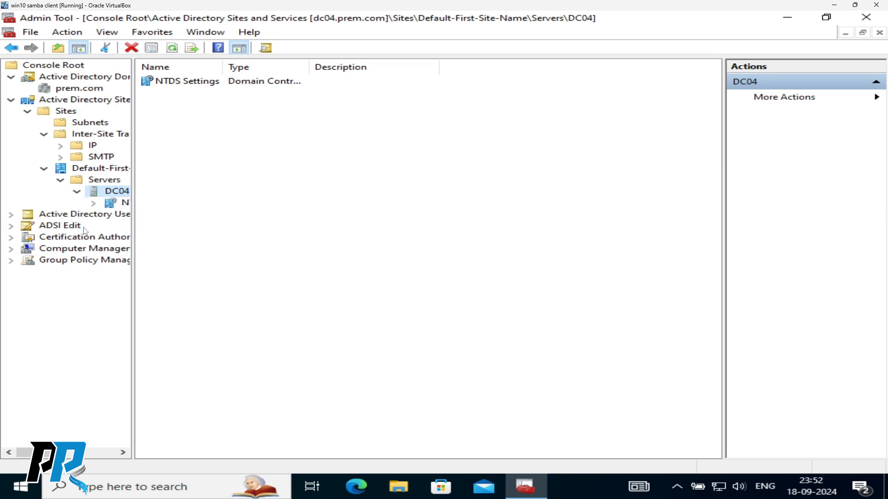
left_click(128, 206)
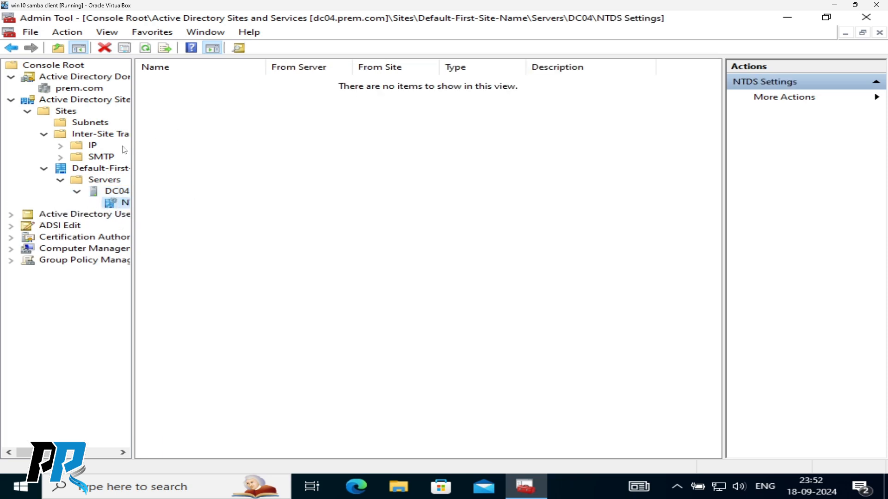
left_click(102, 193)
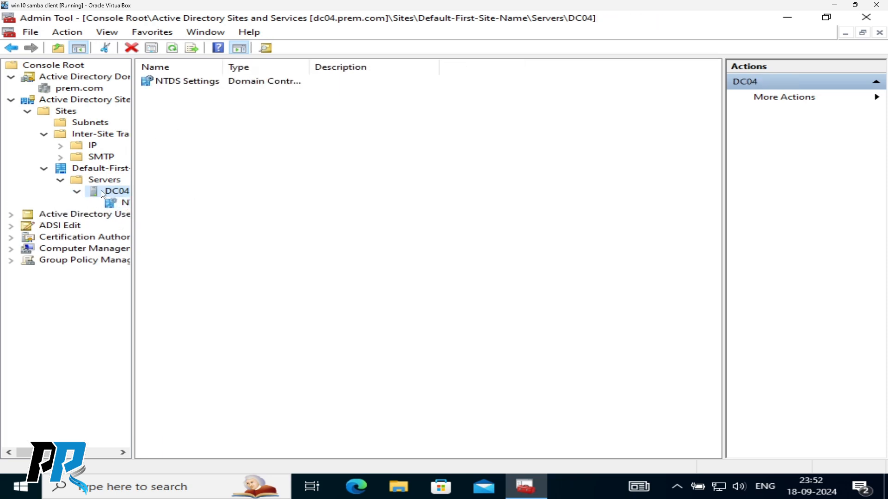
- Collapse the other snap-ins, expand prem.com in Users and Computers, then select ADSI Edit
left_click(11, 100)
left_click(11, 77)
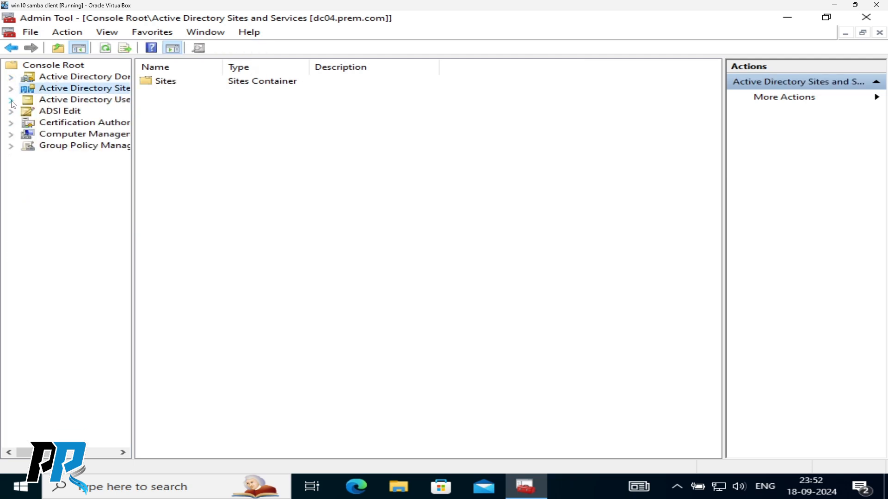
left_click(11, 100)
left_click(67, 122)
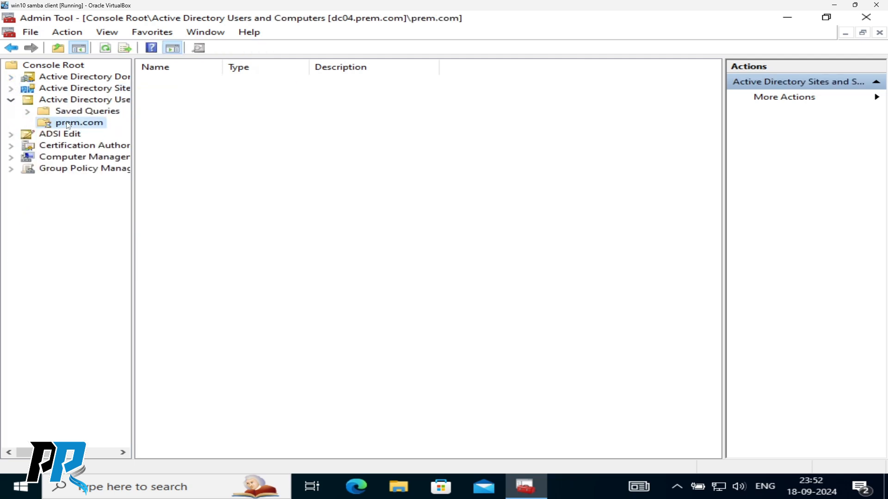
left_click(28, 123)
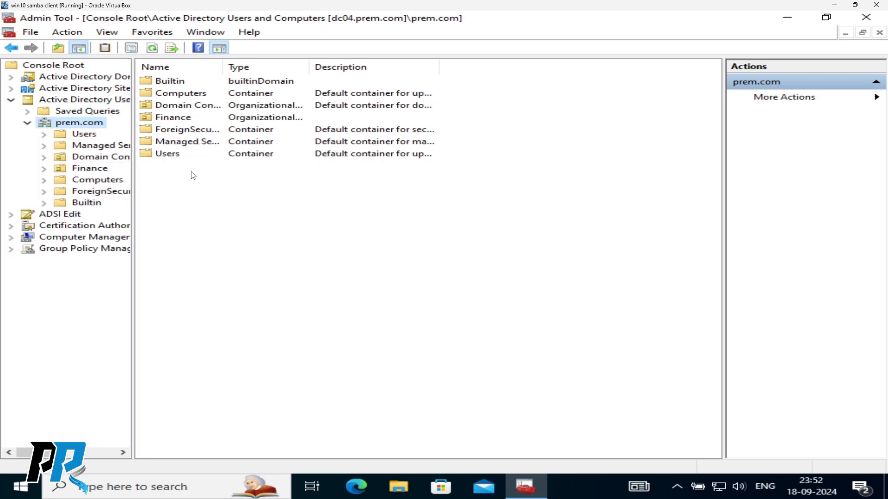
left_click(12, 101)
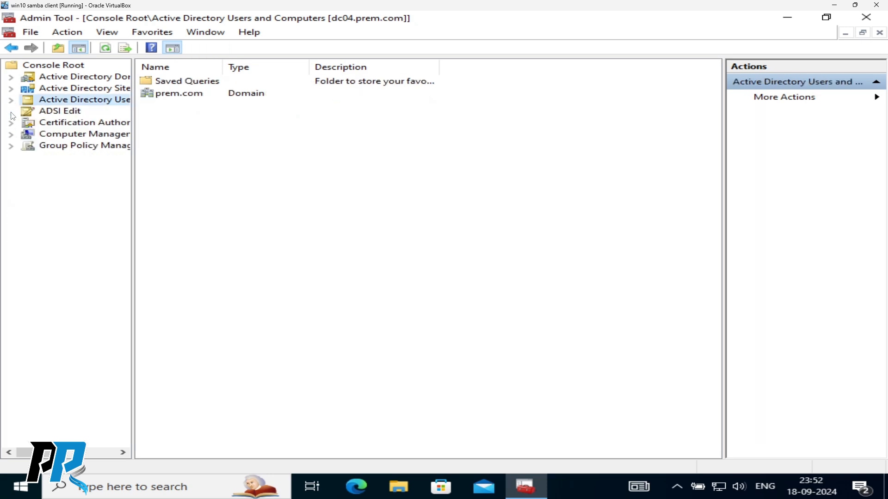
left_click(65, 112)
- Connect ADSI Edit to the Default naming context
right_click(64, 114)
left_click(101, 116)
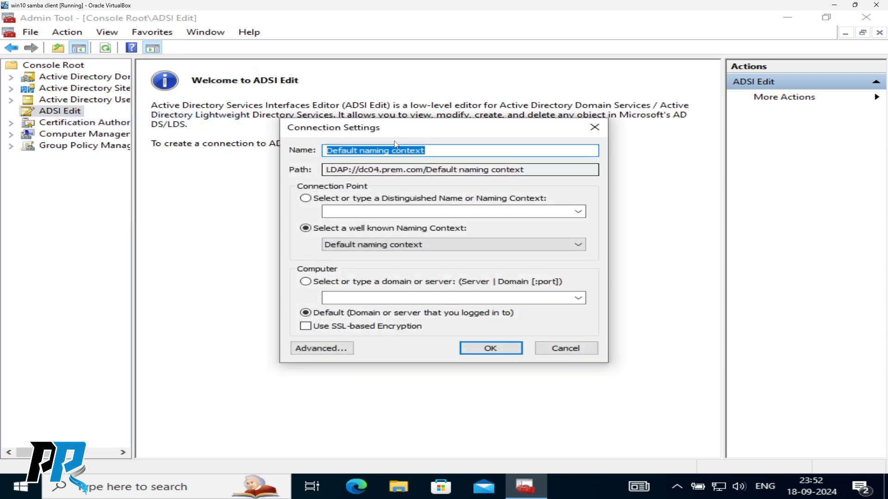
left_click_drag(396, 135, 345, 107)
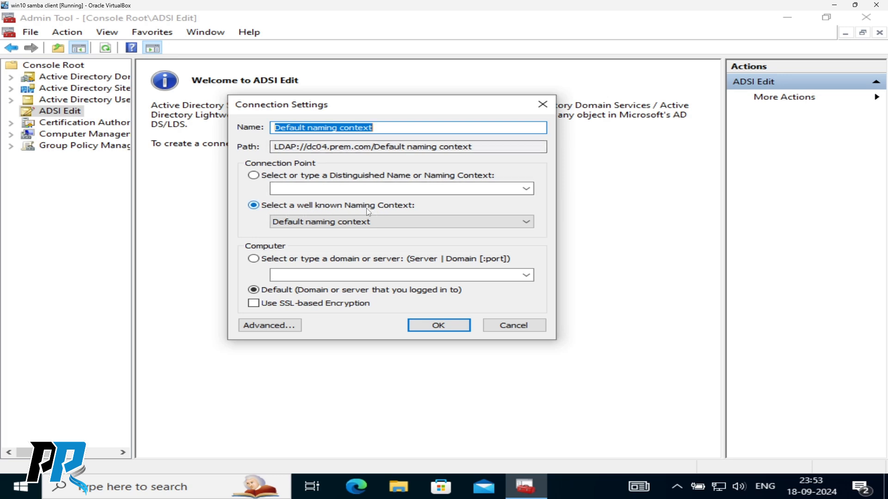
left_click(437, 325)
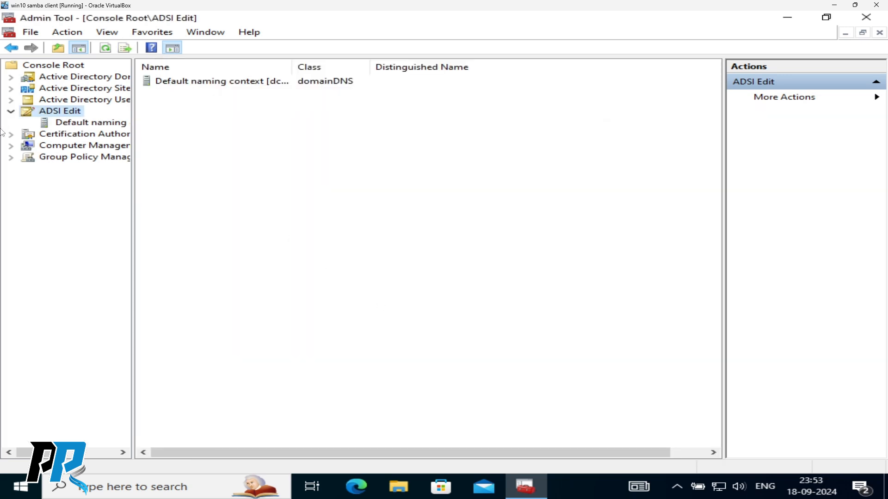
- Expand Default naming context and DC=prem,DC=com, then open CN=Users properties
double_click(48, 124)
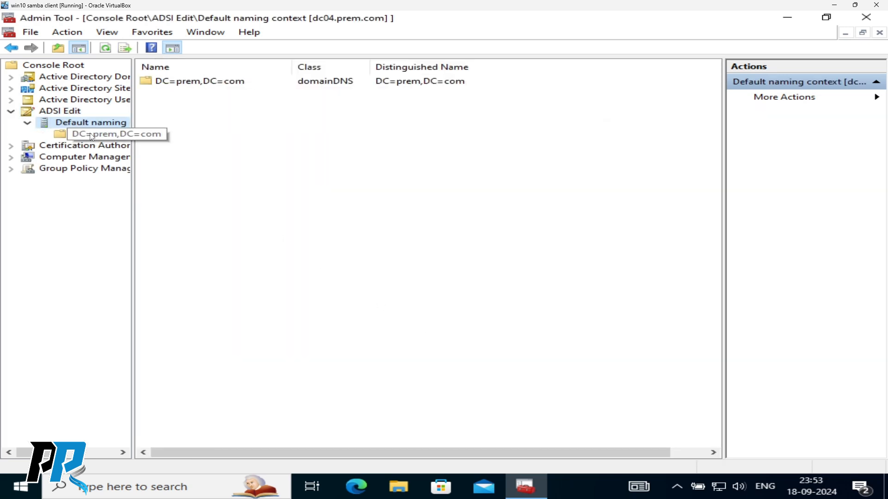
left_click(91, 134)
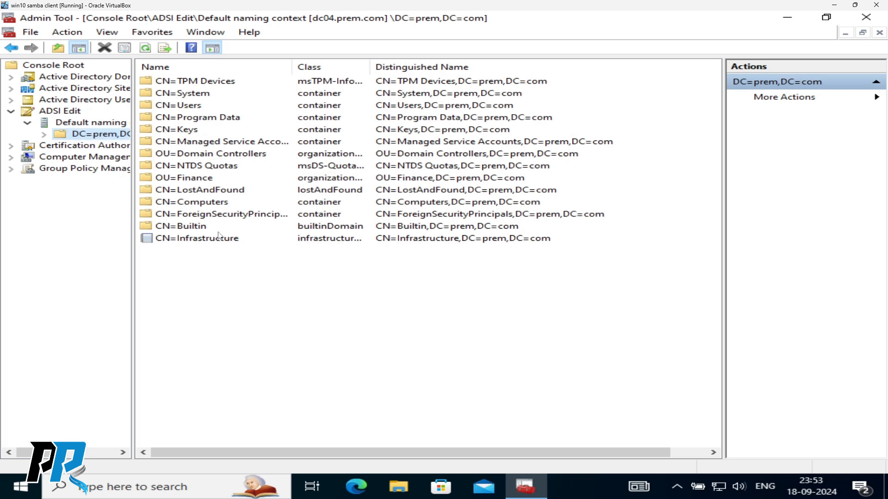
left_click(45, 135)
left_click_drag(133, 184, 266, 186)
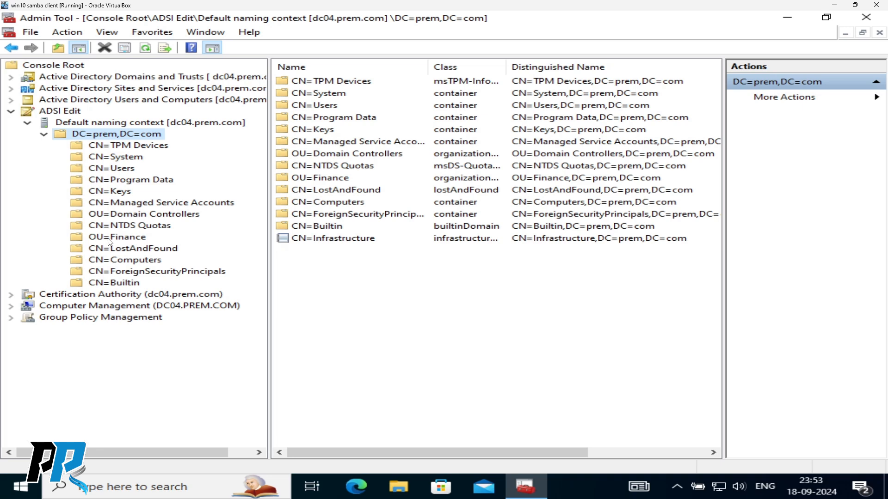
left_click(120, 168)
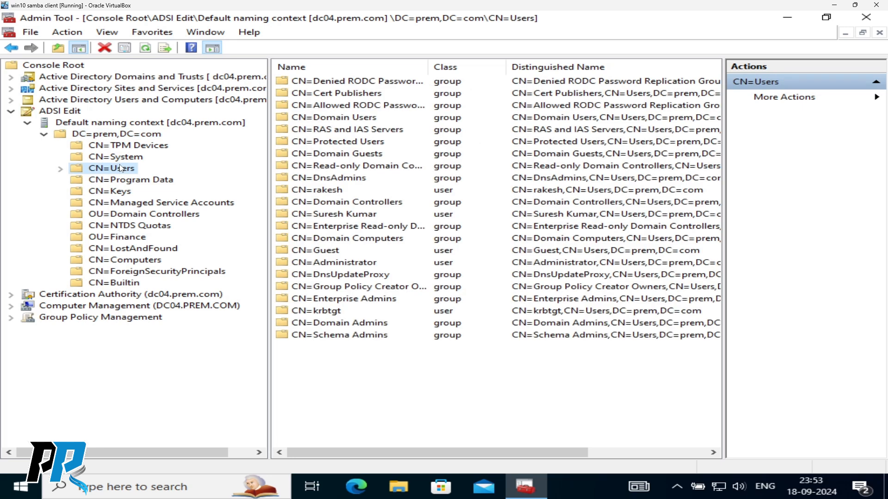
right_click(119, 169)
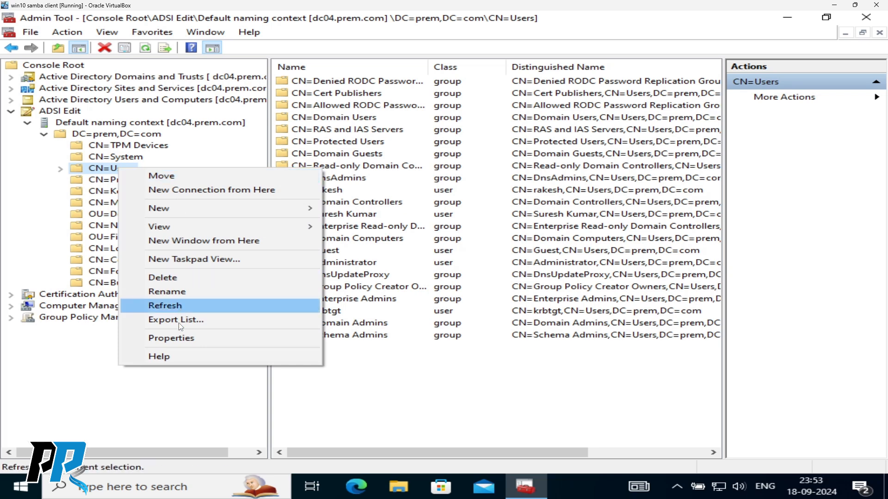
left_click(157, 338)
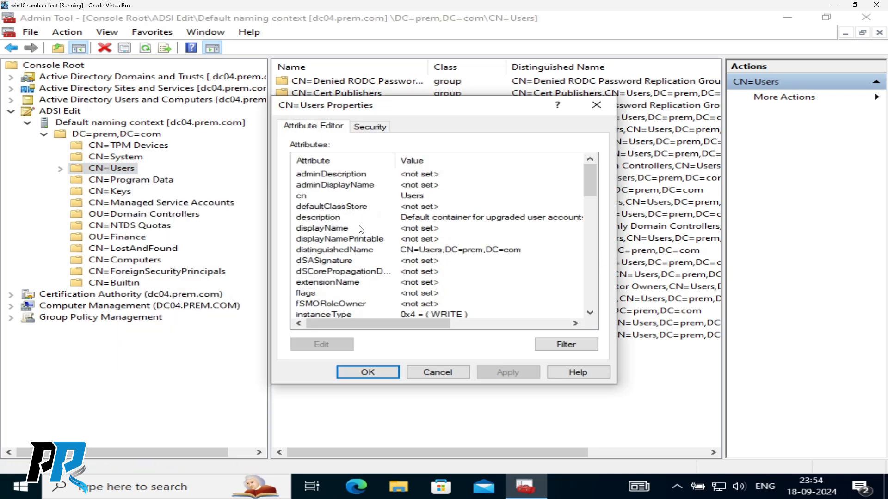
left_click_drag(400, 103, 277, 57)
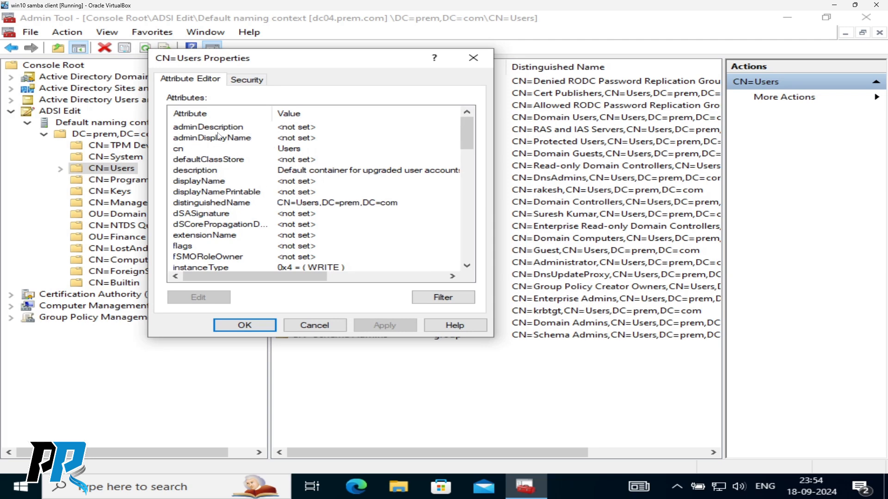
scroll(216, 205, "down", 1)
scroll(215, 205, "down", 8)
scroll(209, 176, "up", 9)
scroll(215, 182, "down", 10)
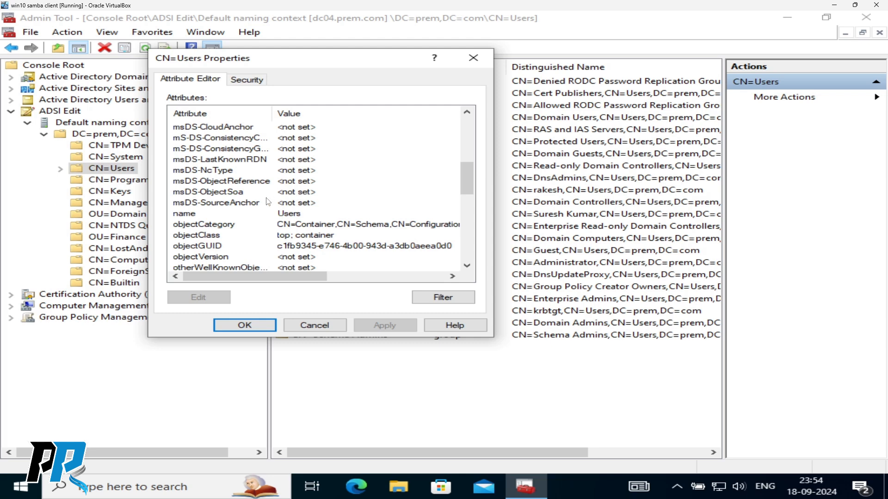
scroll(270, 201, "down", 9)
scroll(217, 203, "up", 15)
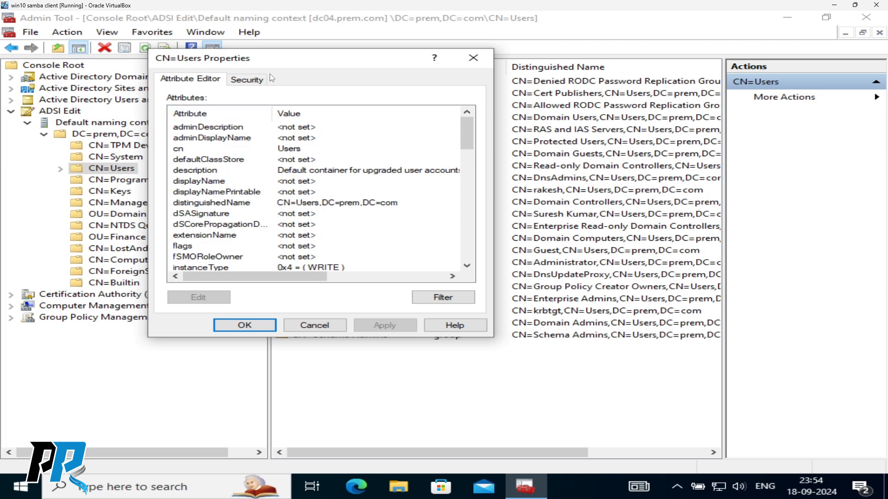
left_click_drag(285, 60, 311, 91)
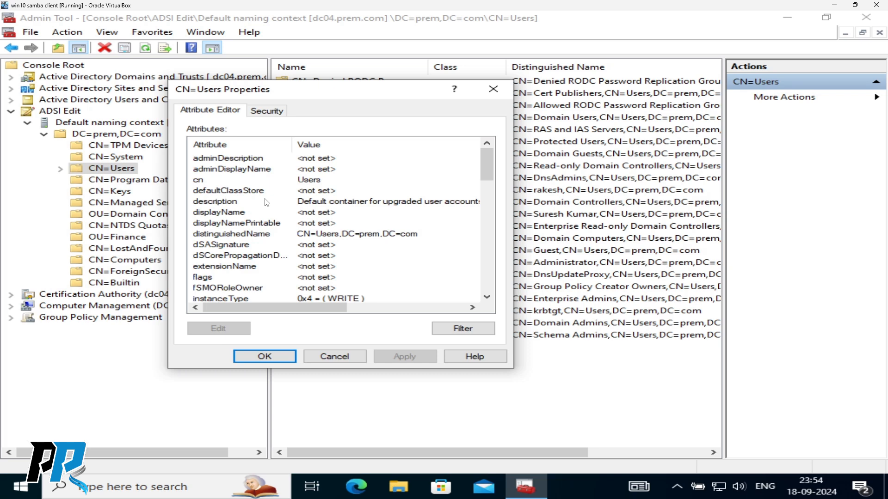
scroll(267, 203, "down", 15)
left_click(229, 190)
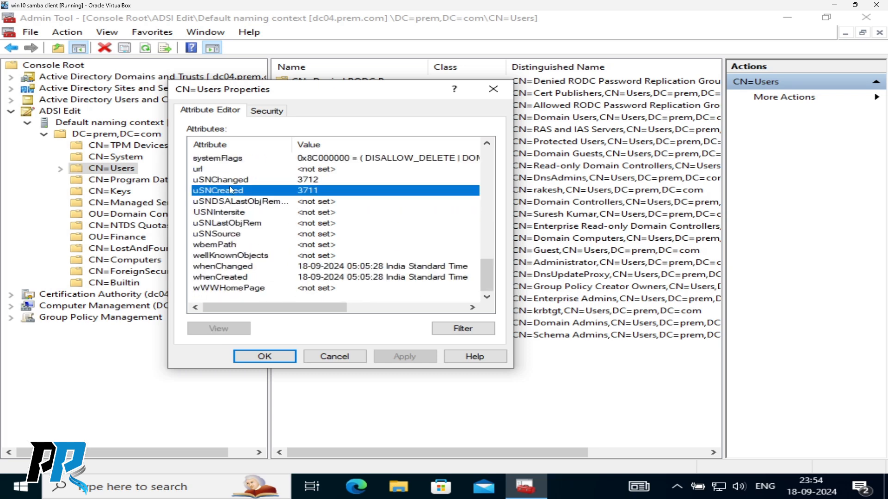
scroll(234, 211, "up", 10)
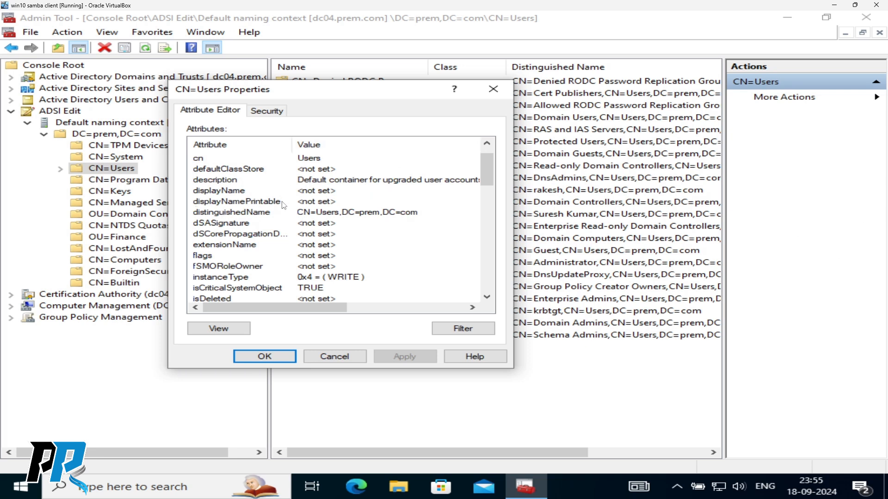
left_click(213, 192)
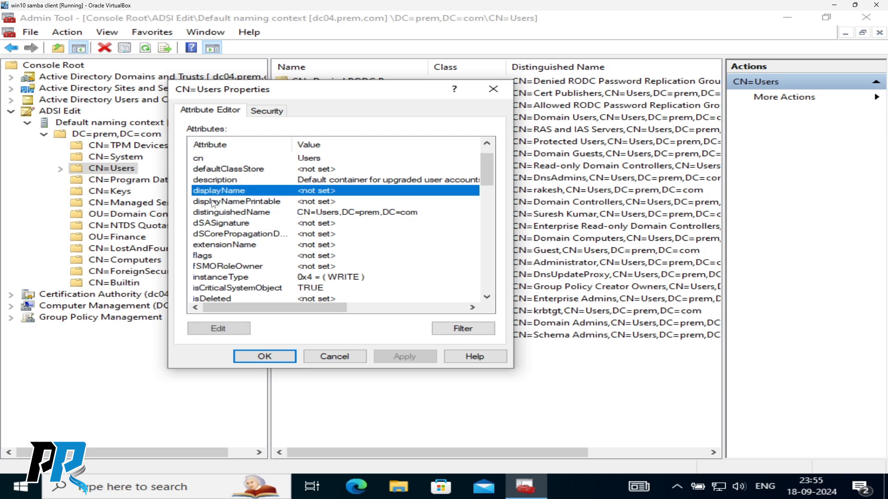
left_click(213, 201)
left_click(213, 212)
left_click(213, 225)
left_click(213, 234)
left_click(213, 245)
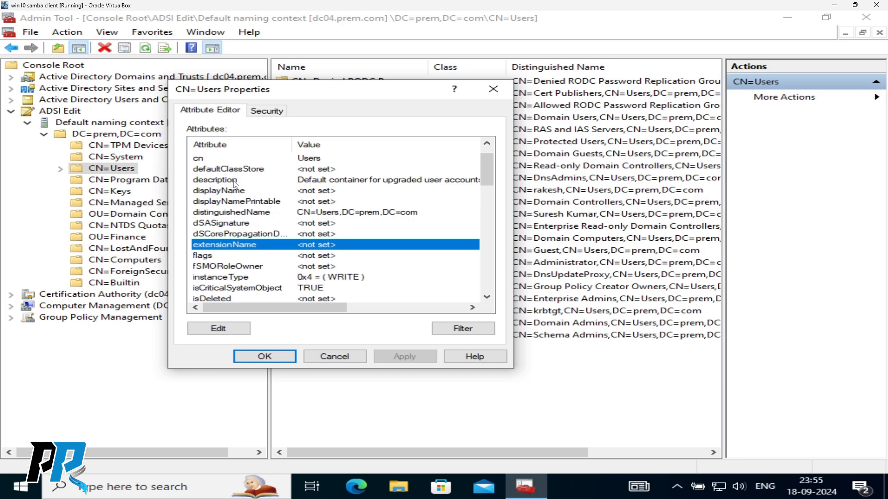
scroll(261, 212, "down", 15)
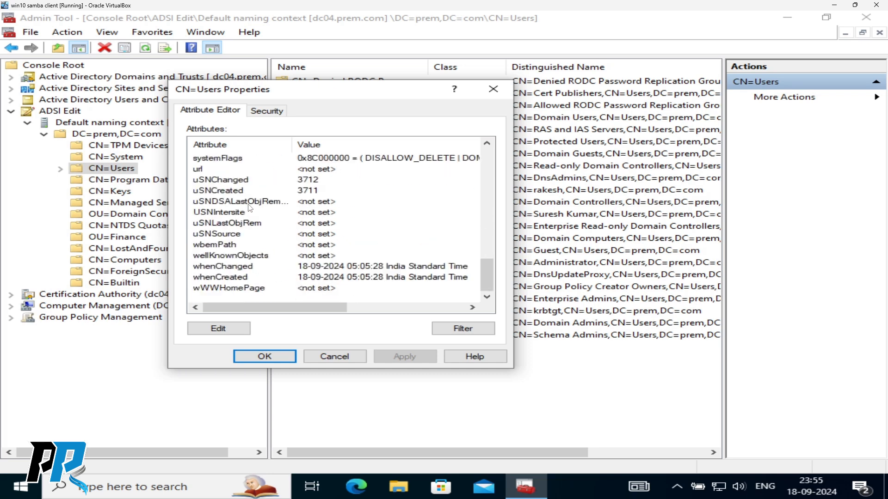
- Close CN=Users properties, open OU=Finance properties and review its Security permissions, including Account Operators
left_click(331, 357)
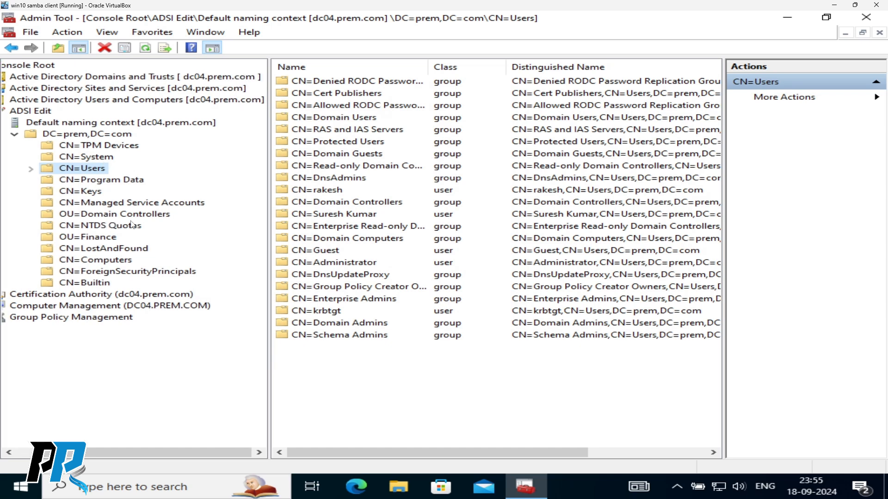
left_click(96, 237)
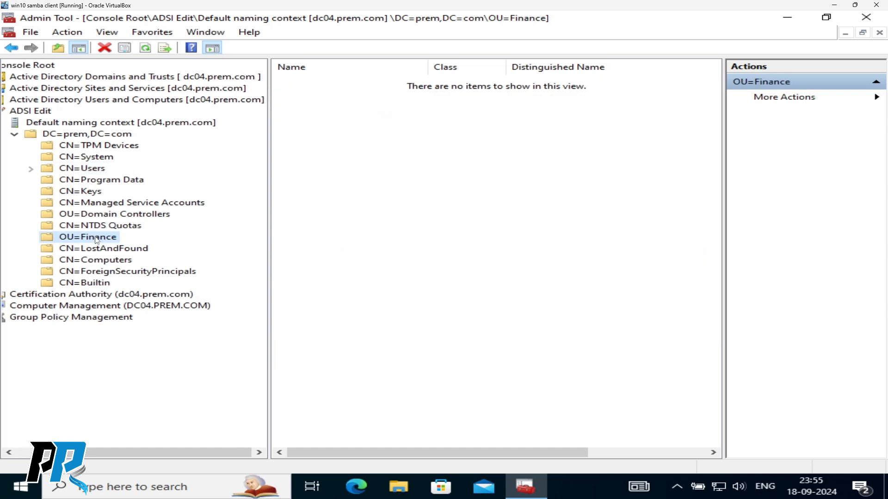
right_click(93, 240)
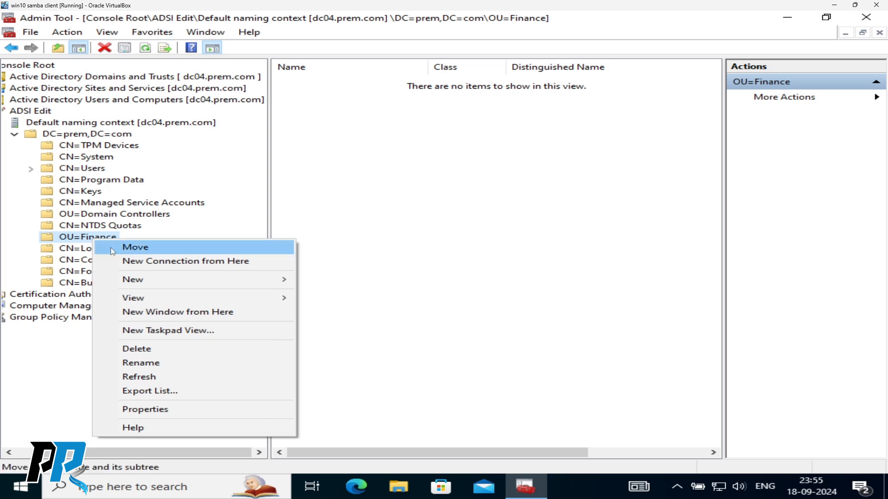
left_click(165, 410)
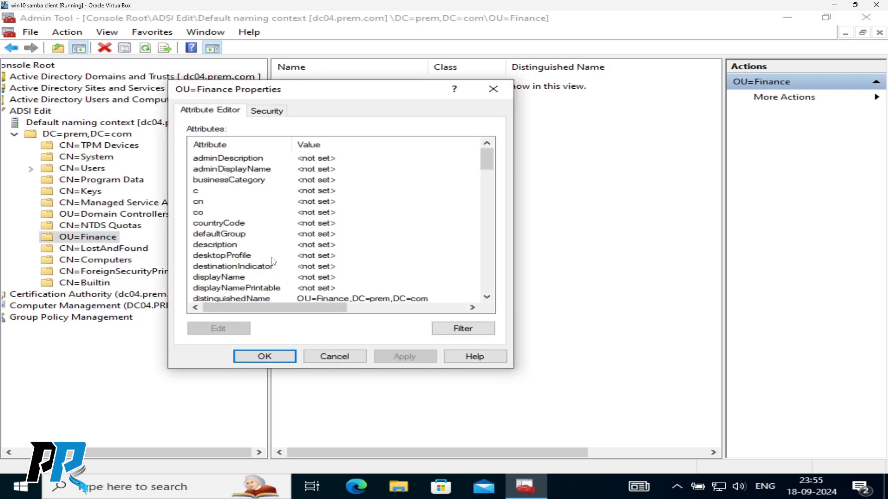
left_click(262, 112)
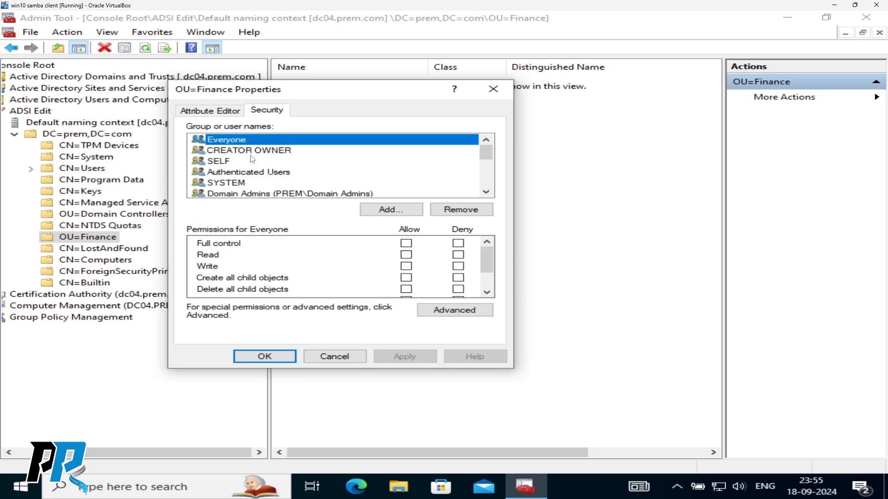
scroll(252, 159, "down", 3)
scroll(251, 159, "up", 1)
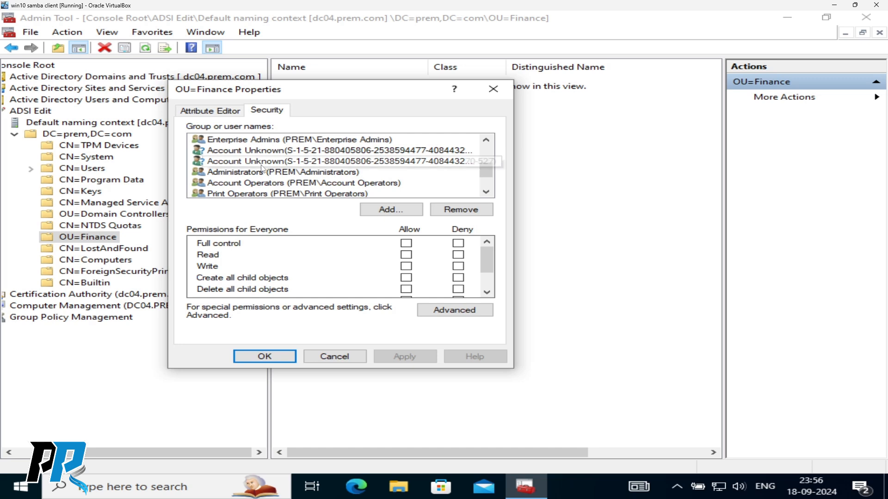
scroll(262, 167, "down", 1)
left_click(250, 156)
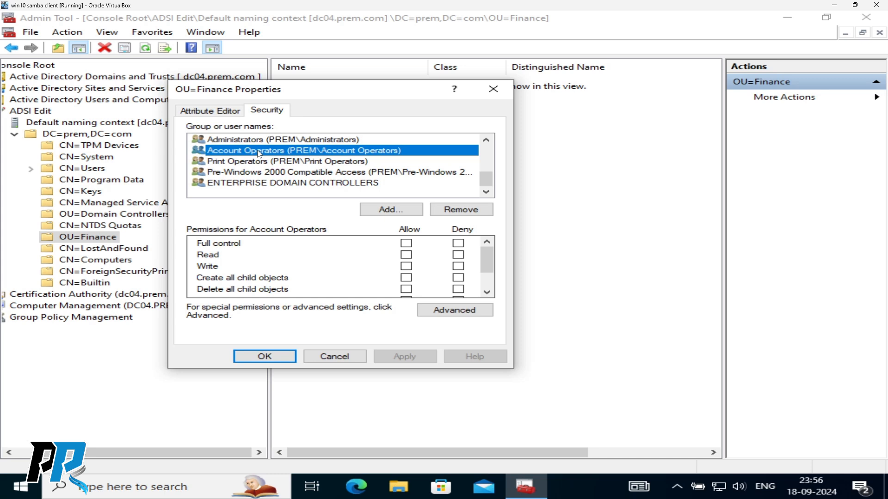
scroll(275, 161, "up", 3)
- Browse OU=Finance's Attribute Editor entries (c, cn, co, defaultGroup) and cancel the dialog
left_click(211, 111)
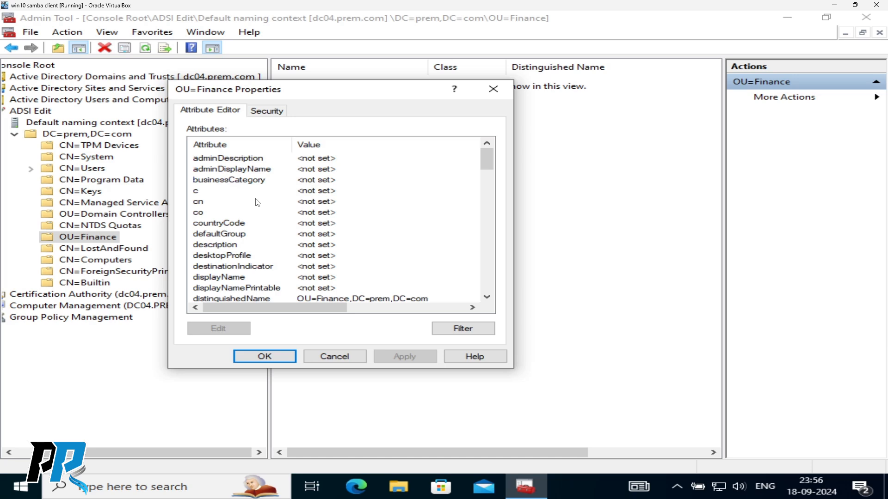
left_click(205, 192)
left_click(205, 202)
left_click(205, 212)
left_click(218, 234)
scroll(251, 265, "down", 15)
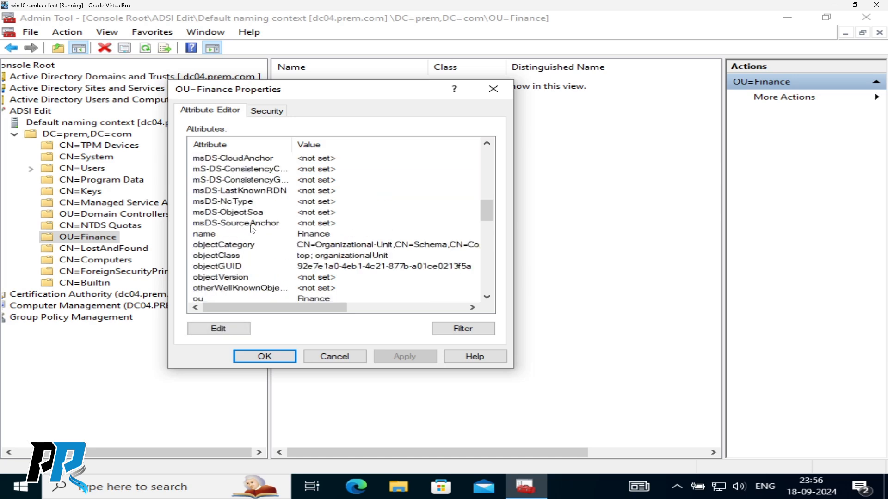
scroll(247, 211, "down", 7)
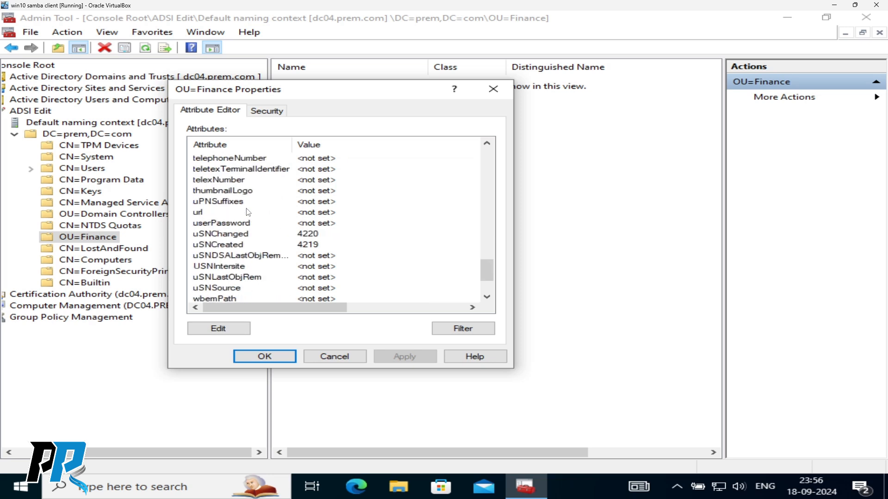
left_click(333, 357)
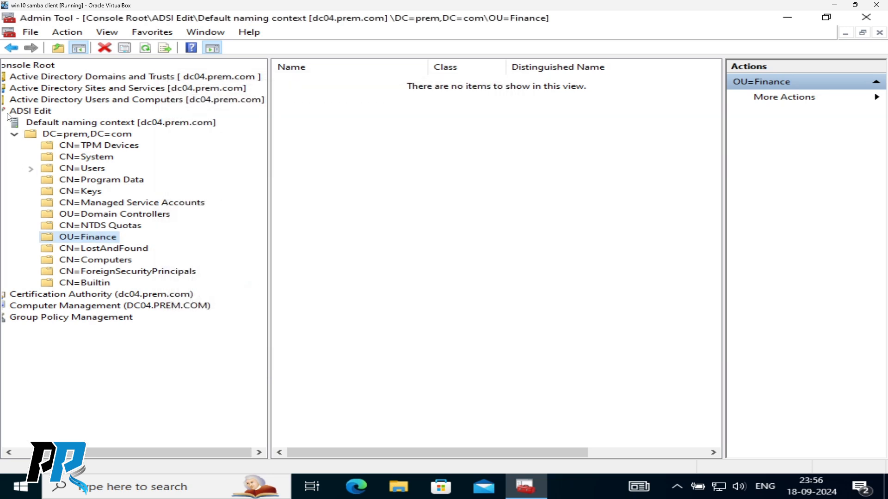
- Collapse ADSI Edit and open Certification Authority, dismissing its certificate service error
left_click_drag(176, 453, 99, 460)
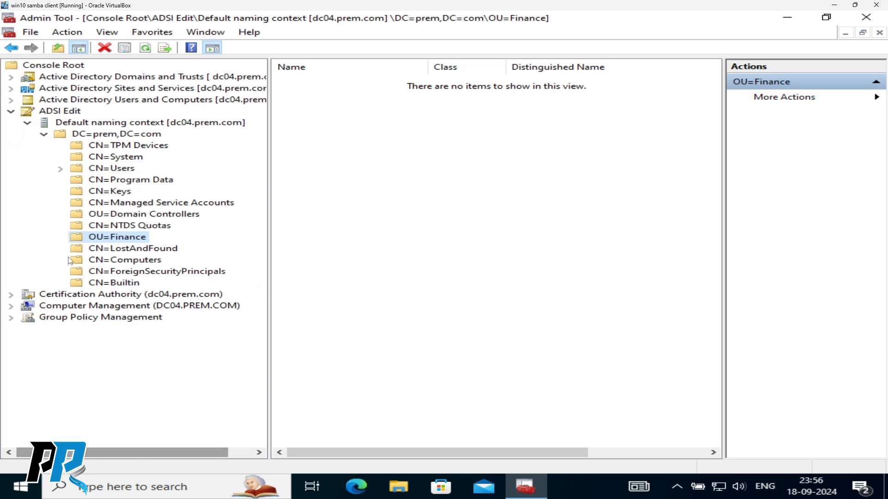
left_click(11, 112)
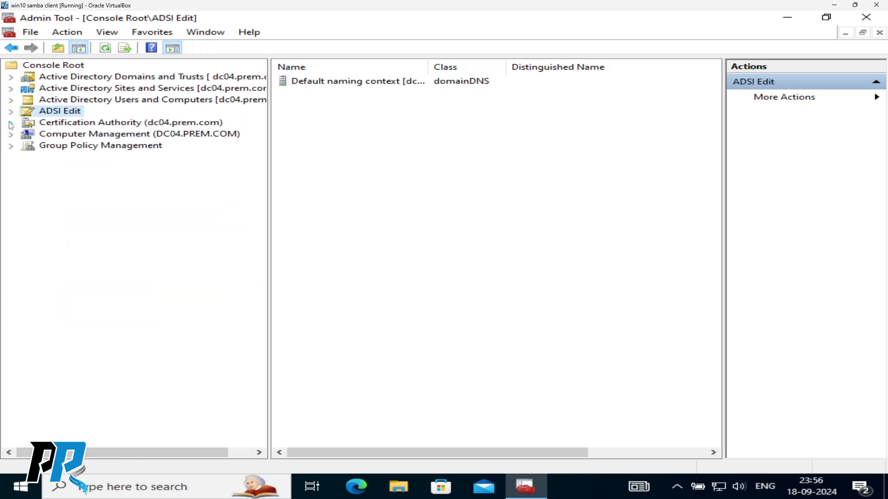
left_click(12, 124)
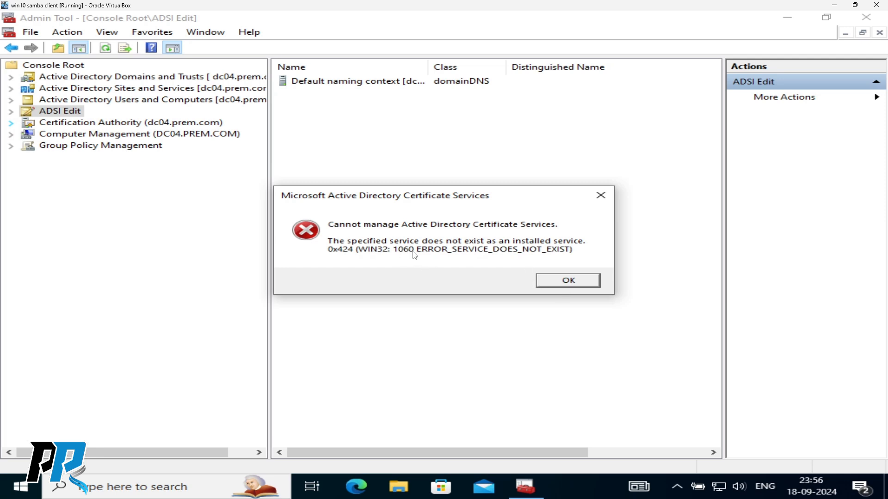
left_click(573, 283)
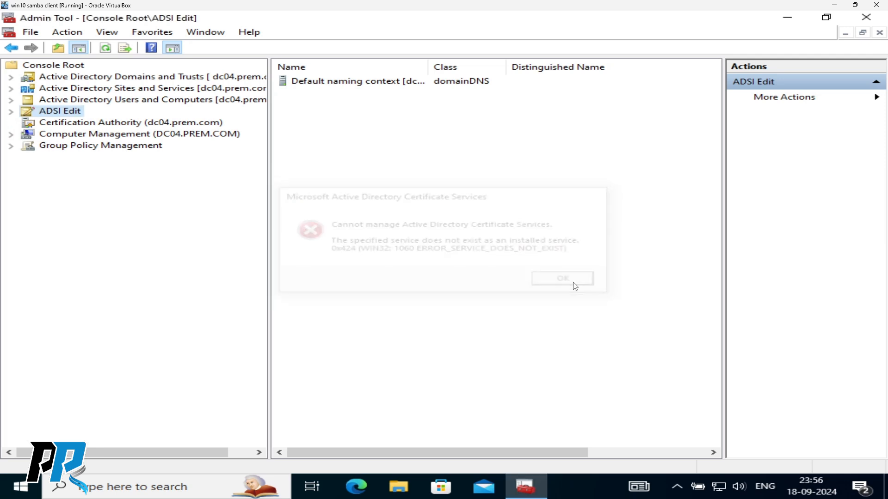
left_click(75, 127)
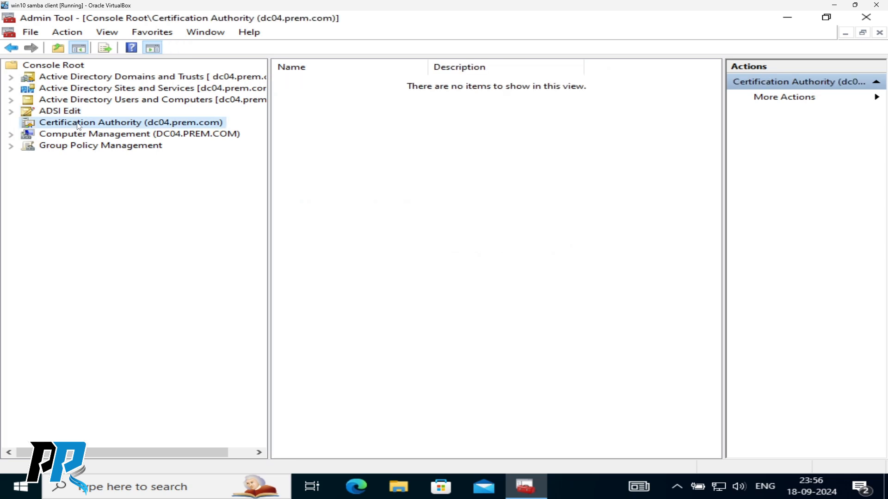
- Start Retarget on Certification Authority, cancel it, and close the context menu unused
right_click(75, 125)
left_click(124, 132)
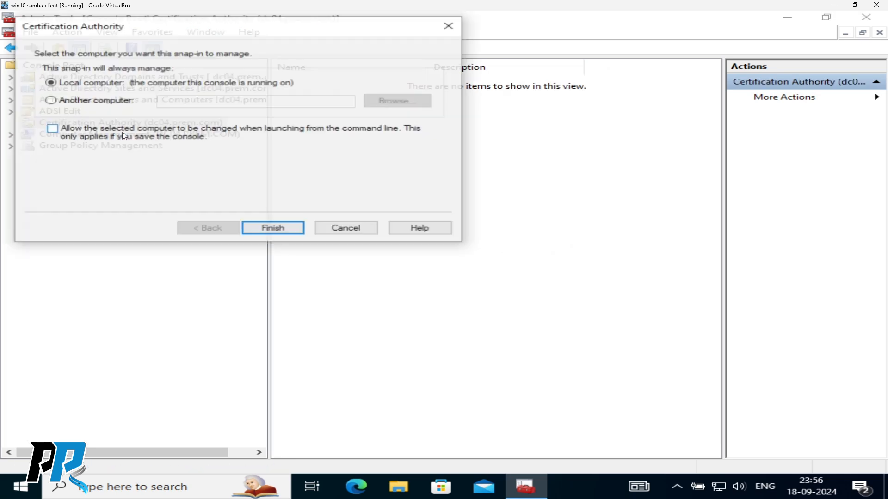
left_click(327, 229)
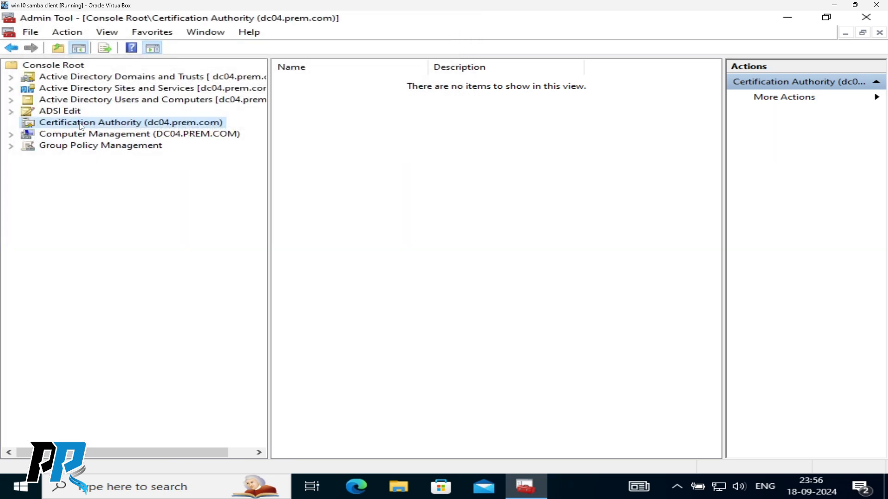
right_click(80, 127)
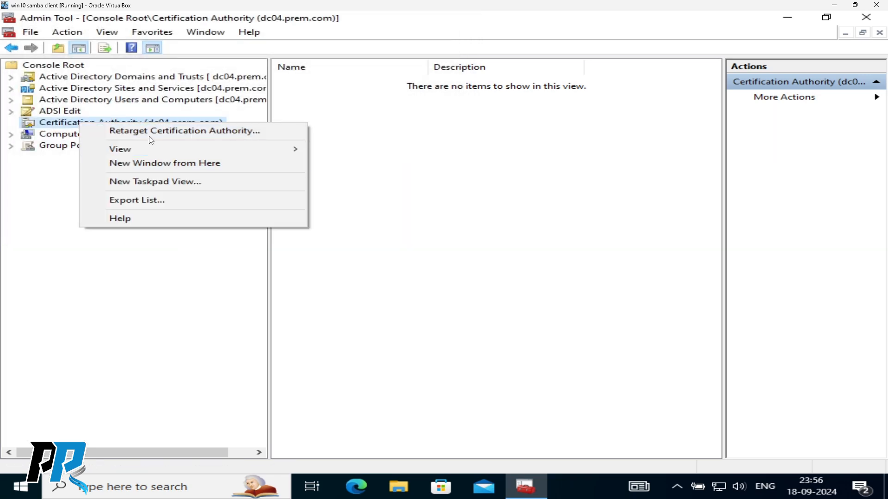
left_click(168, 276)
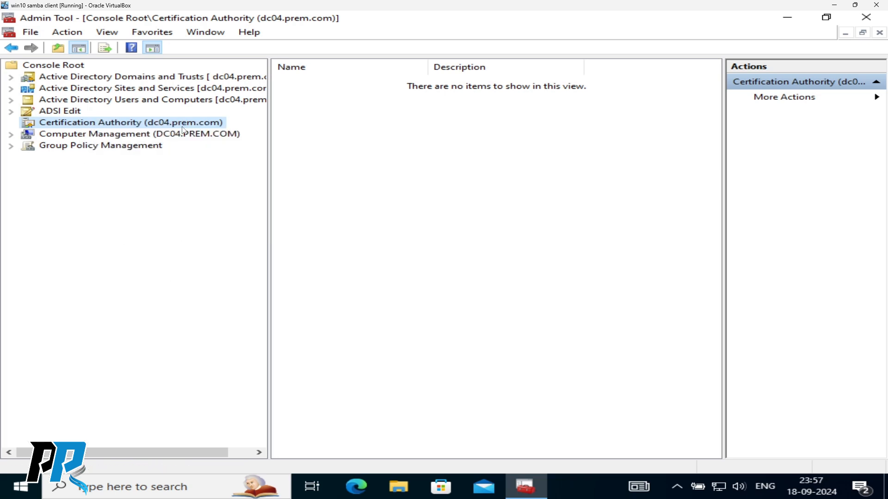
- Open and expand Computer Management for dc04, clearing the Event Viewer and Task Scheduler errors
left_click(110, 135)
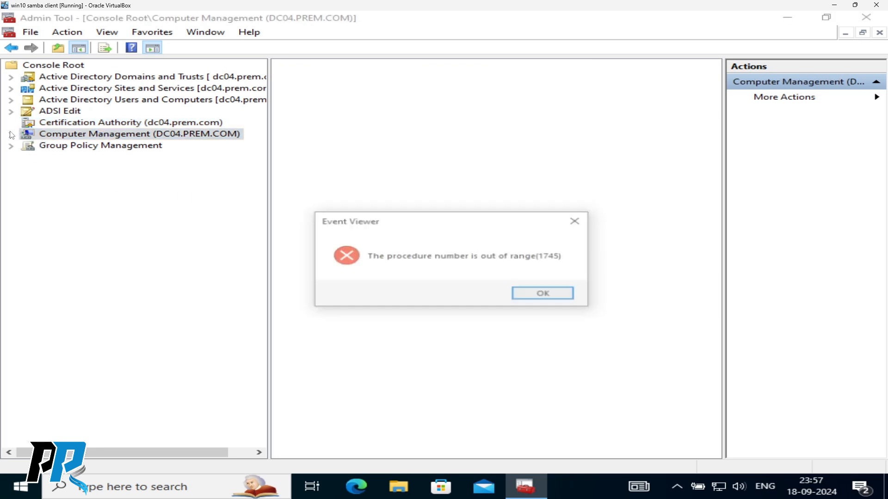
key("Return")
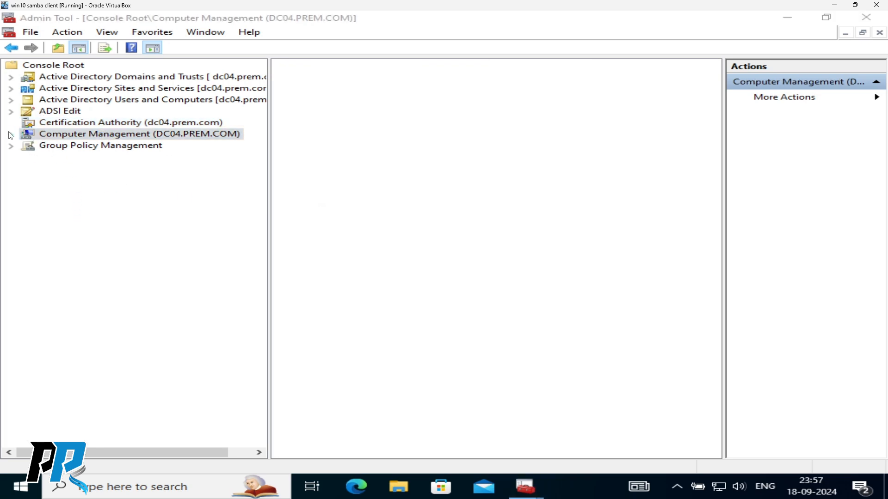
left_click(11, 136)
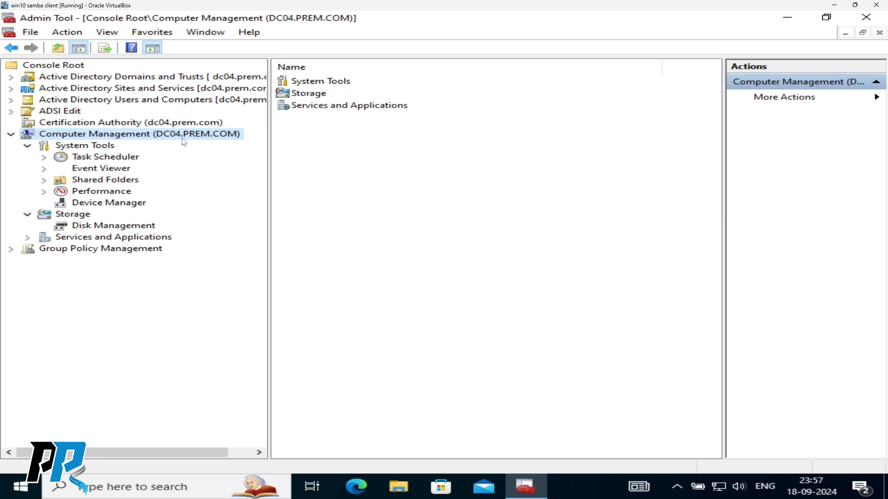
left_click(115, 158)
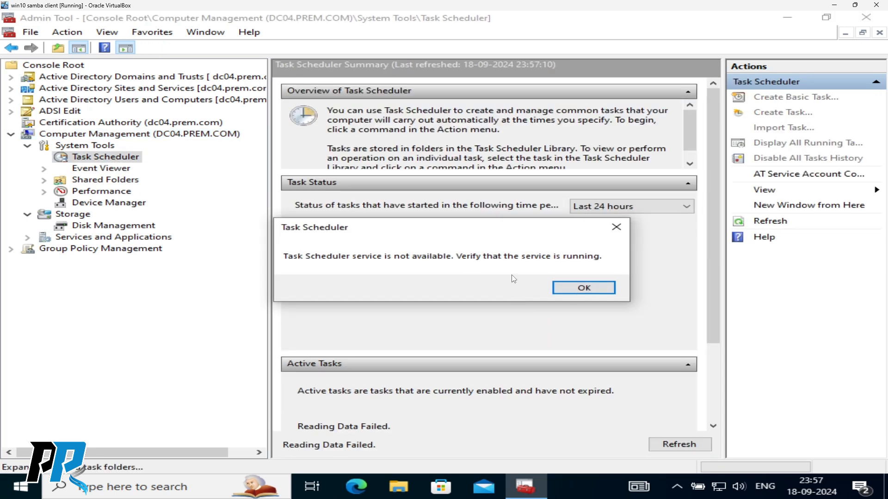
left_click(582, 288)
- Browse Event Viewer, Shared Folders, Performance and Device Manager, then collapse Computer Management
left_click(95, 172)
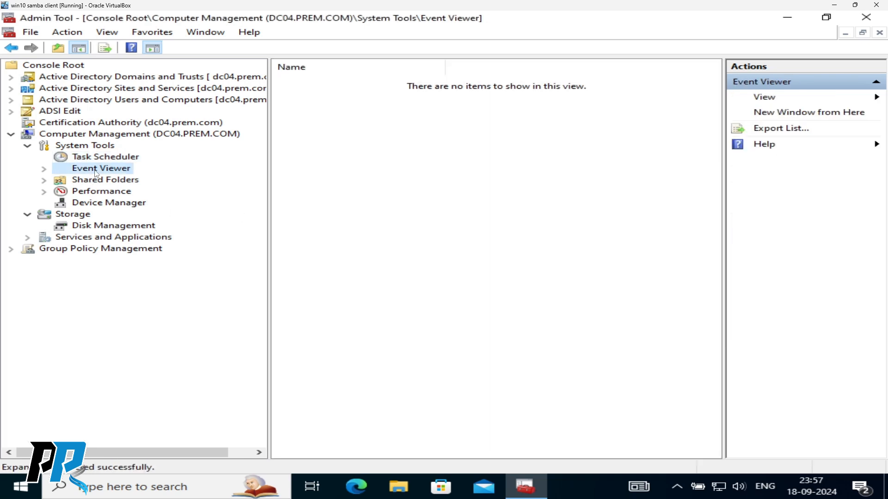
left_click(102, 181)
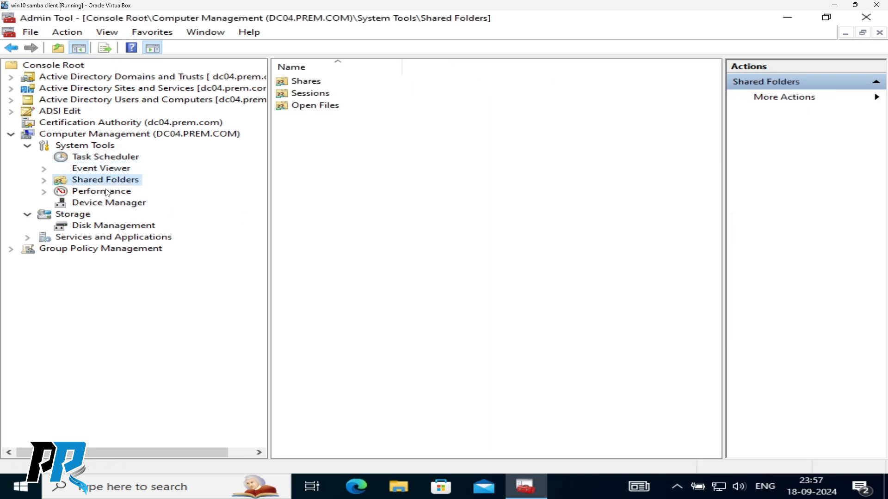
left_click(107, 193)
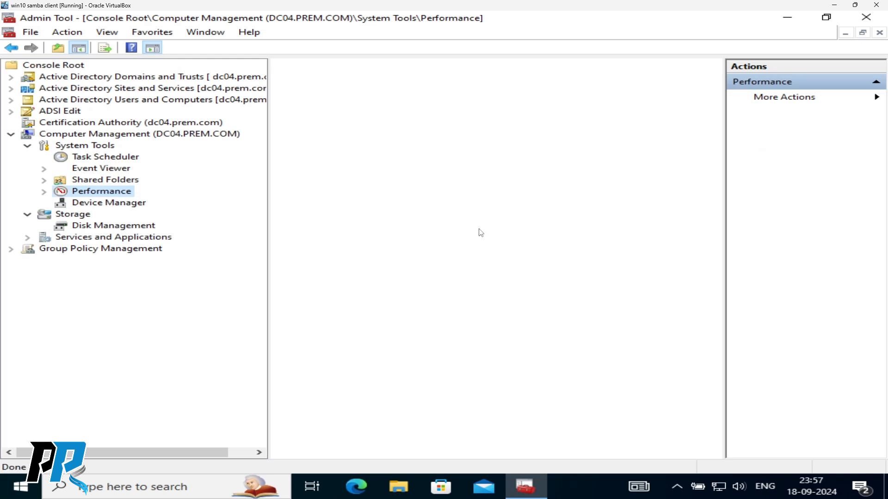
left_click(107, 200)
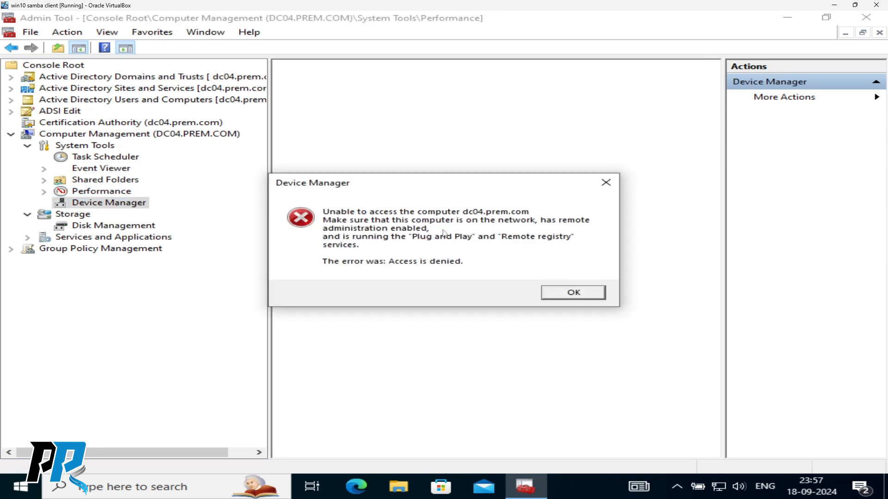
left_click(575, 296)
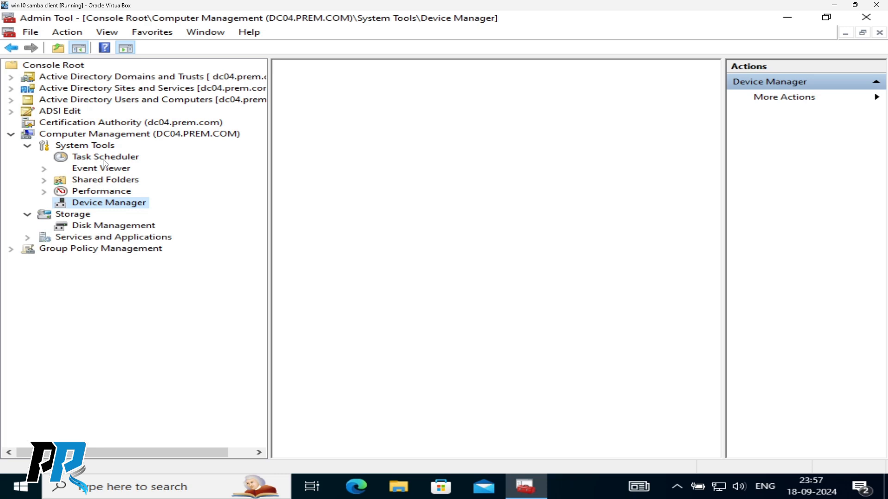
left_click(11, 135)
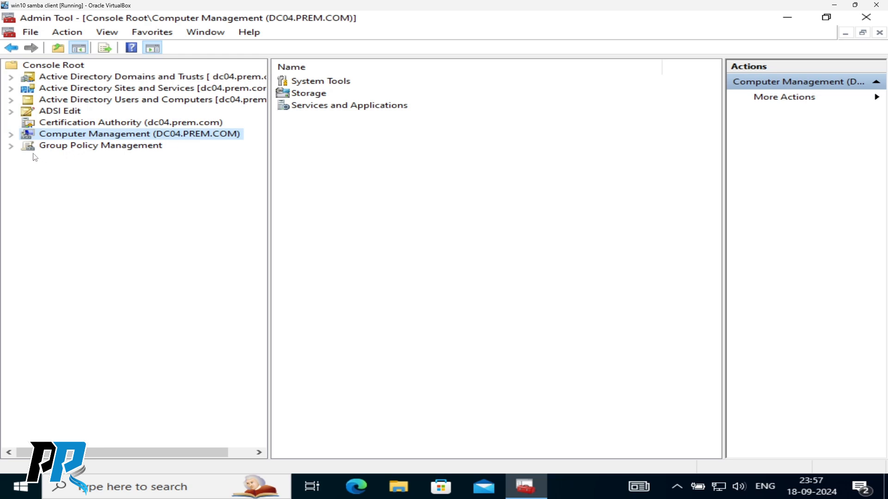
- Expand Services and Applications and try Routing and Remote Access, dismissing its permission and credential prompts
left_click(11, 135)
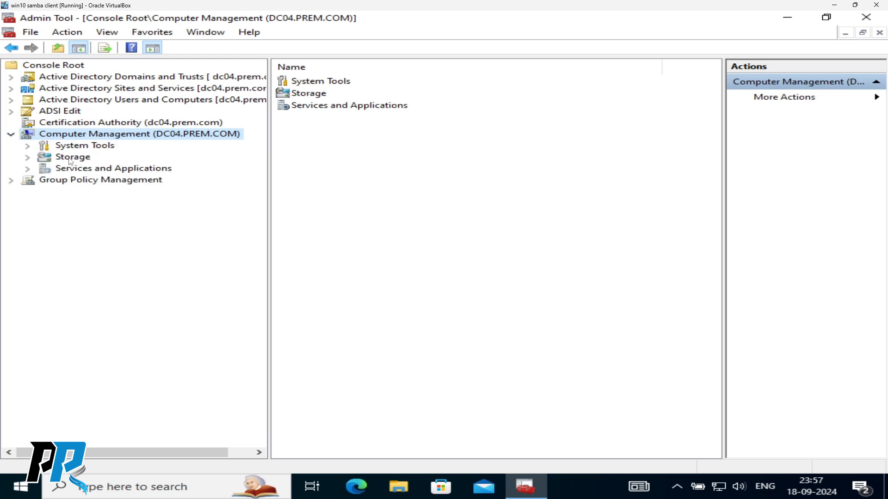
double_click(88, 171)
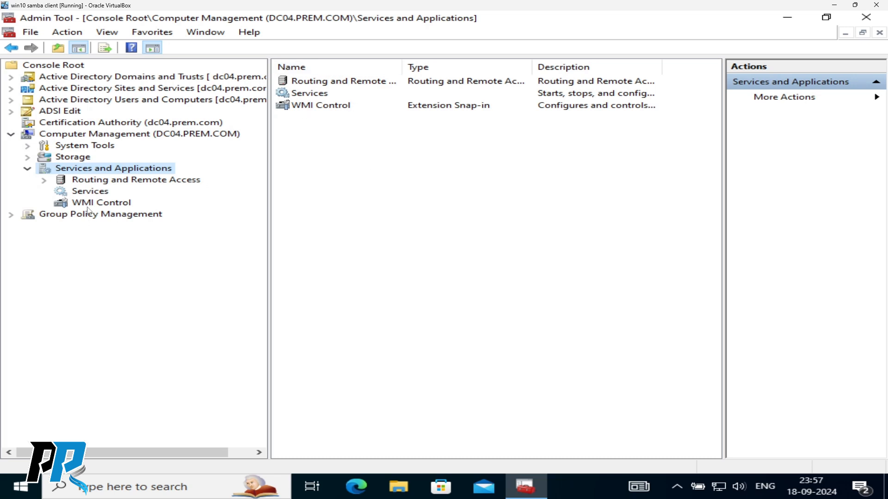
left_click(104, 180)
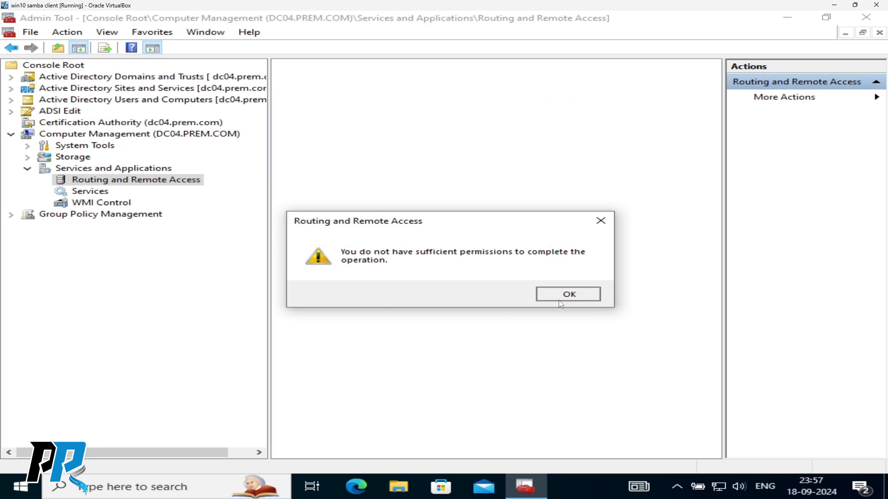
left_click(560, 296)
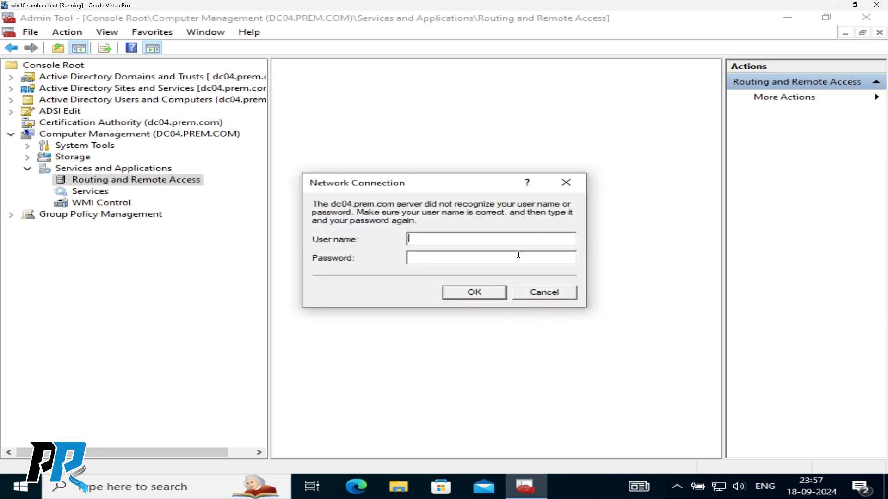
left_click(546, 293)
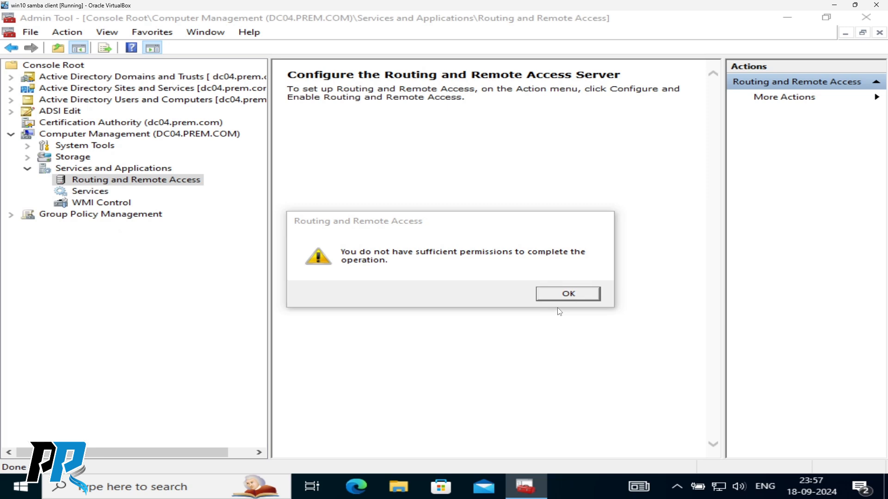
key("Return")
left_click(550, 295)
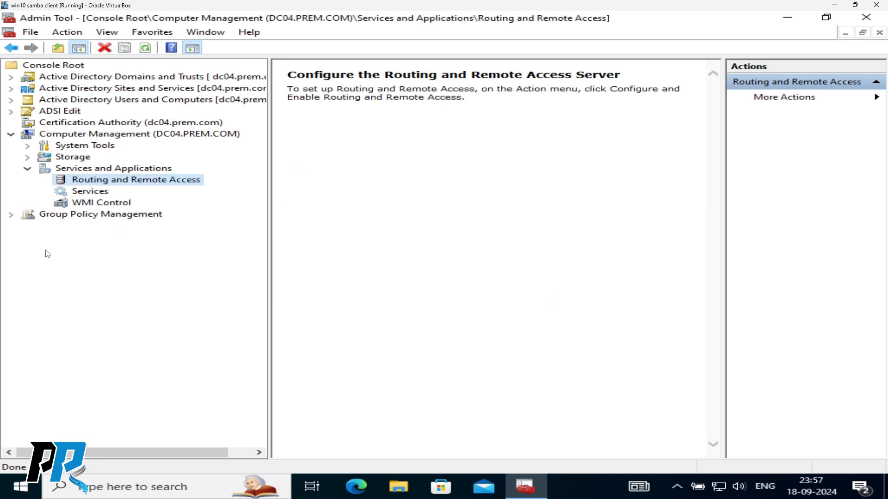
- Inspect Net Logon, Remote Registry, WINS services and WMI Control, then expand Group Policy Management
left_click(90, 191)
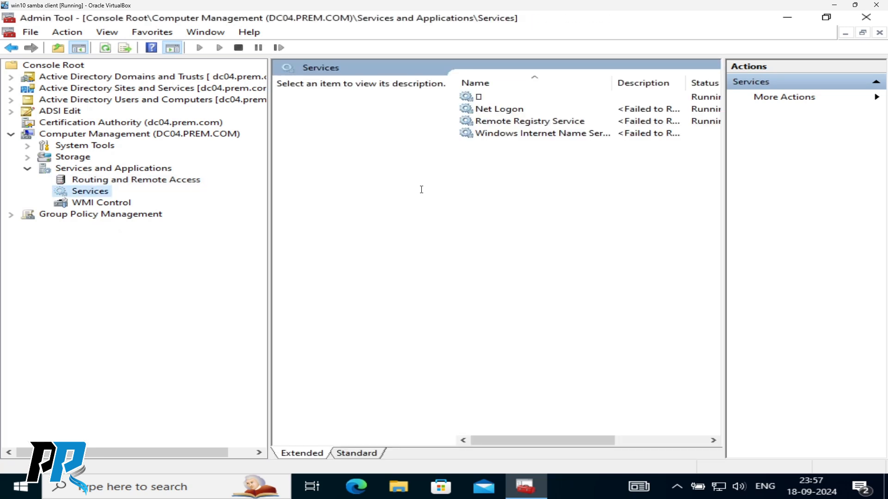
left_click(491, 111)
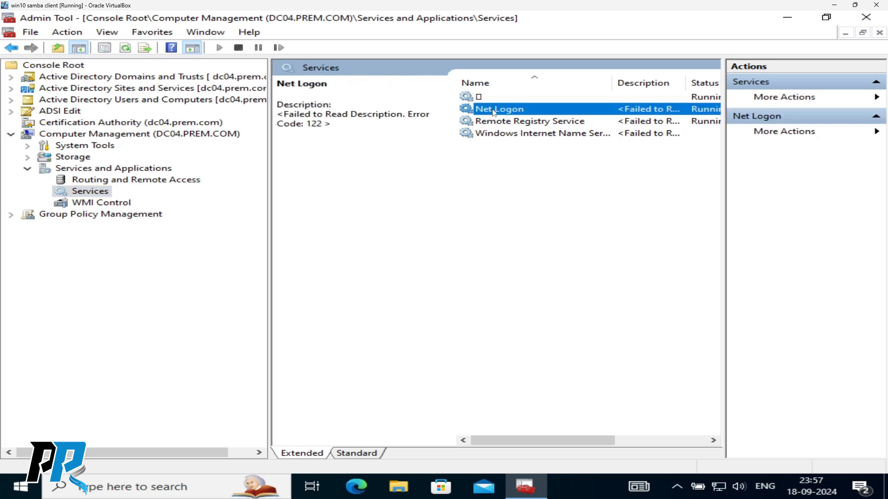
left_click(531, 122)
left_click(521, 134)
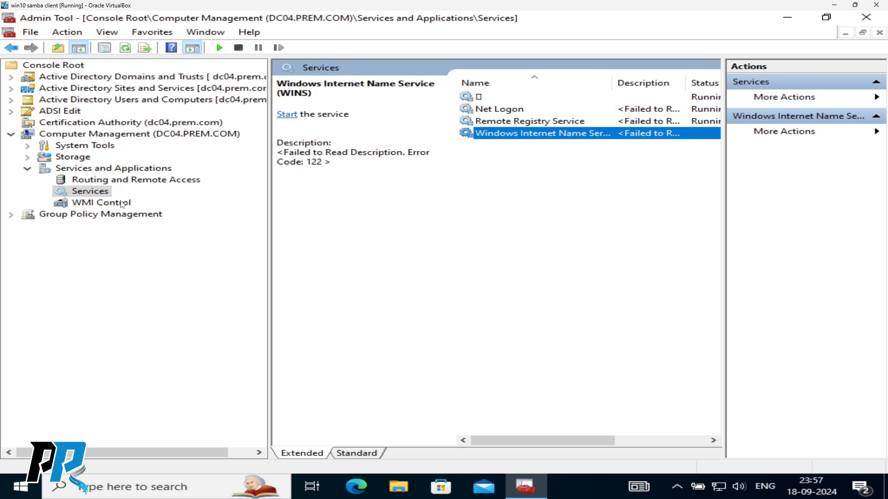
left_click(106, 203)
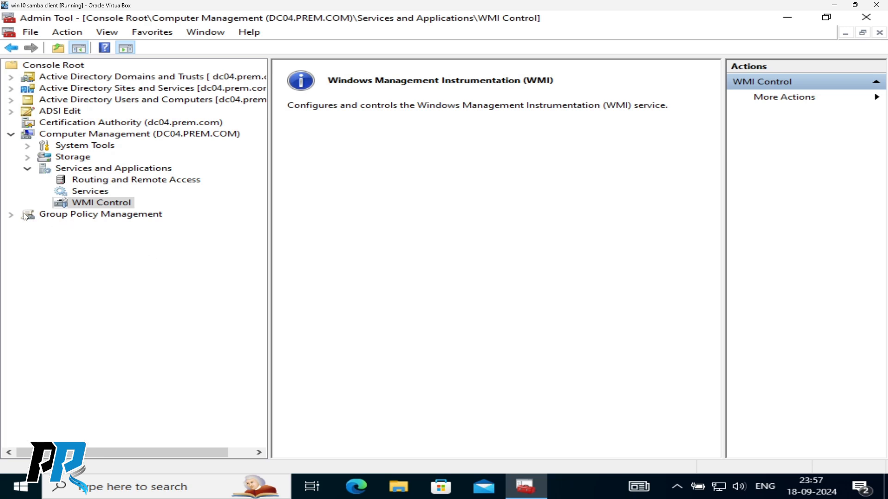
left_click(11, 214)
left_click(11, 134)
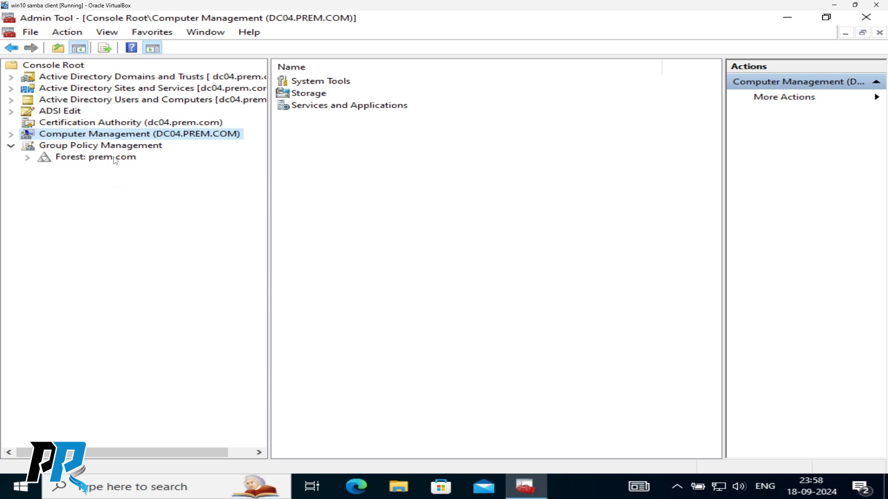
- Expand Forest: prem.com > Domains > prem.com and Sites, and view Group Policy Modeling and Results
left_click(25, 158)
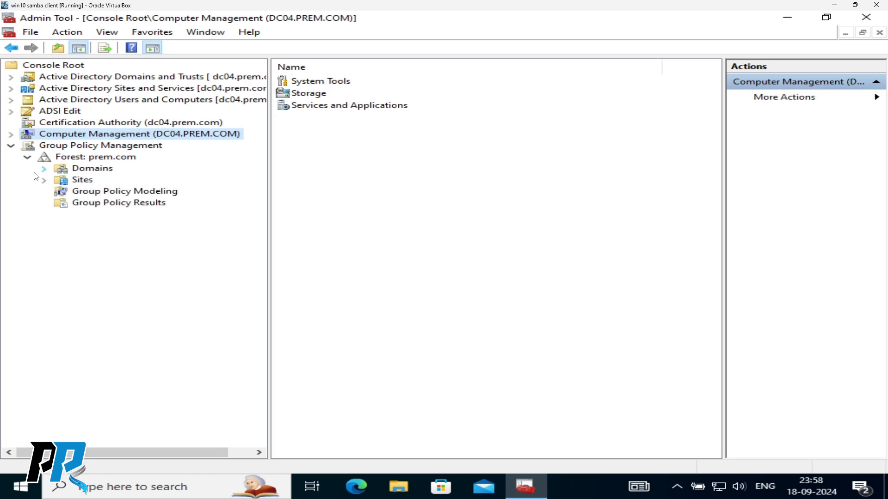
left_click(45, 169)
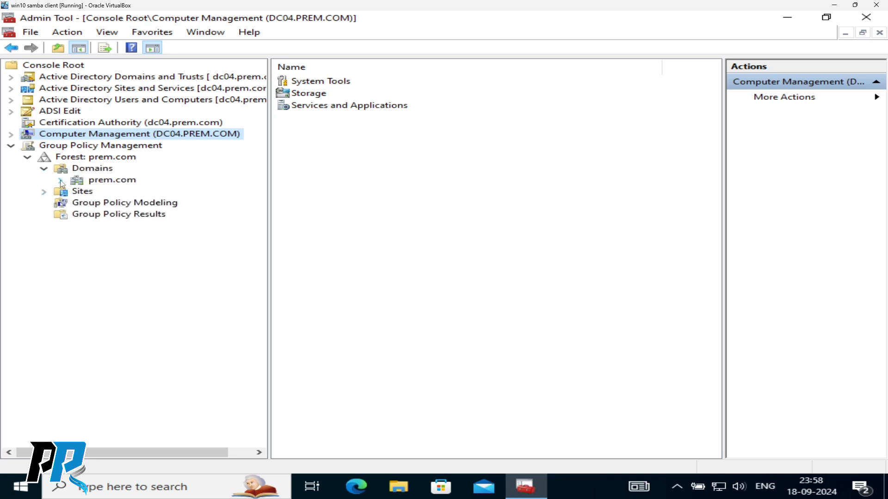
left_click(60, 181)
left_click(44, 261)
left_click(91, 273)
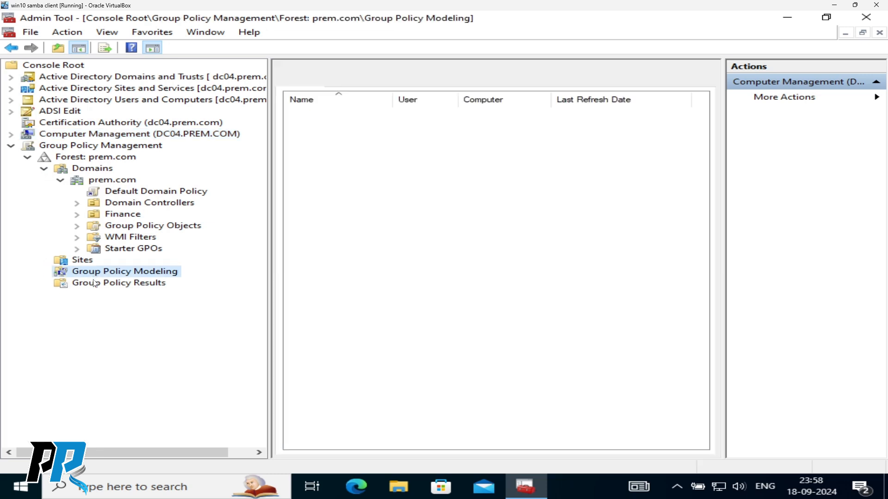
left_click(119, 287)
- Check GPOs linked to Domain Controllers and Finance, then create the prem.com Starter GPOs folder
left_click(148, 203)
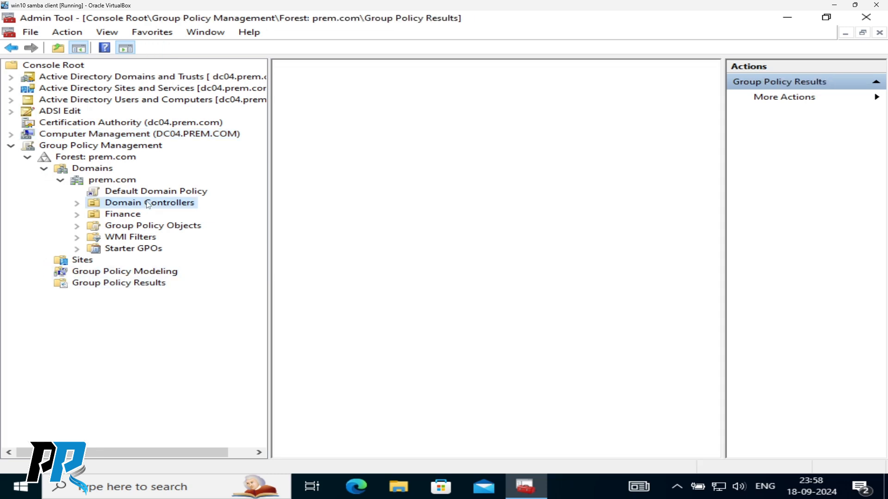
left_click(127, 219)
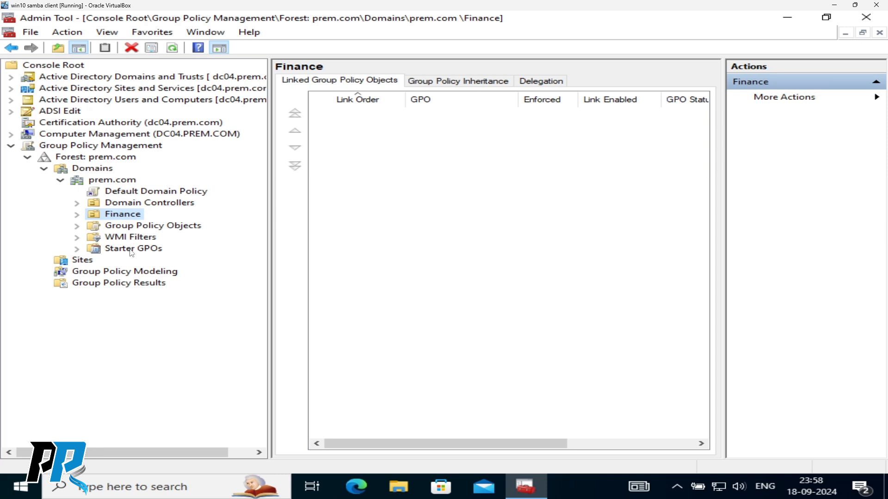
left_click(131, 251)
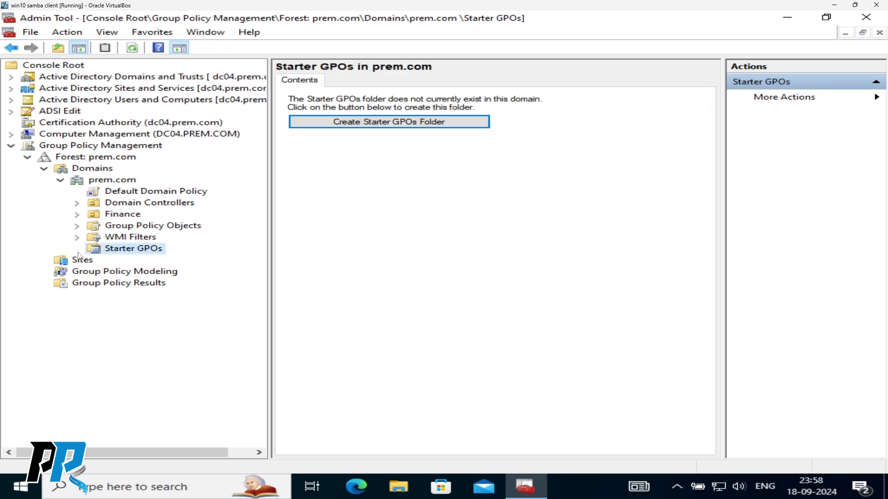
left_click(390, 122)
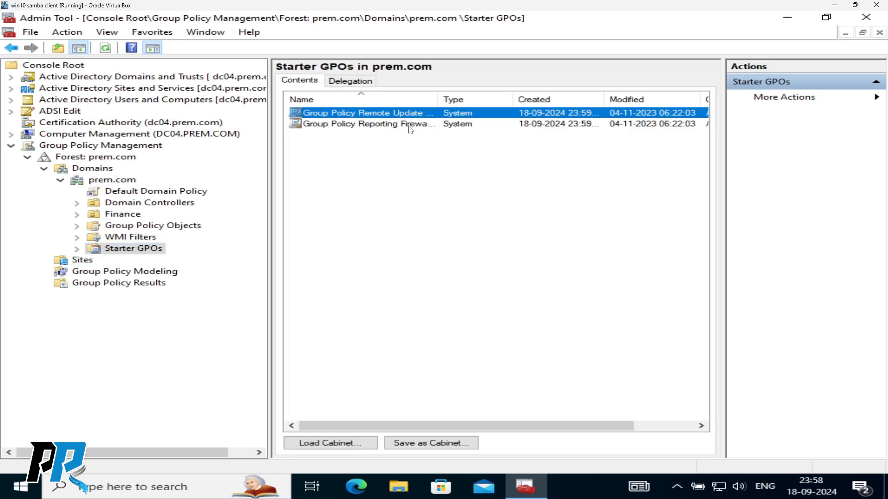
- Widen the Name column, select Group Policy Reporting Firewall Ports, and expand Starter GPOs in the tree
double_click(437, 100)
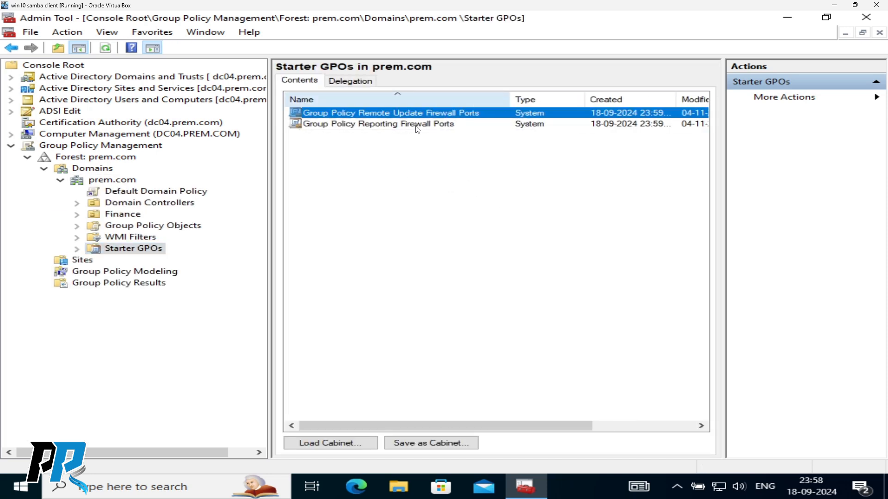
left_click(370, 125)
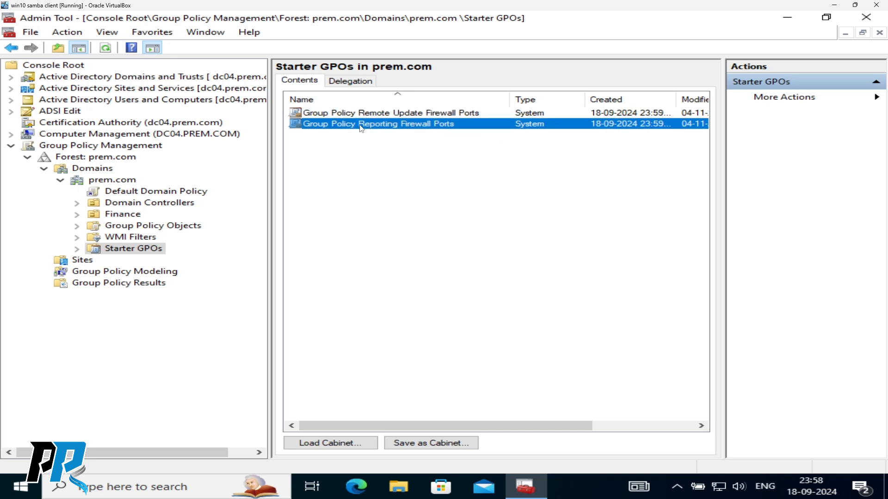
left_click(77, 249)
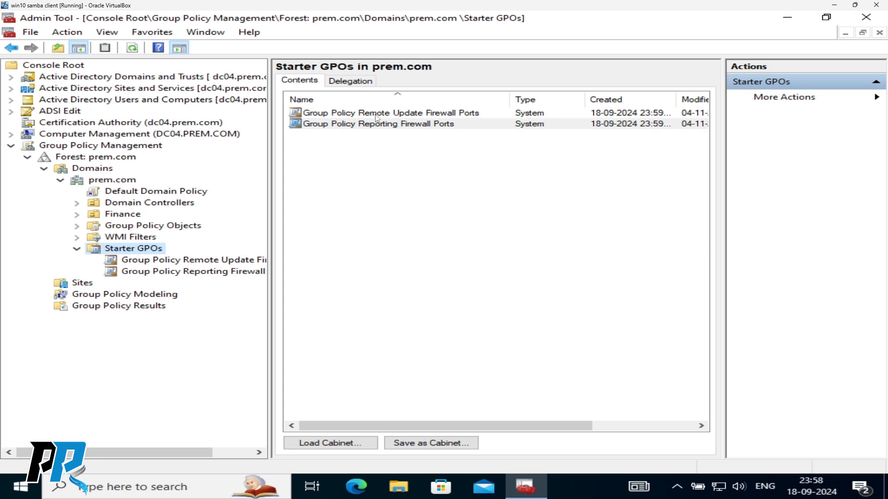
- Try creating a GPO named 'firewall' from the Remote Update Firewall Ports starter GPO; access is denied
right_click(426, 112)
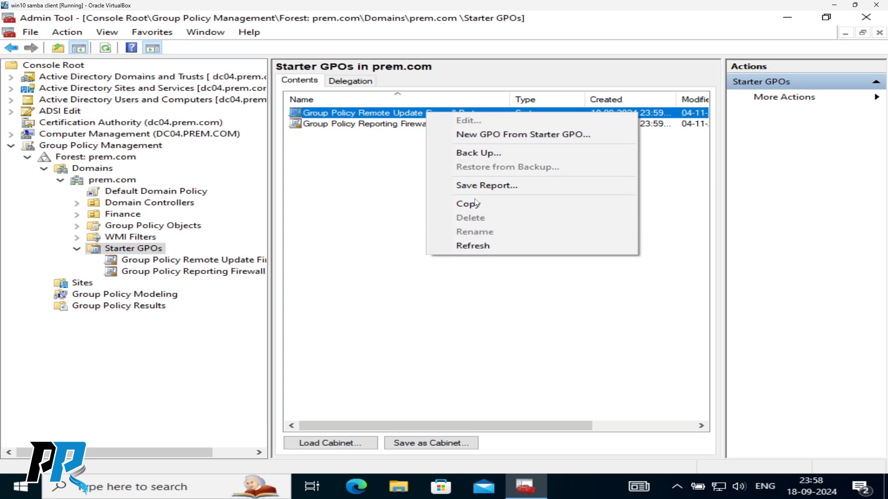
left_click(374, 126)
right_click(366, 116)
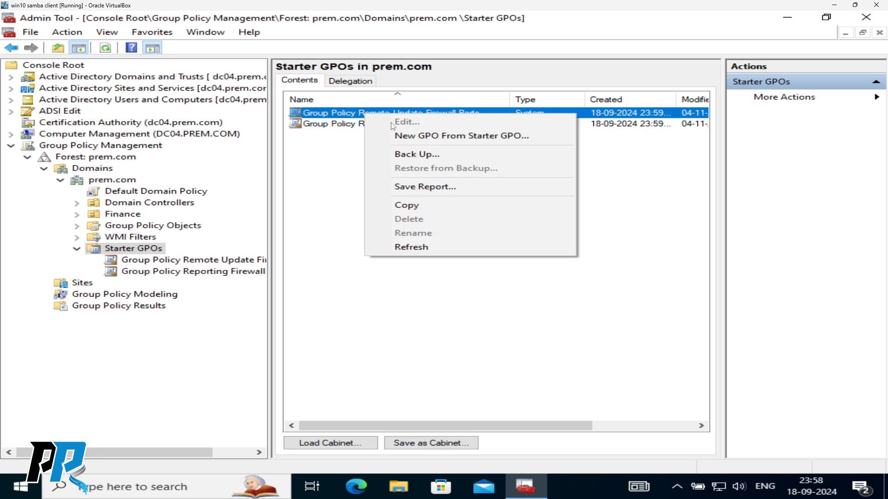
left_click(476, 137)
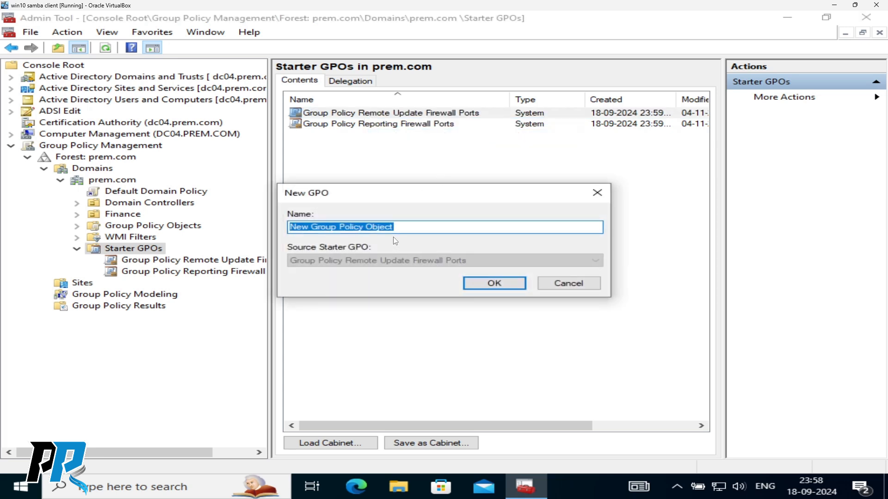
type("firewall")
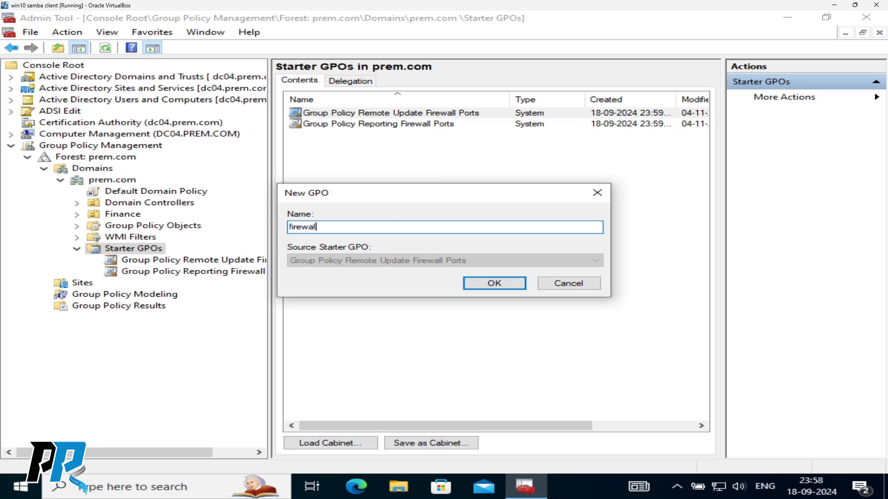
left_click(491, 287)
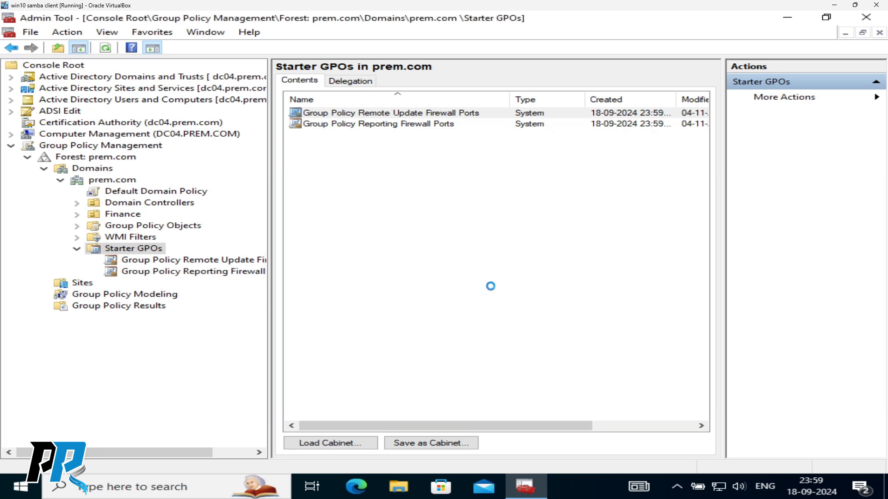
left_click(480, 276)
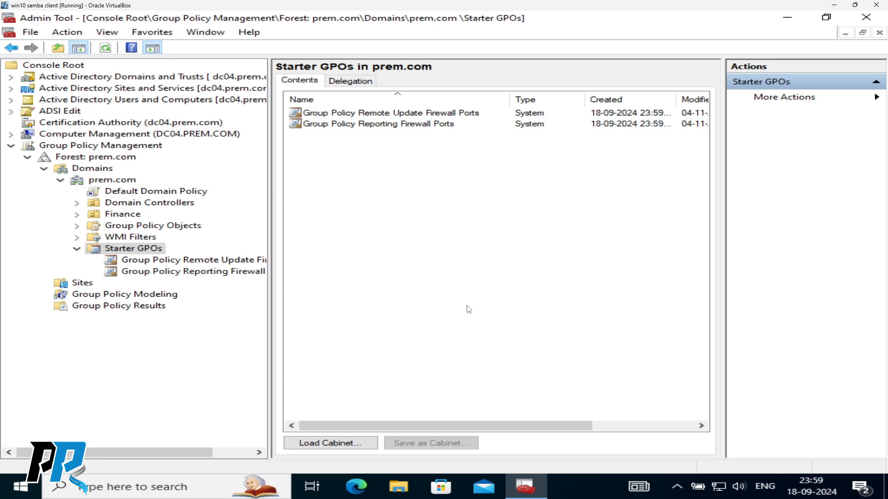
- View the Reporting Firewall Ports starter GPO details, then select the Finance unit
right_click(370, 125)
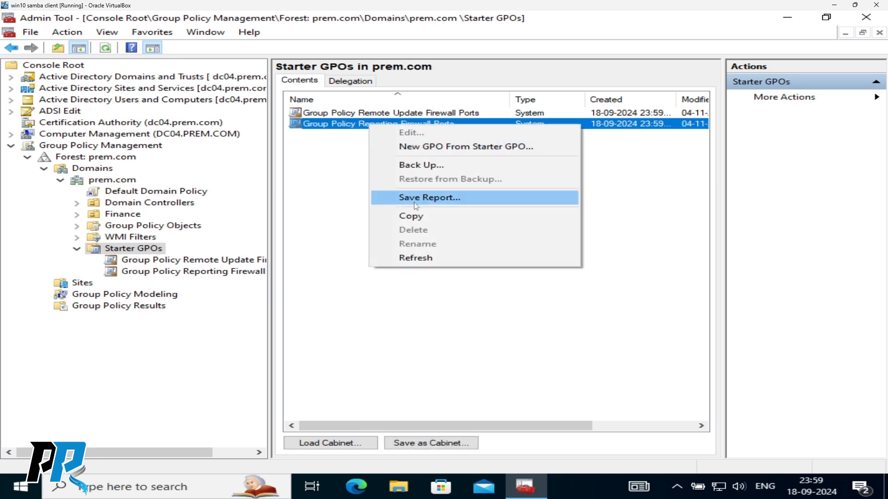
left_click(342, 183)
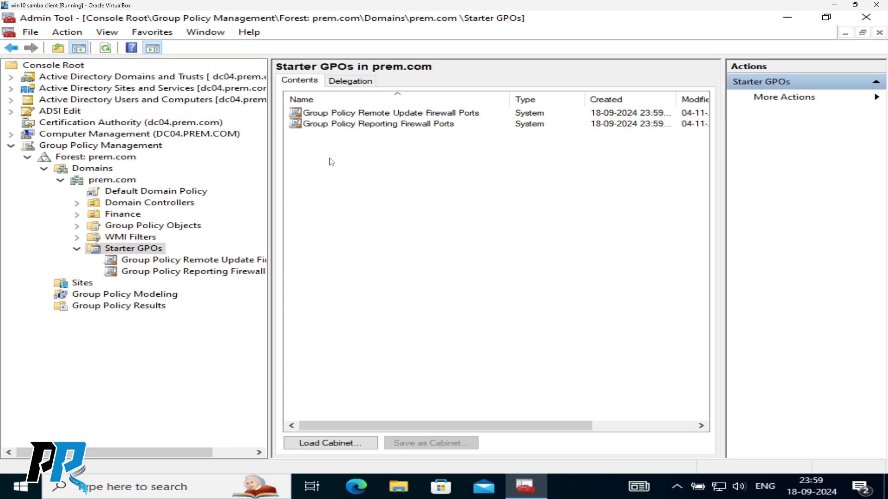
left_click(157, 273)
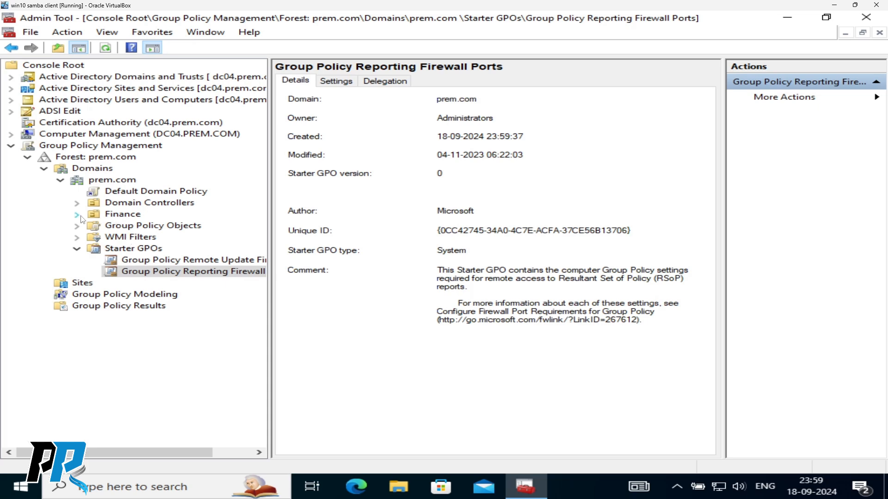
left_click(126, 217)
- Reopen the Finance unit's context menu after cancelling an accidental rename, keeping the name Finance
right_click(126, 217)
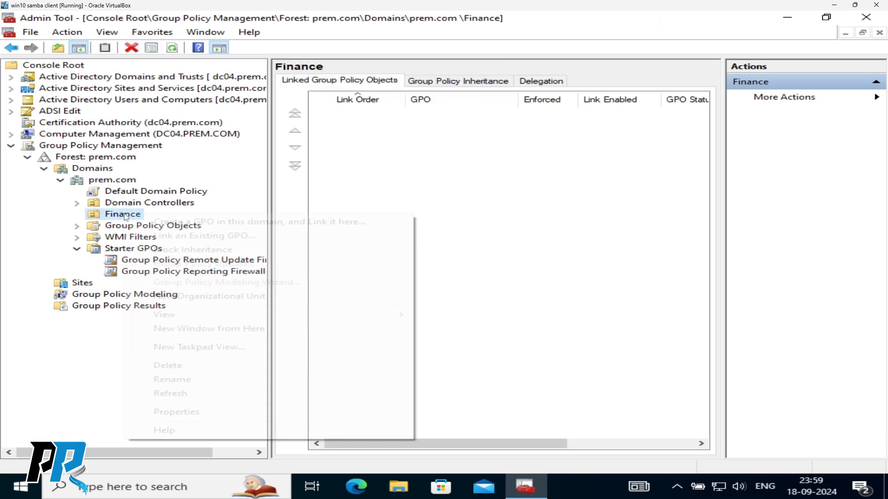
left_click(119, 215)
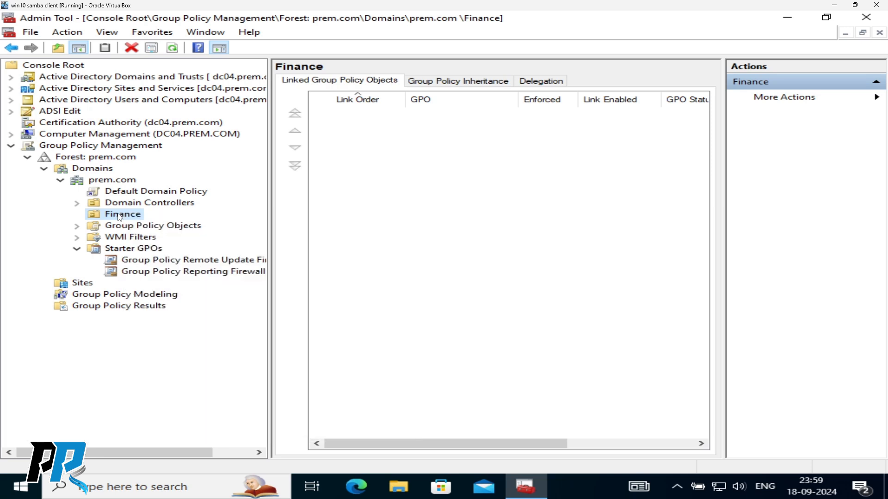
right_click(118, 214)
left_click(168, 219)
right_click(121, 215)
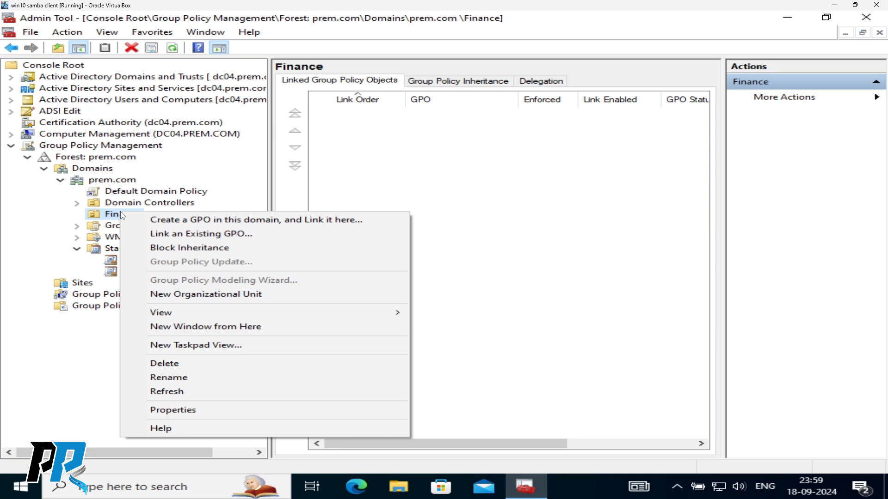
left_click(120, 214)
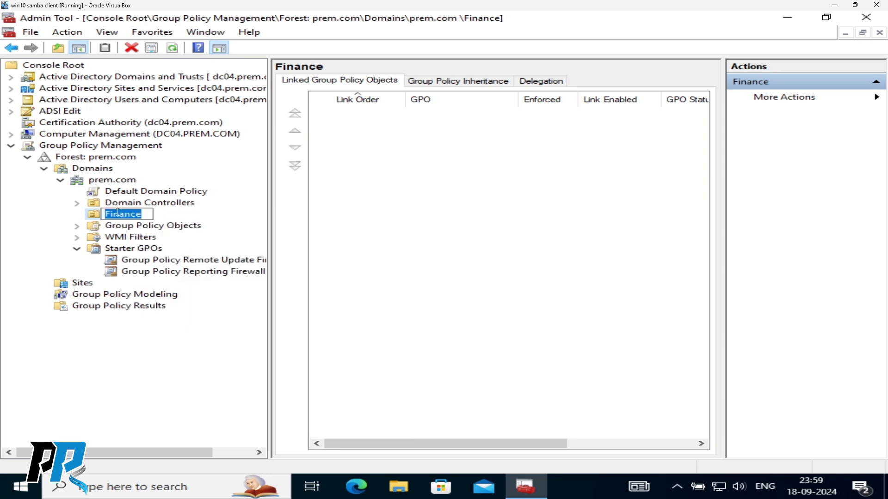
key("Escape")
right_click(128, 219)
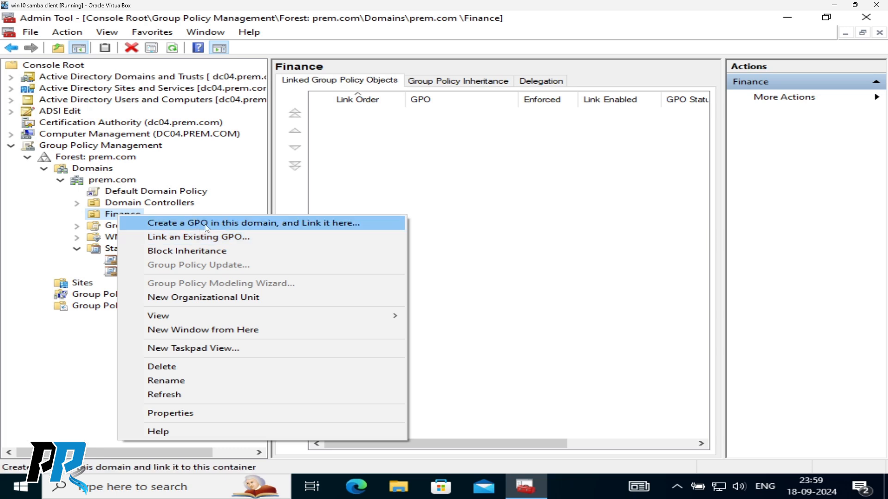
- Create GPO 'test policy' linked to Finance with Source Starter GPO (none), then select its link
left_click(259, 226)
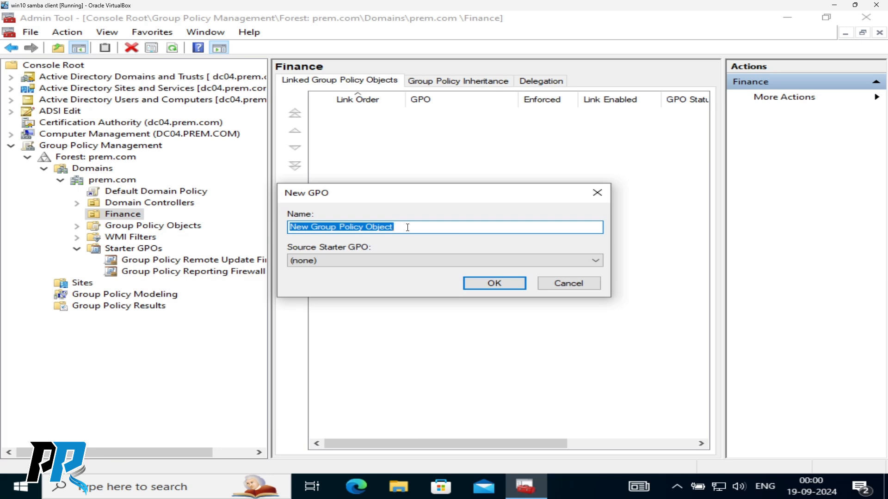
type("test policy")
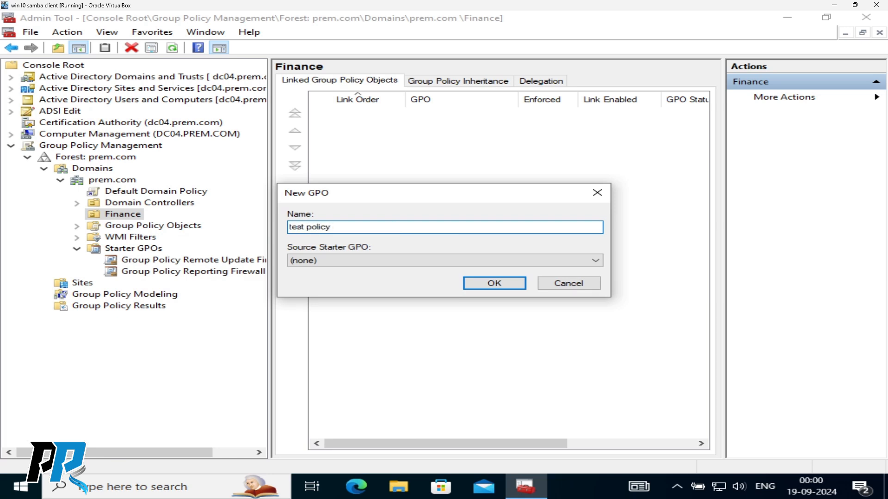
left_click(370, 260)
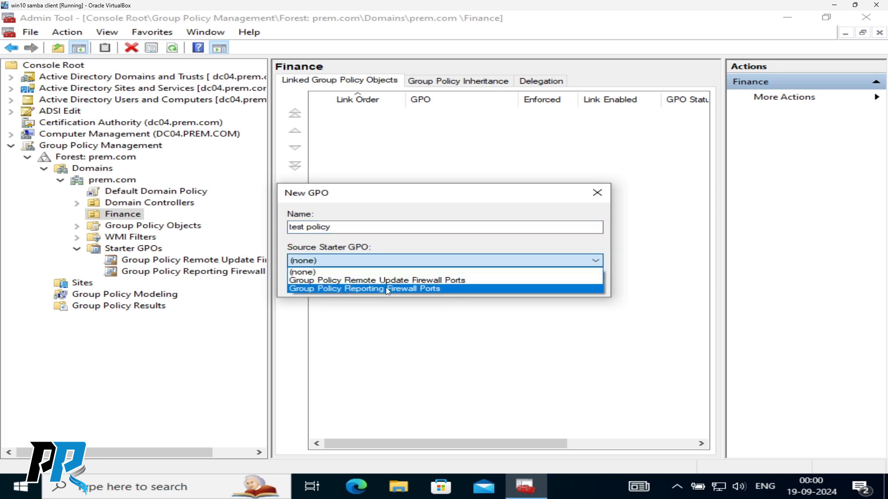
left_click(381, 273)
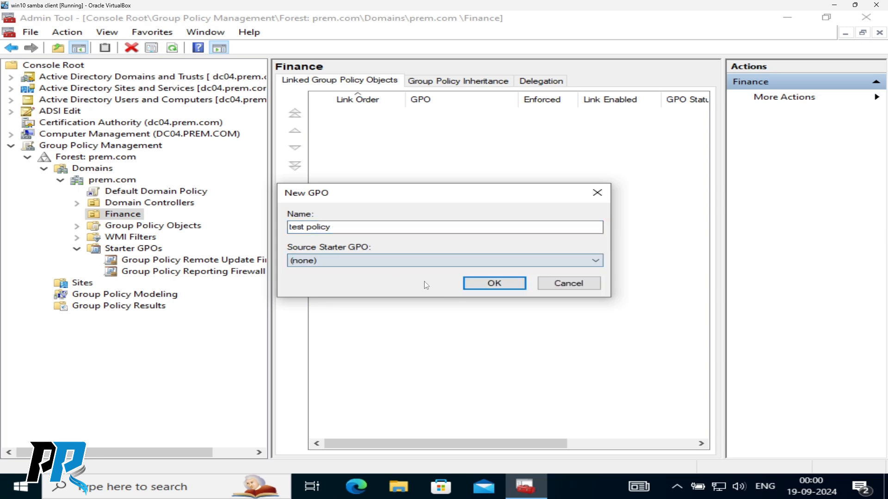
left_click(482, 282)
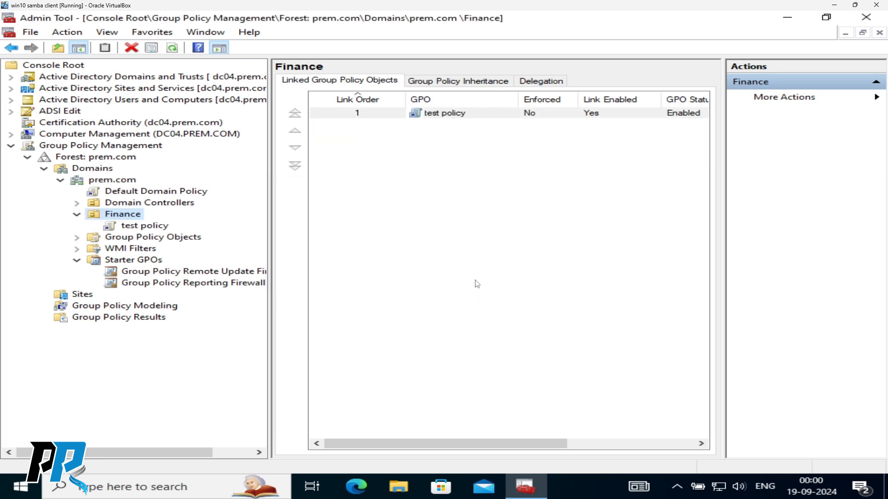
left_click(444, 112)
left_click(444, 171)
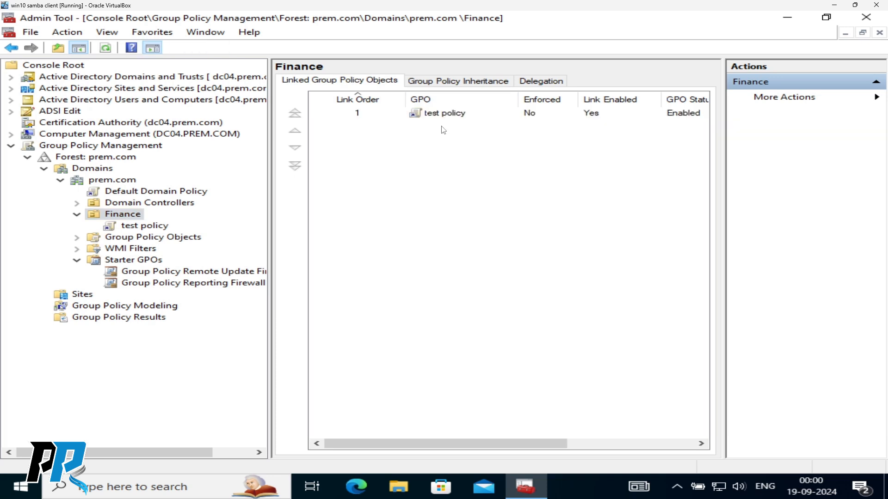
right_click(440, 113)
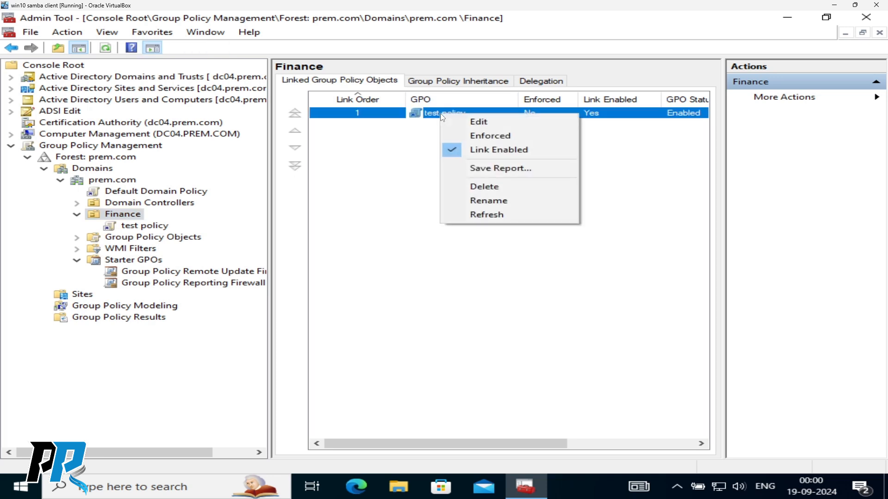
- Open test policy in the Group Policy Management Editor and enlarge the editor window
left_click(470, 123)
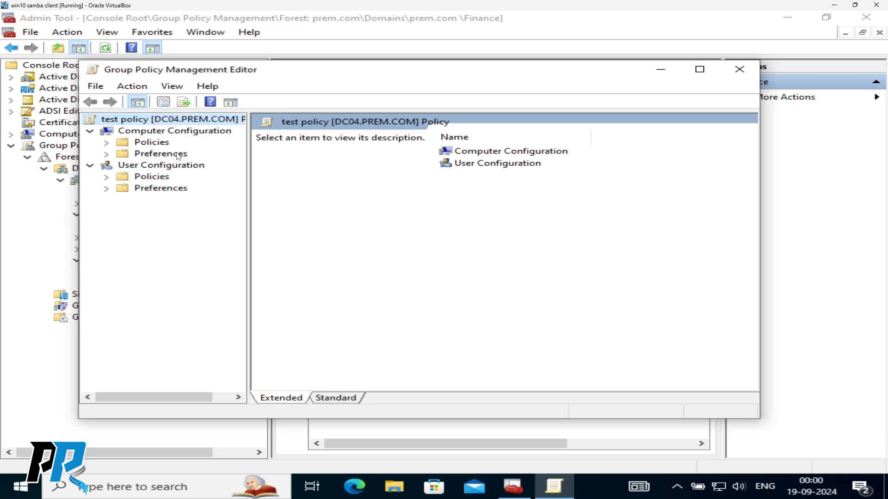
left_click_drag(280, 77, 275, 50)
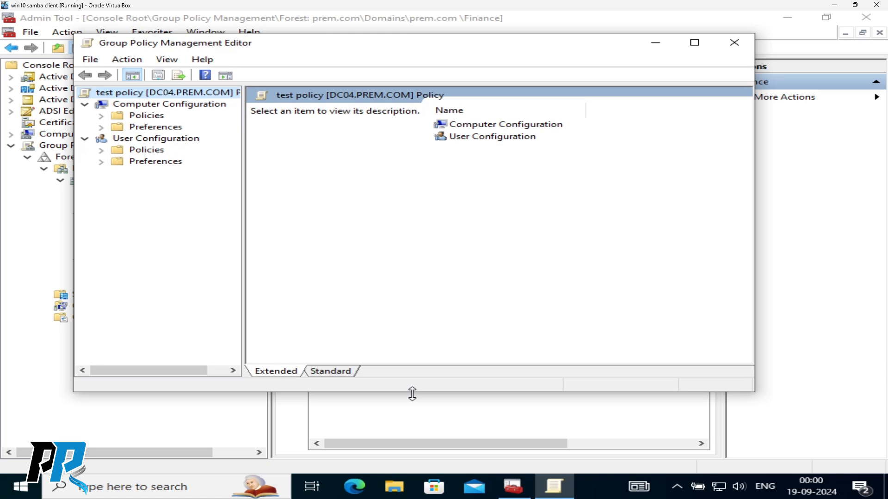
left_click_drag(412, 394, 412, 445)
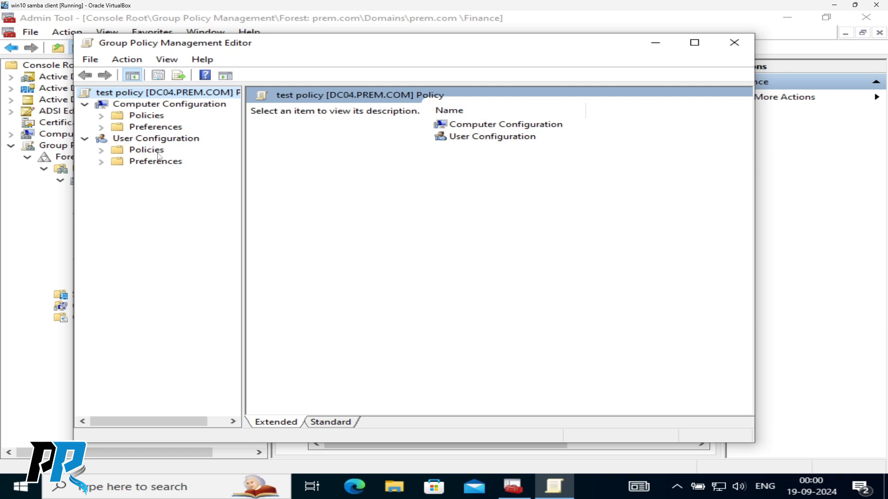
- Browse Software installation under User Configuration Policies, then open Windows Settings' Logon script properties
left_click(101, 151)
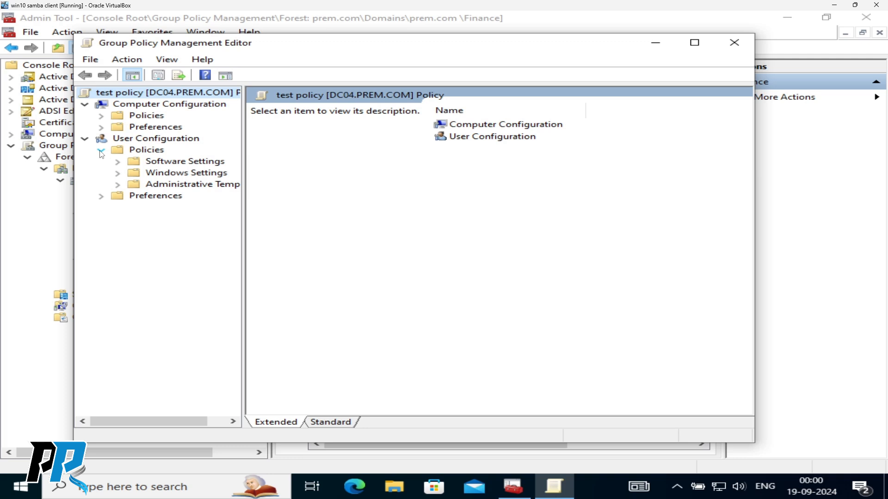
left_click(118, 162)
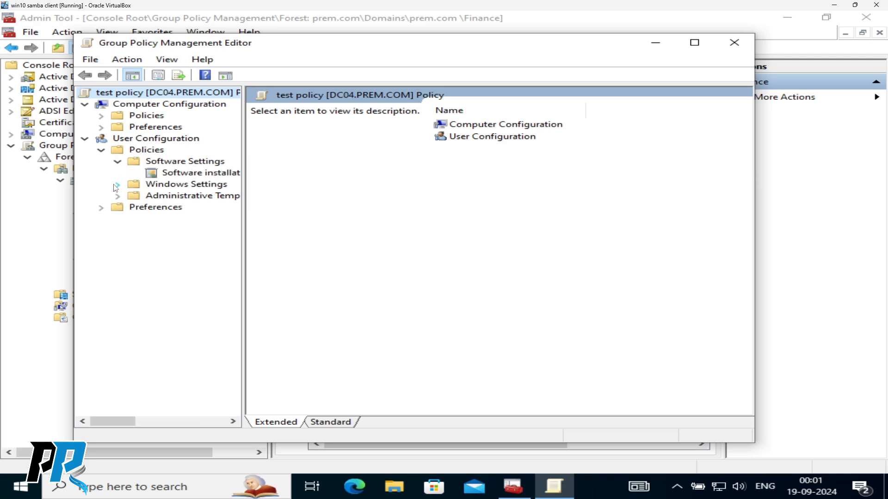
left_click(185, 173)
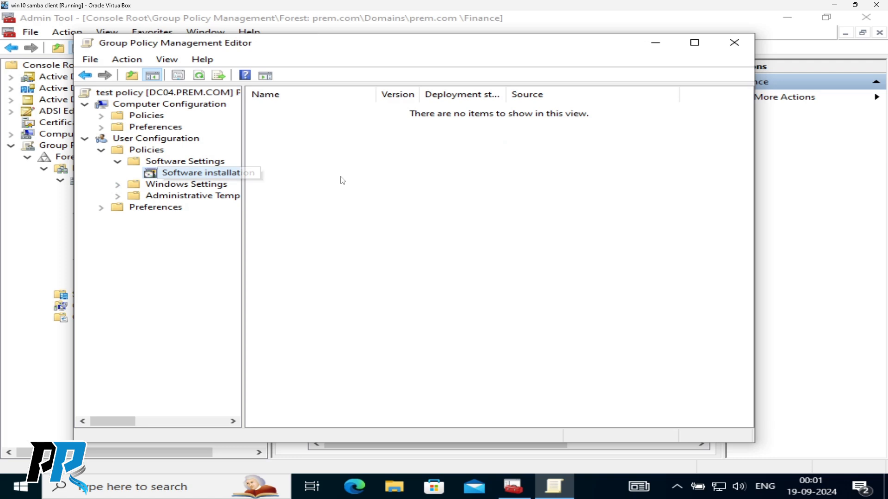
right_click(199, 177)
mouse_move(252, 183)
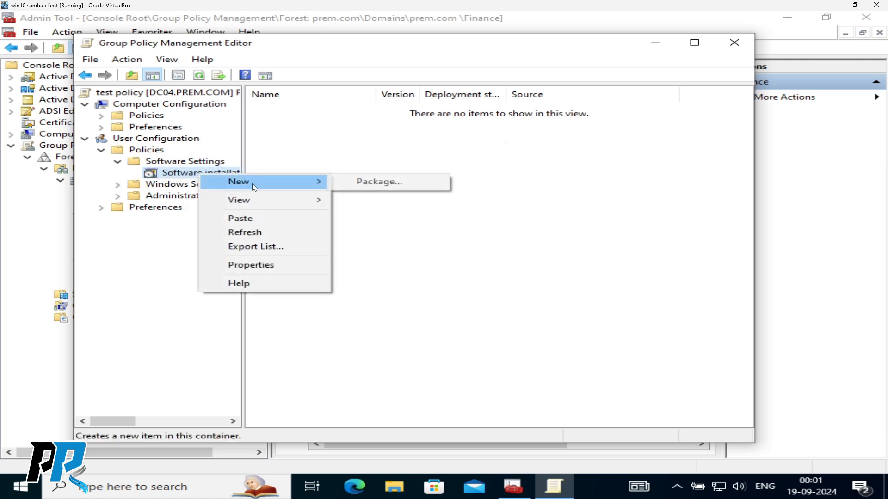
double_click(168, 185)
left_click(190, 197)
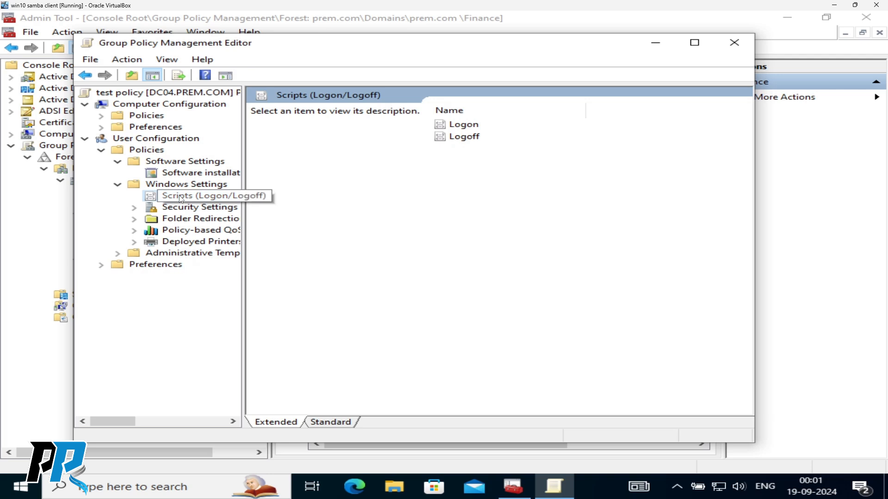
double_click(464, 125)
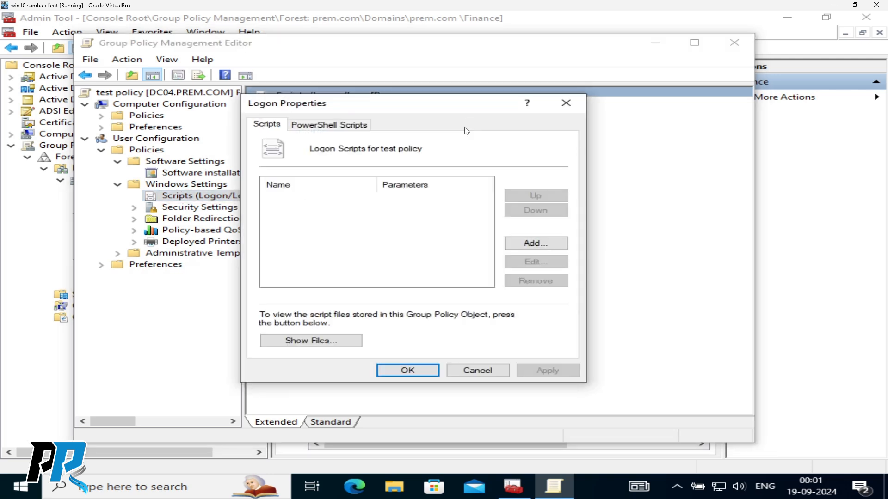
- Review the PowerShell Scripts run order, leave it Not configured, and cancel Logon Properties
left_click(308, 128)
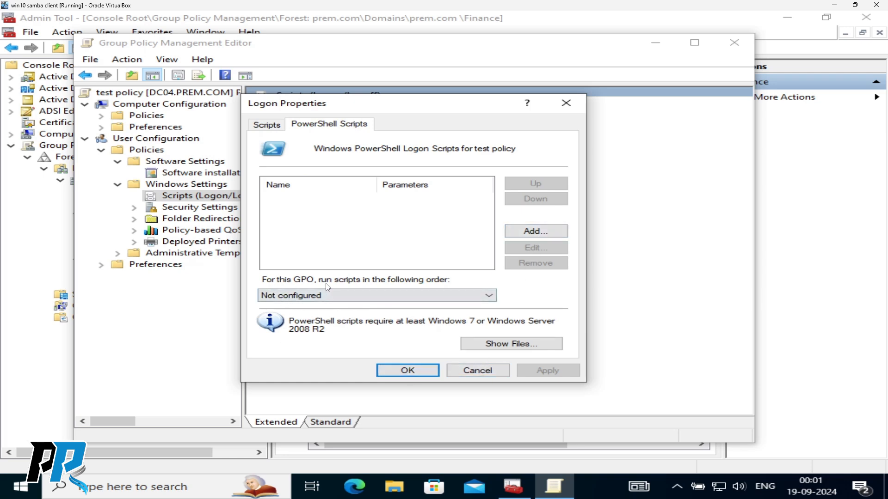
left_click(347, 295)
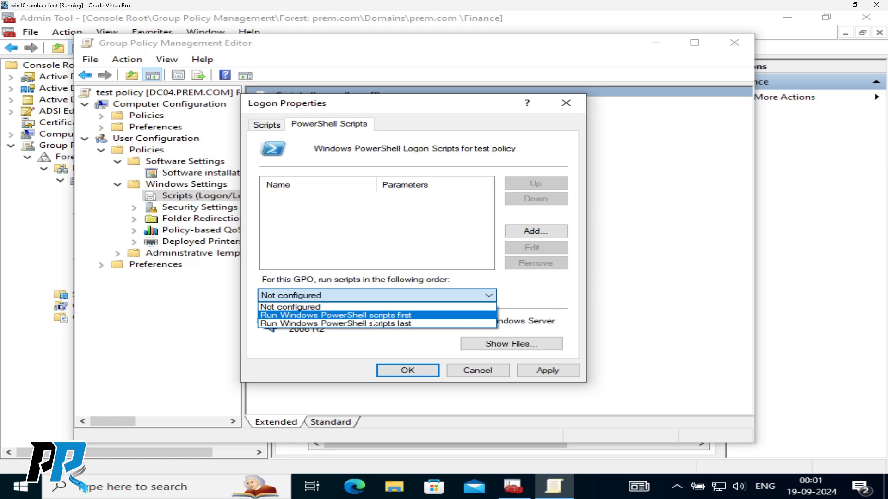
left_click(538, 300)
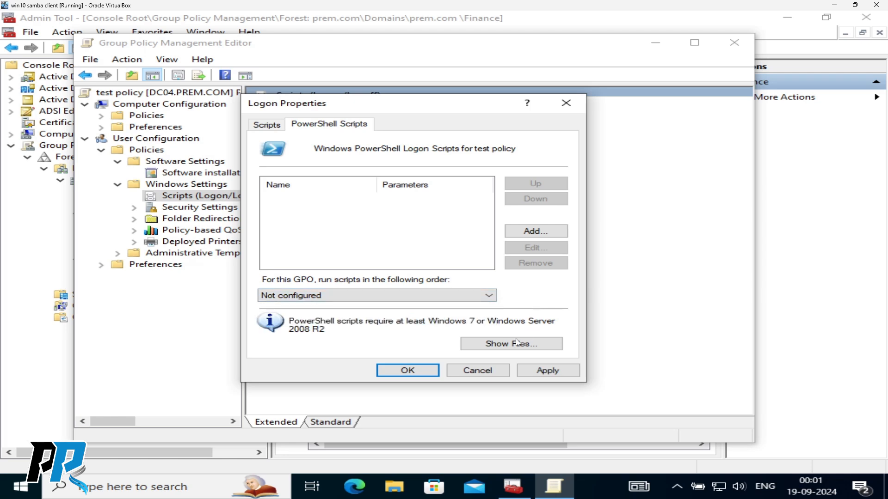
left_click(477, 370)
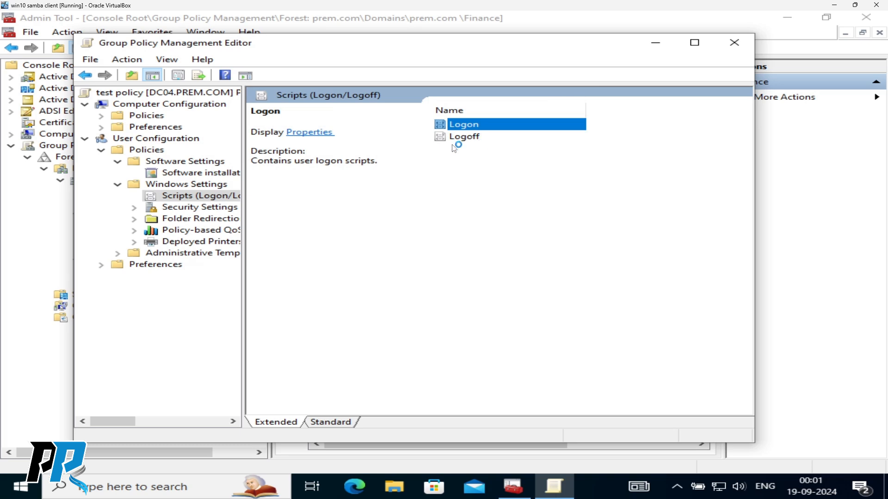
- Browse Security Settings' Public Key Policies stores (Enterprise Trust, Trusted People) and Software Restriction Policies
left_click(202, 211)
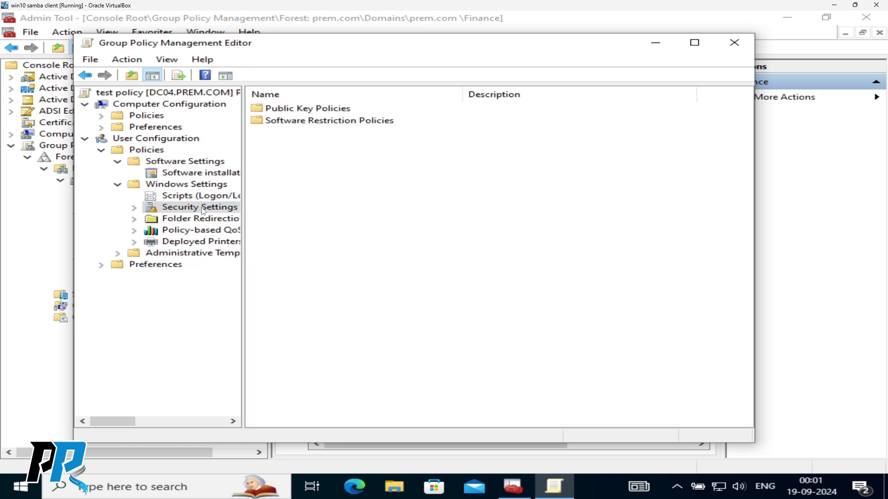
left_click(135, 212)
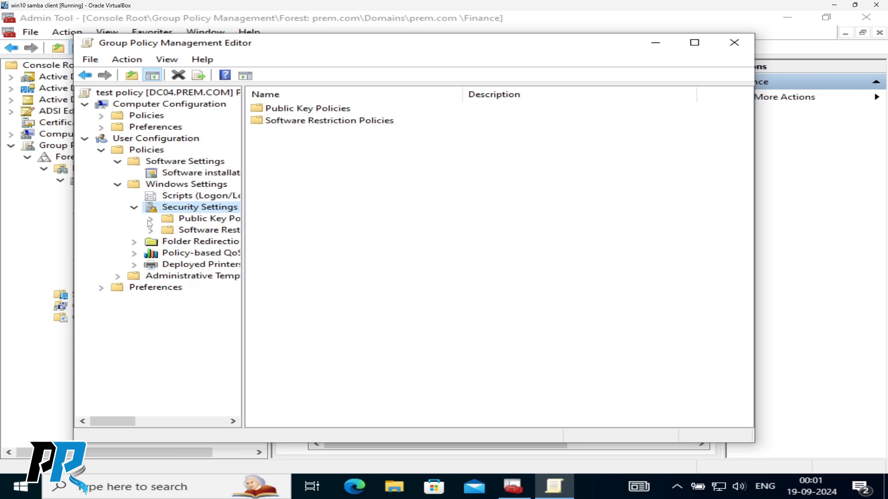
left_click(150, 219)
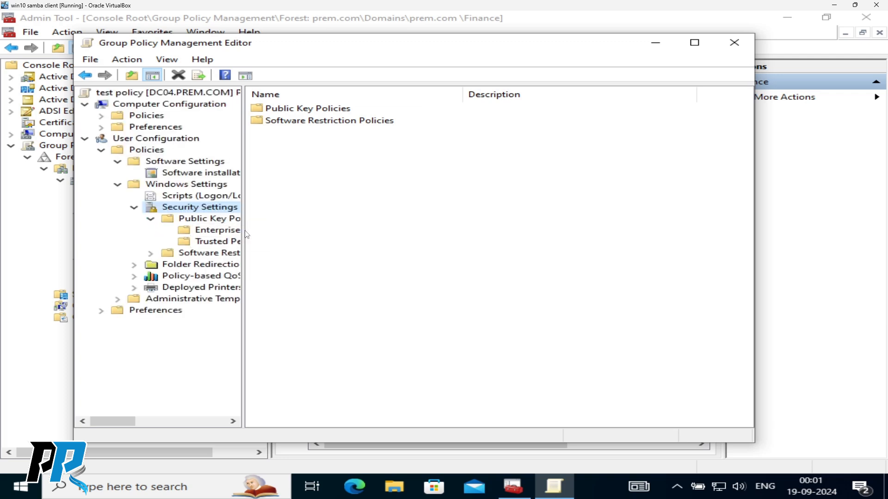
left_click_drag(242, 231, 383, 236)
left_click(221, 233)
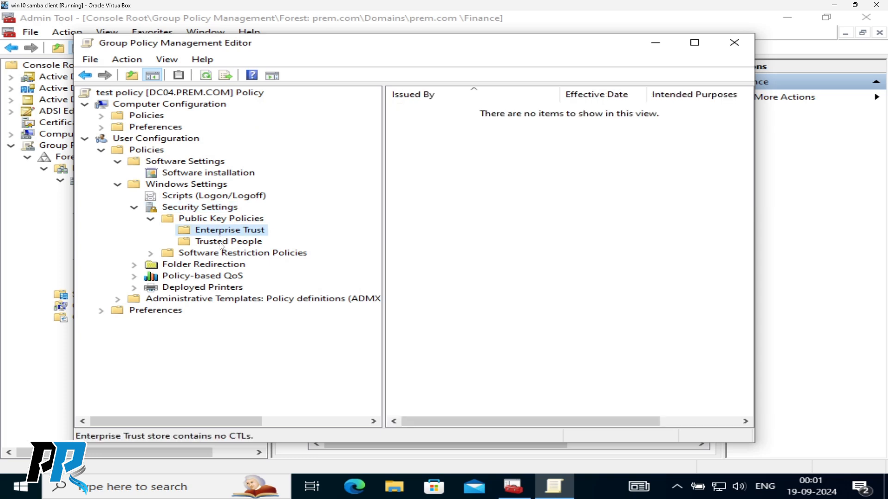
left_click(221, 244)
left_click(221, 255)
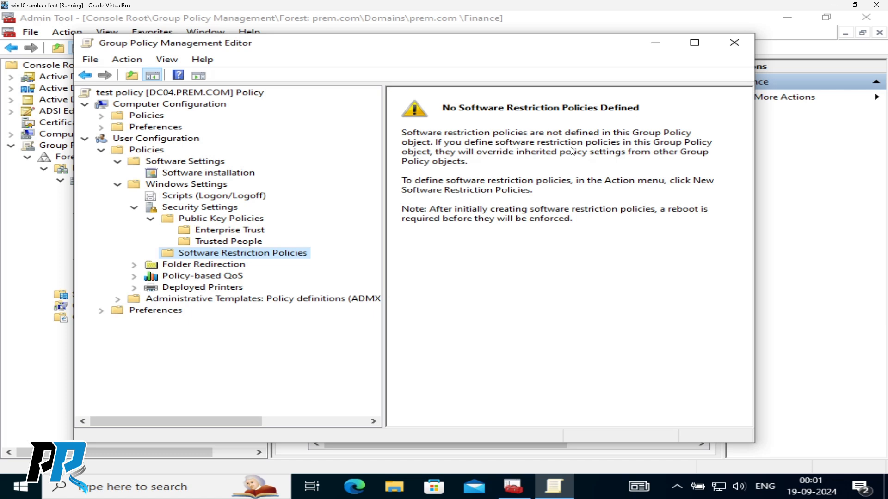
- Review Folder Redirection for Desktop, Start Menu, Documents, Pictures and Videos, then collapse it
double_click(185, 266)
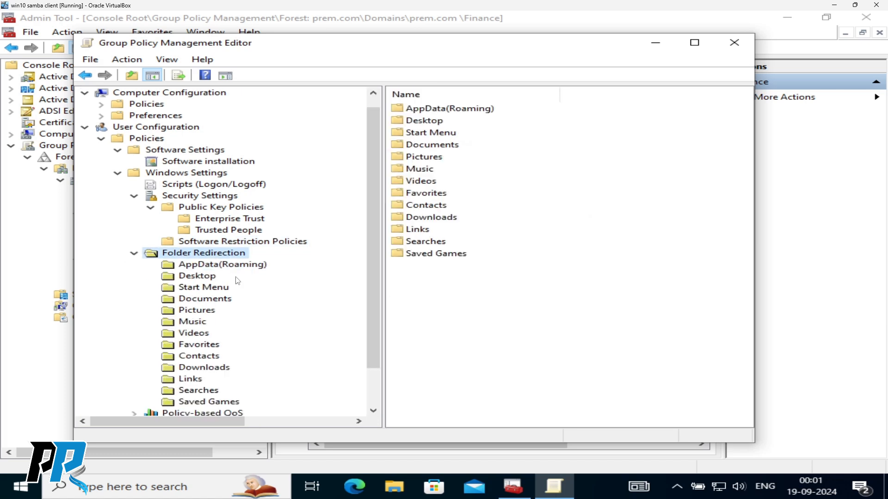
scroll(236, 280, "down", 1)
left_click(202, 234)
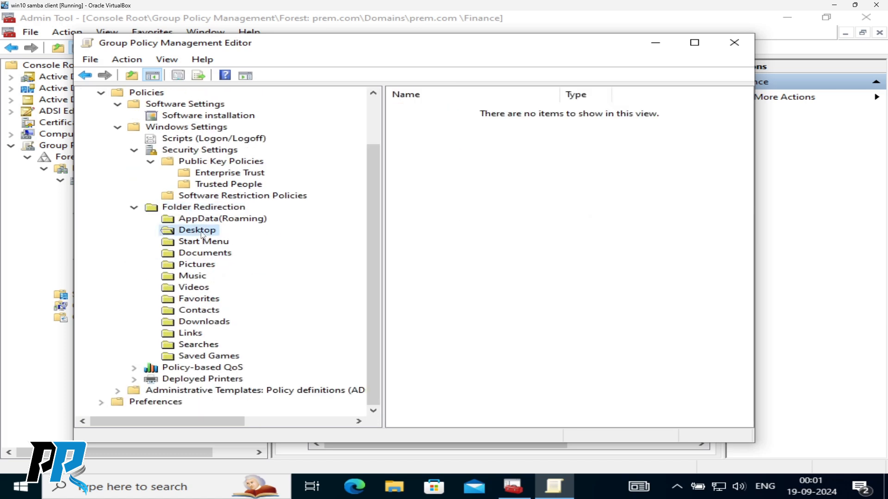
left_click(198, 243)
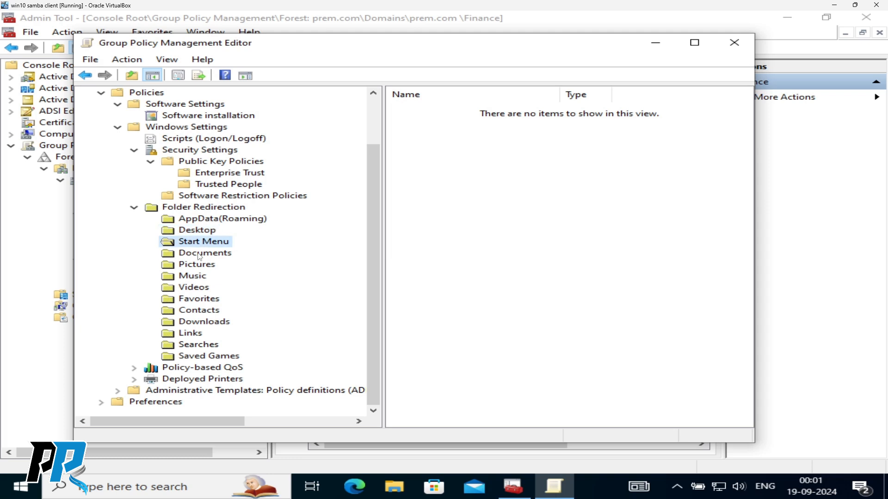
left_click(199, 255)
left_click(197, 266)
left_click(196, 288)
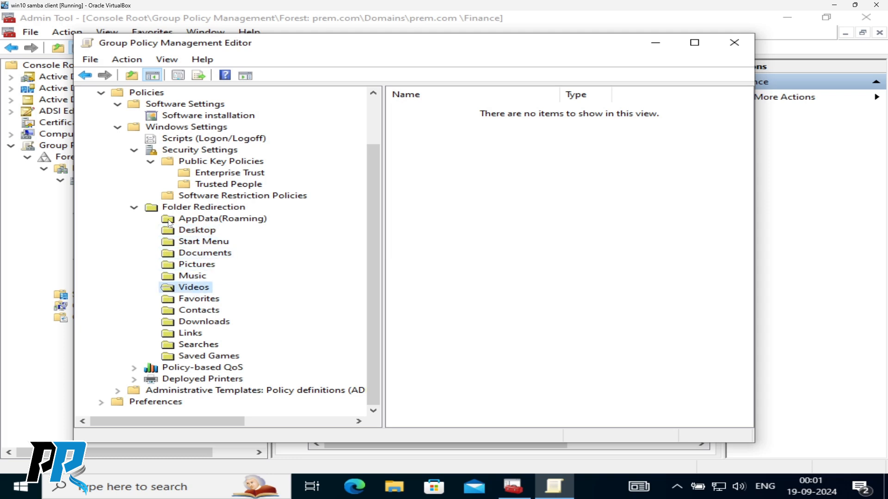
left_click(134, 209)
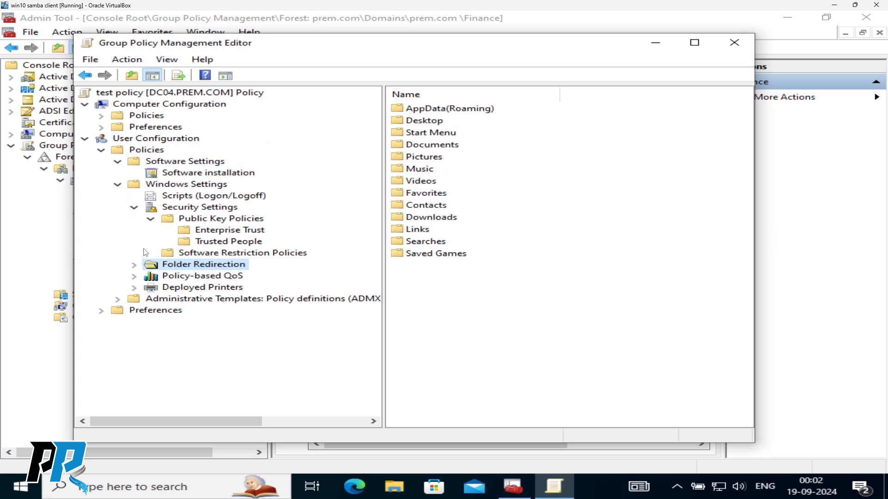
- View Policy-based QoS and the empty Deployed Printers list, then collapse Software and Windows Settings
left_click(181, 277)
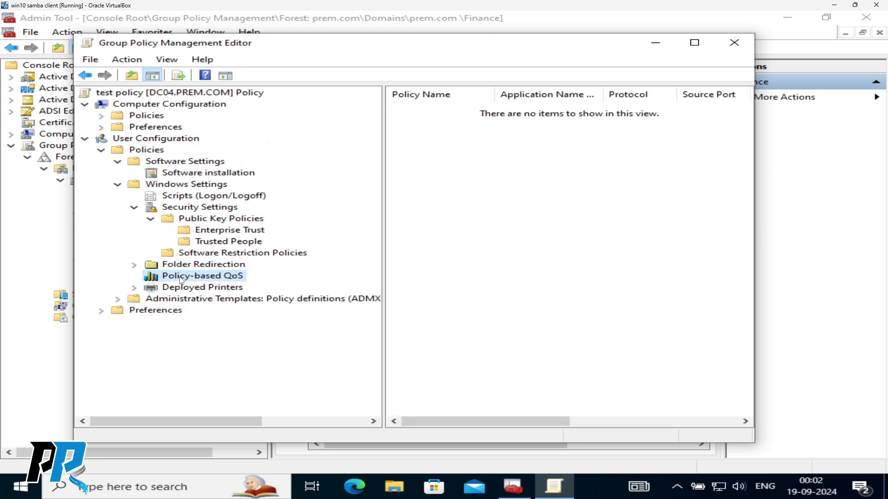
left_click(184, 288)
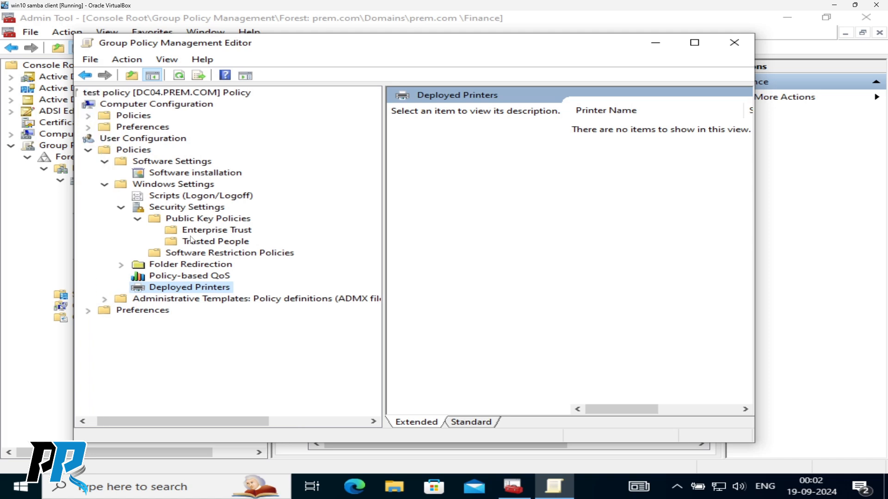
left_click(118, 163)
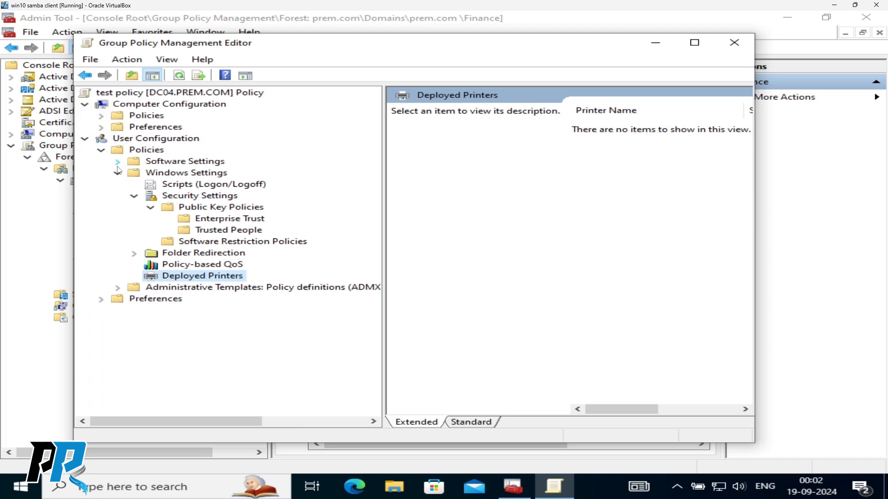
left_click(117, 173)
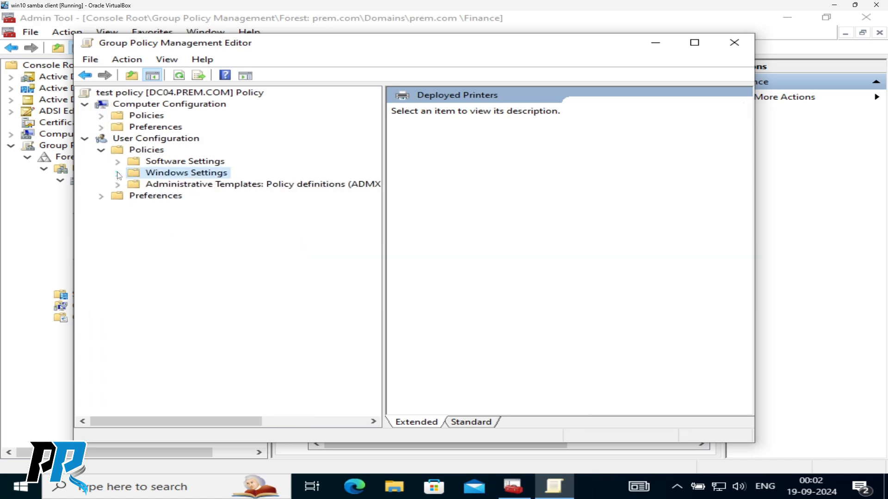
- List All Settings under Administrative Templates, read the LAN connection description, and use the Standard view
double_click(196, 187)
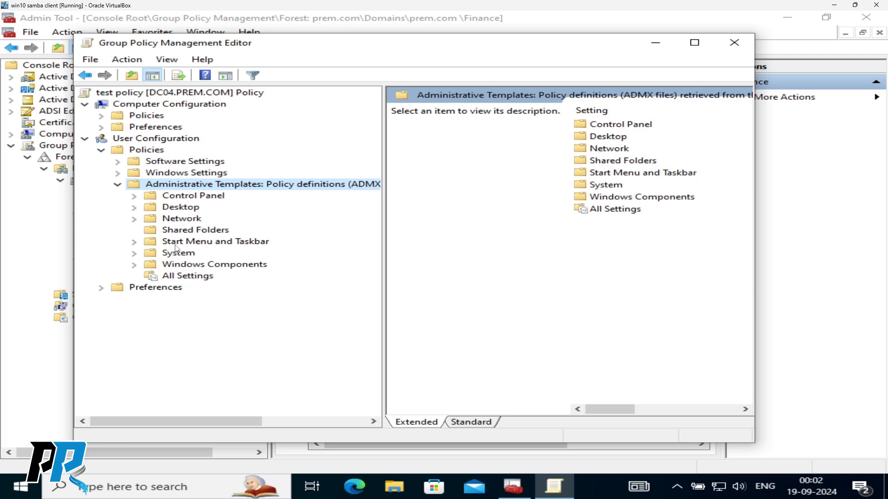
left_click(184, 277)
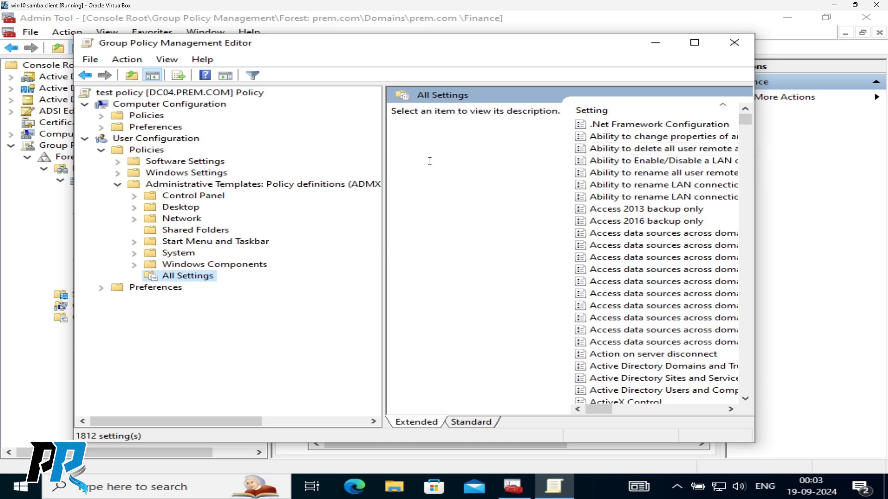
left_click(613, 161)
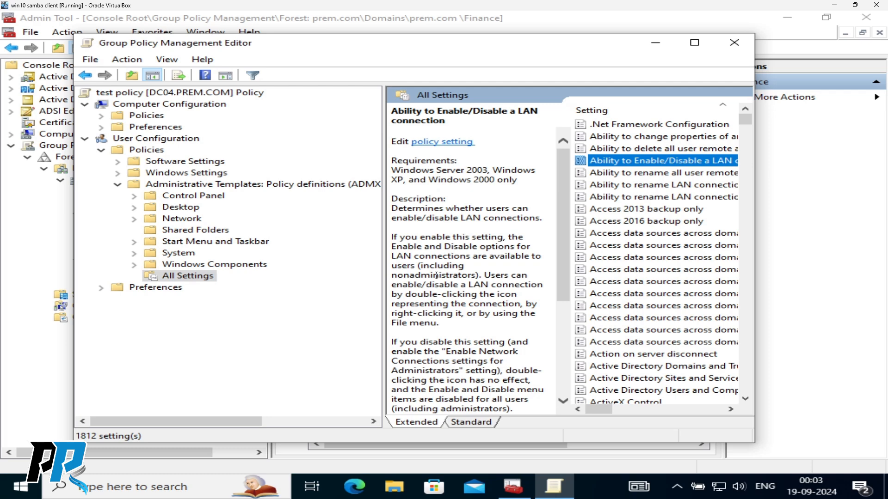
scroll(450, 266, "down", 5)
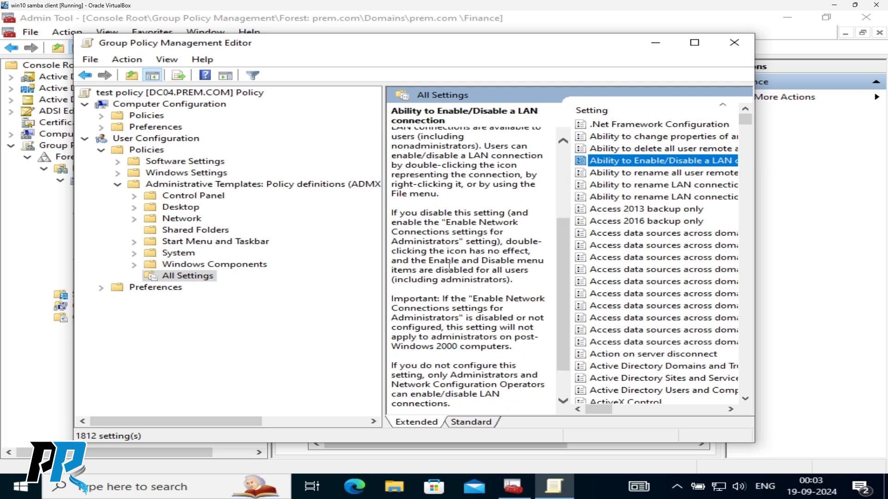
left_click(470, 422)
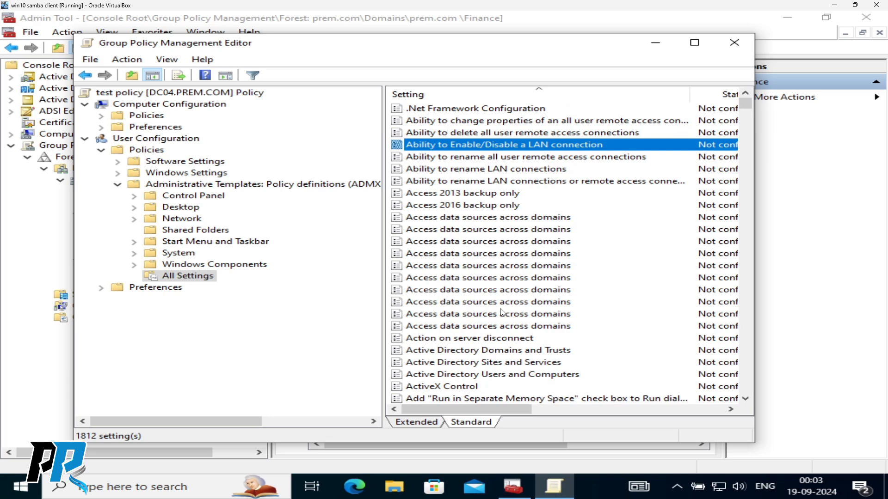
- Widen the list to reveal the State column, scroll through all 1812 settings, then expand Desktop
left_click_drag(385, 194, 299, 194)
scroll(439, 257, "down", 12)
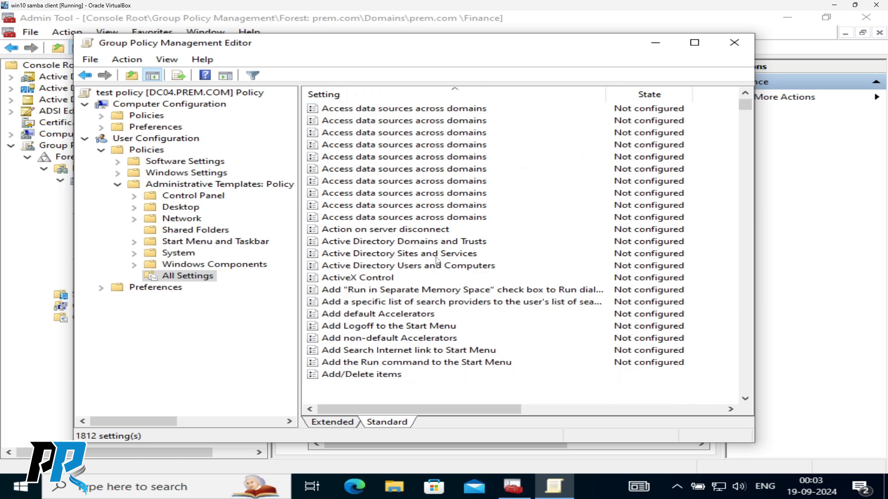
scroll(432, 223, "down", 4)
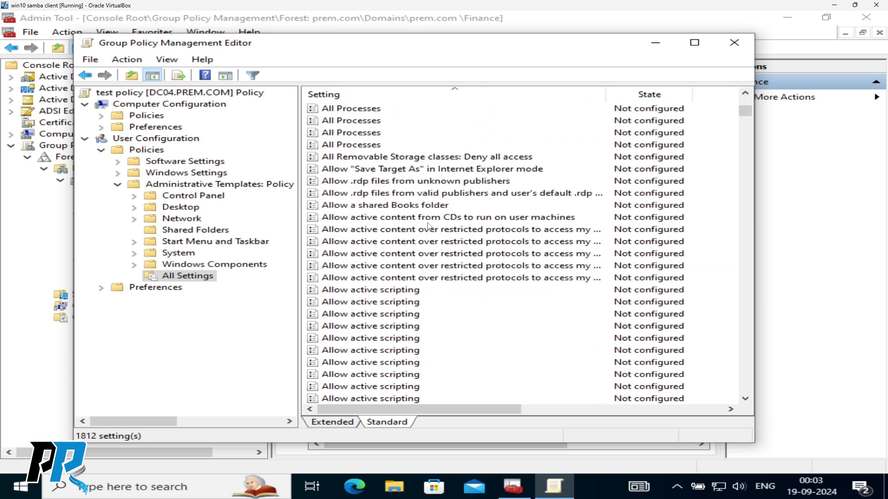
scroll(425, 226, "down", 15)
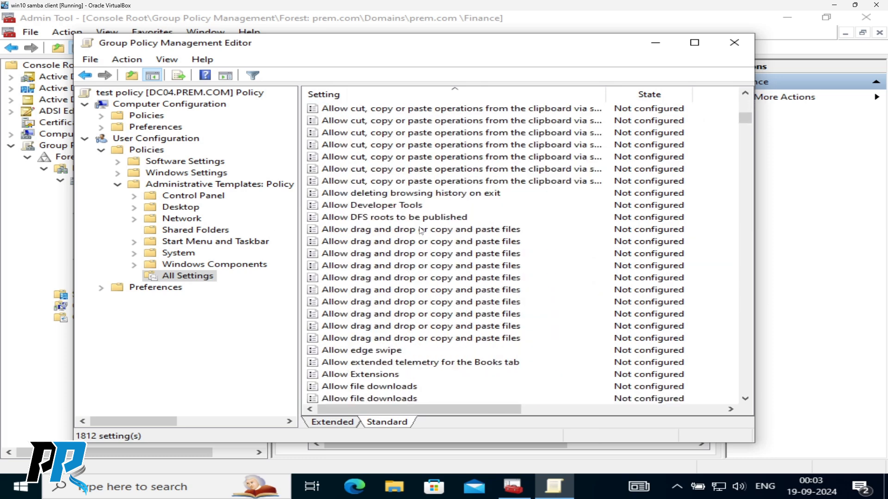
scroll(385, 267, "down", 20)
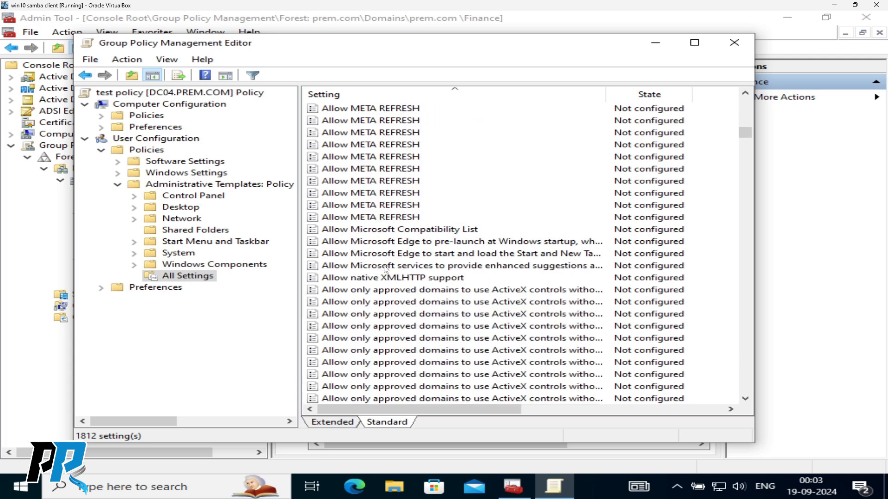
scroll(385, 270, "down", 10)
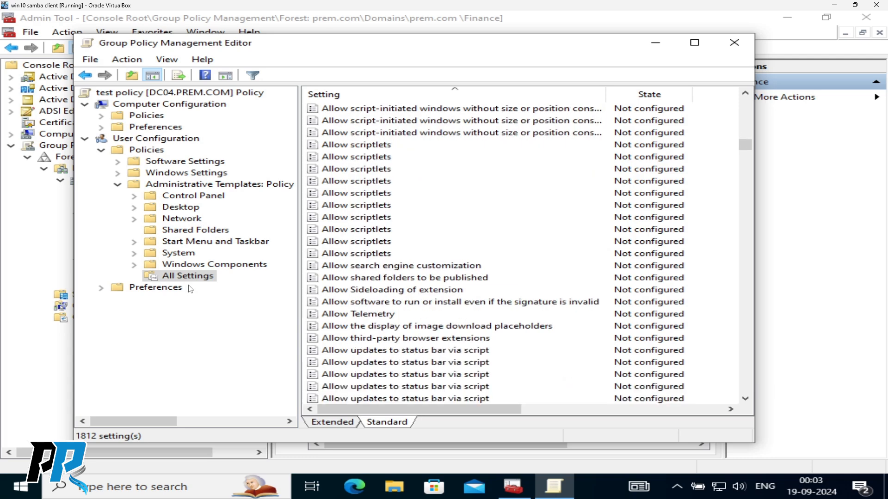
scroll(453, 220, "down", 20)
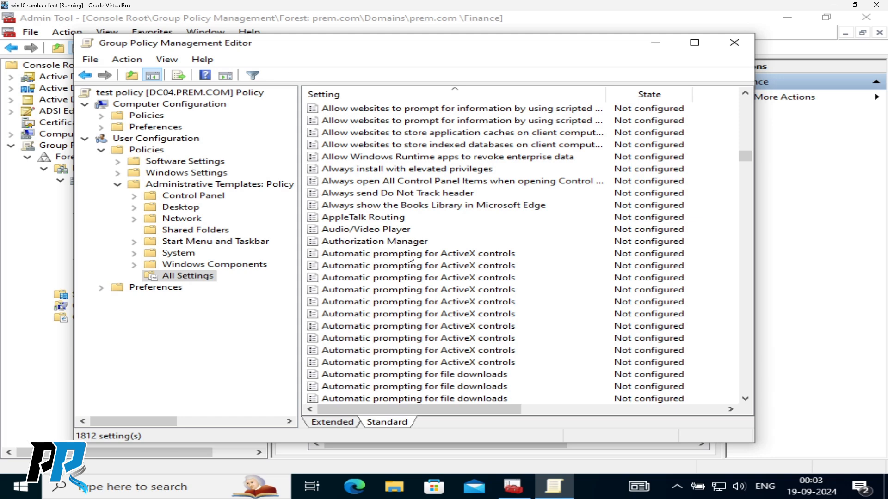
scroll(410, 259, "down", 5)
scroll(410, 260, "down", 15)
scroll(409, 262, "down", 20)
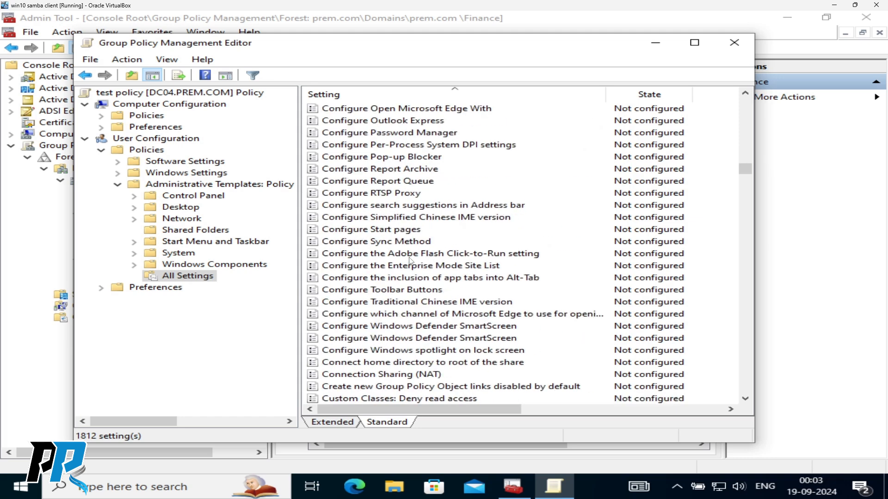
scroll(401, 289, "down", 18)
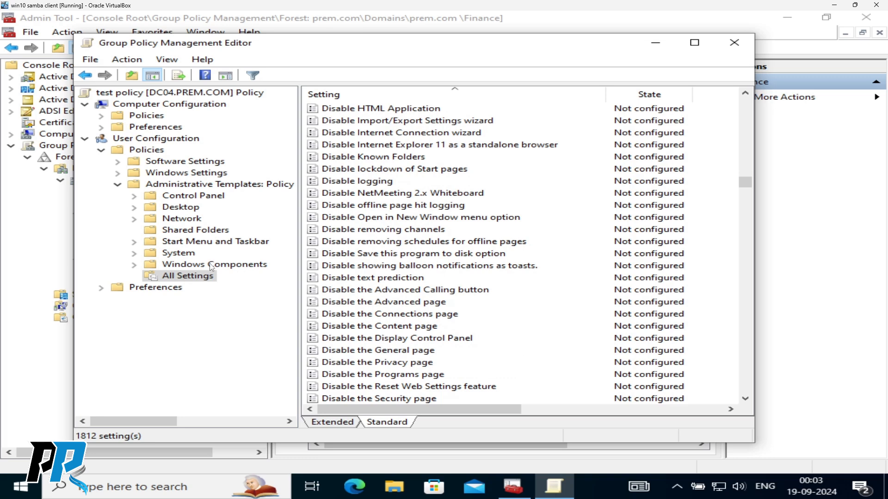
double_click(174, 209)
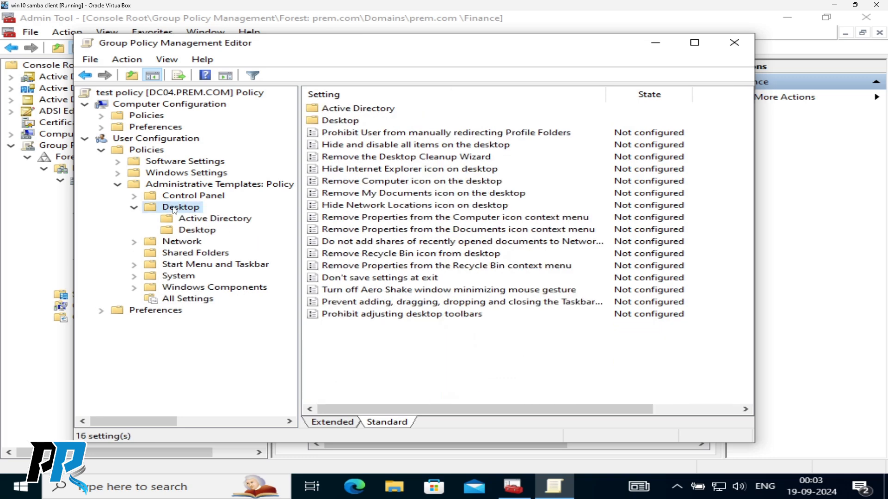
- Select the Desktop subfolder and open the Desktop Wallpaper setting's dialog
left_click(193, 232)
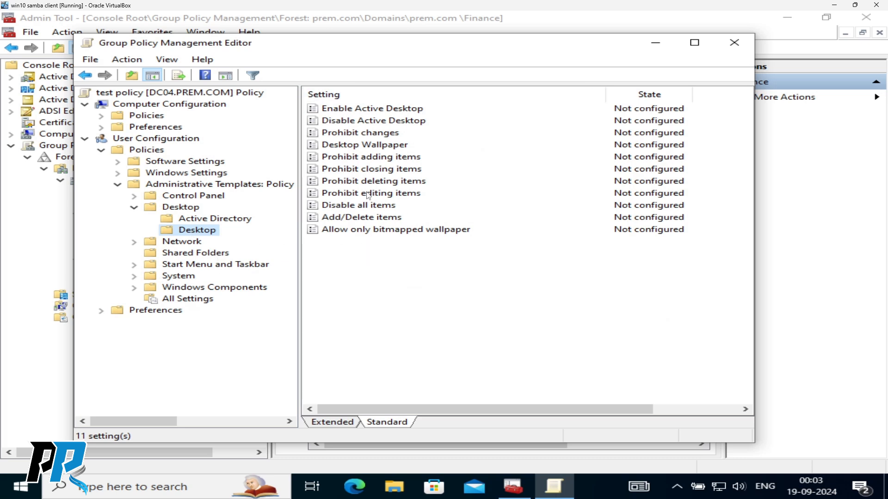
double_click(356, 147)
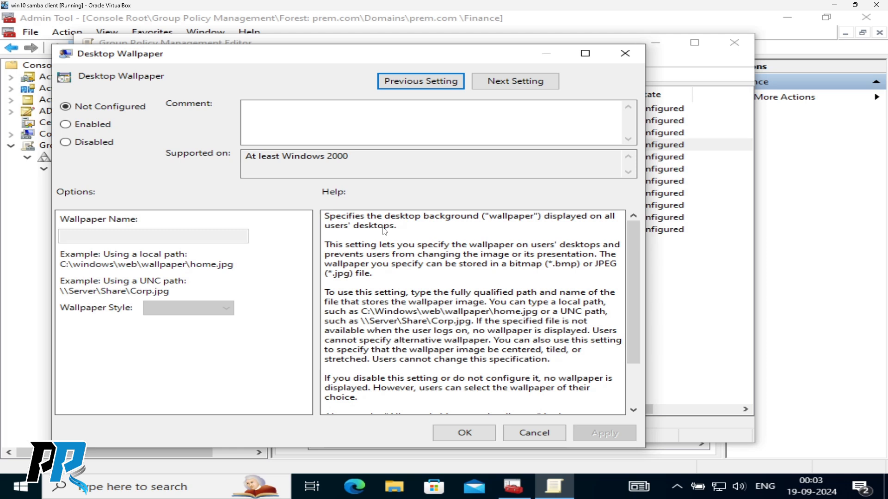
- Try Enabled with Wallpaper Style Fill and a blank name, then cancel without saving
left_click(65, 125)
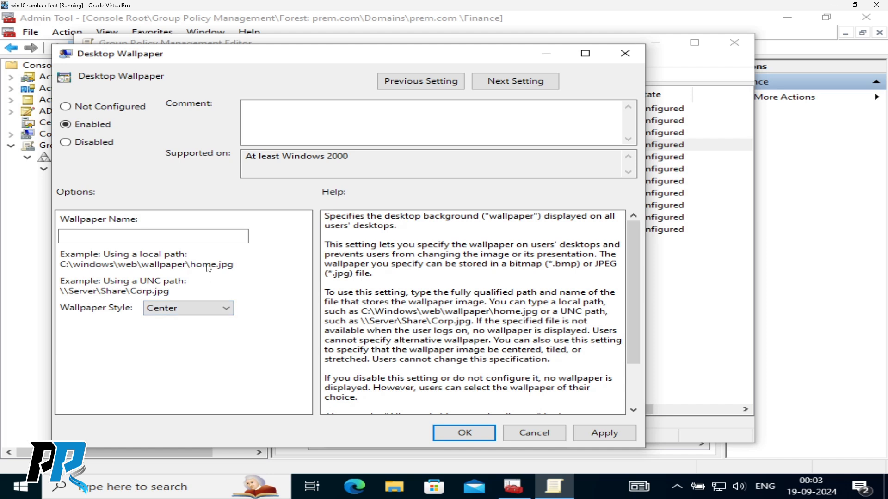
left_click(152, 235)
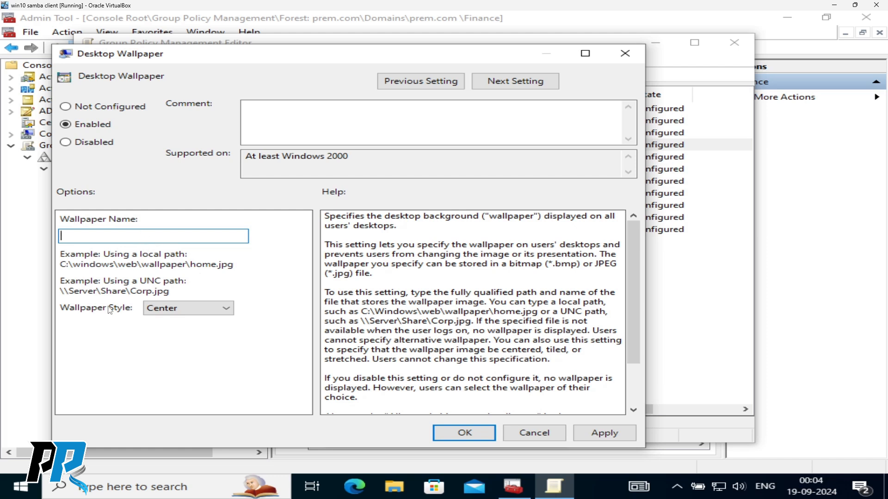
left_click(226, 309)
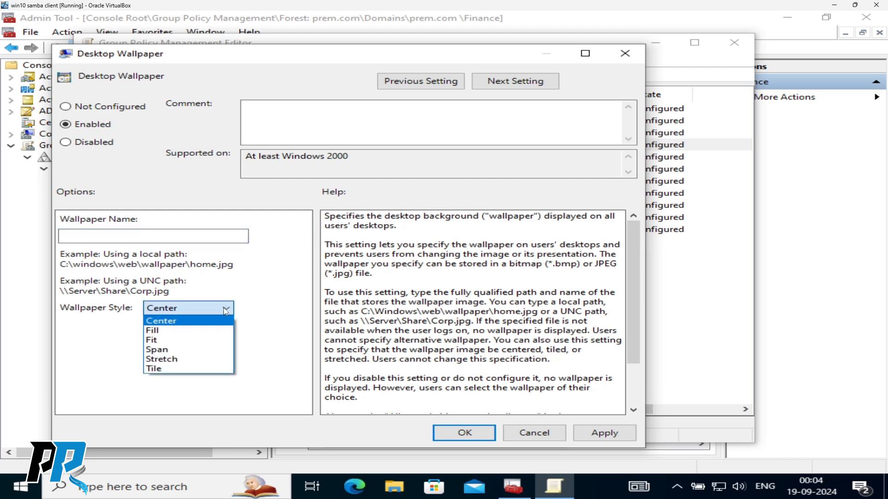
left_click(157, 330)
left_click(178, 315)
left_click(156, 330)
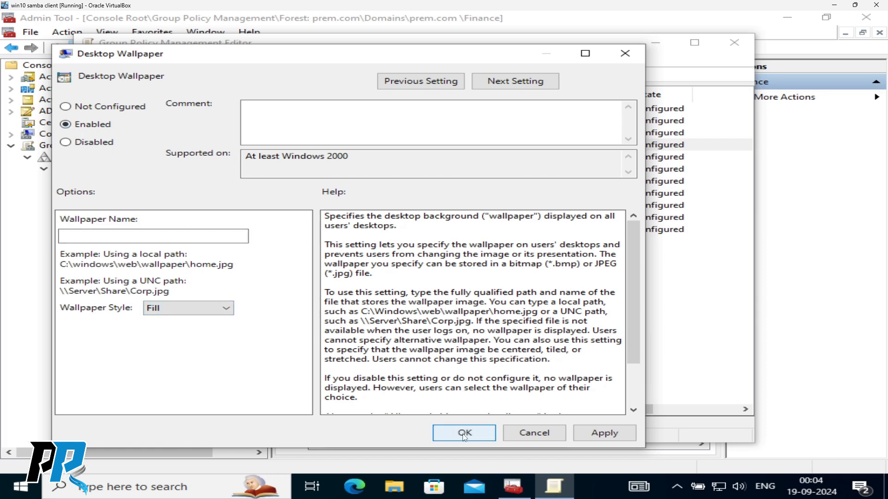
left_click(90, 237)
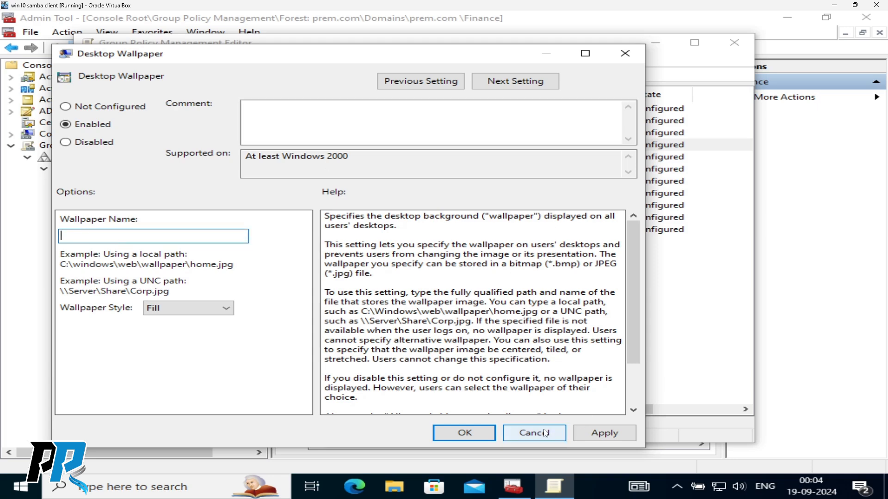
left_click(514, 433)
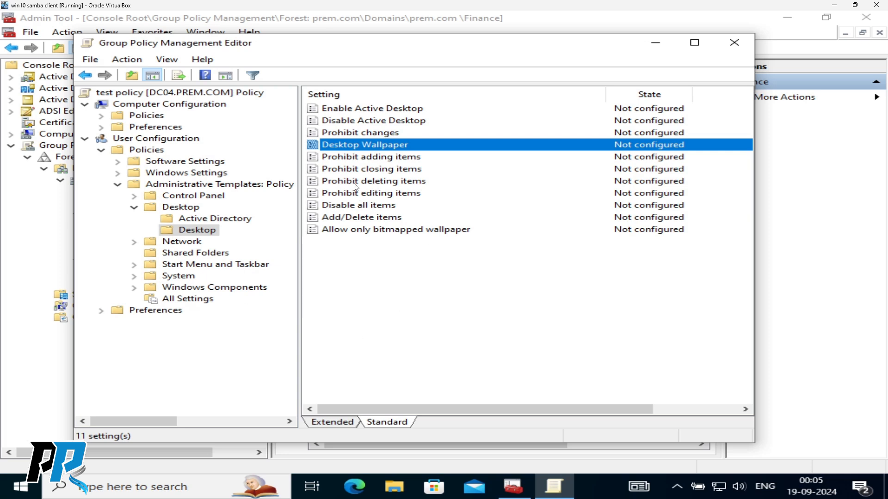
- Try setting the Prohibit deleting items policy to Enabled, then discard the change
left_click(374, 172)
left_click(374, 183)
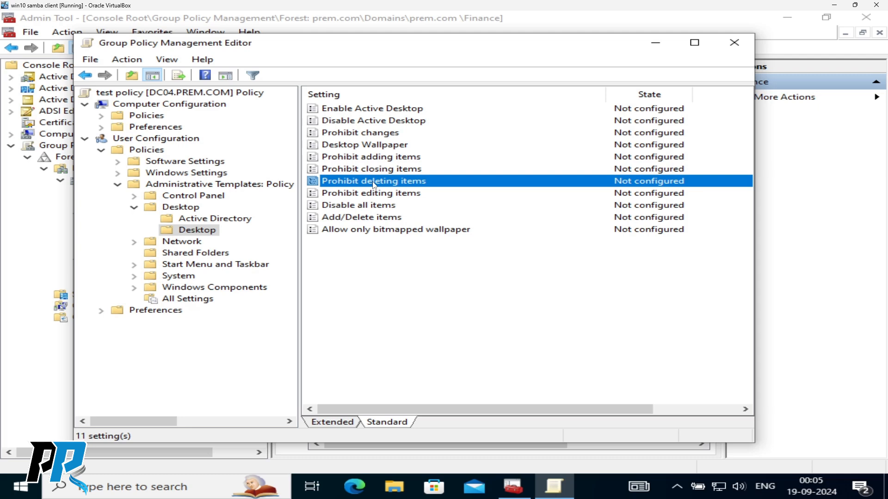
double_click(375, 183)
left_click(109, 142)
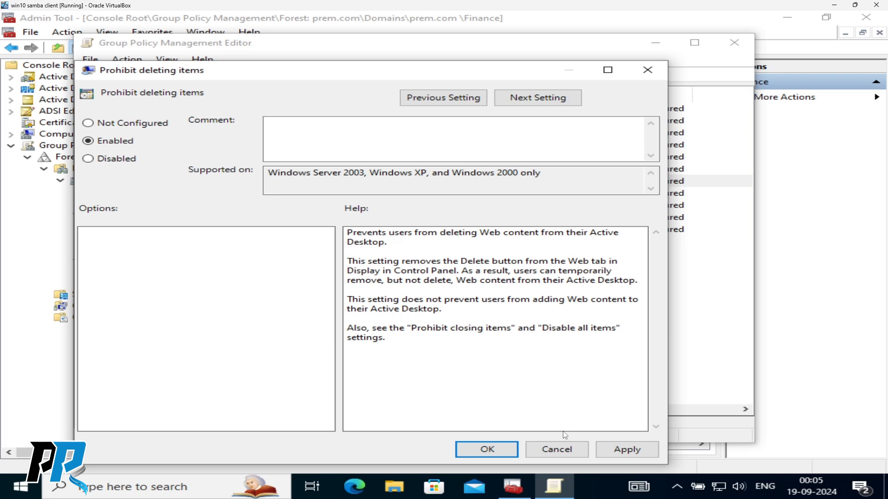
left_click(561, 449)
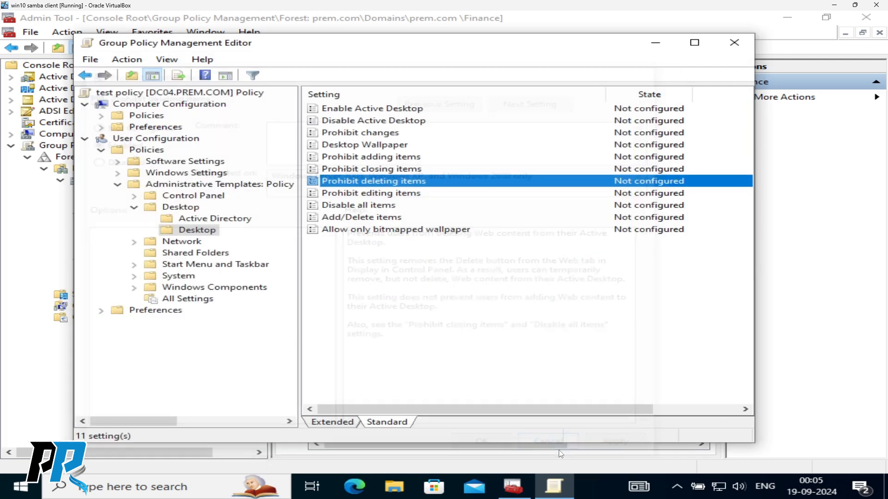
- Expand Network and review the Network Connections policies, briefly checking the guest's network tray options
double_click(174, 242)
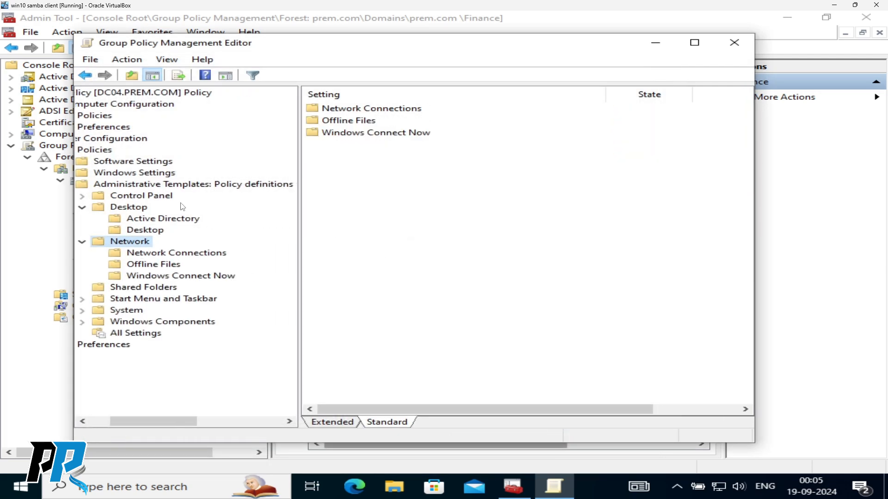
left_click(154, 253)
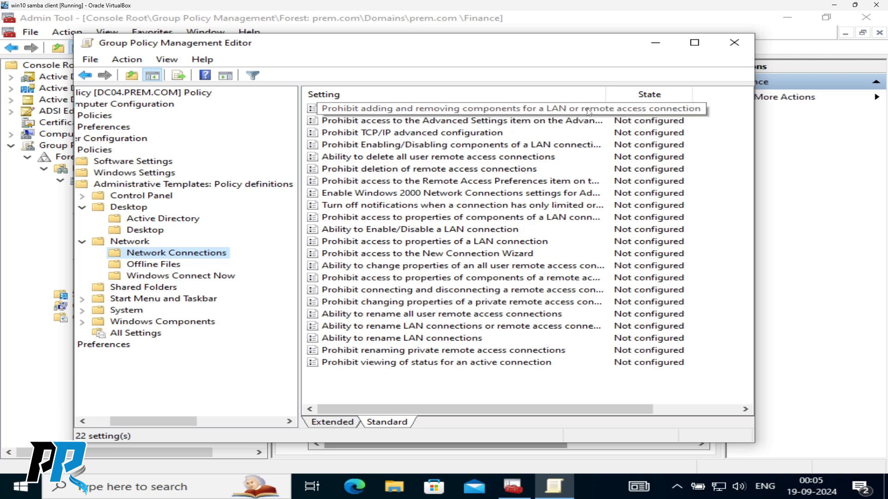
left_click(394, 134)
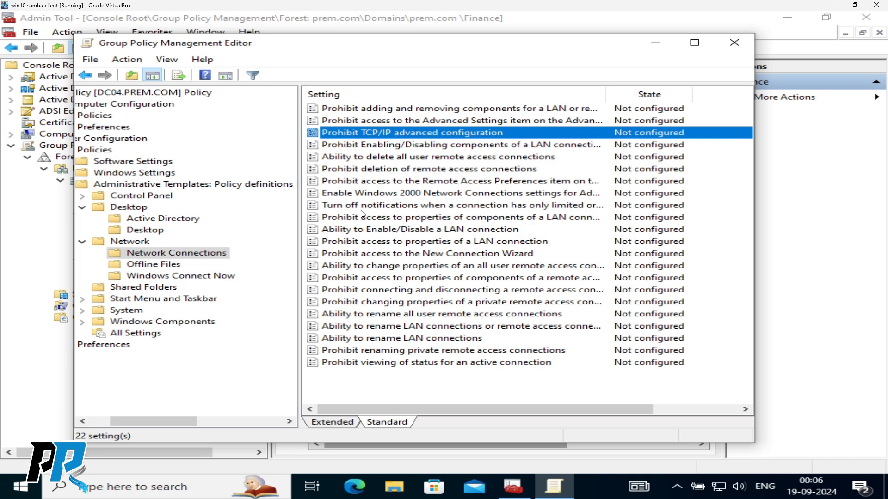
left_click(369, 194)
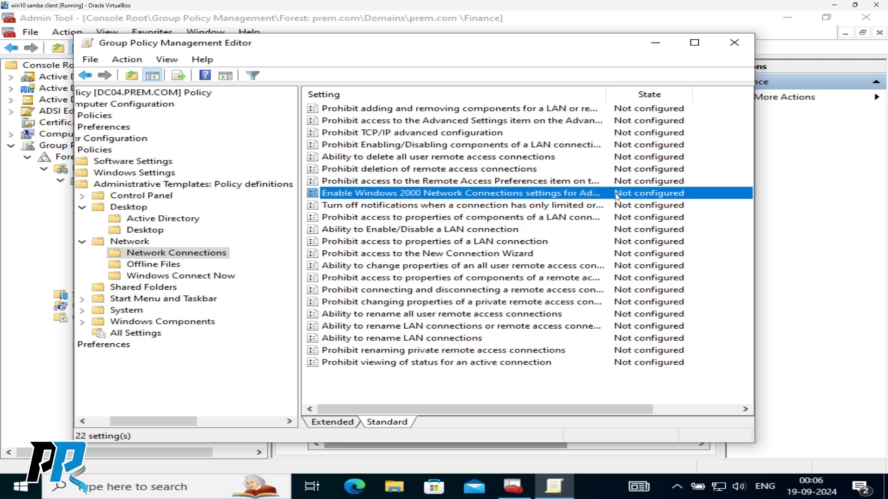
left_click(392, 244)
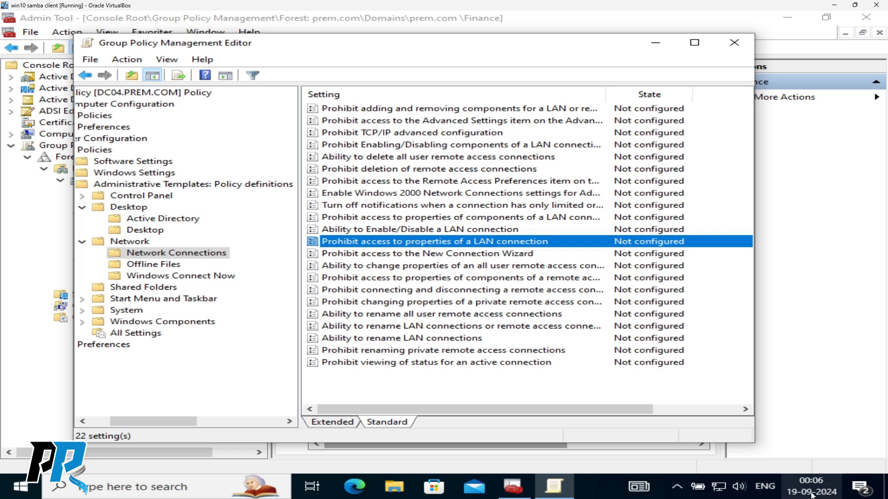
right_click(720, 491)
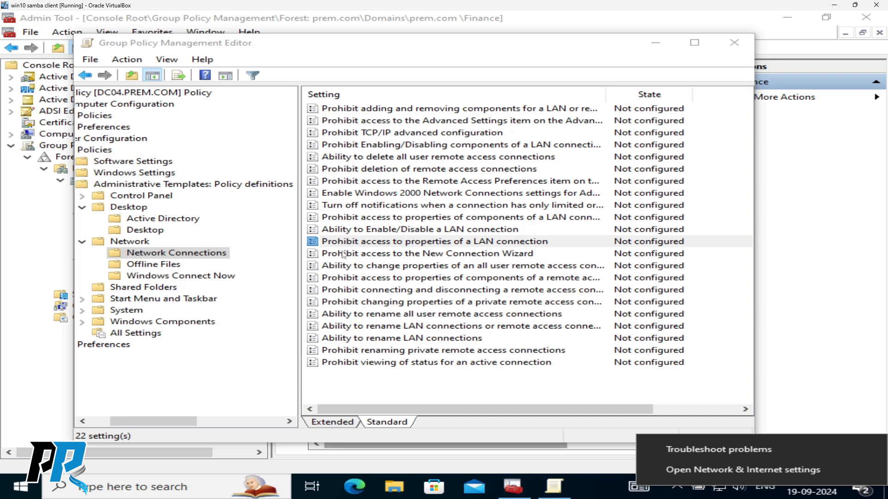
left_click(391, 242)
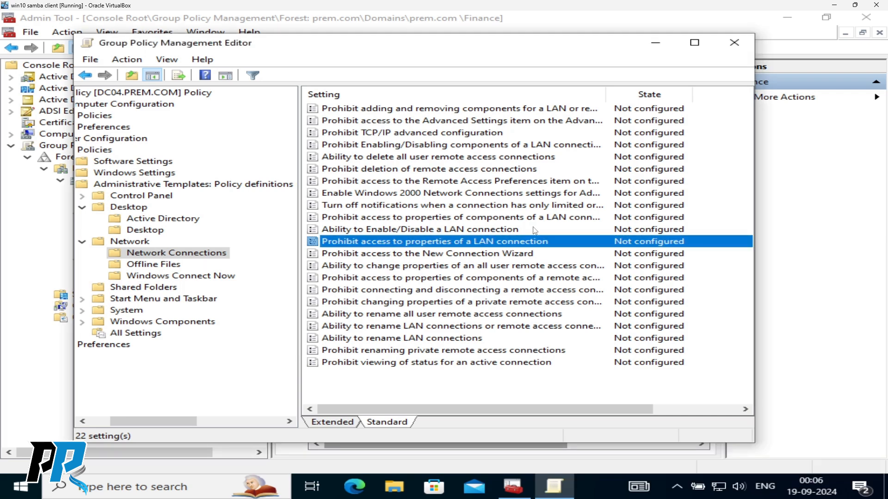
- Browse Offline Files, Windows Connect Now, Shared Folders, then expand Start Menu and Taskbar
left_click(163, 267)
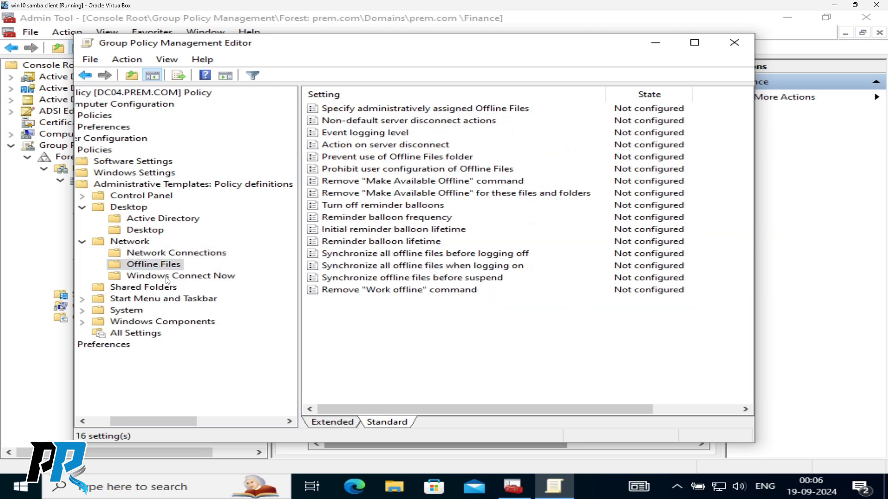
left_click(168, 277)
left_click(147, 289)
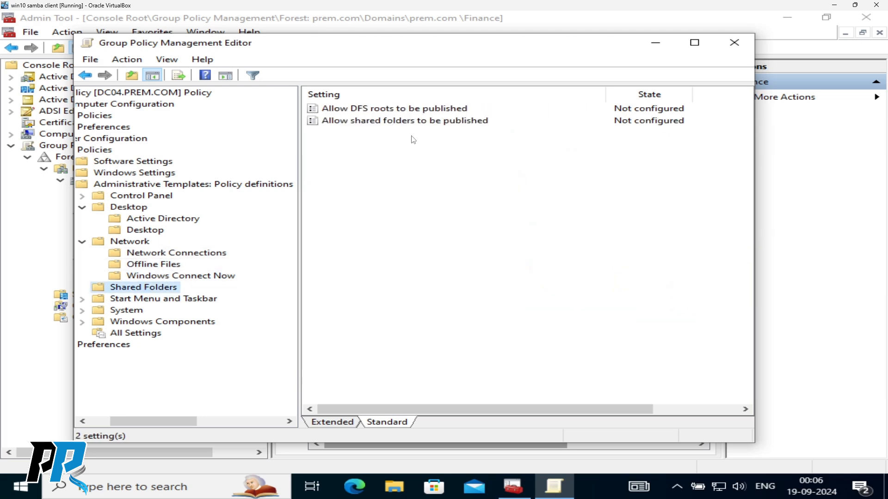
left_click(154, 300)
double_click(154, 301)
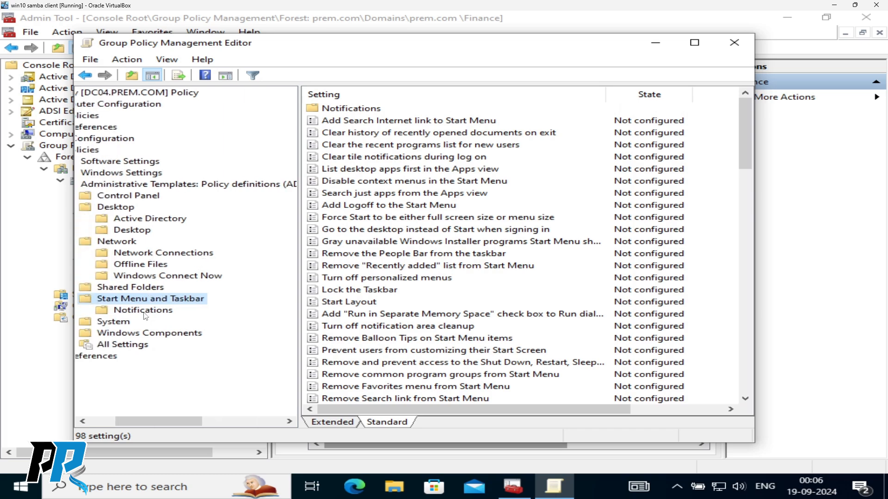
- Review Notifications and the Start Menu and Taskbar policies, down to Remove Logoff on the Start Menu
left_click(145, 311)
left_click(153, 300)
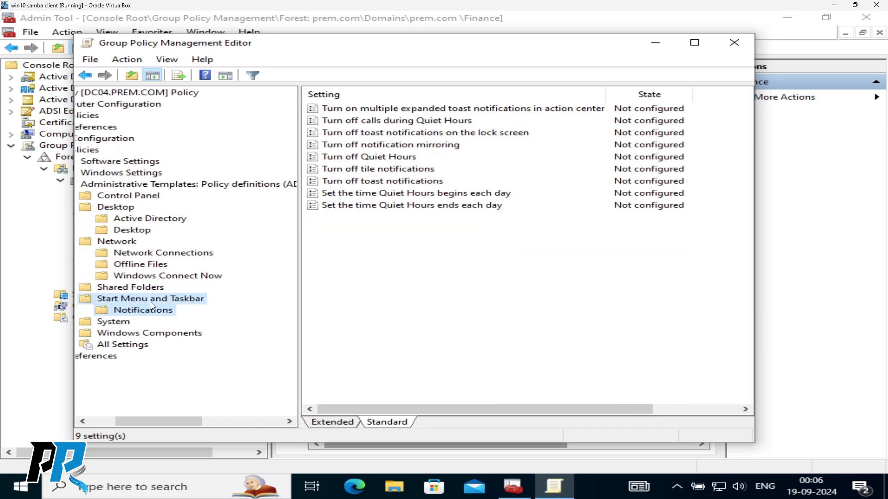
left_click(387, 122)
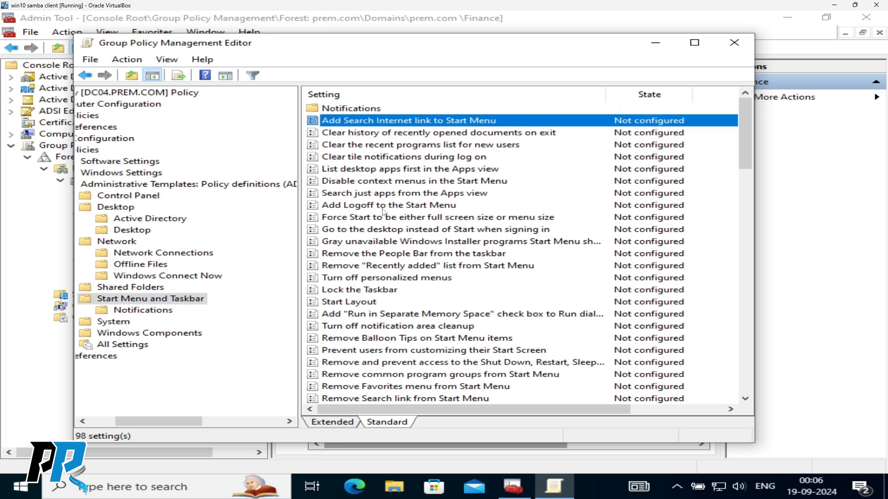
left_click(354, 292)
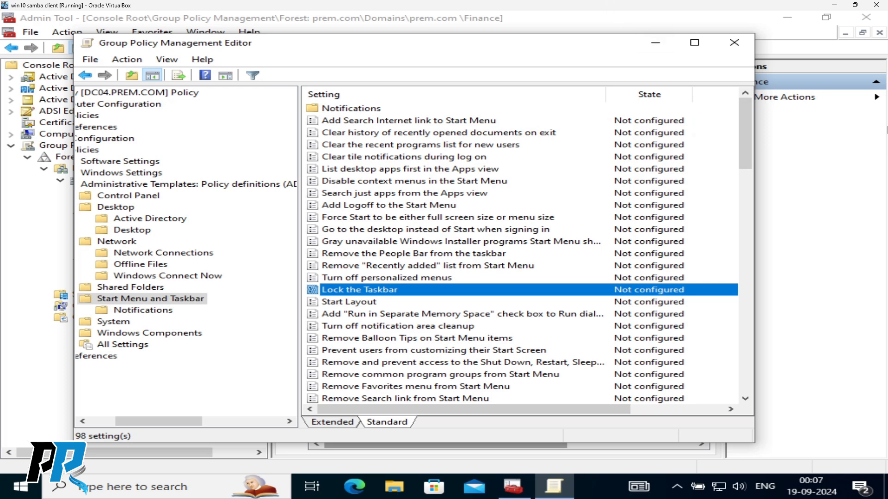
scroll(403, 232, "down", 1)
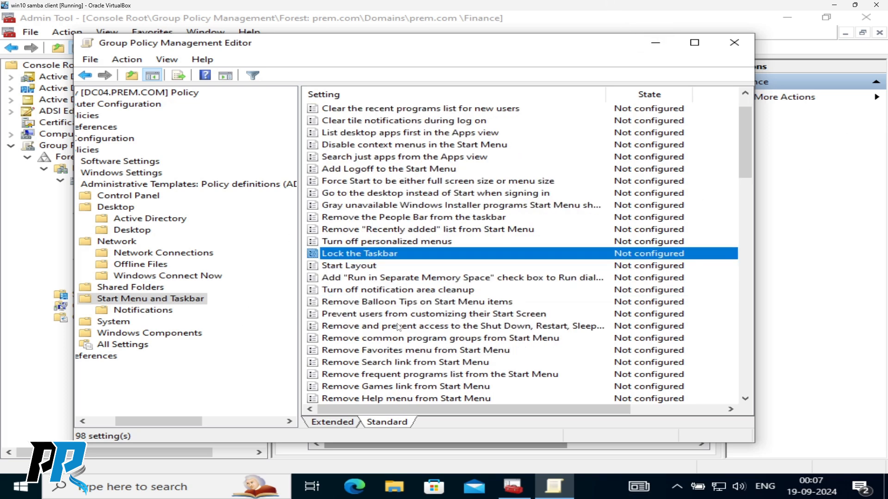
scroll(398, 326, "down", 4)
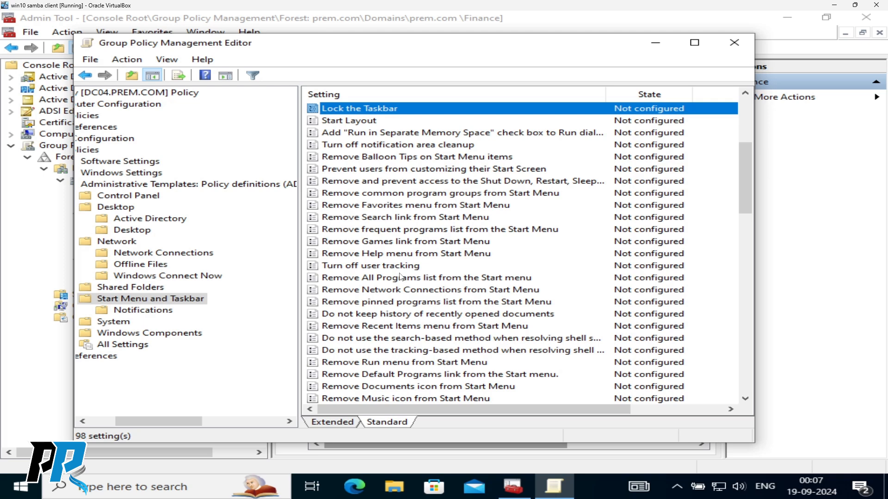
scroll(409, 262, "down", 10)
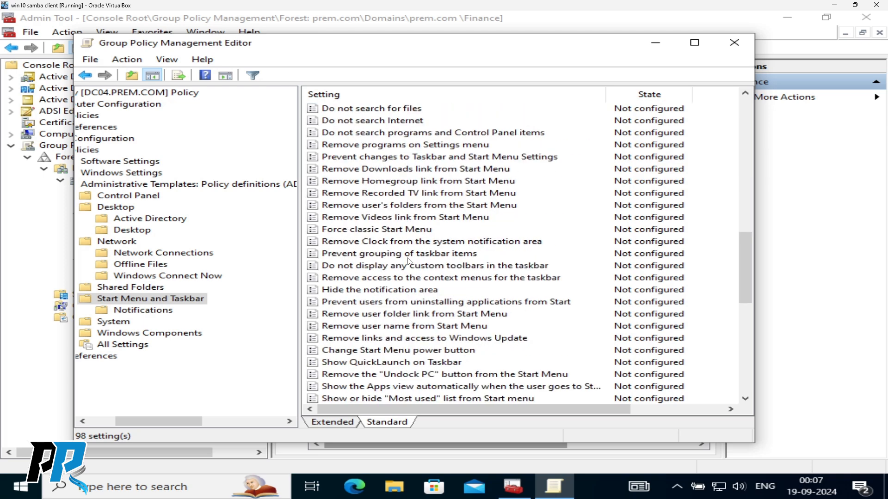
scroll(409, 262, "down", 10)
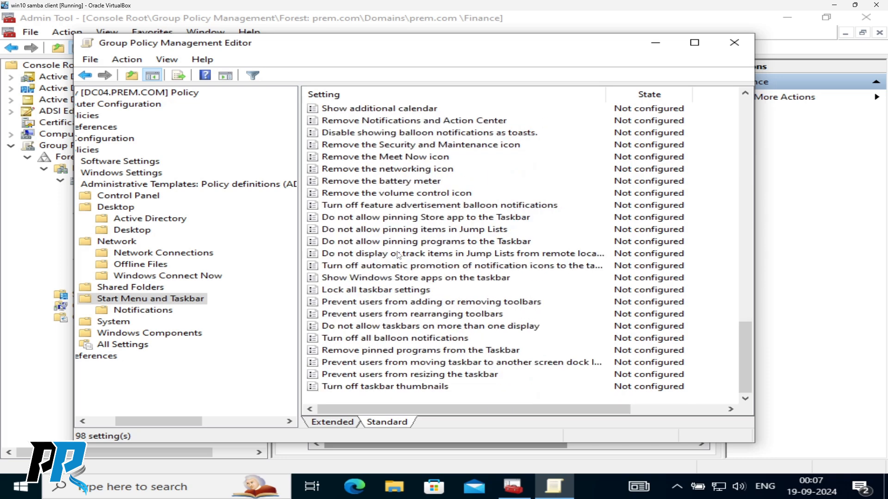
scroll(399, 254, "up", 3)
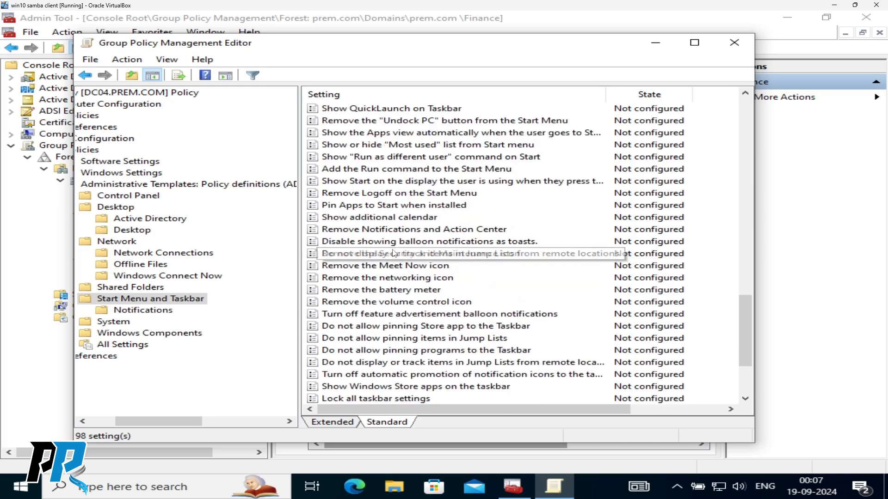
left_click(371, 230)
left_click(361, 219)
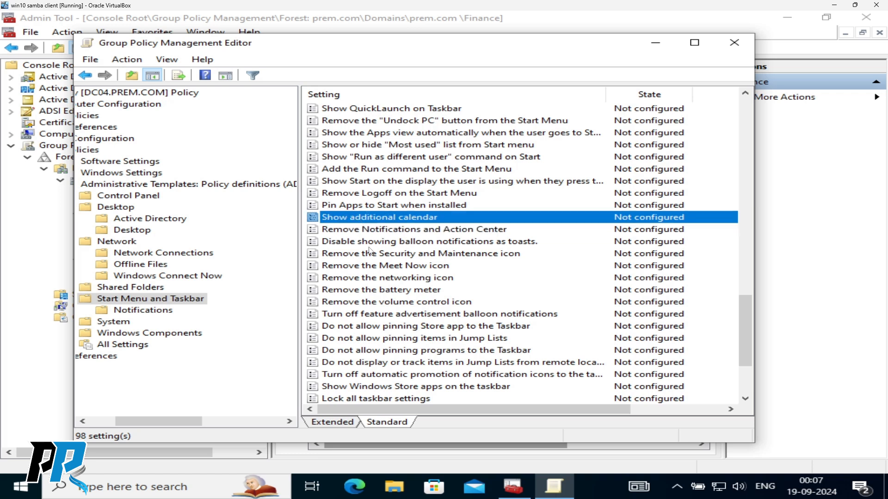
left_click(367, 194)
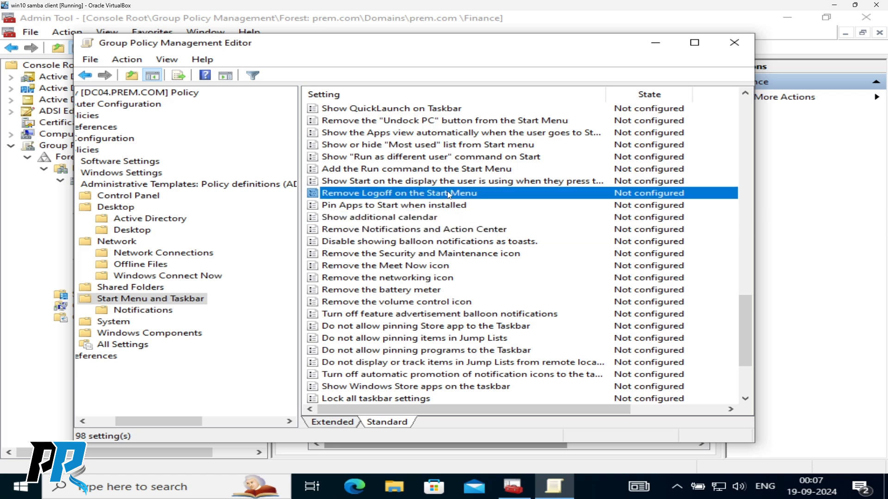
- Open the guest Start menu and its quick-link shut down or sign out options
left_click(24, 488)
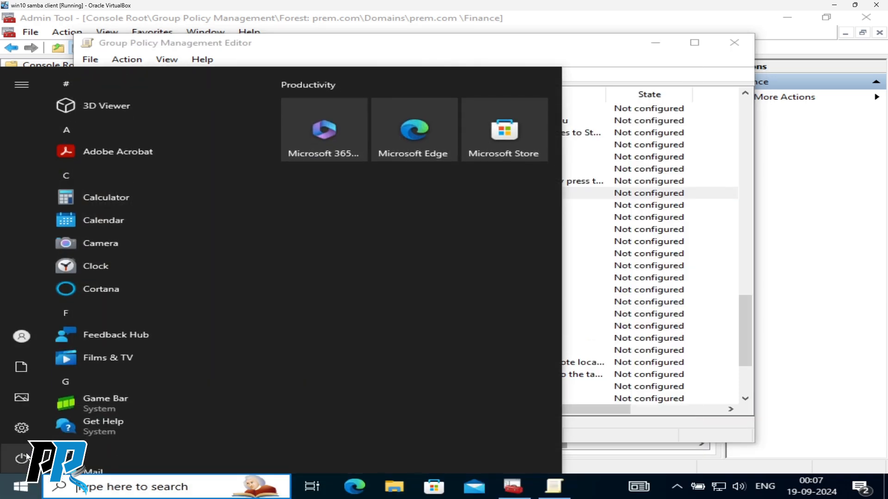
mouse_move(23, 460)
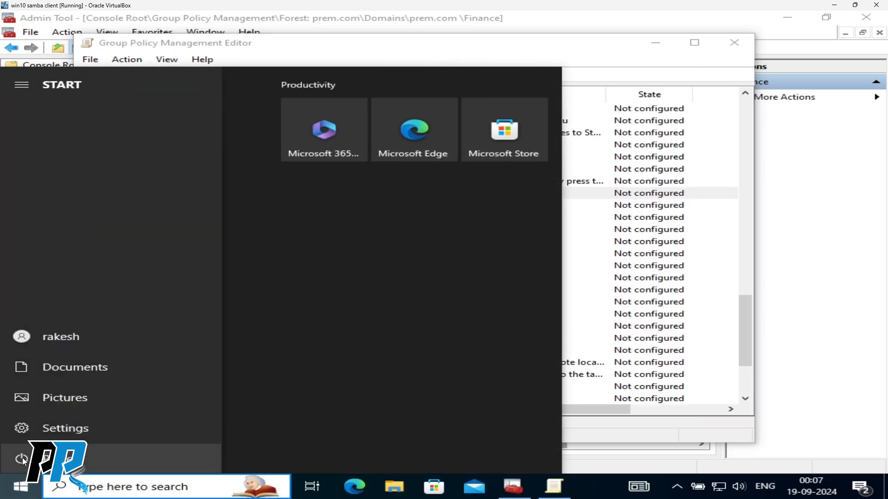
right_click(21, 489)
- Dismiss the power submenu and the Start quick-link menu
mouse_move(162, 453)
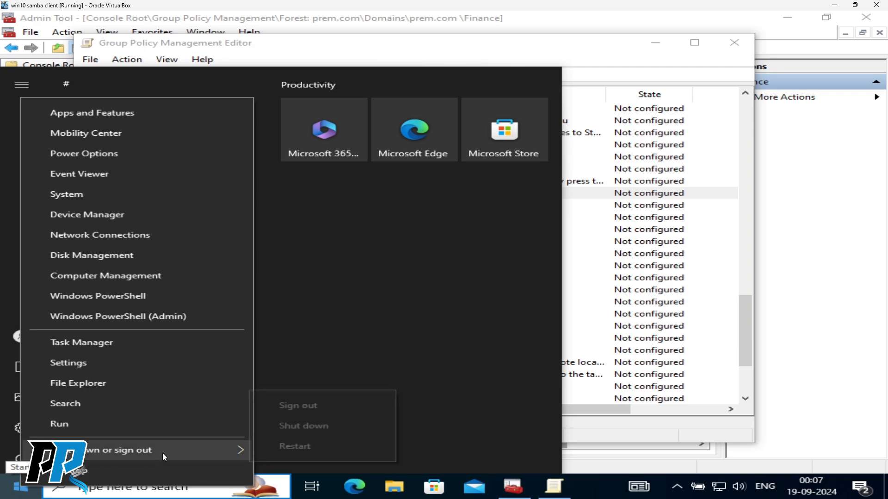
left_click(296, 406)
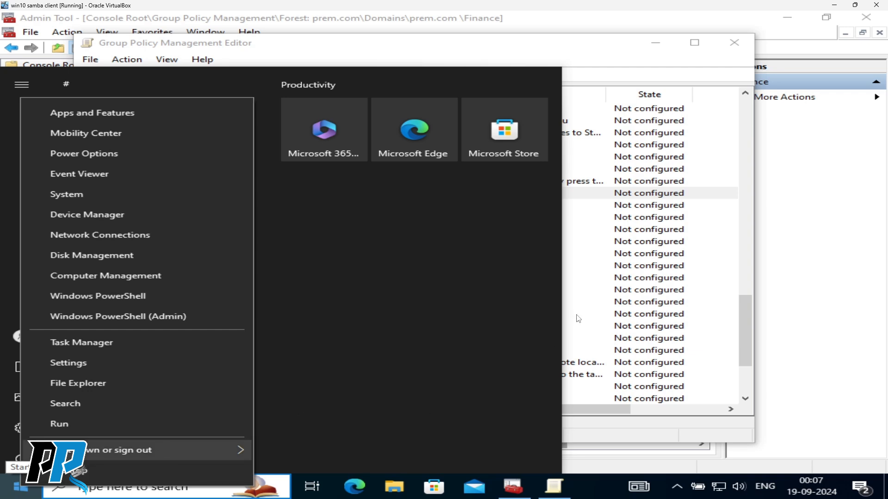
left_click(581, 282)
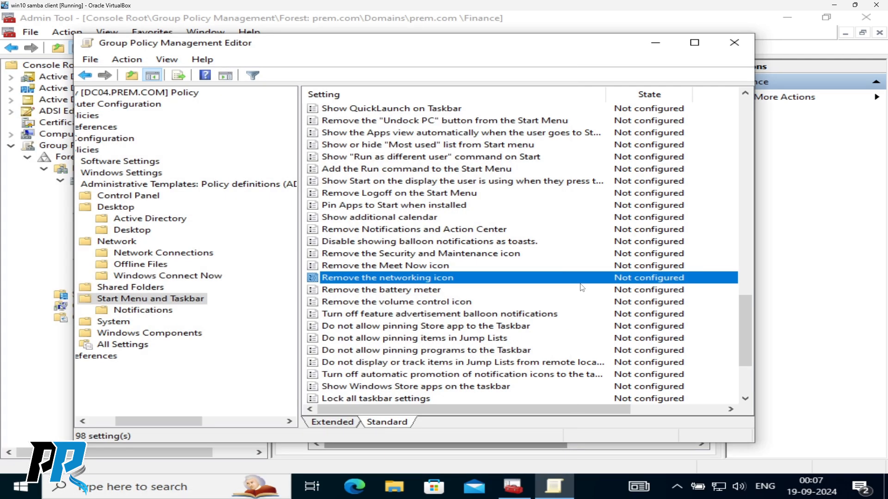
- Select Remove the battery meter, then open the Remove the volume control icon policy
left_click(387, 291)
mouse_move(696, 488)
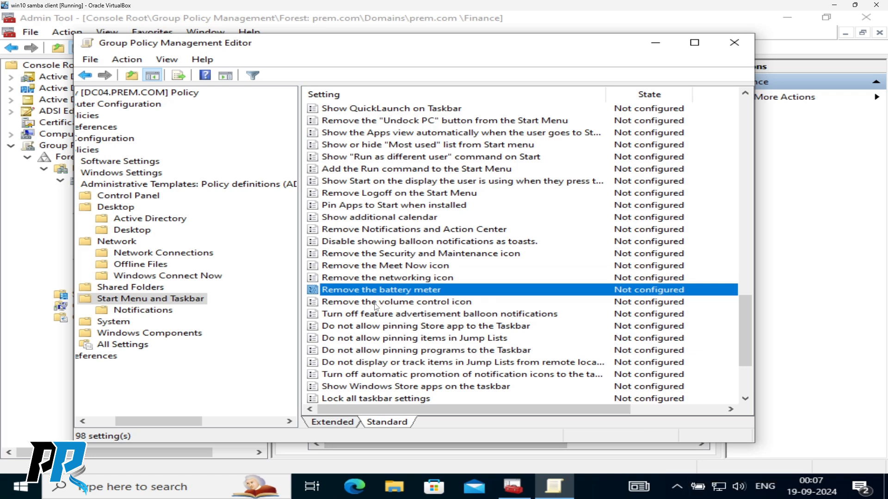
mouse_move(740, 489)
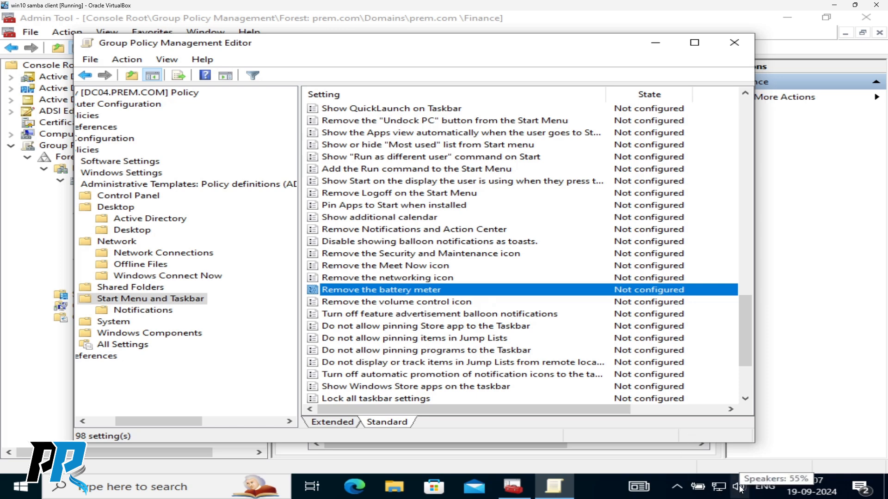
scroll(461, 334, "down", 3)
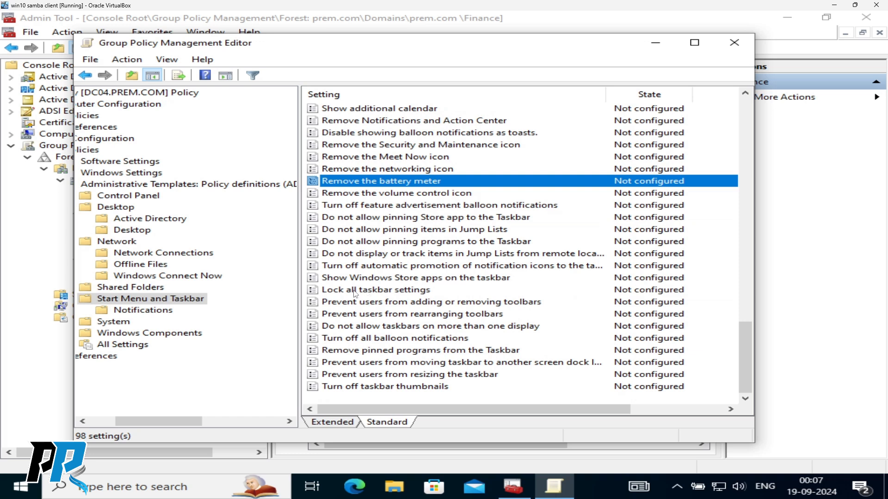
left_click(379, 195)
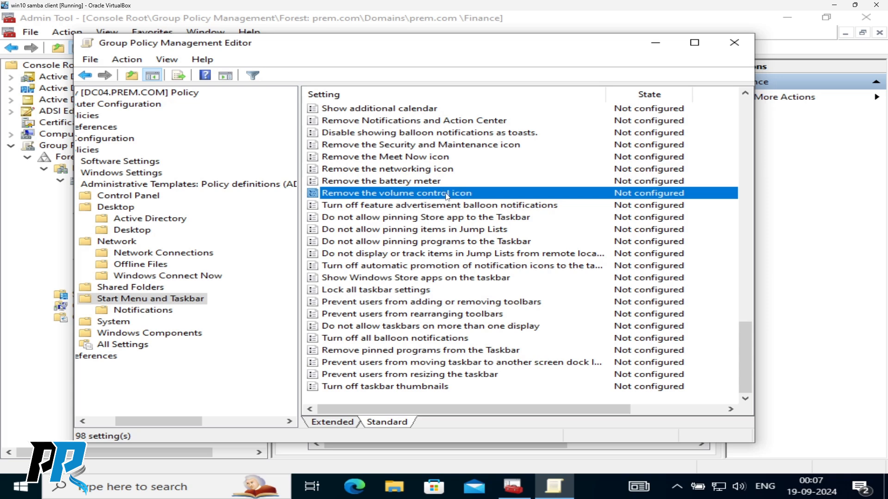
double_click(420, 197)
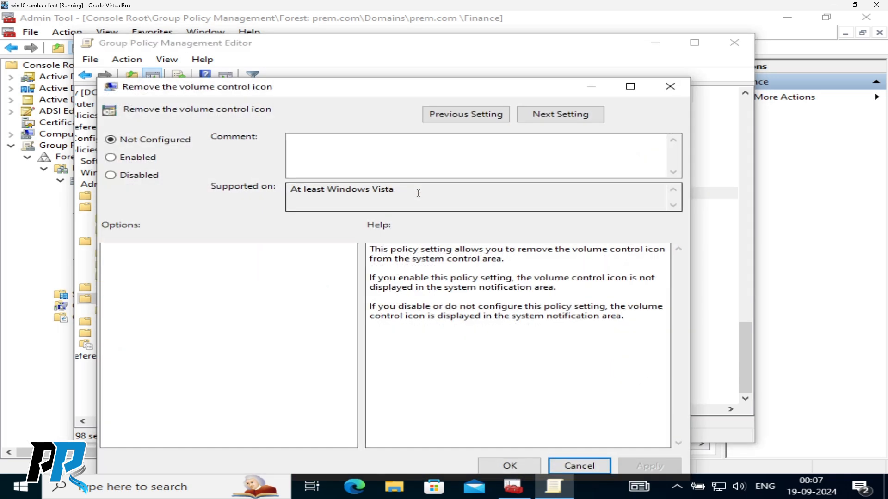
- Enable Remove the volume control icon, apply and confirm it, then close the policy editor
left_click(119, 158)
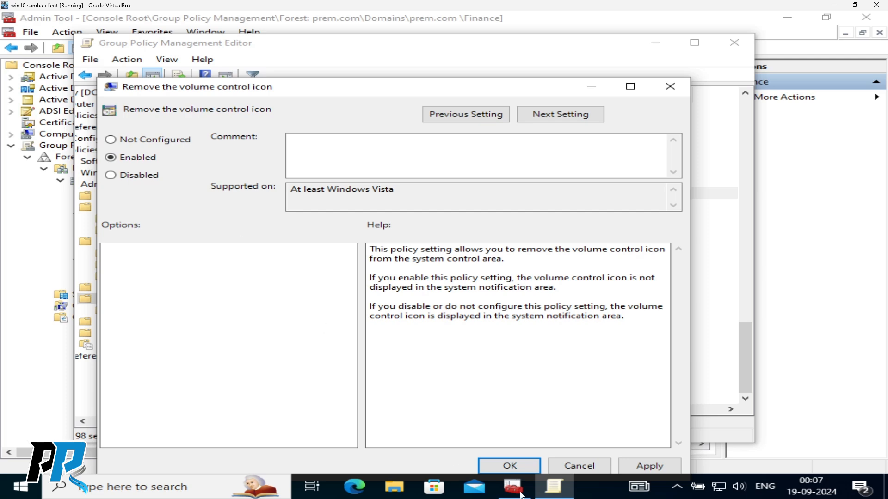
left_click(657, 467)
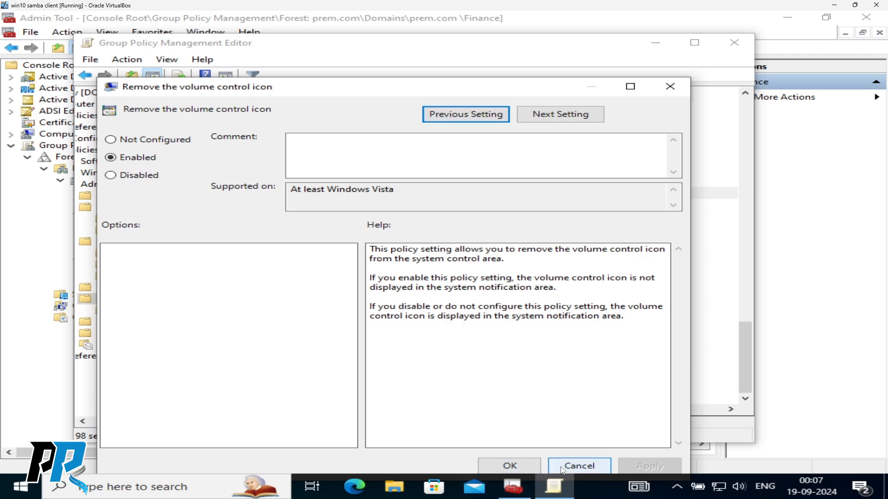
left_click(517, 468)
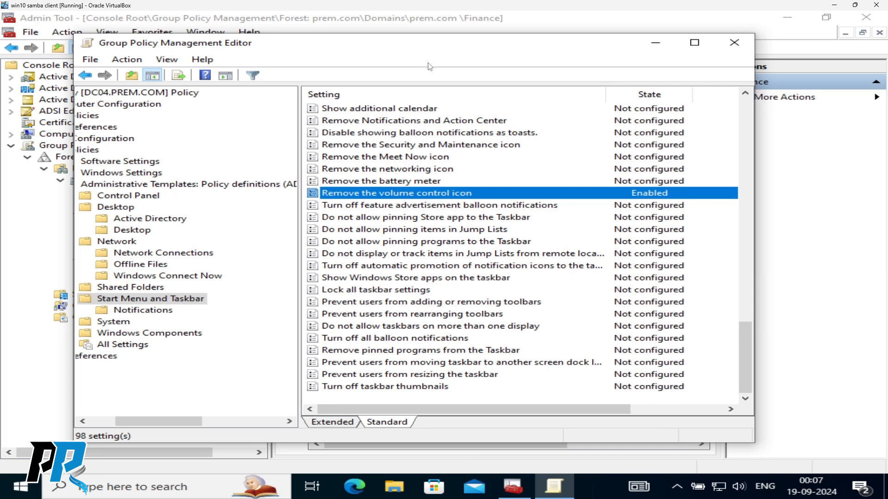
left_click(734, 43)
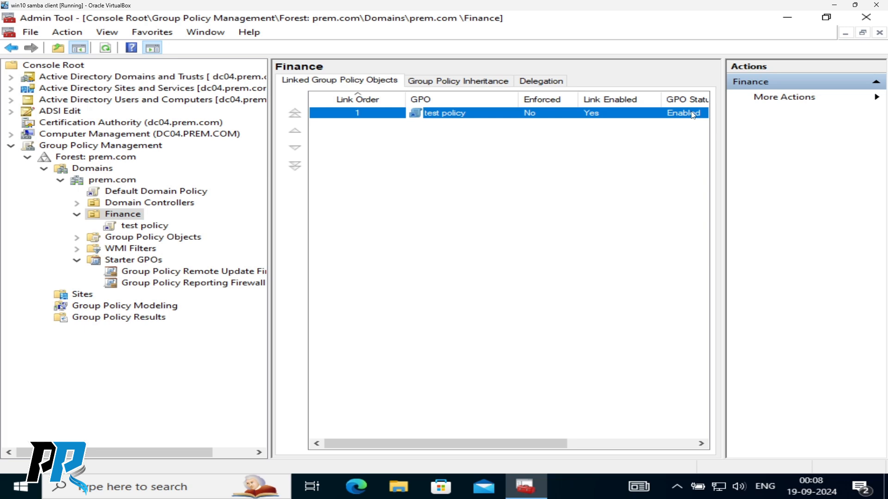
- Open test policy under Finance and dismiss the link warning so it won't reappear
left_click_drag(462, 443, 638, 435)
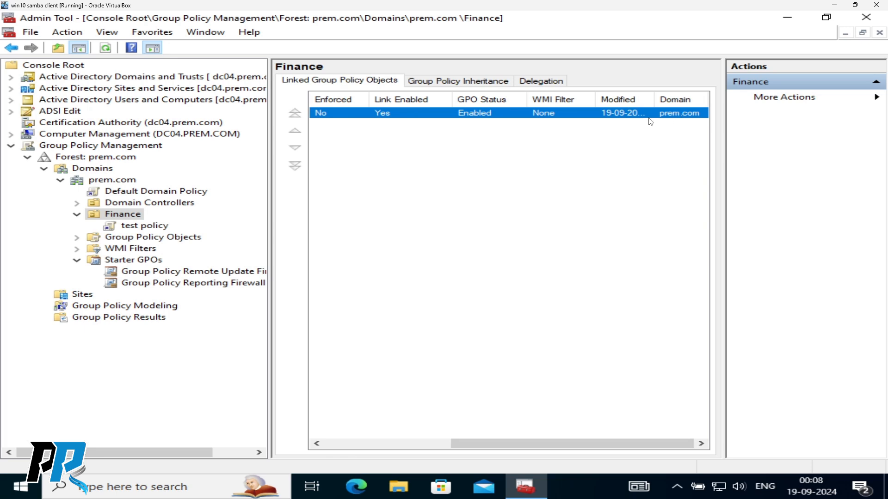
double_click(370, 117)
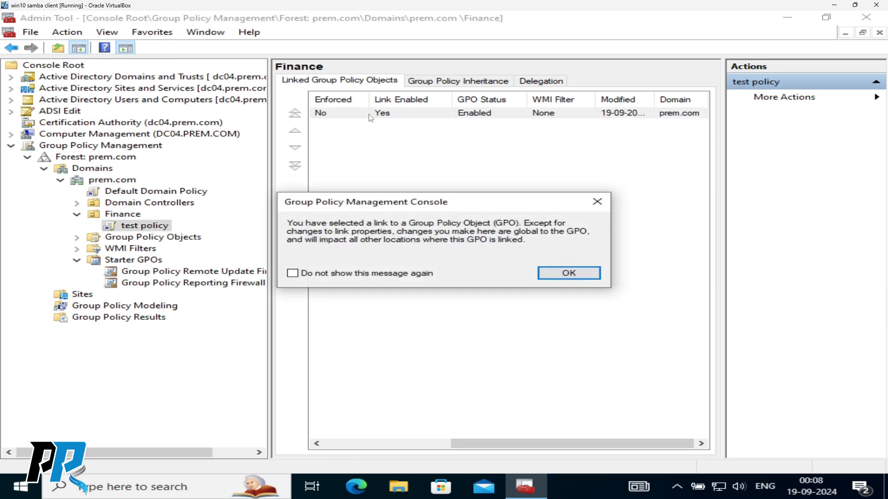
left_click(293, 273)
left_click(569, 274)
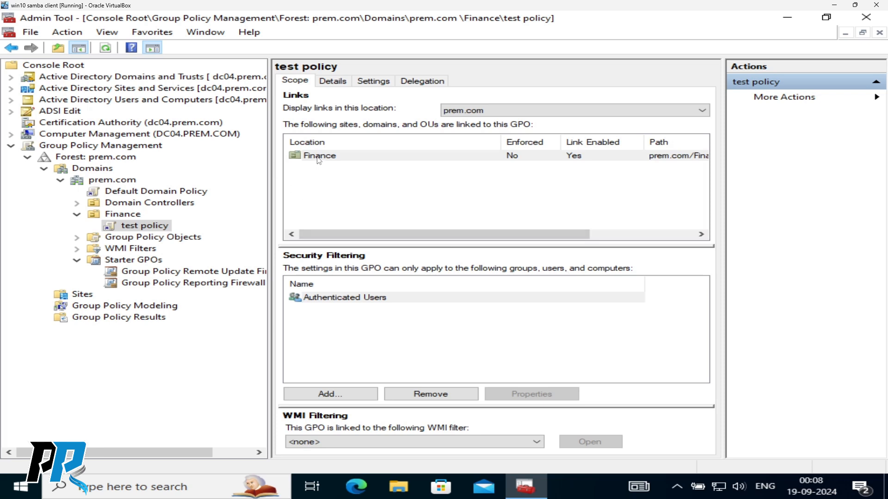
- Check test policy's Finance link, Authenticated Users filter and WMI filter none, then view Details and Settings
left_click(319, 158)
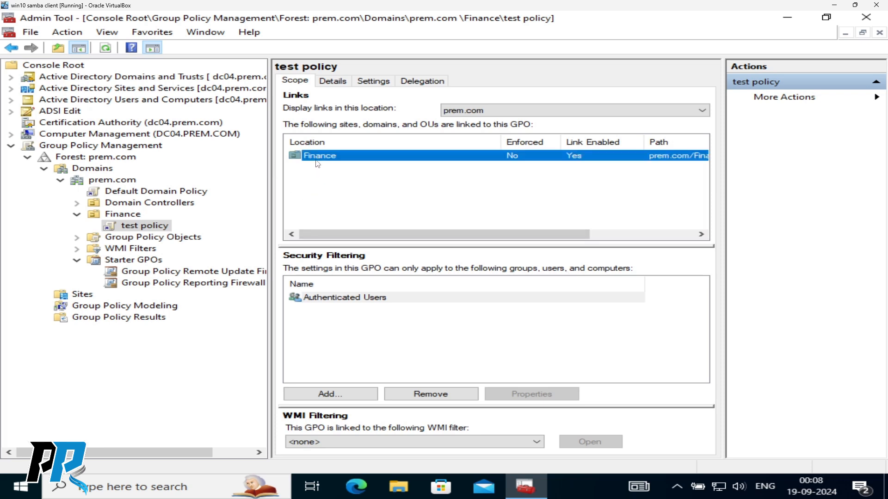
left_click(334, 299)
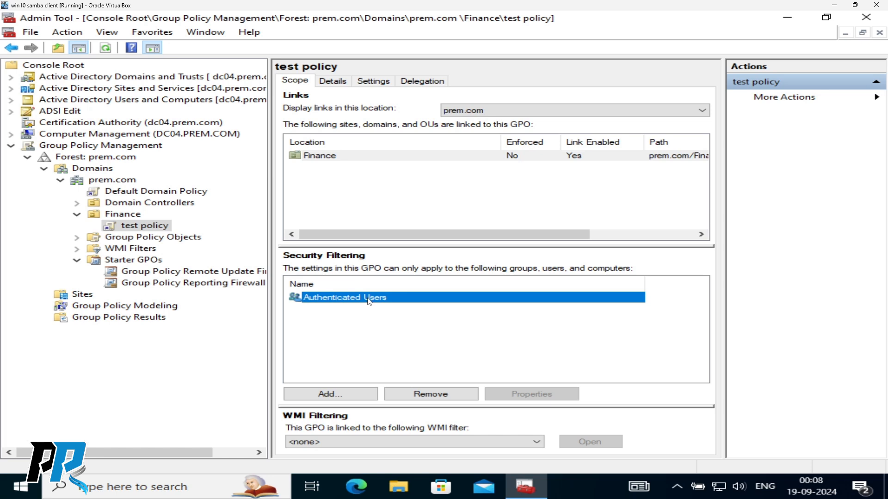
left_click(372, 437)
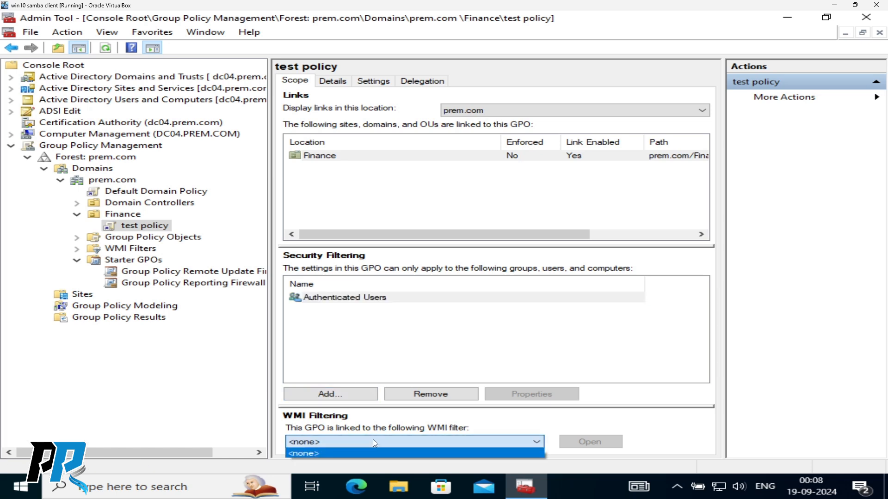
left_click(397, 335)
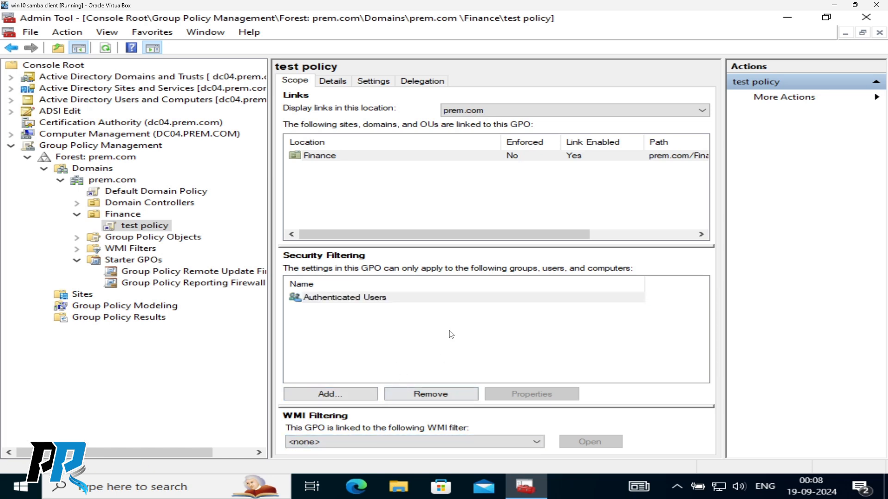
left_click(332, 82)
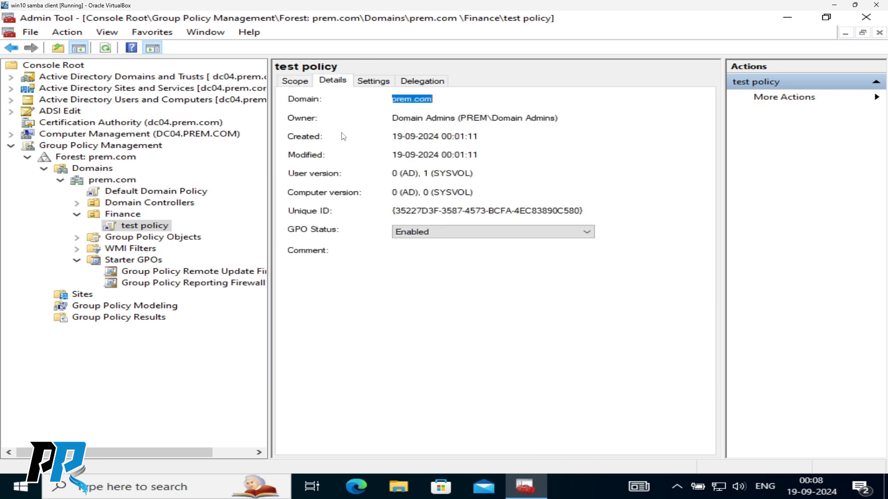
left_click(368, 83)
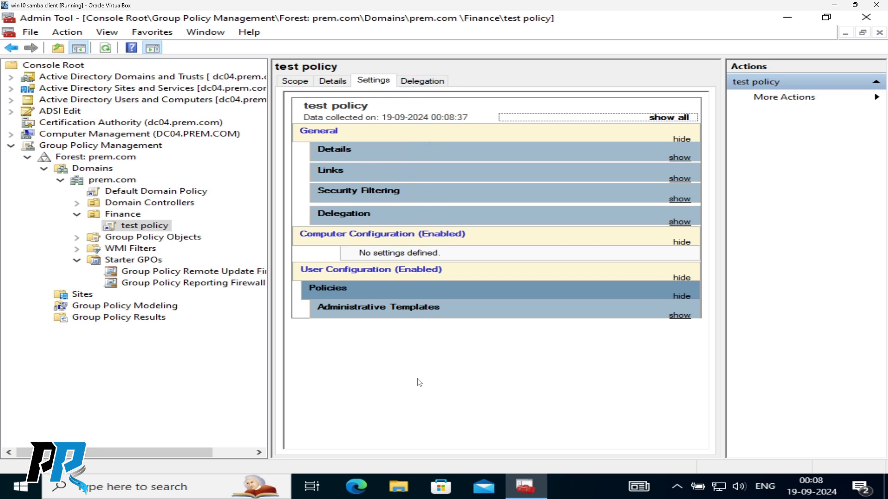
- Expand the report's Details, Links and Security Filtering sections
left_click(336, 154)
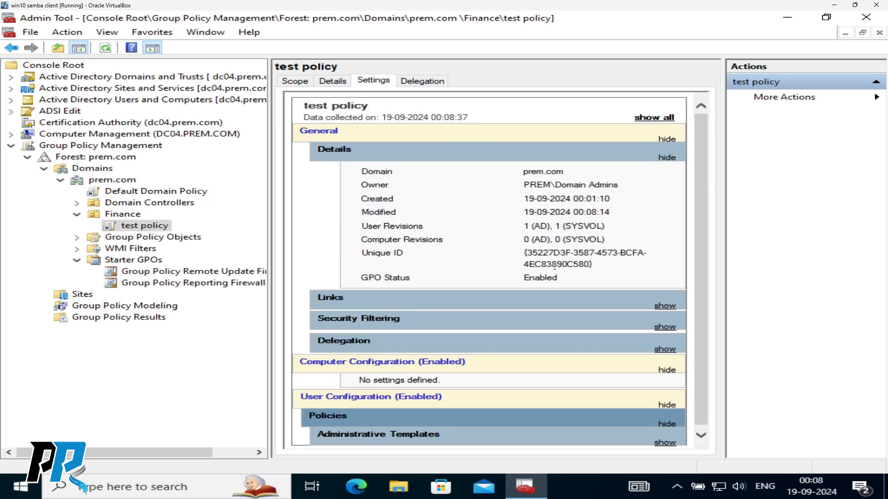
left_click(665, 309)
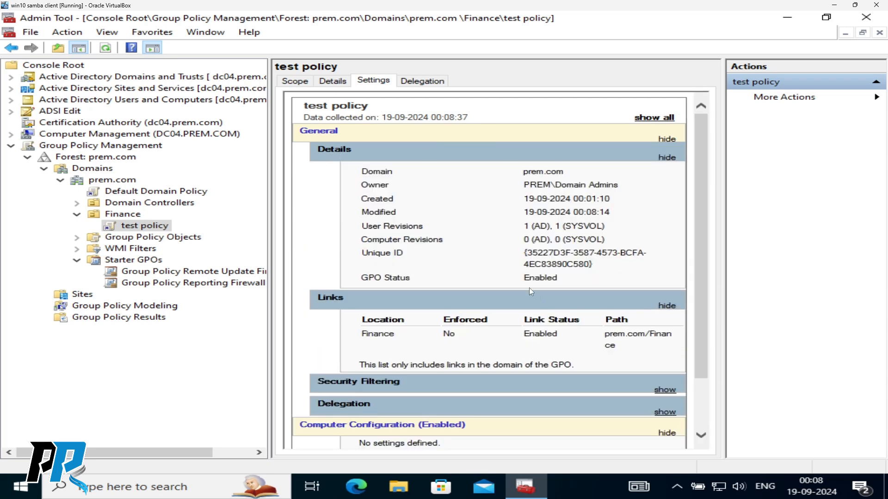
scroll(530, 324, "down", 2)
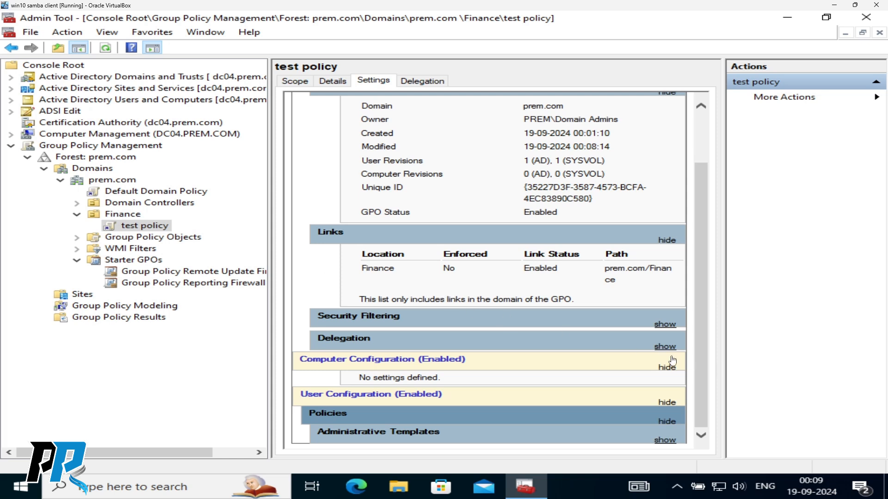
left_click(663, 328)
scroll(654, 328, "down", 1)
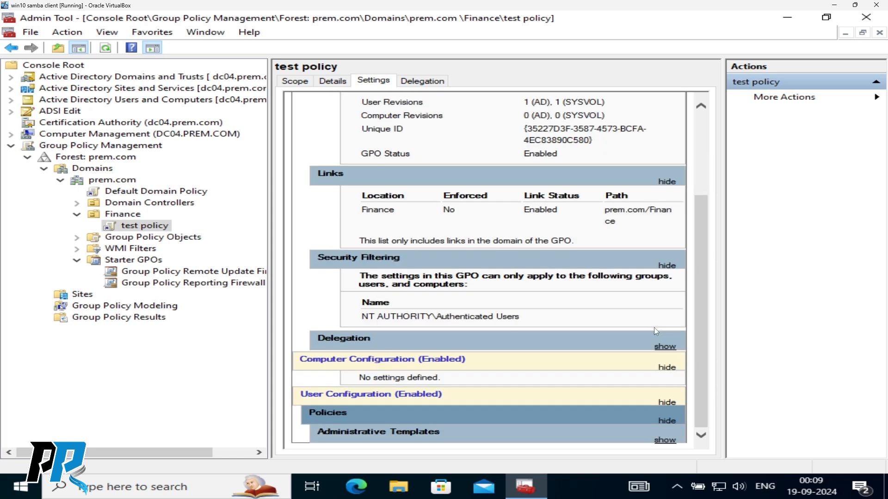
- Expand Policies, Administrative Templates and Start Menu and Taskbar to find the volume control icon setting
left_click(666, 421)
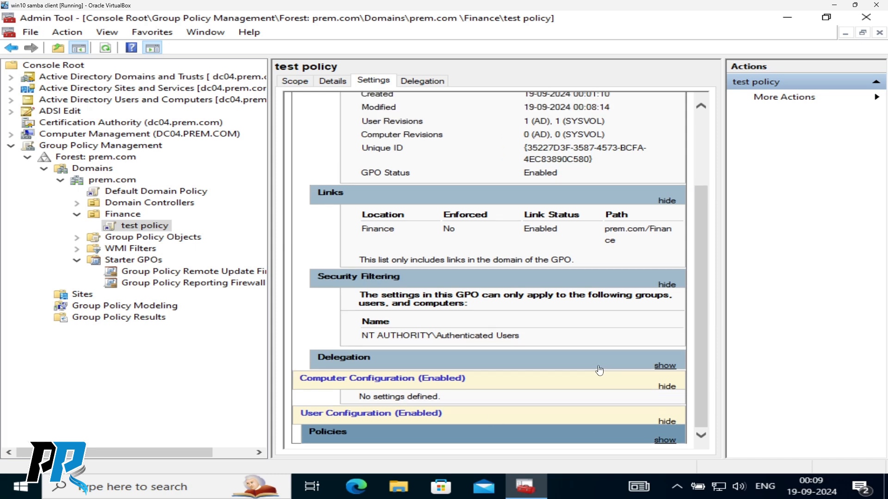
left_click(665, 440)
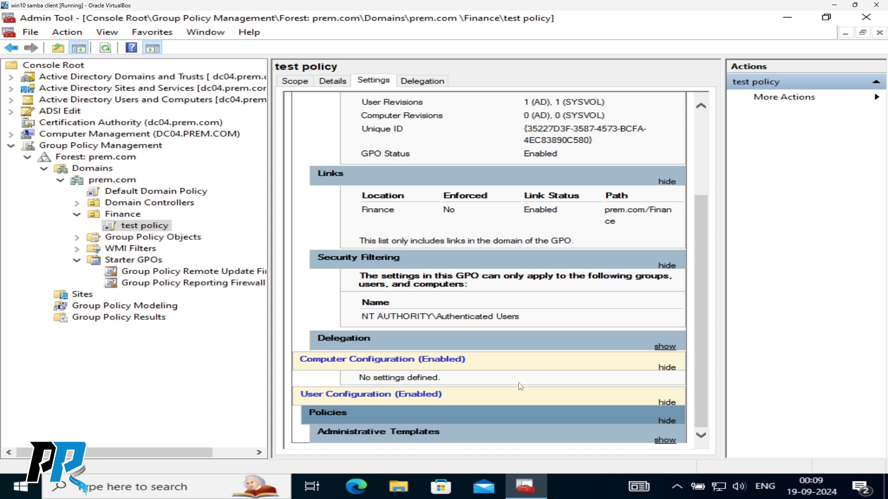
left_click(665, 441)
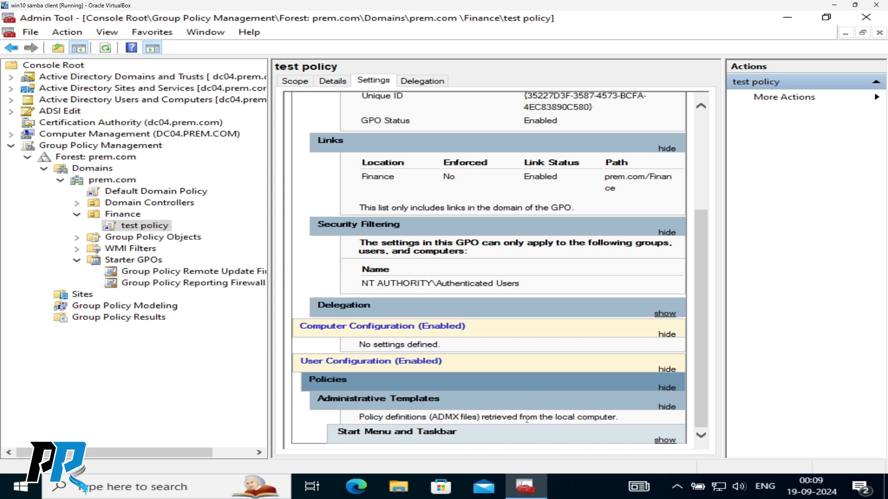
left_click(666, 442)
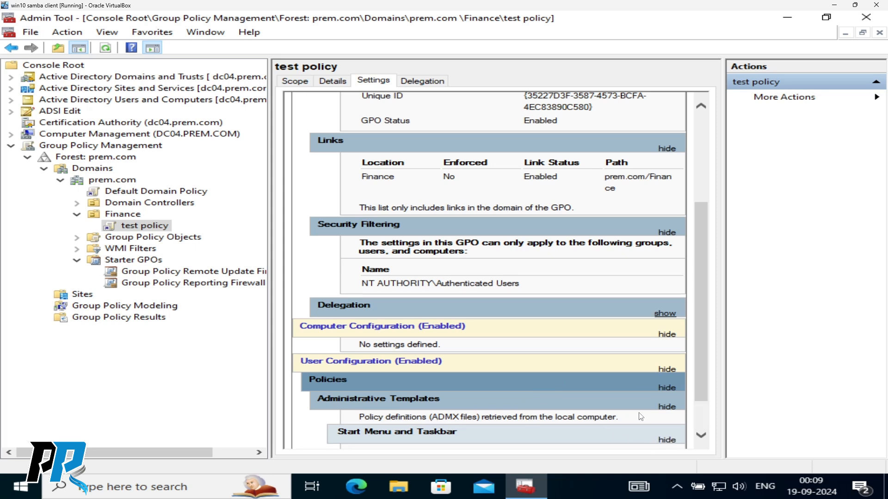
scroll(617, 399, "down", 1)
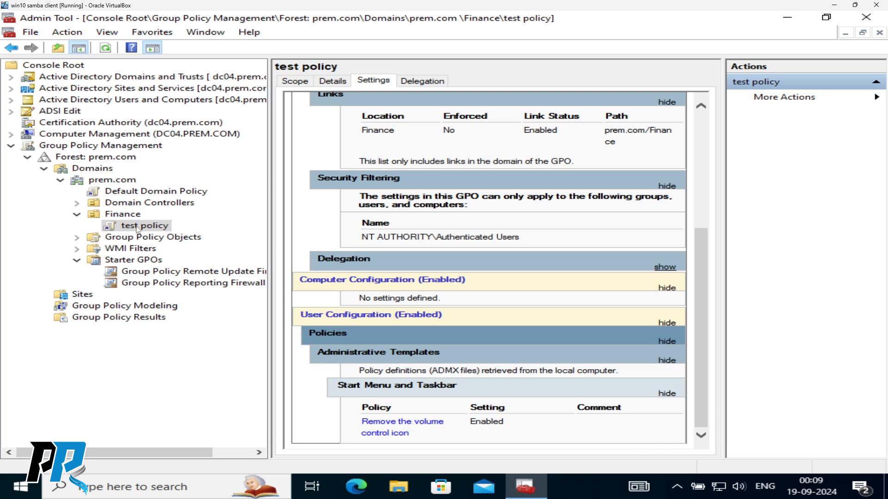
left_click(112, 181)
- Dismiss prem.com's context menu, collapse the Group Policy Management tree, and close the Admin Tool console
right_click(113, 184)
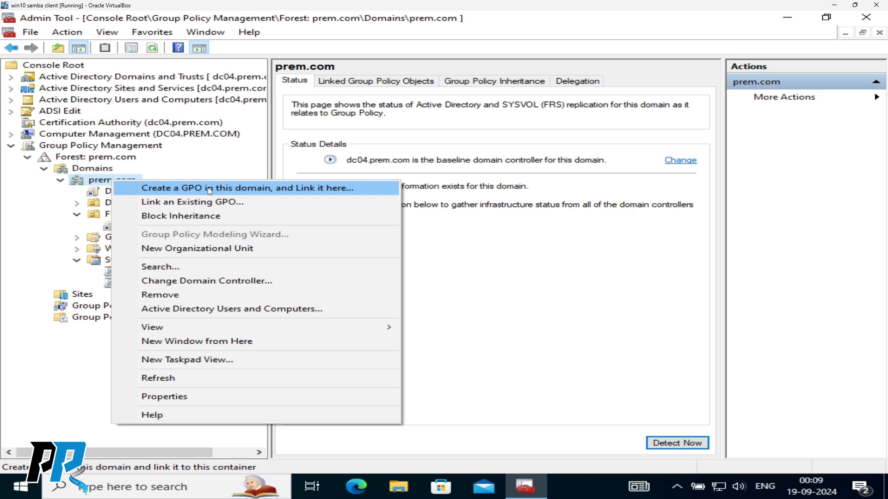
left_click(517, 272)
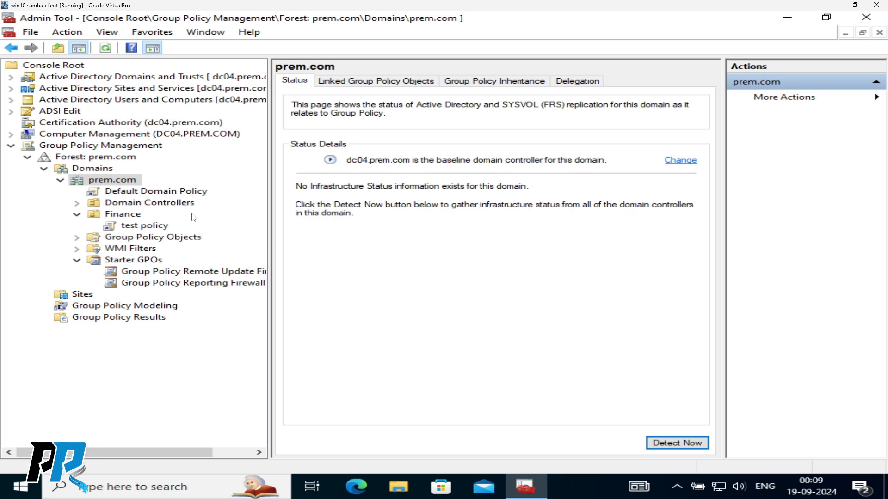
left_click(11, 145)
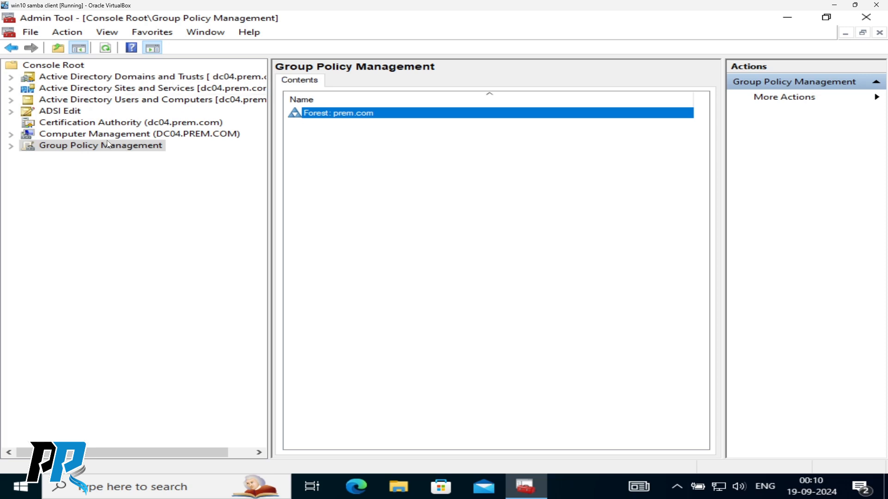
left_click(880, 33)
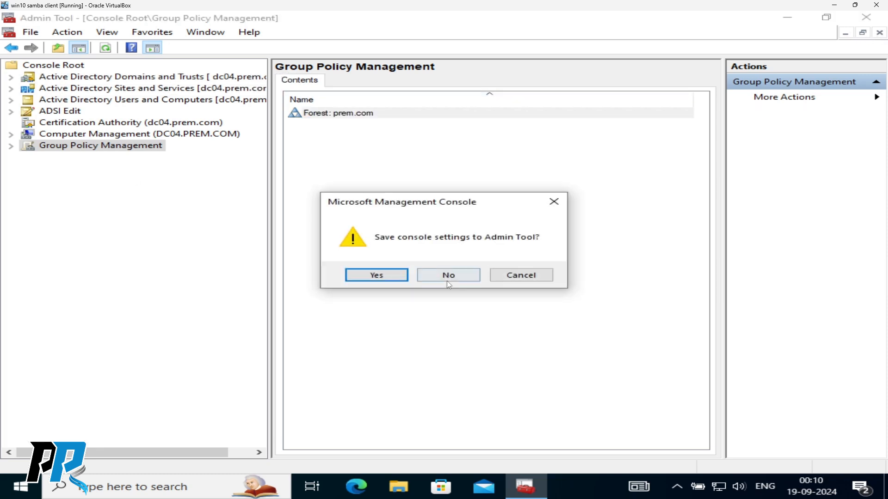
- Close the console without saving settings, close the empty console window, and switch to the dc04 terminal
left_click(444, 280)
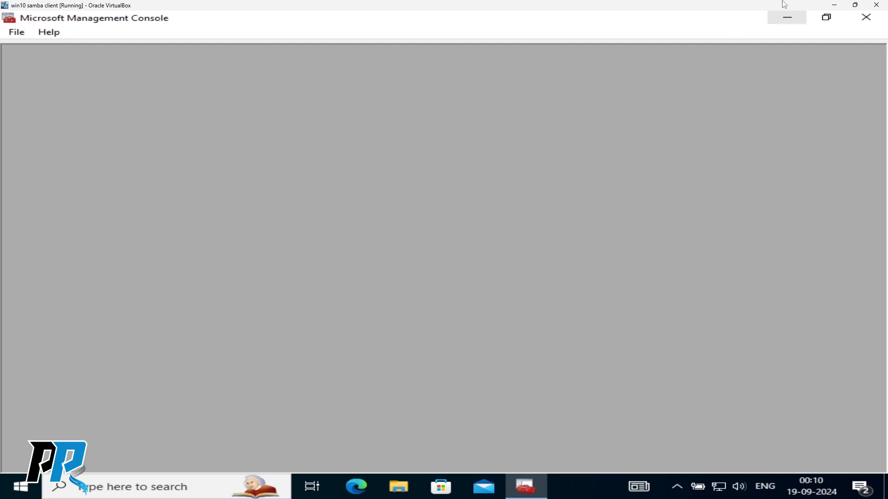
left_click(866, 17)
left_click(311, 151)
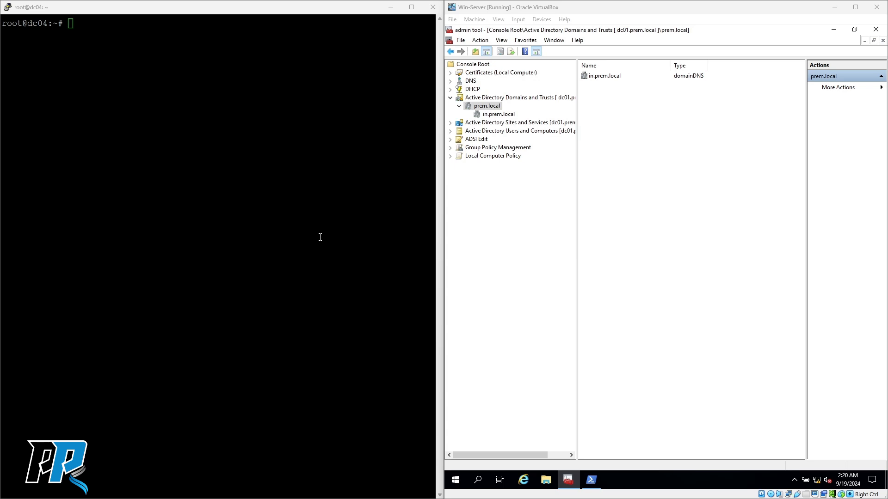
left_click(254, 202)
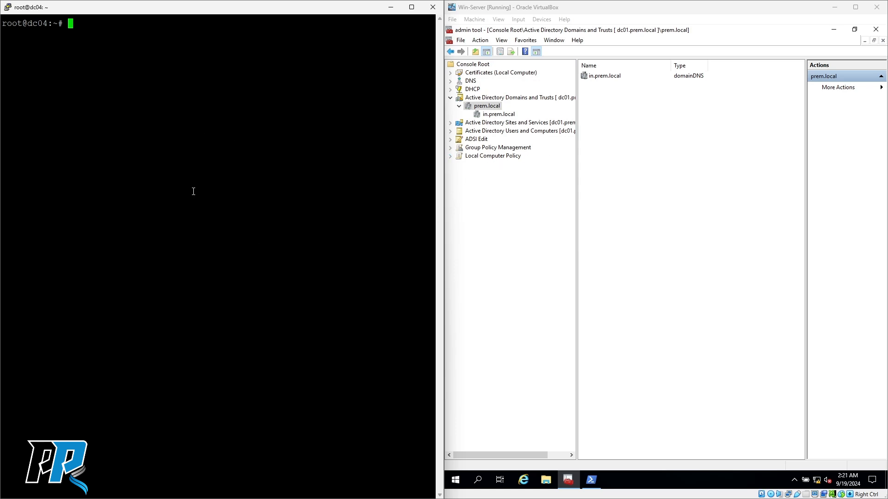
left_click(486, 107)
right_click(487, 107)
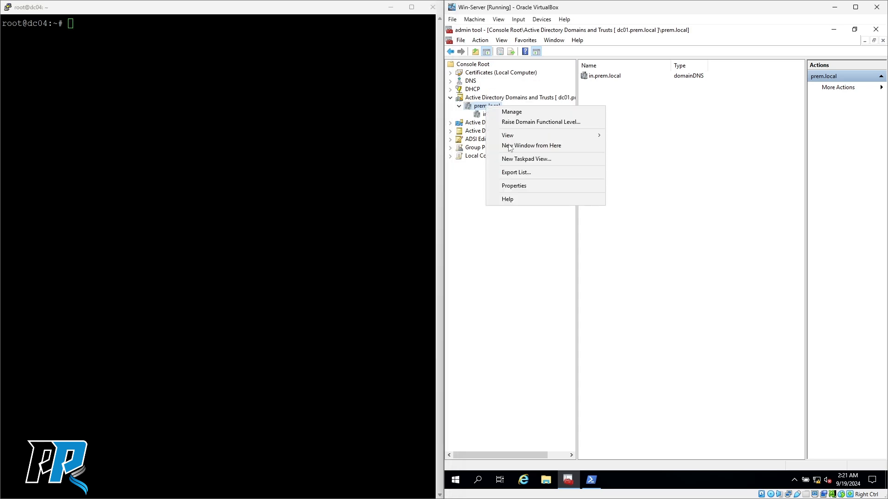
left_click(522, 188)
left_click(595, 87)
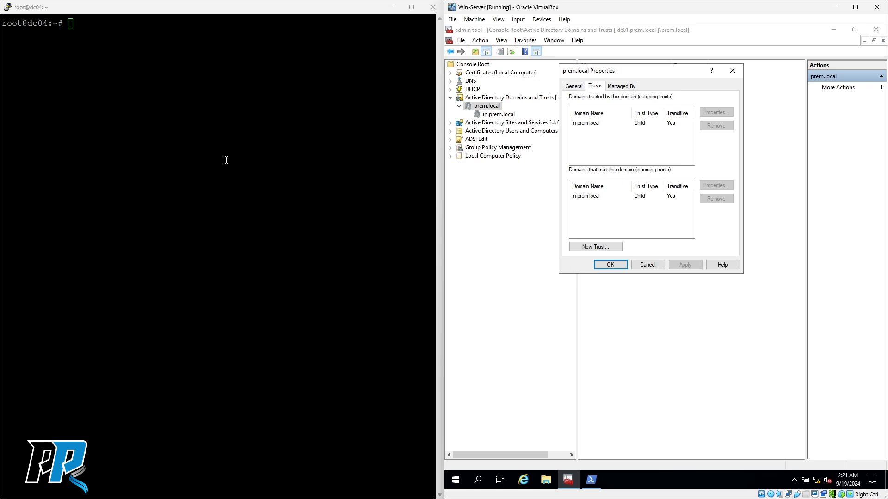
left_click(648, 264)
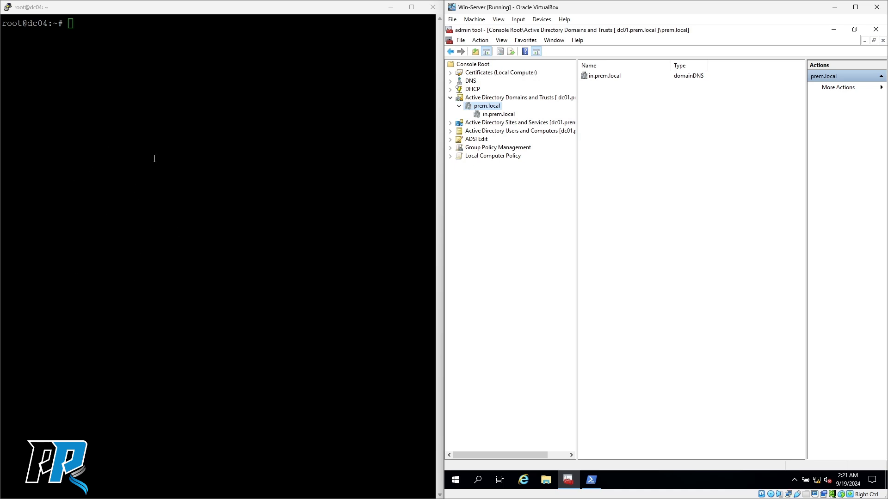
left_click(497, 116)
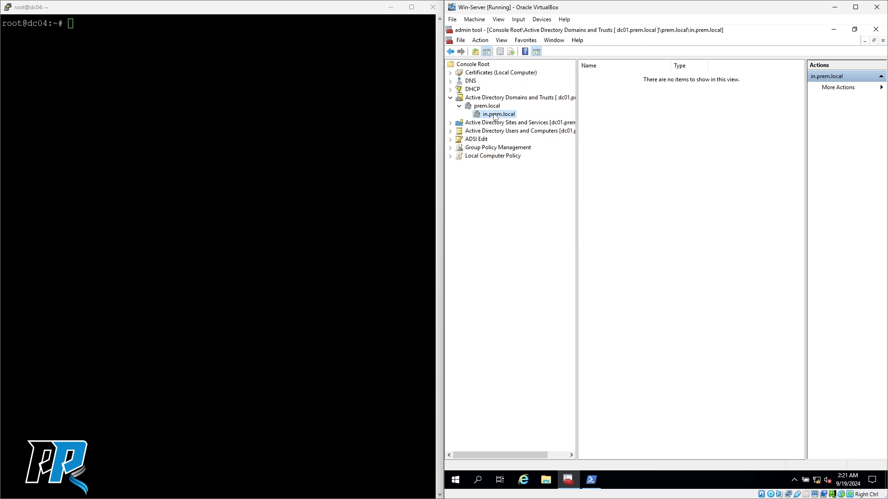
left_click(486, 108)
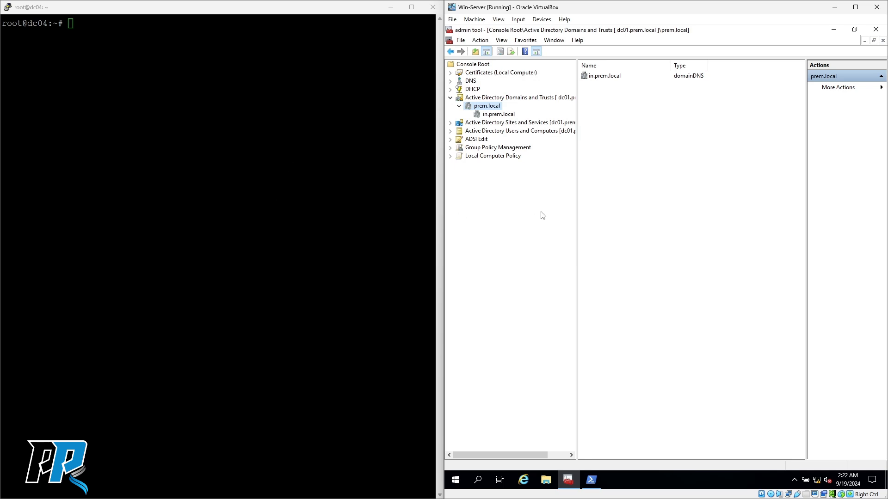
left_click(220, 139)
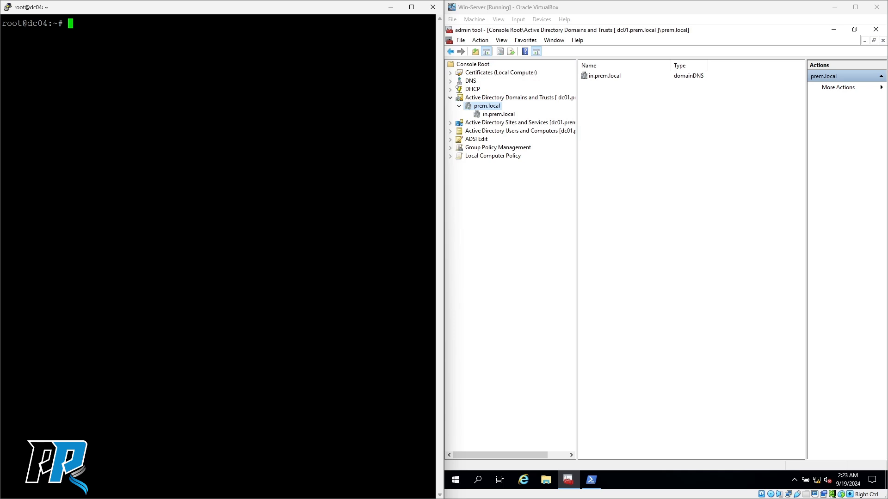
key("alt+Tab")
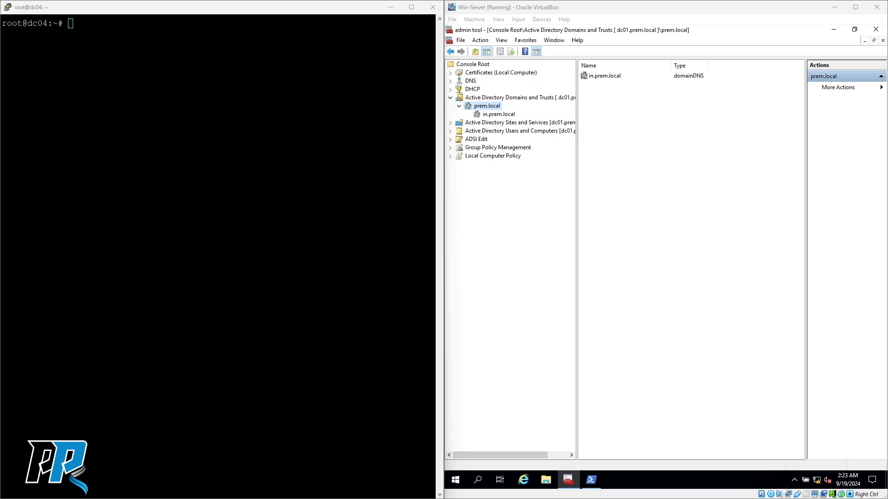
left_click(194, 242)
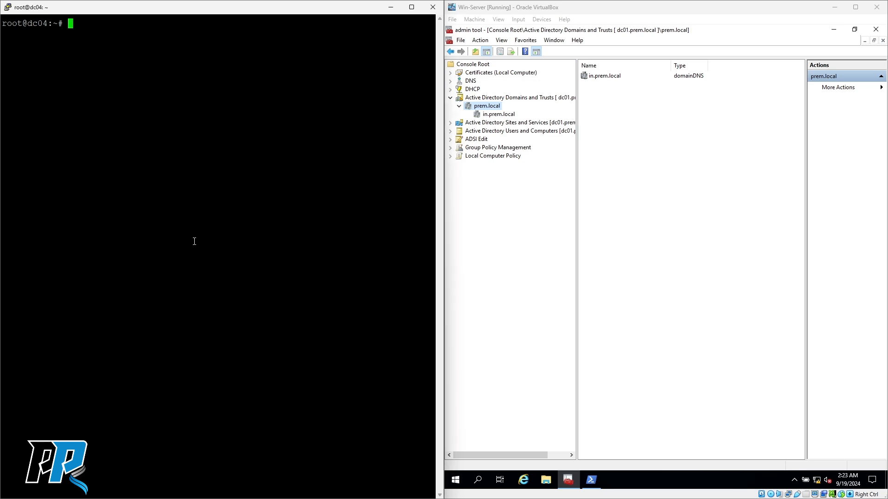
type("nano /te")
key("BackSpace")
key("BackSpace")
type("etc/samba/")
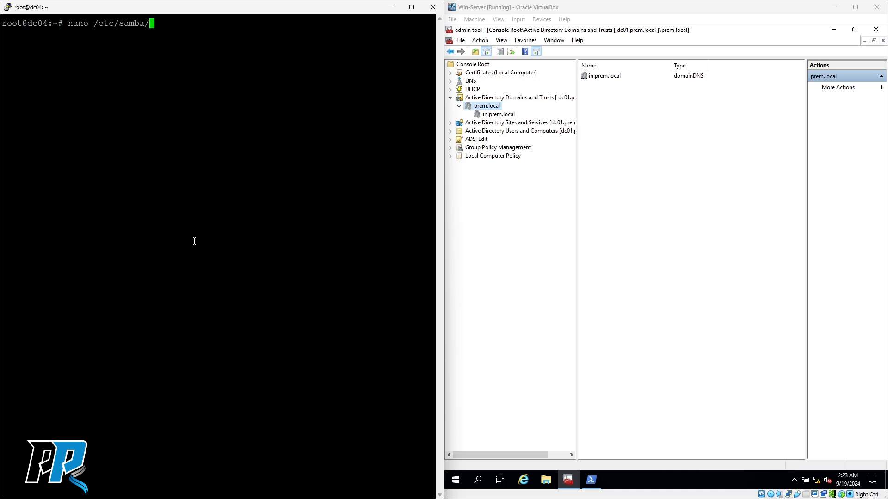
type("smb")
key("Tab")
key("Return")
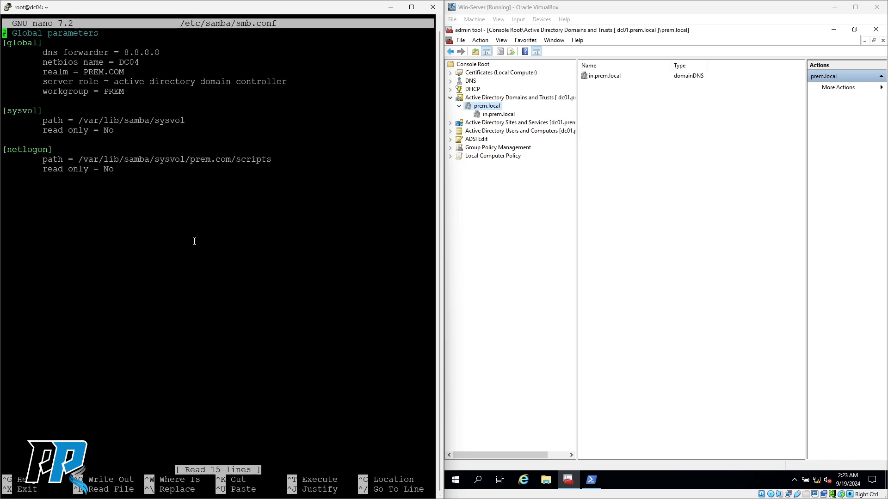
key("Down")
key("Down")
key("Down")
key("Down")
key("Down")
key("Up")
key("Up")
key("Up")
key("Up")
key("End")
key("Down")
key("Down")
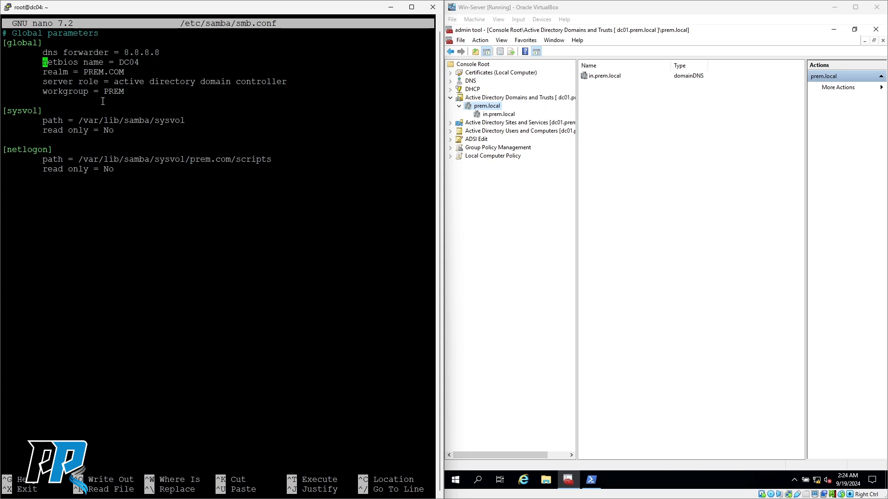
key("Up")
key("Right")
key("Right")
key("Right")
key("Right")
key("Right")
key("Right")
key("Right")
key("Right")
key("Right")
key("Down")
key("Down")
key("Down")
key("Down")
key("Right")
key("Right")
key("Right")
key("Right")
key("Right")
key("Right")
key("Right")
key("Down")
key("Down")
key("Down")
key("Right")
key("Right")
key("Right")
key("Right")
key("Right")
key("Right")
key("Right")
key("Right")
key("Right")
key("Right")
key("Down")
key("Down")
key("Down")
key("Down")
key("Down")
key("Down")
key("Up")
key("Up")
key("Down")
key("Up")
key("Up")
key("Up")
key("Up")
key("Up")
key("Up")
key("Up")
key("Up")
- Add an indented 'allow trusted domains = yes' line after workgroup = PREM, save smb.conf, and type systemctl restart samba-ad-dc
key("Return")
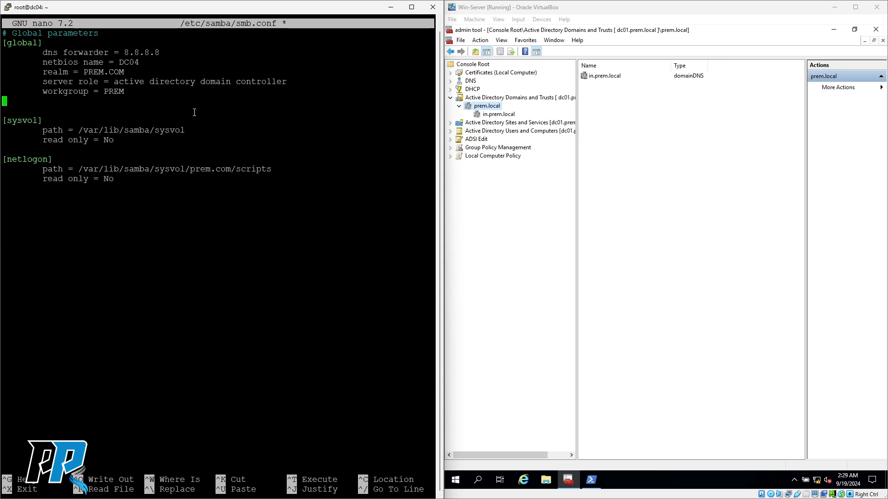
key("Tab")
type("allow trusted domains")
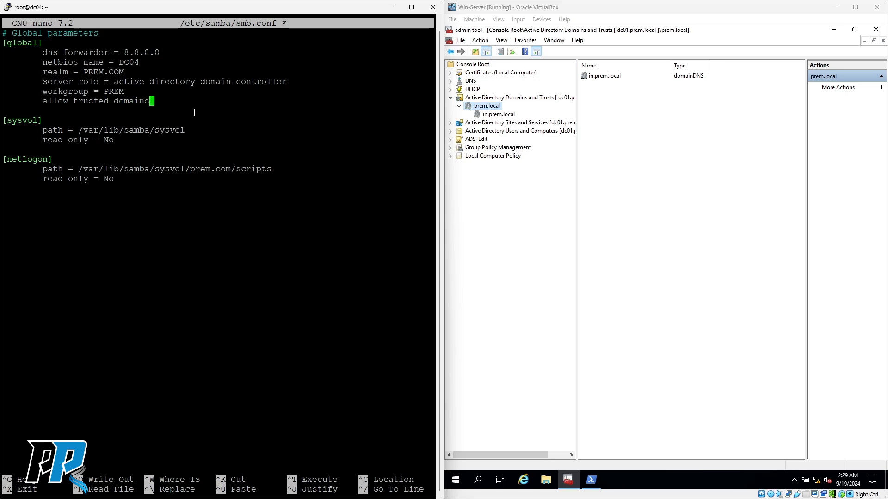
type(" = yes")
key("ctrl+o")
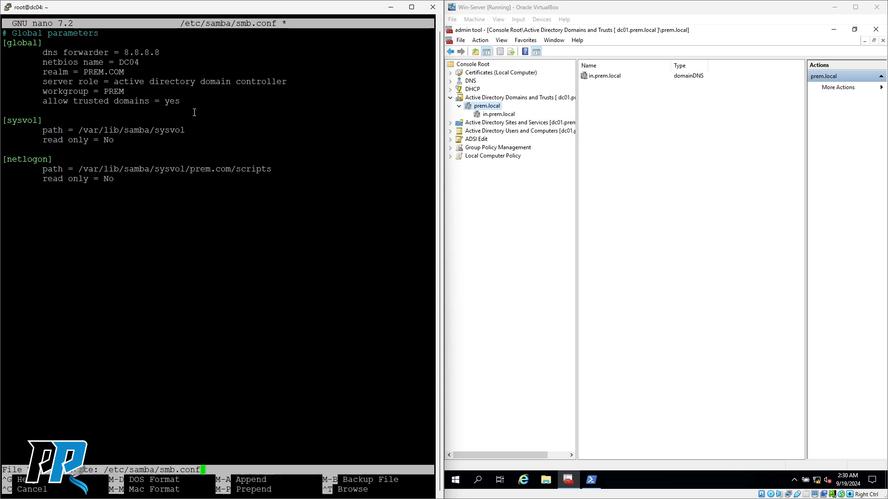
key("Return")
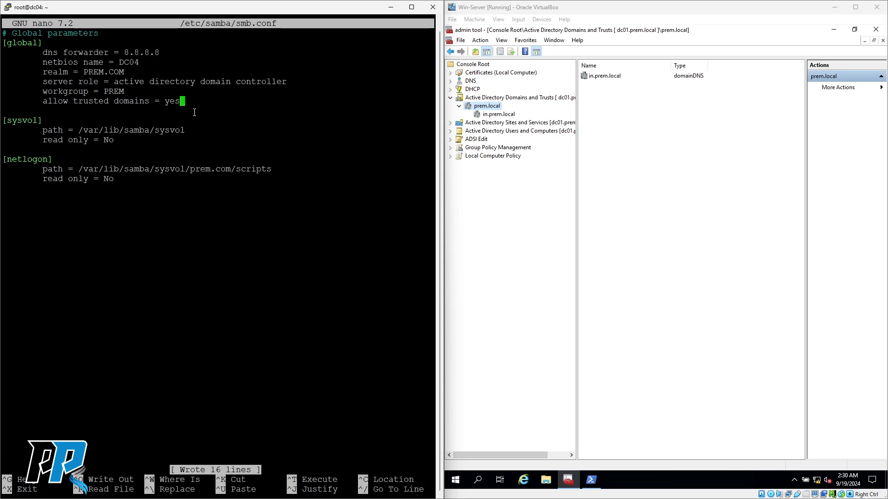
key("ctrl+x")
type("systemctl restart samba-ad")
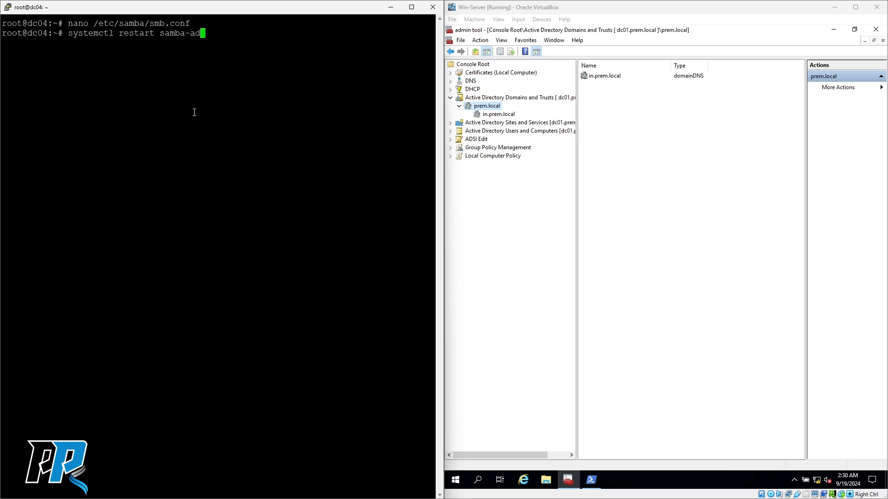
type("-dc")
- Restart samba-ad-dc, refocus the dc04 terminal, and type ping 192.168.1.13
key("Return")
key("alt+Tab")
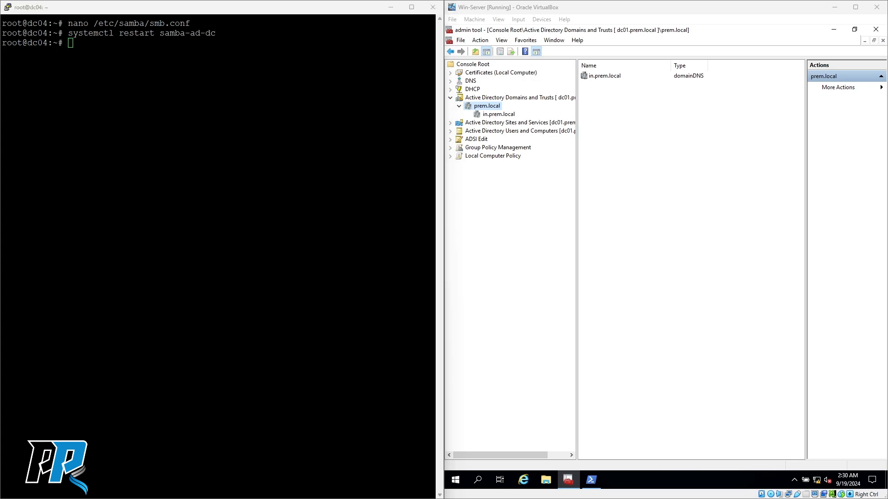
left_click(109, 153)
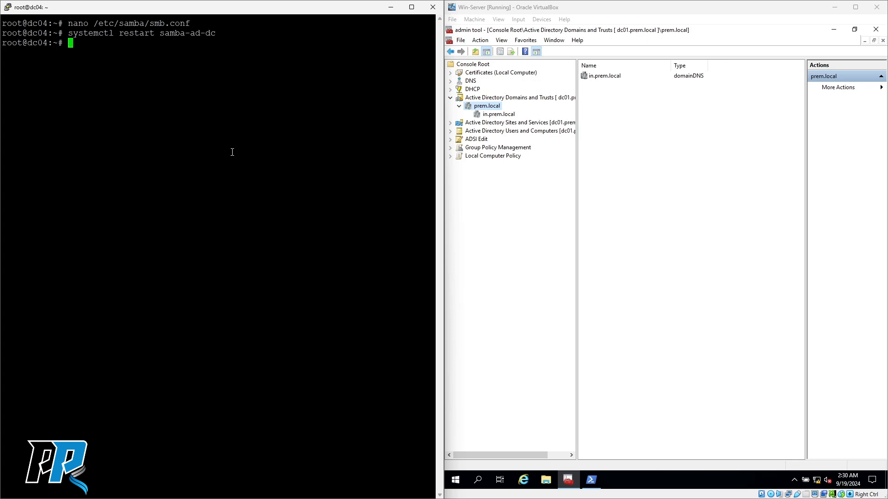
type("ping 192.168.1.13")
- Ping 192.168.1.13 from dc04 and stop it after 17 of 17 replies with 0% loss
key("Return")
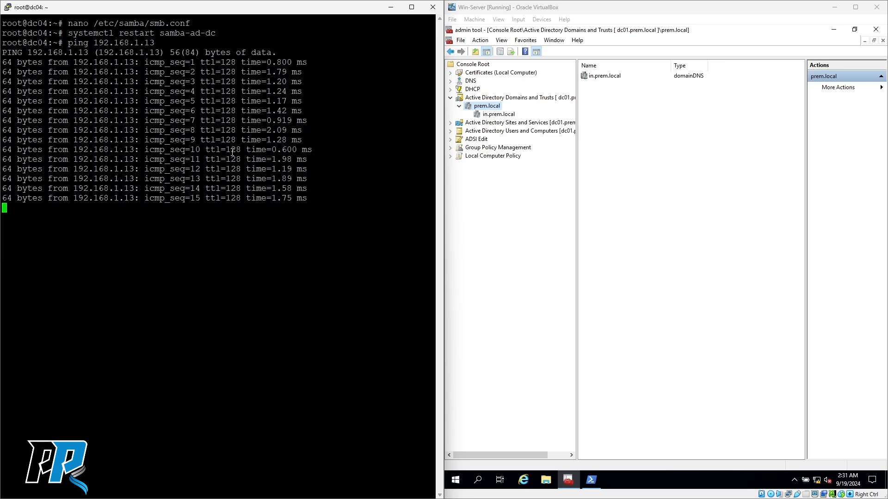
key("ctrl+c")
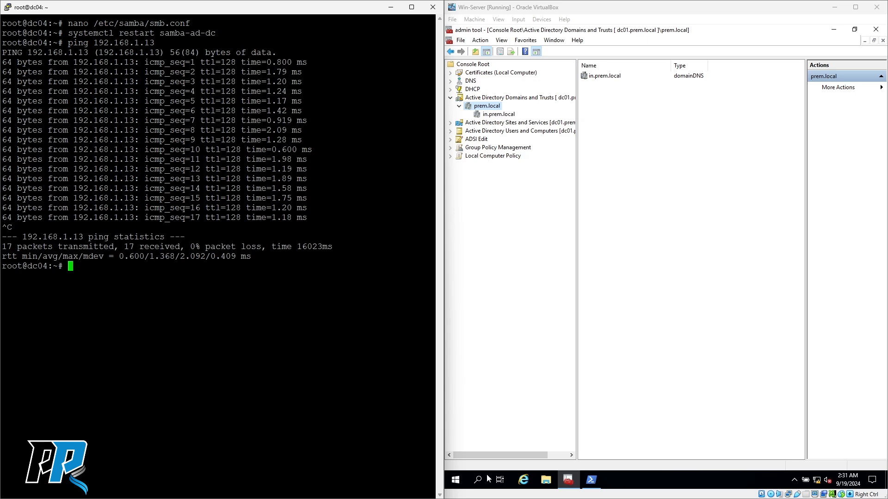
left_click(588, 481)
- Ping 192.168.1.24 from Win-Server's PowerShell, getting 4 of 4 replies with 0% loss
left_click(579, 233)
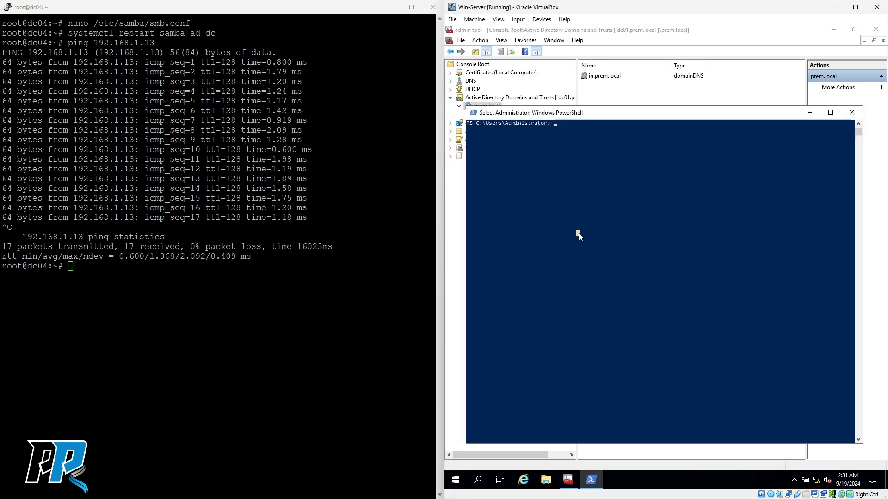
type("ping 192.168.1.24")
key("Return")
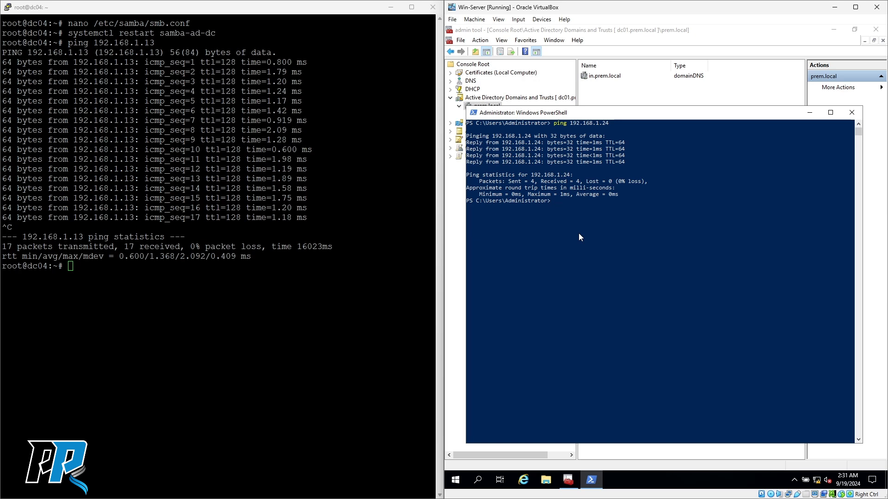
left_click(226, 294)
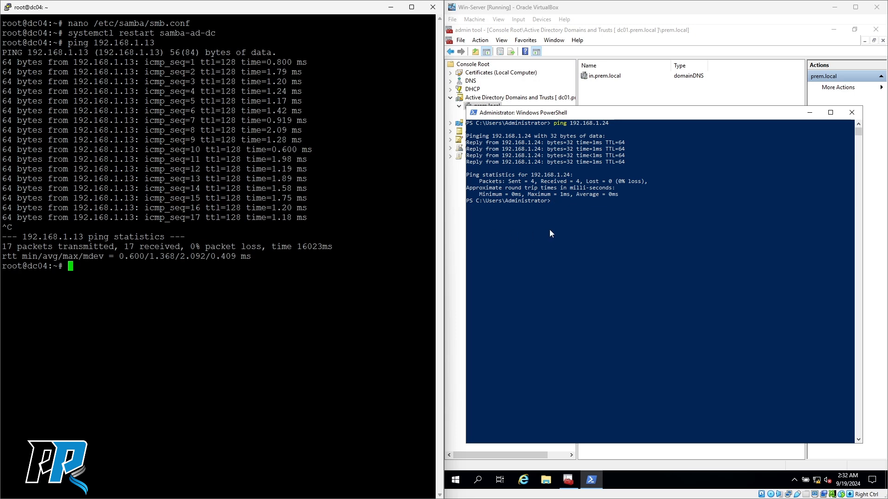
- Expand DNS > DC01 in the server console and show its Conditional Forwarders
left_click(600, 92)
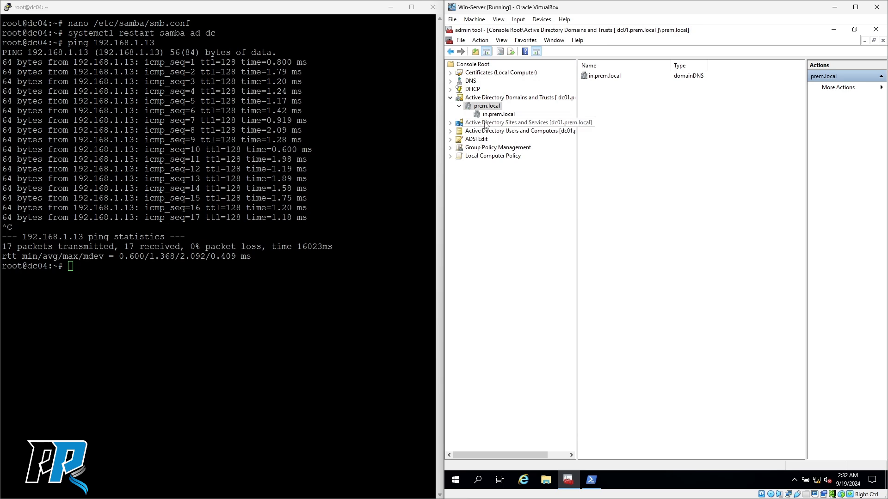
double_click(471, 82)
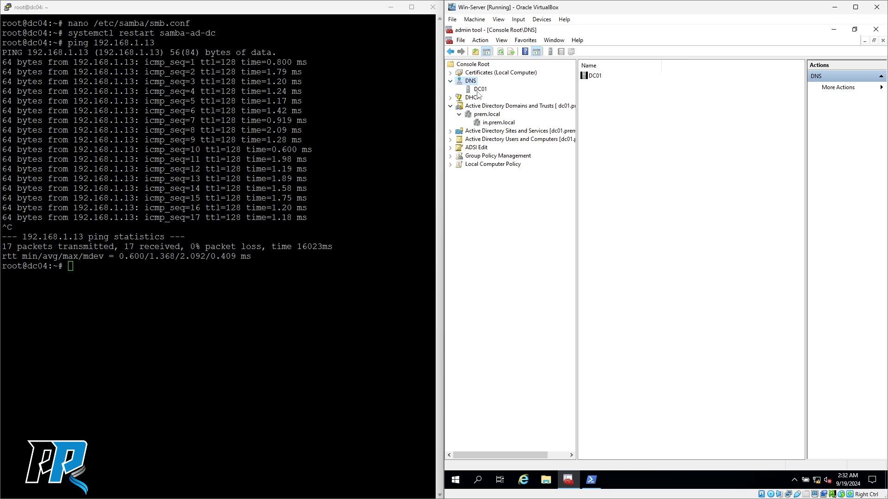
double_click(479, 90)
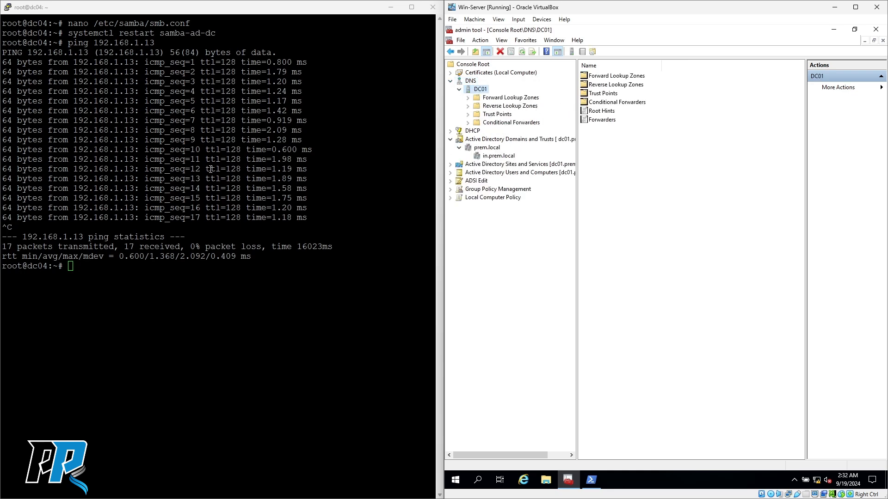
left_click(503, 125)
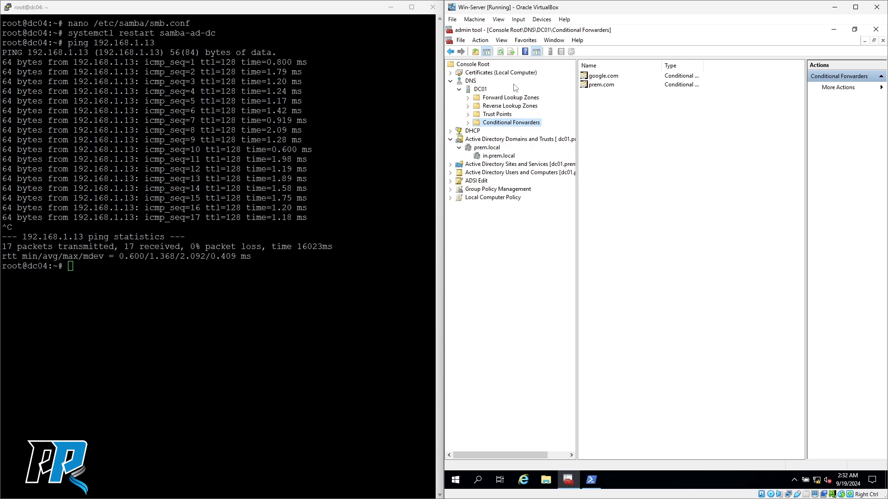
- Inspect the prem.com forwarder's 192.168.1.24 master server and bring up prem.com's context menu
double_click(602, 86)
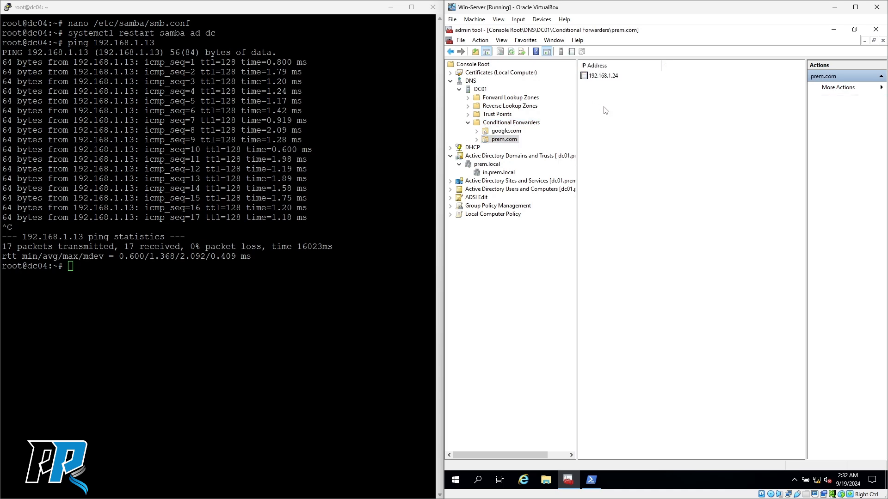
left_click(606, 76)
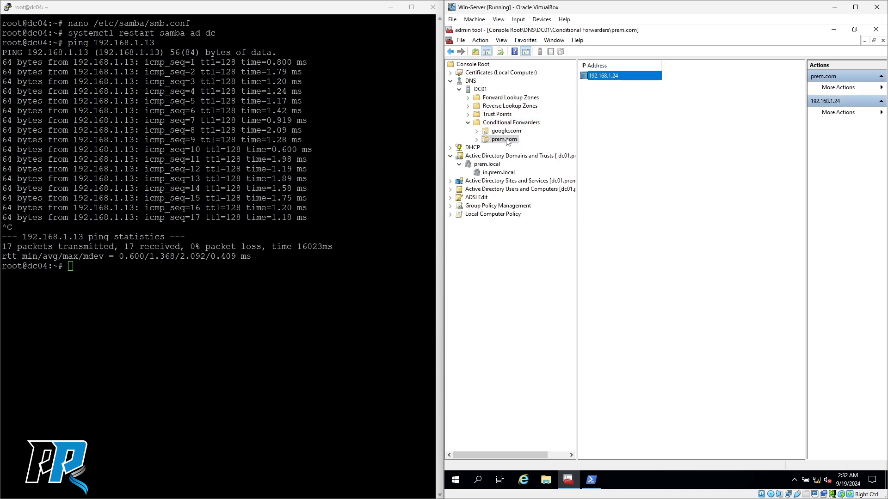
right_click(607, 77)
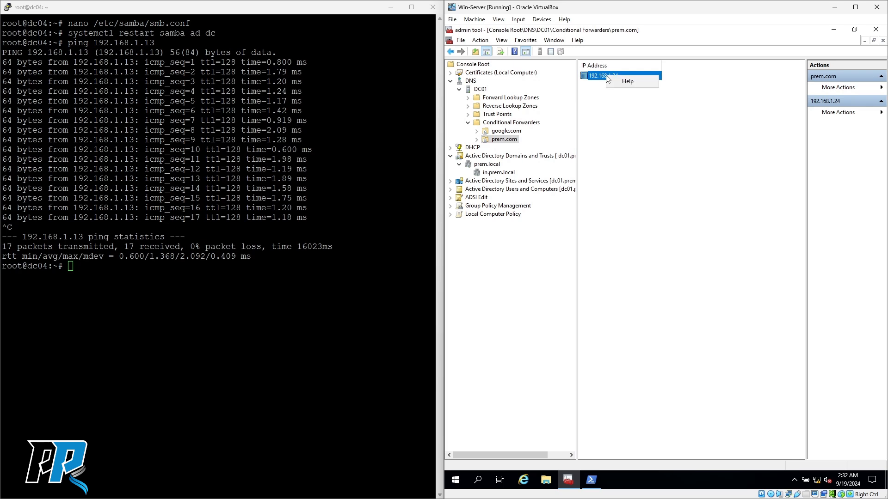
left_click(600, 77)
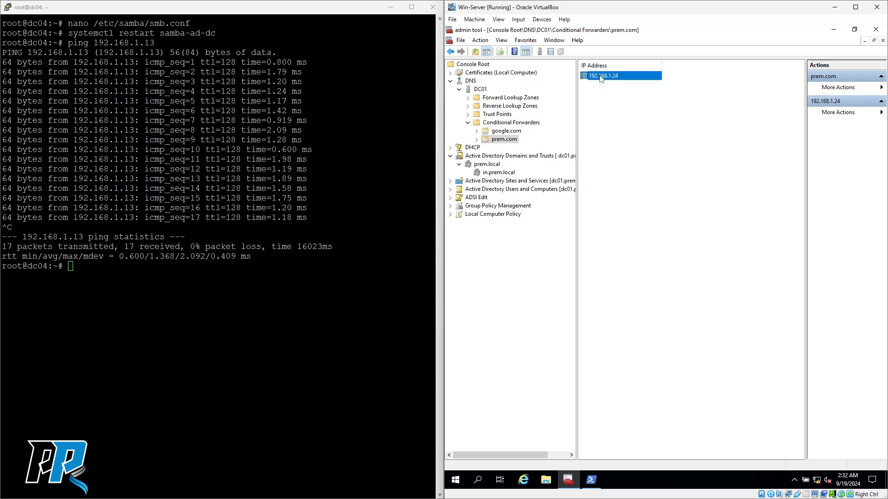
left_click(502, 141)
right_click(503, 141)
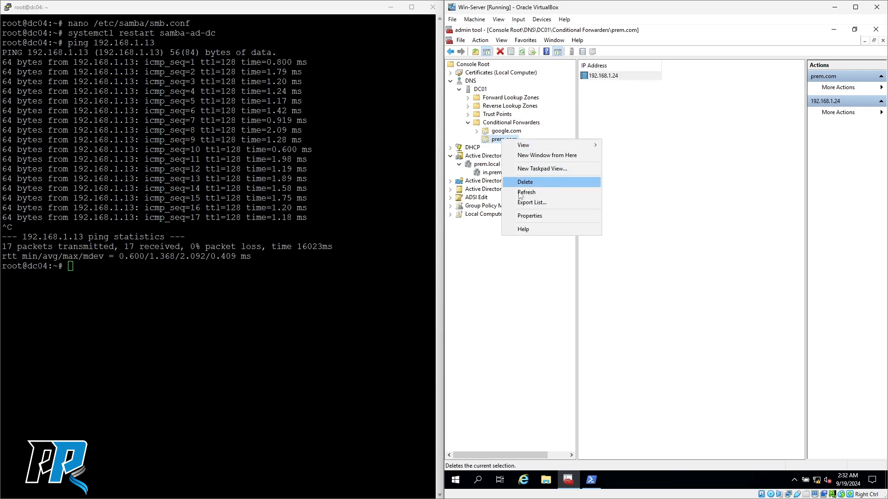
left_click(531, 217)
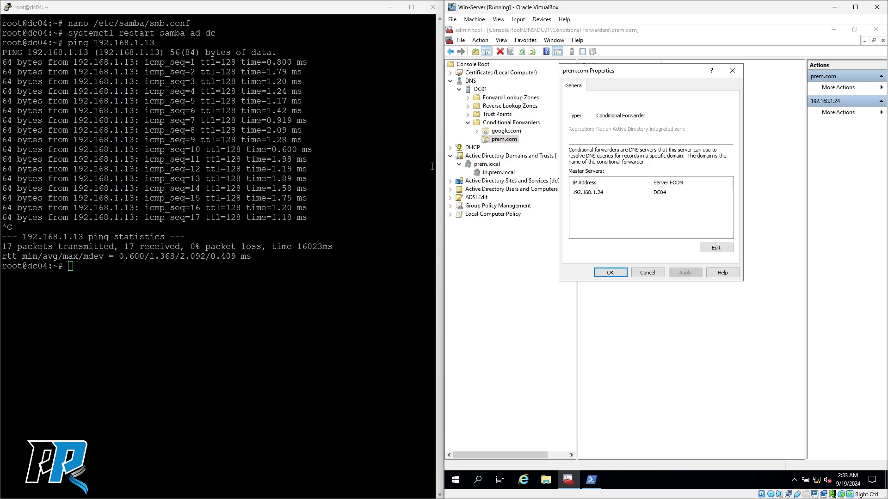
left_click(648, 274)
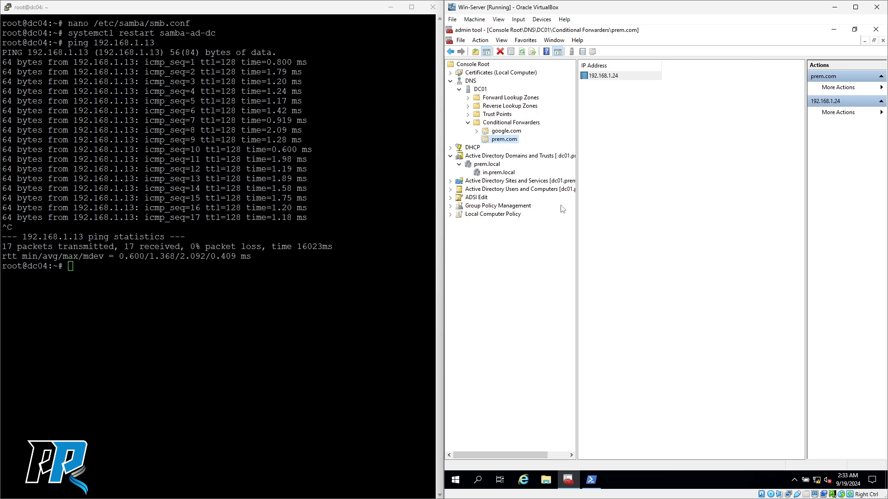
left_click(502, 141)
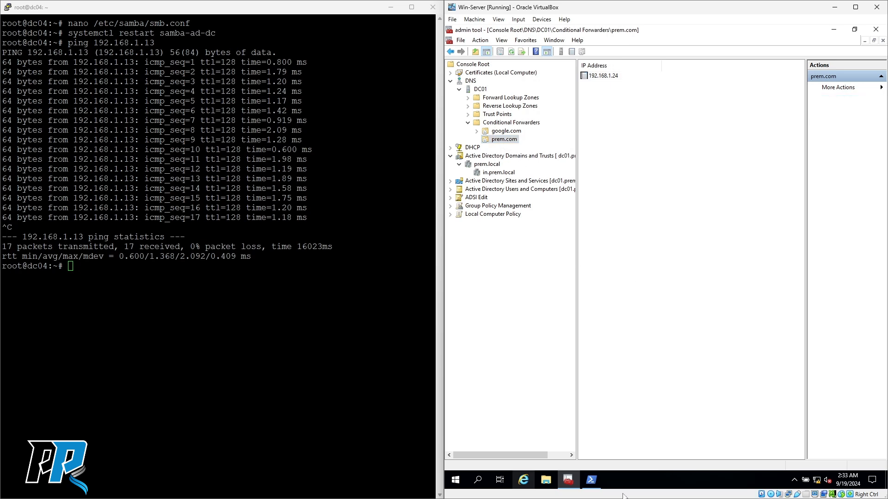
left_click(596, 483)
- Run nslookup prem.com in Win-Server's PowerShell and highlight the resolved 192.168.1.24
left_click(571, 313)
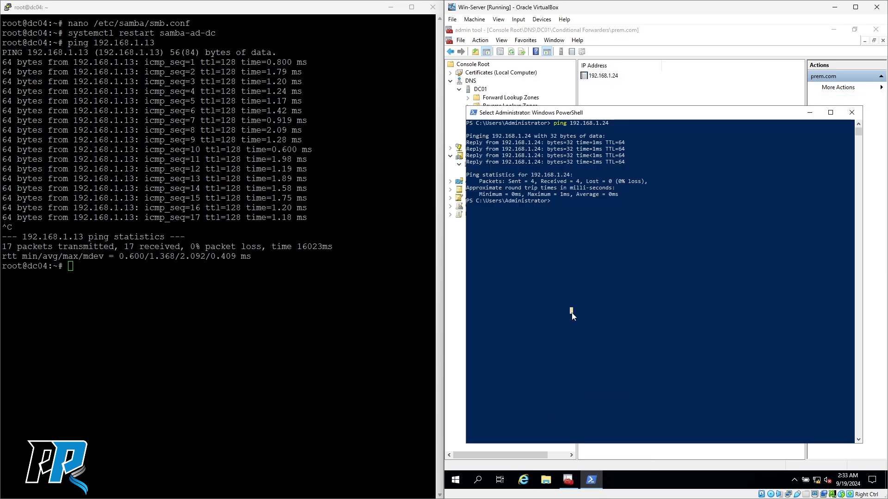
type("nsl")
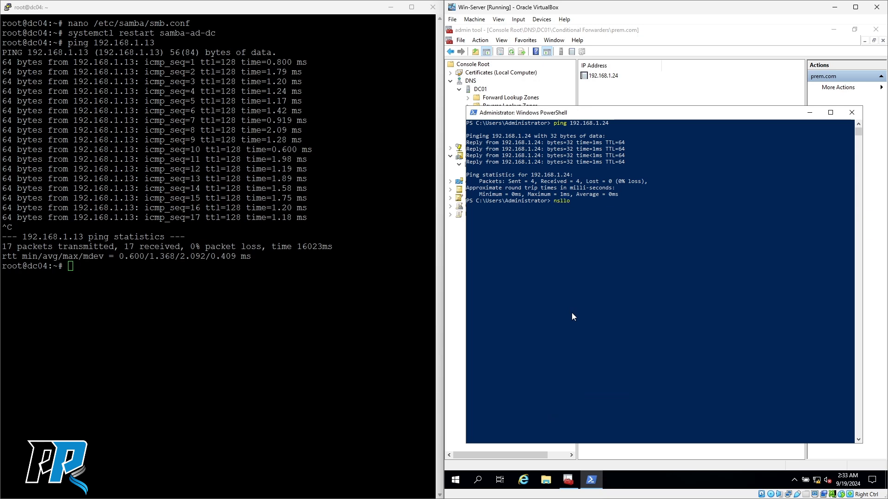
type("ookup prem.com")
key("Return")
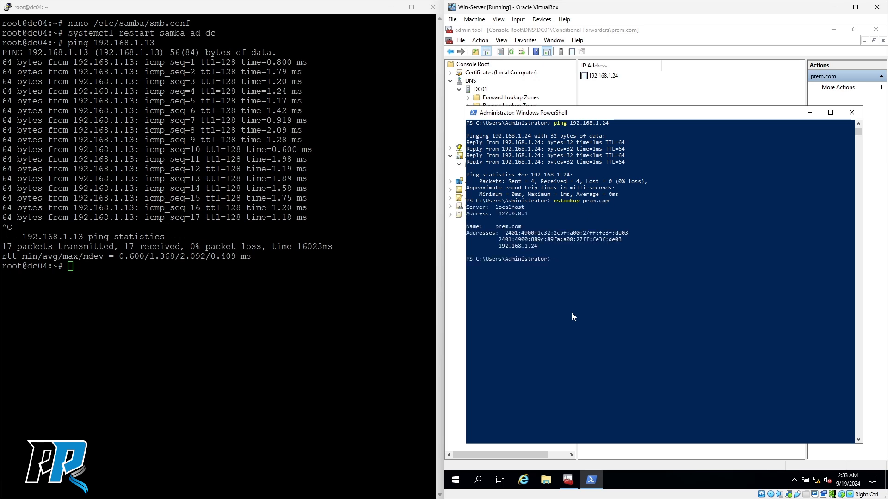
left_click_drag(499, 213, 529, 217)
left_click_drag(515, 247, 538, 248)
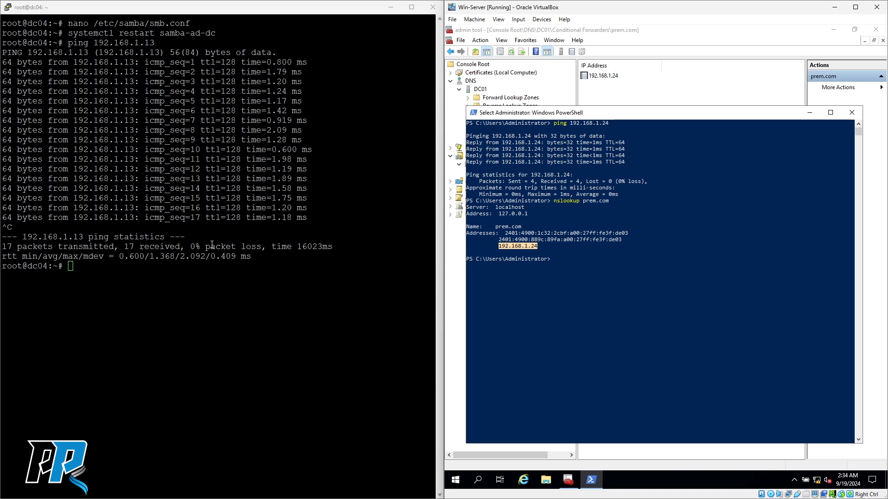
left_click(577, 291)
left_click(198, 302)
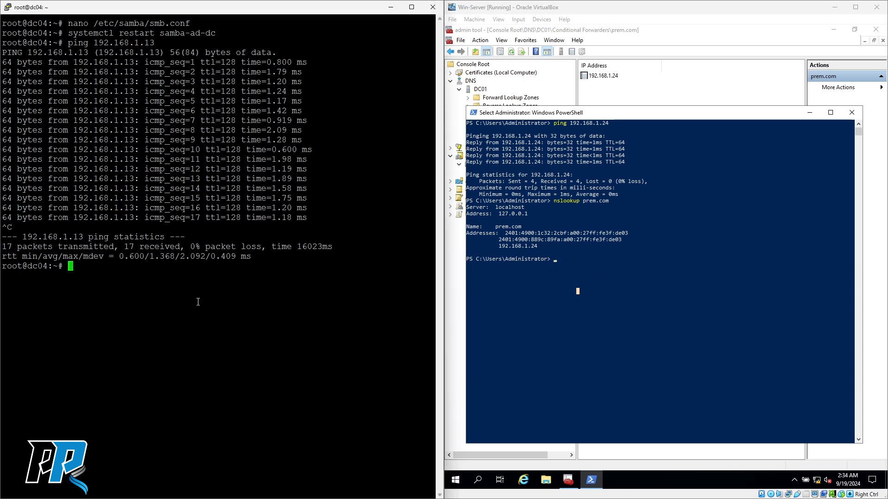
- Run nslookup prem.local on dc04, which gets no answer from server 192.168.1.24
type("ping")
key("BackSpace")
key("BackSpace")
key("BackSpace")
key("BackSpace")
key("BackSpace")
type("nslookup prem.local")
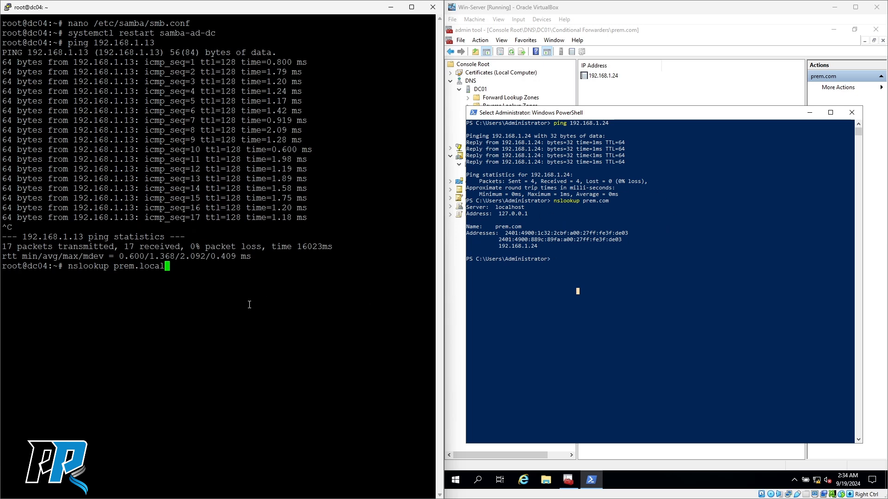
key("Return")
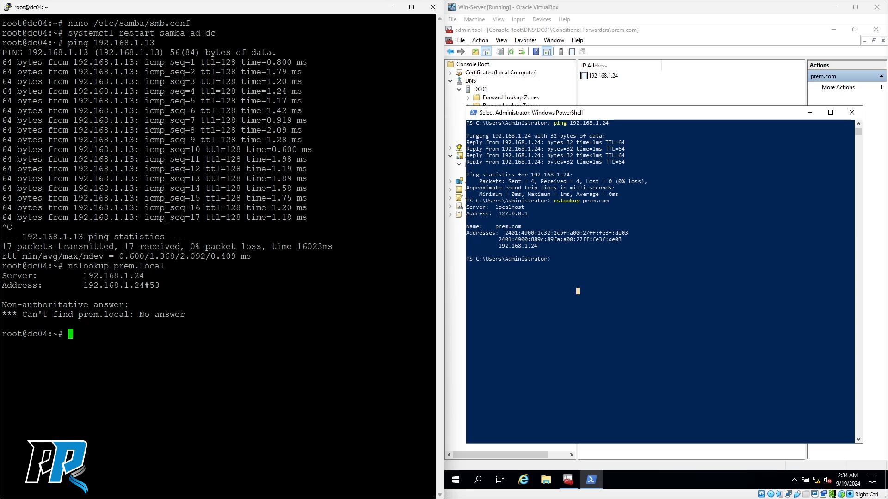
left_click(577, 291)
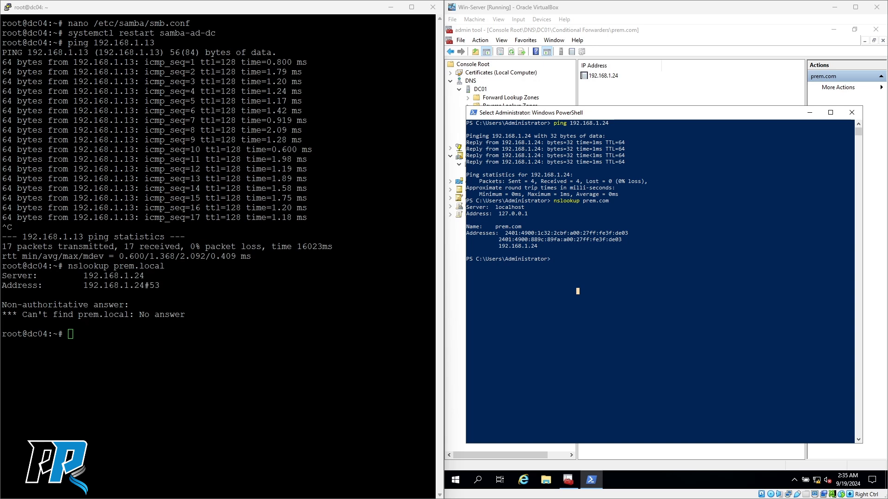
right_click(175, 338)
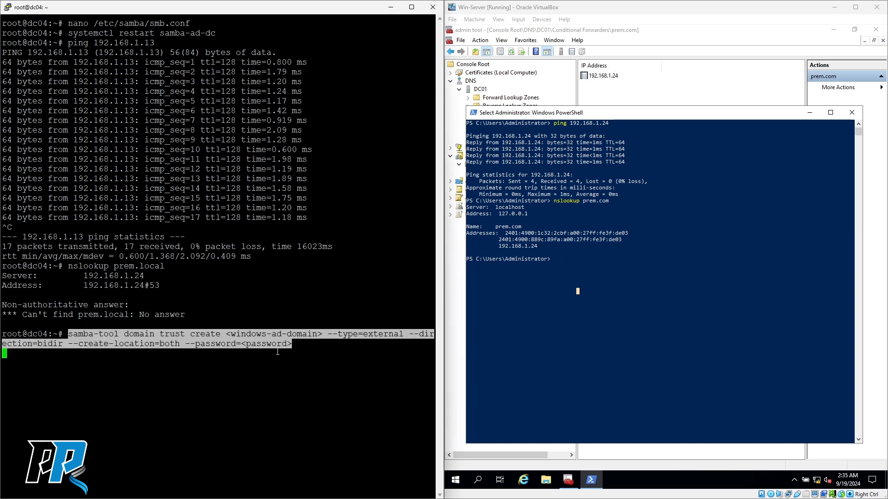
key("Up")
key("Up")
key("Down")
key("Down")
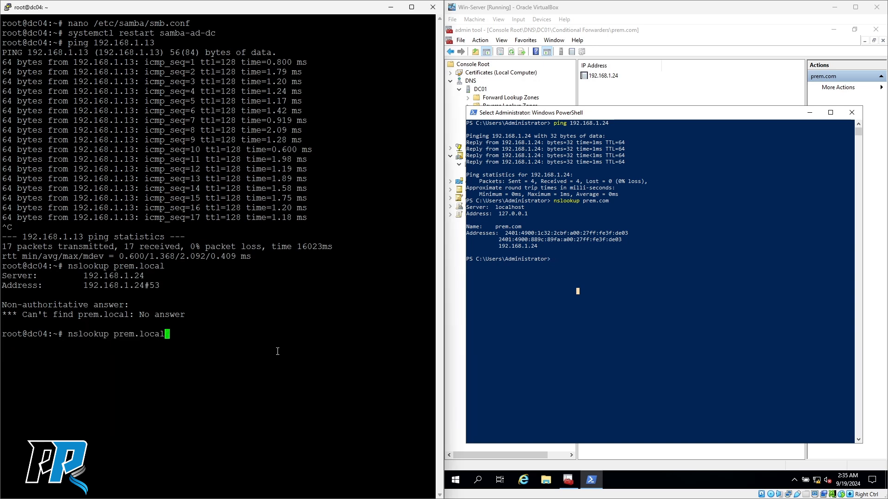
key("Left")
key("Left")
key("Left")
key("Left")
key("Left")
key("Left")
key("Left")
key("Left")
key("Left")
key("Left")
key("Left")
key("Left")
key("Left")
key("Left")
key("Left")
key("Left")
key("Left")
key("Left")
key("Left")
key("Left")
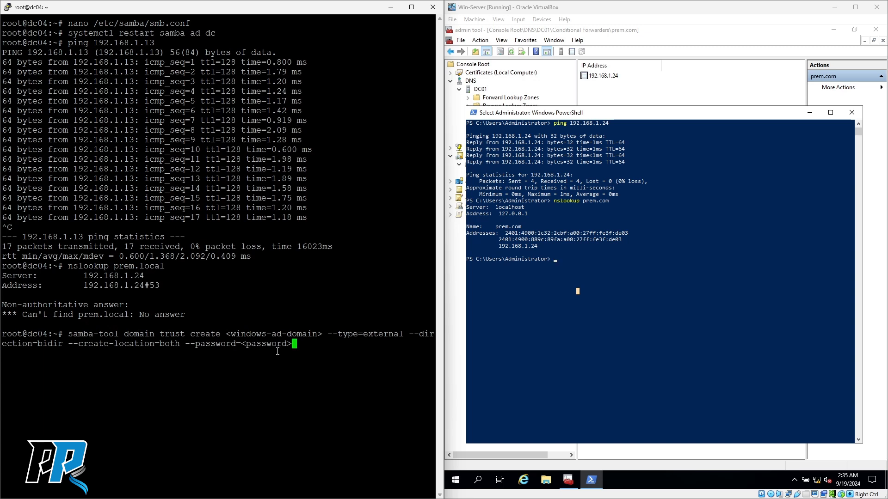
key("Left")
key("Left")
key("Left")
key("Left")
key("Left")
key("Left")
key("Left")
key("Left")
key("Left")
key("Left")
key("Left")
key("Left")
key("Left")
key("Left")
key("Left")
key("Left")
key("Left")
key("Left")
key("Left")
key("Left")
key("Left")
key("Left")
key("Left")
key("Left")
key("Left")
key("Left")
key("Left")
key("Left")
key("Left")
key("Left")
key("Left")
key("Left")
key("Left")
key("Left")
key("Left")
key("Left")
key("Left")
key("Left")
key("Left")
key("Left")
key("Right")
key("Right")
key("Right")
key("Right")
key("Right")
key("Right")
key("Right")
key("Right")
key("Right")
key("Right")
key("Right")
key("Right")
key("Right")
key("Right")
key("Right")
key("Right")
key("Right")
key("Right")
key("Right")
key("Right")
key("Right")
key("Right")
key("Right")
key("Right")
key("Right")
key("Right")
key("Right")
key("Right")
key("BackSpace")
key("BackSpace")
key("BackSpace")
key("BackSpace")
key("BackSpace")
key("BackSpace")
key("BackSpace")
key("BackSpace")
key("BackSpace")
key("BackSpace")
key("BackSpace")
key("BackSpace")
key("BackSpace")
key("BackSpace")
key("BackSpace")
key("BackSpace")
key("BackSpace")
key("BackSpace")
key("BackSpace")
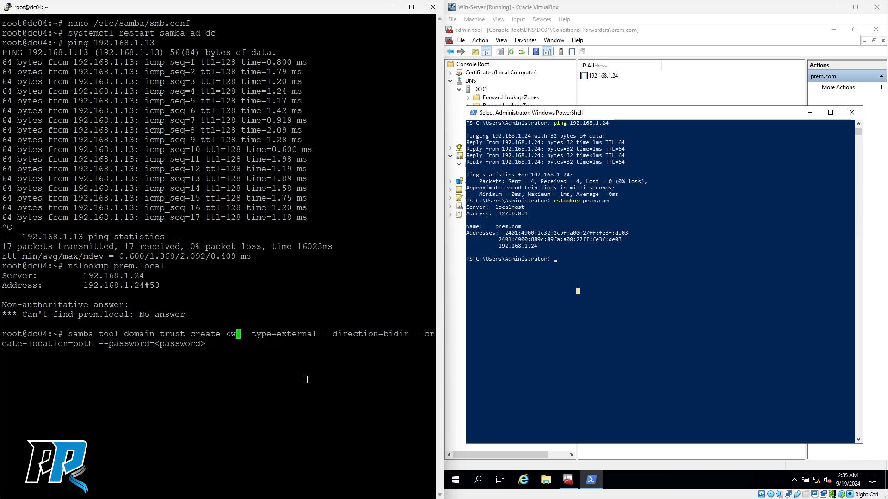
type("prem.lcoa")
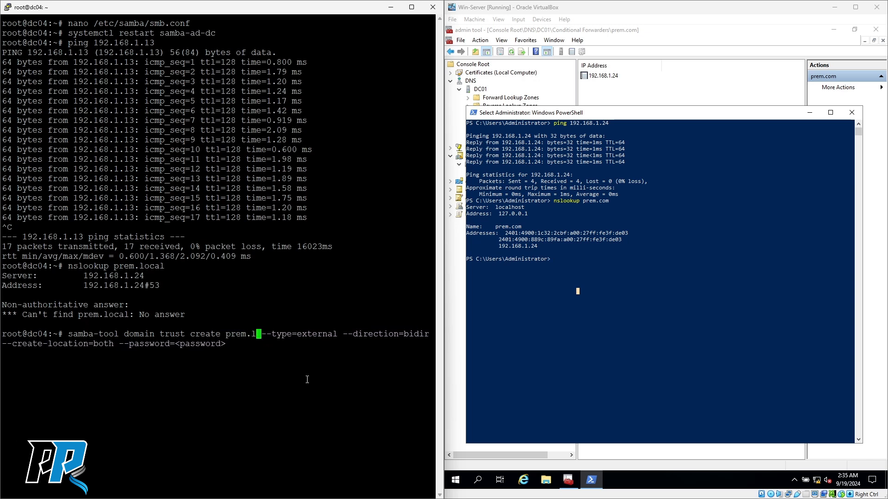
key("BackSpace")
key("BackSpace")
key("BackSpace")
type("ocal")
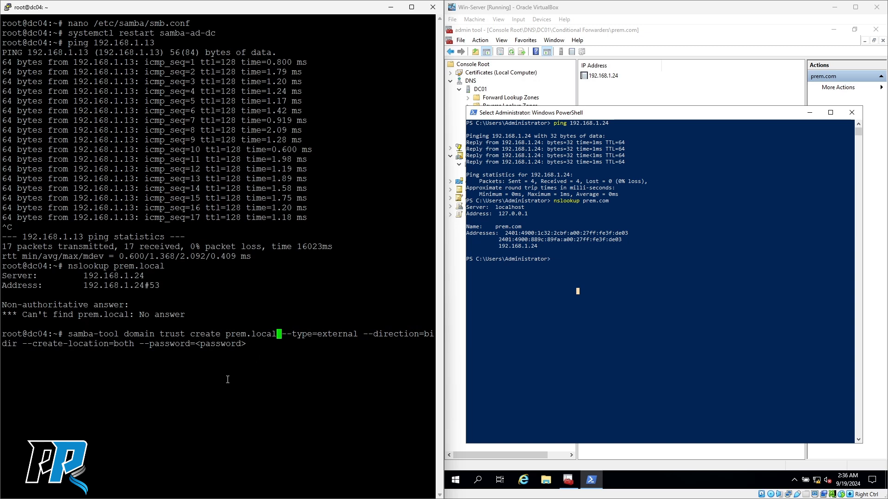
key("Up")
key("Up")
key("BackSpace")
key("BackSpace")
key("BackSpace")
key("BackSpace")
key("BackSpace")
key("BackSpace")
key("BackSpace")
key("BackSpace")
key("BackSpace")
key("BackSpace")
key("BackSpace")
key("BackSpace")
key("BackSpace")
key("BackSpace")
key("BackSpace")
key("BackSpace")
key("BackSpace")
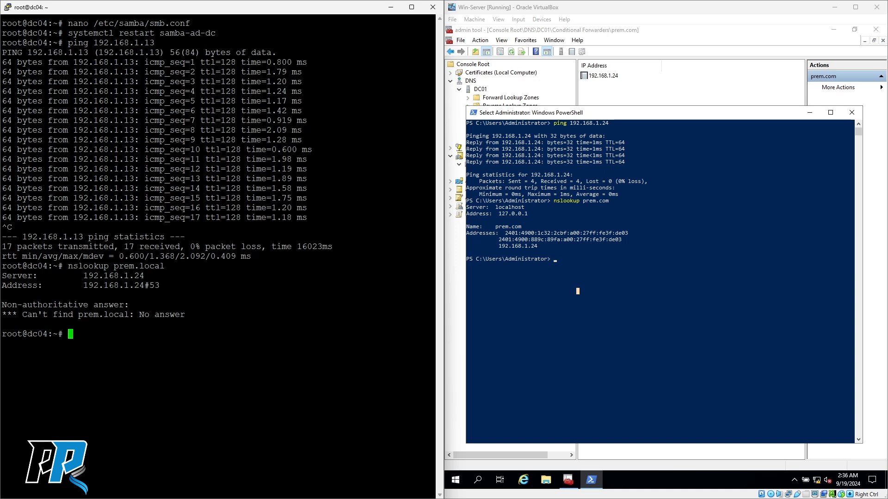
- Rerun nslookup prem.local on dc04 and select its server lines and No answer error
type("nslookup prem.local")
key("Return")
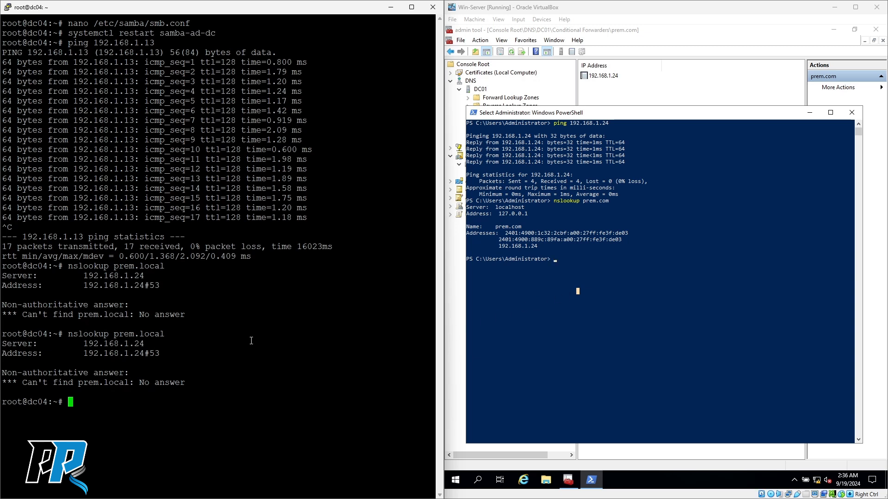
left_click_drag(84, 345, 324, 354)
left_click_drag(49, 384, 241, 382)
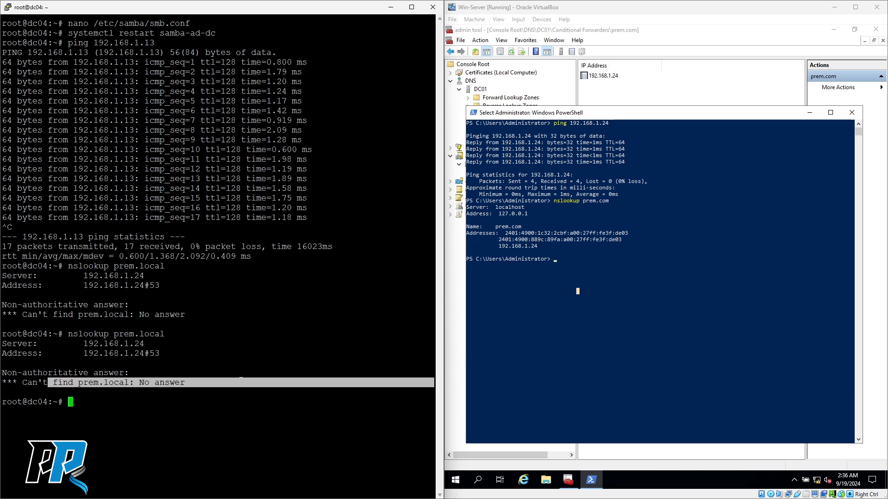
left_click(223, 421)
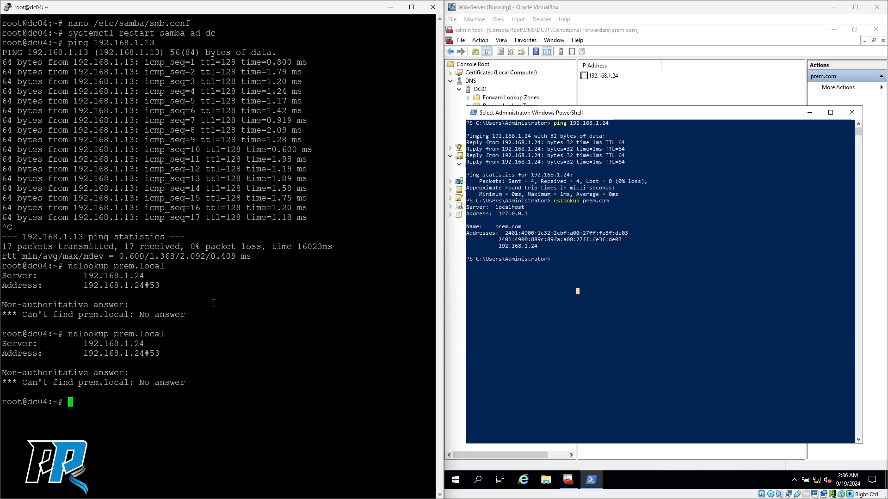
- Clear the terminal and open /etc/hosts in nano
type("clear")
key("Return")
type("nan")
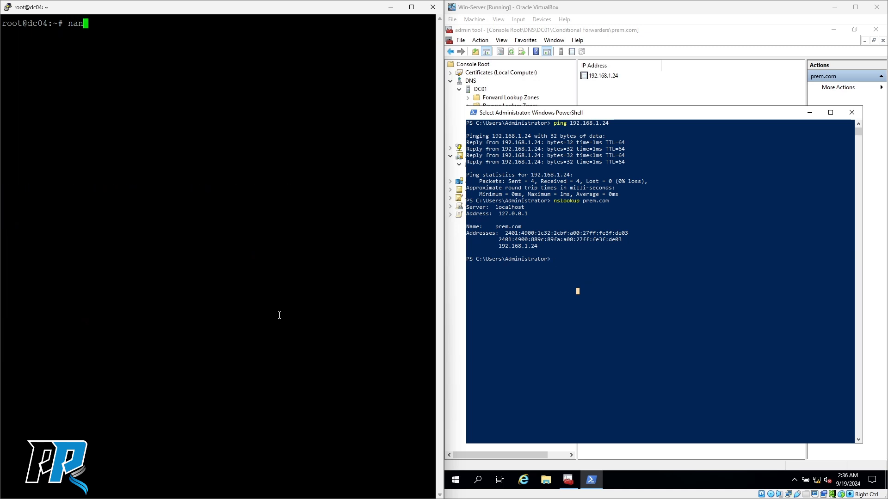
type("o /etc/hosts")
key("Return")
- Check the 192.168.1.13 dc01.prem.local prem.local entry, then save the file and exit nano
key("Down")
key("Down")
key("Down")
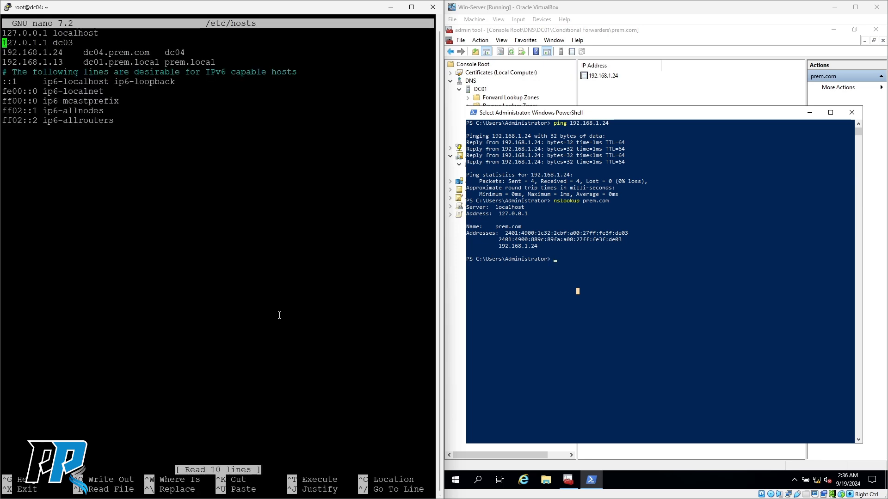
key("Right")
key("Right")
key("Right")
key("Right")
key("Right")
key("Right")
key("Right")
key("Right")
key("Right")
key("Right")
key("Right")
key("Right")
key("Right")
key("Right")
key("Right")
key("Right")
key("Right")
key("Right")
key("Right")
key("Right")
key("Right")
key("Right")
key("Right")
key("Right")
key("Right")
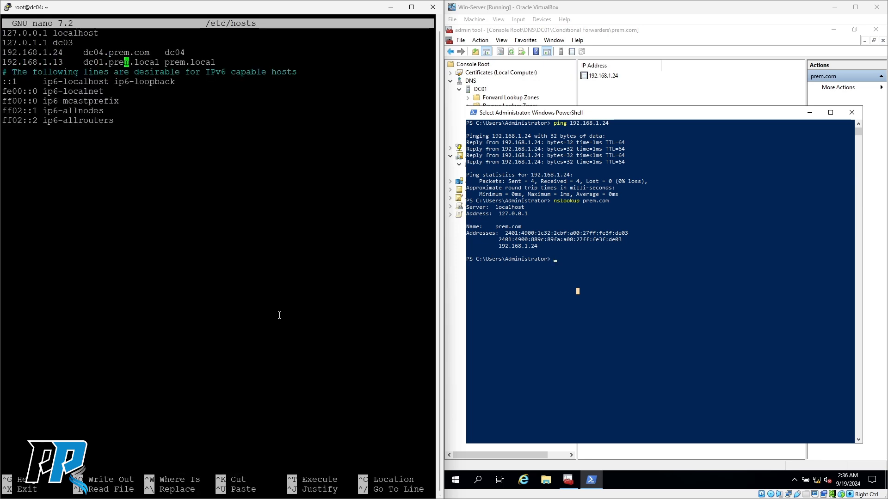
key("Left")
key("Left")
key("Left")
key("Left")
key("Left")
key("Left")
key("Left")
key("Left")
key("Left")
key("Left")
key("Left")
key("Left")
key("Left")
key("Left")
key("Left")
key("Left")
key("Left")
key("Left")
key("Left")
key("Left")
key("Left")
key("Left")
key("Left")
key("Left")
key("Right")
key("Right")
key("Right")
key("Right")
key("Right")
key("Right")
key("Right")
key("Right")
key("Right")
key("Right")
key("Right")
key("Right")
key("Right")
key("Right")
key("Right")
key("Right")
key("Right")
key("Right")
key("Right")
key("Right")
key("Right")
key("Right")
key("Right")
key("Right")
key("Right")
key("Right")
key("Left")
key("ctrl+o")
key("Return")
key("ctrl+x")
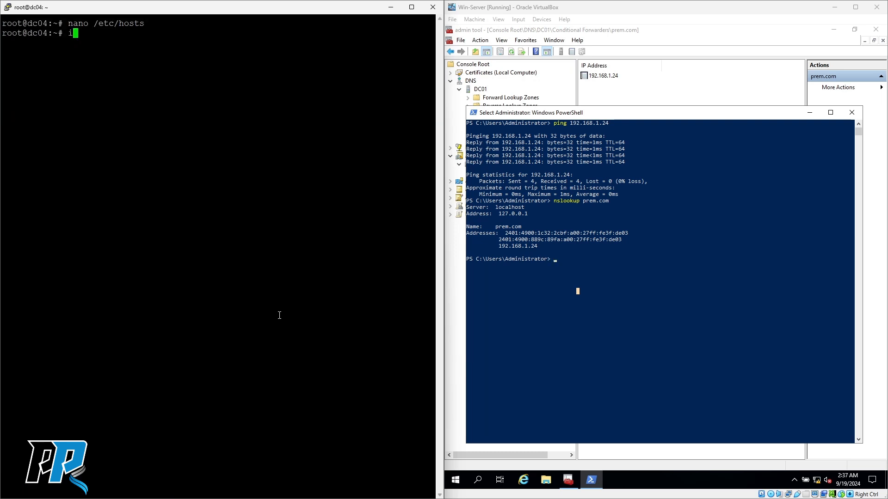
- Ping prem.local from dc04, resolving to 192.168.1.13 with 11 of 11 replies
type("ping prem.local")
key("Return")
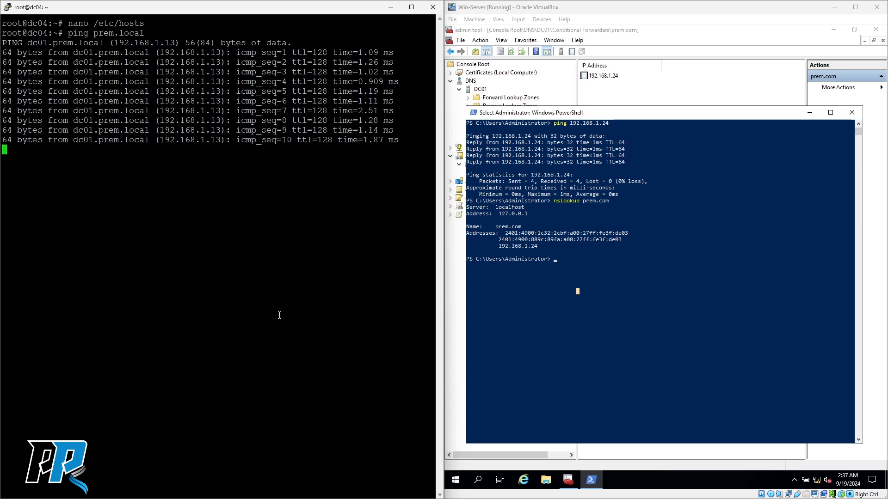
key("ctrl+c")
key("Up")
key("Up")
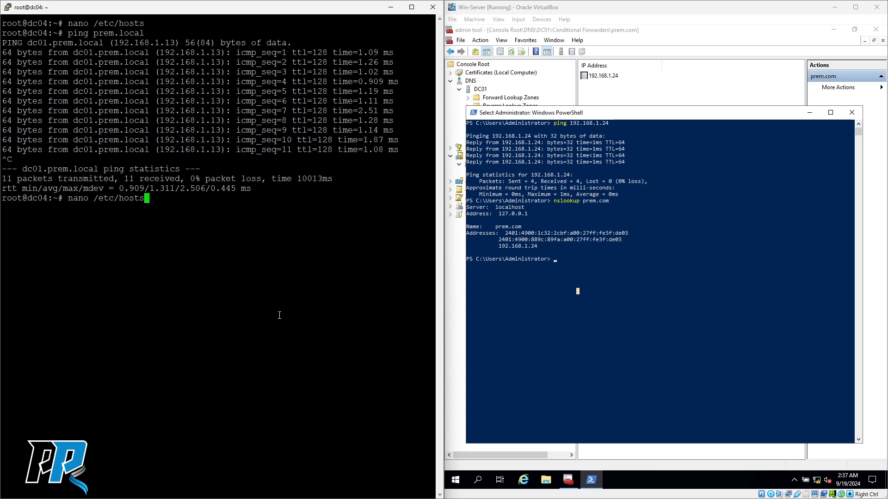
key("Down")
- Discard an accidental paste from dc04's command line
right_click(221, 299)
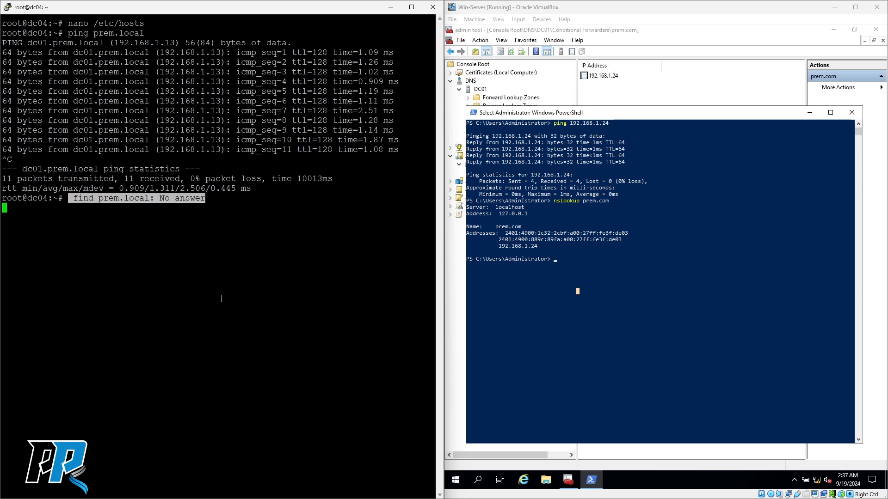
key("Up")
key("Up")
key("Up")
key("BackSpace")
key("BackSpace")
key("BackSpace")
key("BackSpace")
key("BackSpace")
left_click(578, 291)
- Paste the samba-tool domain trust create template, setting prem.local as domain and removing <password>
right_click(100, 265)
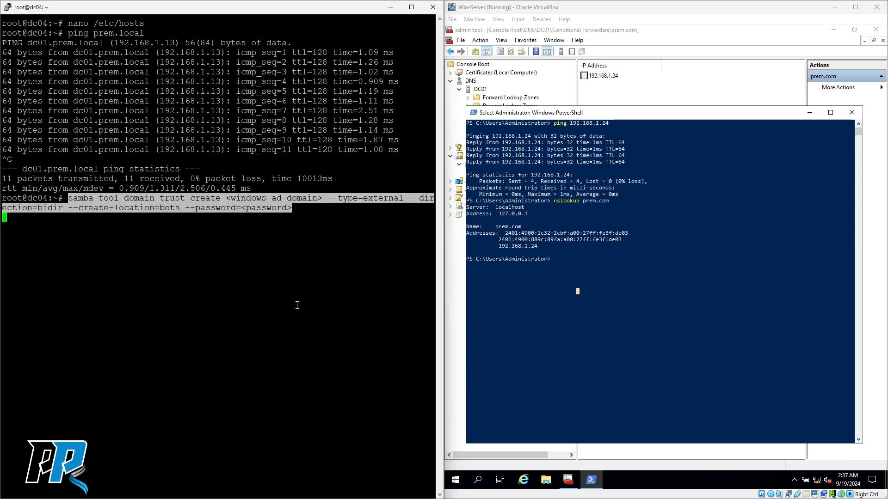
key("Right")
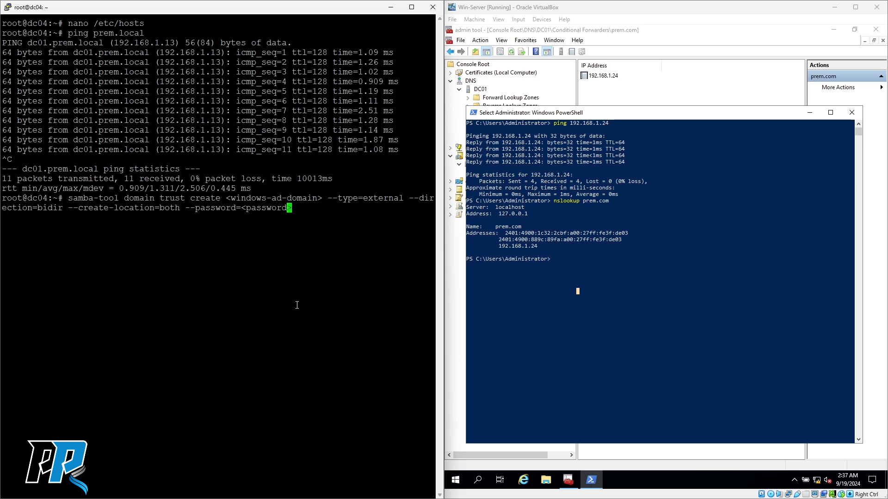
key("BackSpace")
key("BackSpace")
key("BackSpace")
key("BackSpace")
key("BackSpace")
key("BackSpace")
key("BackSpace")
key("BackSpace")
key("BackSpace")
key("BackSpace")
key("Left")
key("Left")
key("Left")
key("Left")
key("Left")
key("Left")
key("Left")
key("Left")
key("Left")
key("Left")
key("Left")
key("Left")
key("Left")
key("Left")
key("Left")
key("Left")
key("Left")
key("Left")
key("Left")
key("Left")
key("Left")
key("Left")
key("Left")
key("Left")
key("Left")
key("Left")
key("Left")
key("Left")
key("Left")
key("Left")
key("Left")
key("Left")
key("Left")
key("Left")
key("Left")
key("Left")
key("Left")
key("Left")
key("Left")
key("Left")
key("Left")
key("Left")
key("Left")
key("Left")
key("Left")
key("Left")
key("Left")
key("Left")
key("Left")
key("Left")
key("Left")
key("Left")
key("Left")
key("Left")
key("Left")
key("Left")
key("Left")
key("Left")
key("Left")
key("Left")
key("Left")
key("Delete")
key("BackSpace")
key("BackSpace")
key("BackSpace")
key("BackSpace")
key("BackSpace")
key("BackSpace")
key("BackSpace")
key("BackSpace")
key("BackSpace")
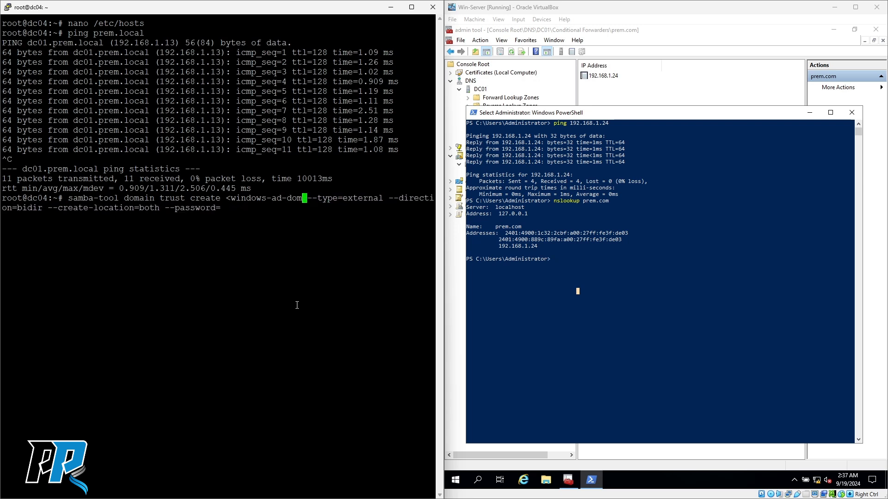
key("BackSpace")
key("BackSpace")
key("BackSpace")
key("BackSpace")
key("BackSpace")
key("BackSpace")
key("BackSpace")
key("BackSpace")
key("BackSpace")
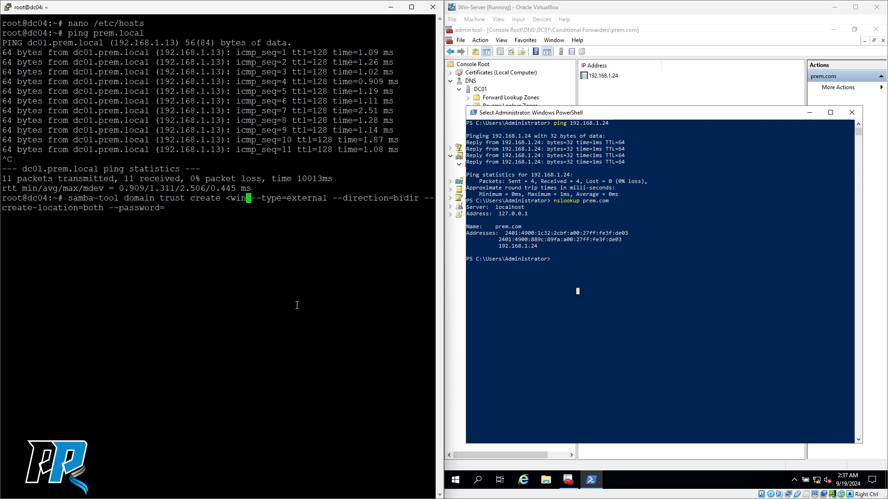
type("prem.local")
- Review the trust command, leaving --password= empty and not yet run
key("Left")
key("Left")
key("Left")
key("Left")
key("Left")
key("Left")
key("Left")
key("Left")
key("Left")
key("Left")
key("Left")
key("Left")
key("Left")
key("Left")
key("Left")
key("Left")
key("Left")
key("Left")
key("Left")
key("Left")
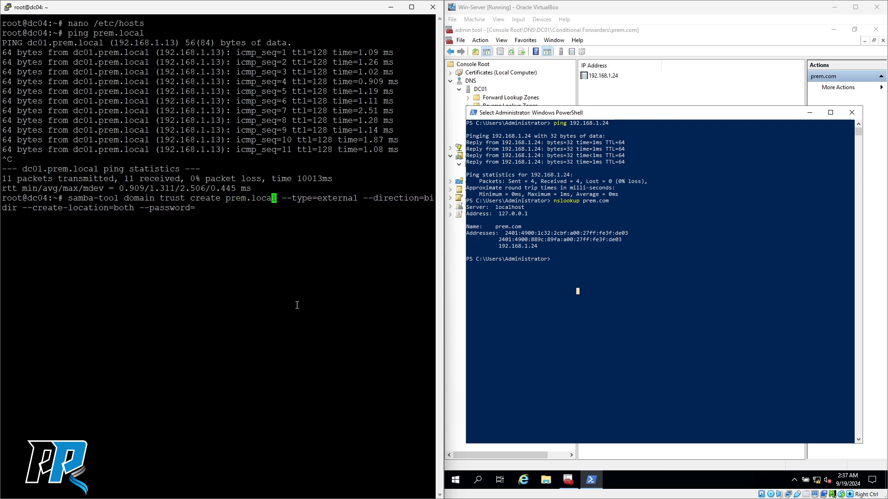
key("Right")
key("Right")
key("Right")
key("Right")
key("Right")
key("Right")
key("Right")
key("Right")
key("Right")
key("Right")
key("Right")
key("Right")
key("Right")
key("Right")
key("Right")
key("Right")
key("Right")
key("Right")
key("Right")
key("Right")
key("Right")
key("Right")
key("Right")
key("Right")
key("Right")
key("Right")
key("Right")
key("Right")
key("Right")
key("Right")
key("Right")
key("Right")
key("Right")
key("Right")
key("Right")
key("Right")
key("Right")
key("Right")
key("Right")
key("Right")
key("Return")
key("Left")
type("f")
key("BackSpace")
left_click(578, 291)
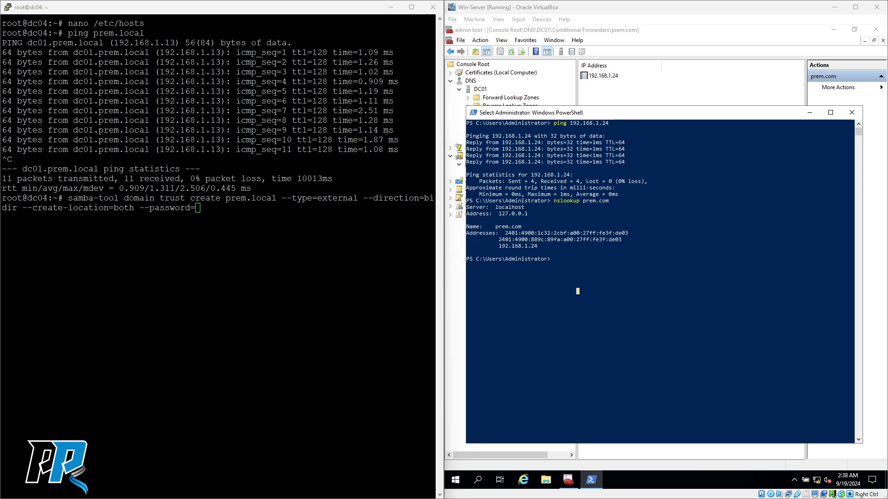
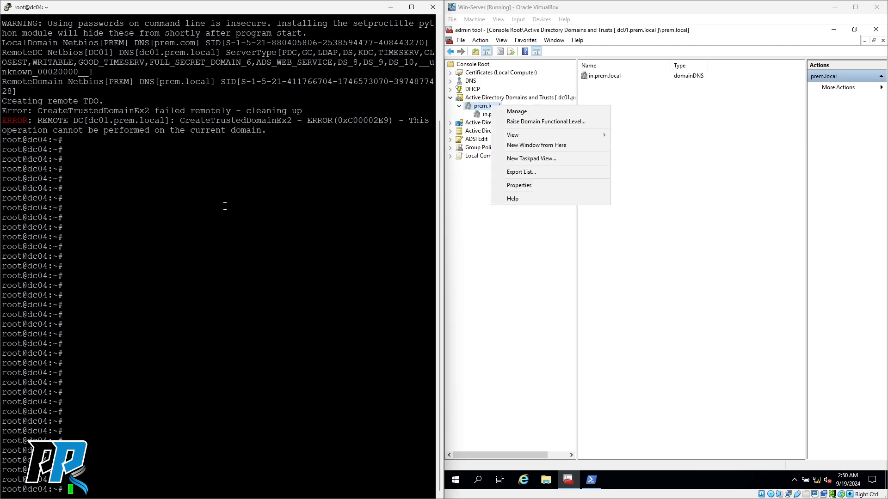
- Clear the dc04 terminal and run nslookup prem.local
type("clear")
key("Return")
type("n")
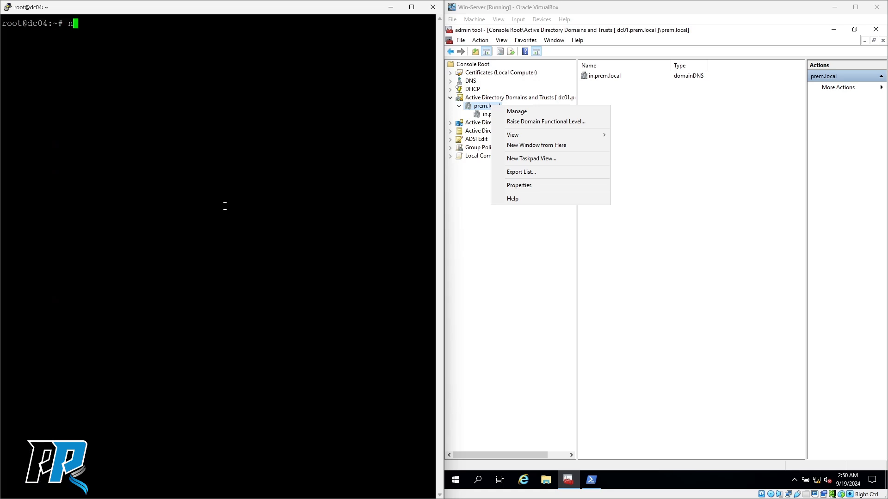
type("slookup prem.local")
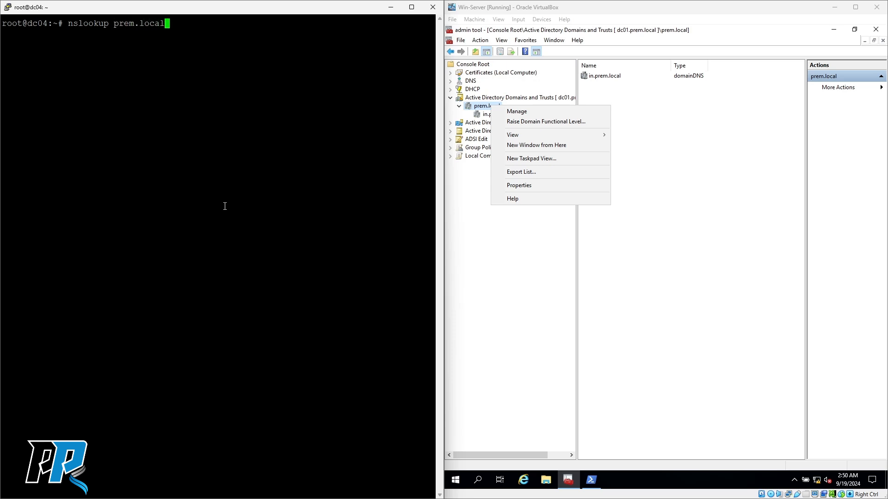
key("Return")
- Highlight the DNS server 192.168.1.24 address lines in the lookup output
left_click_drag(79, 32, 160, 43)
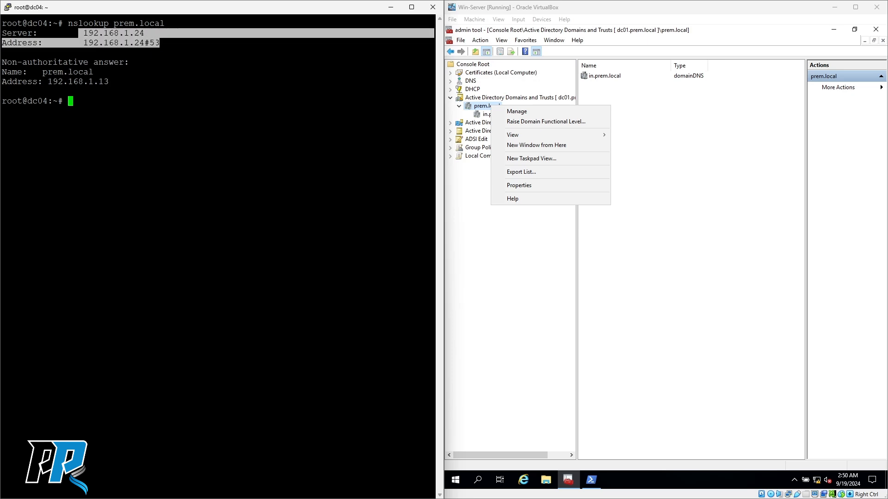
left_click(138, 31)
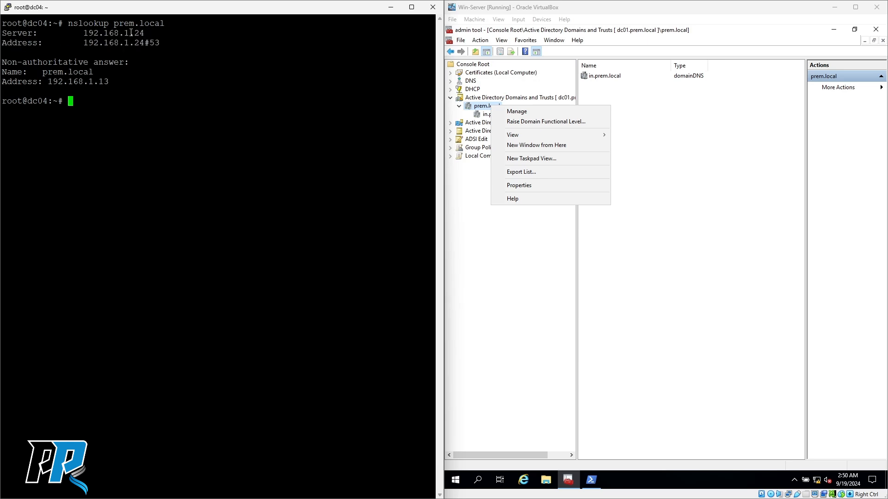
left_click_drag(133, 33, 286, 34)
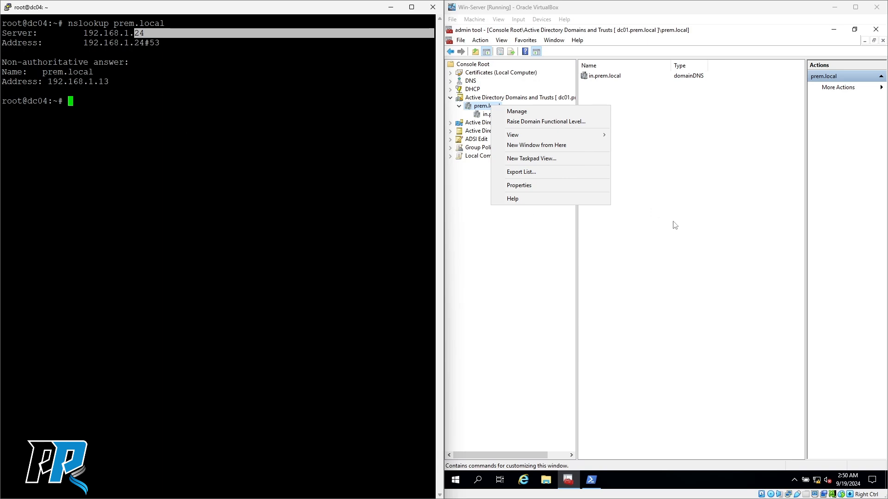
left_click(609, 375)
- In the Windows server's PowerShell, clear the console and look up prem.com, returning 192.168.1.24
left_click(593, 481)
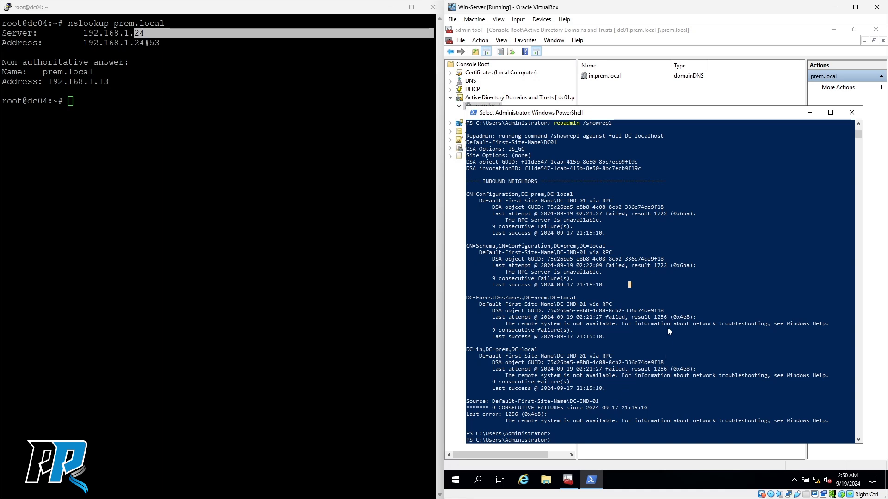
type("clear")
key("Return")
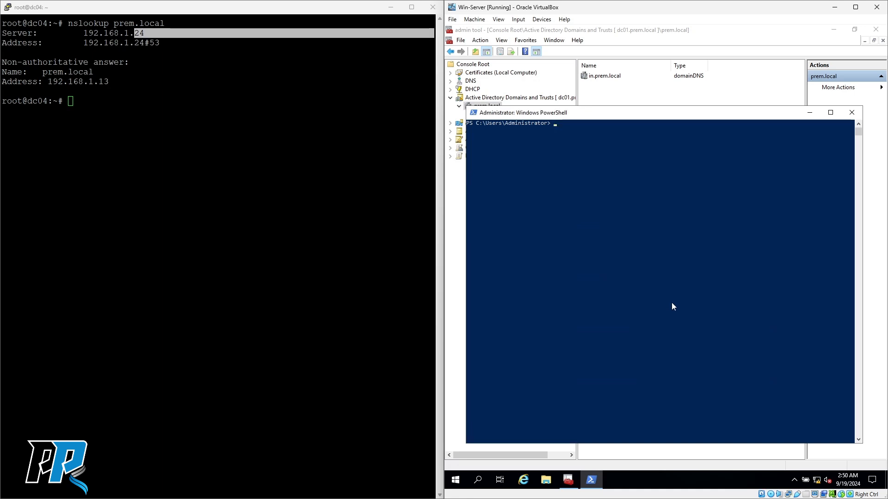
key("Up")
key("BackSpace")
key("BackSpace")
key("BackSpace")
type("nslookup prem.com")
key("Return")
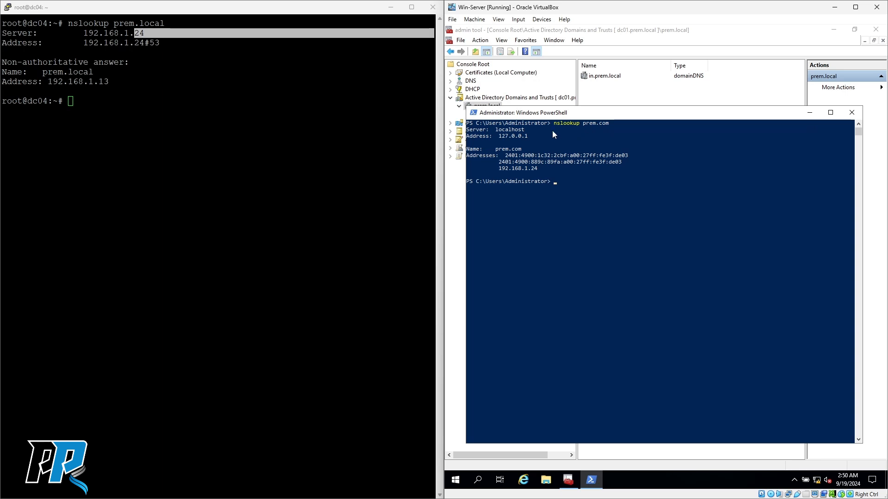
left_click(498, 136)
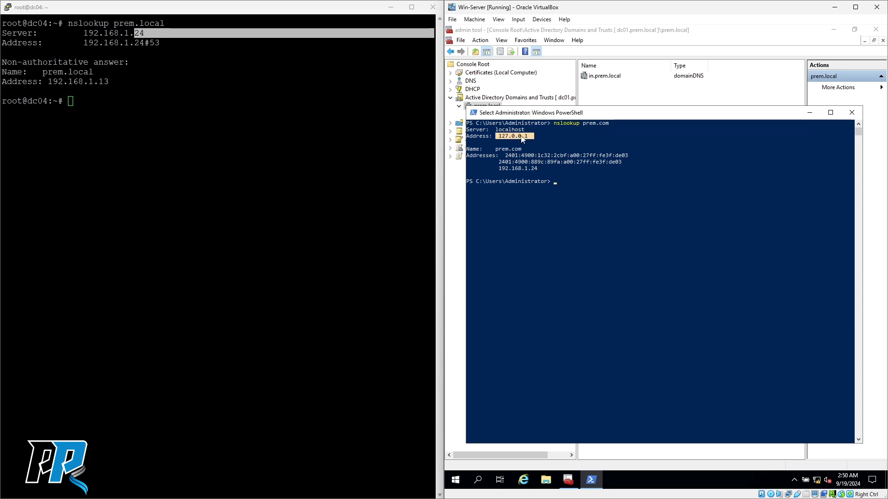
left_click_drag(493, 149, 522, 150)
left_click(458, 209)
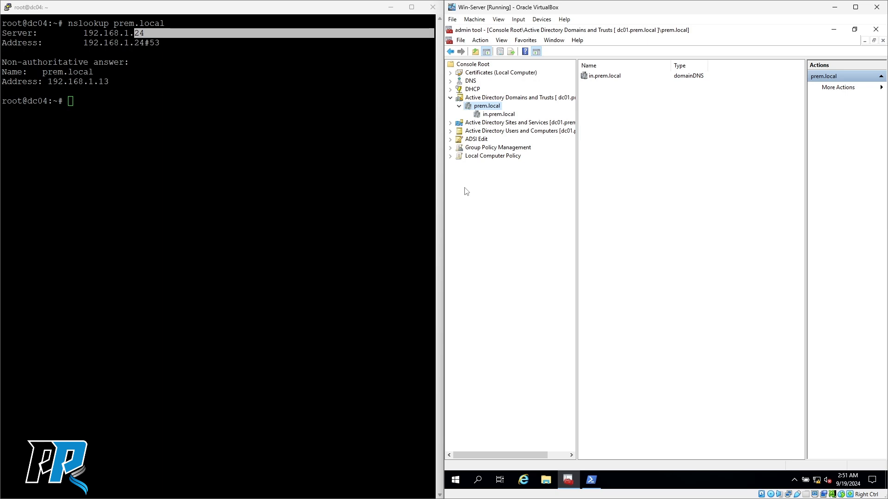
- From prem.local's Properties Trusts tab, launch the New Trust Wizard and reposition it
right_click(487, 108)
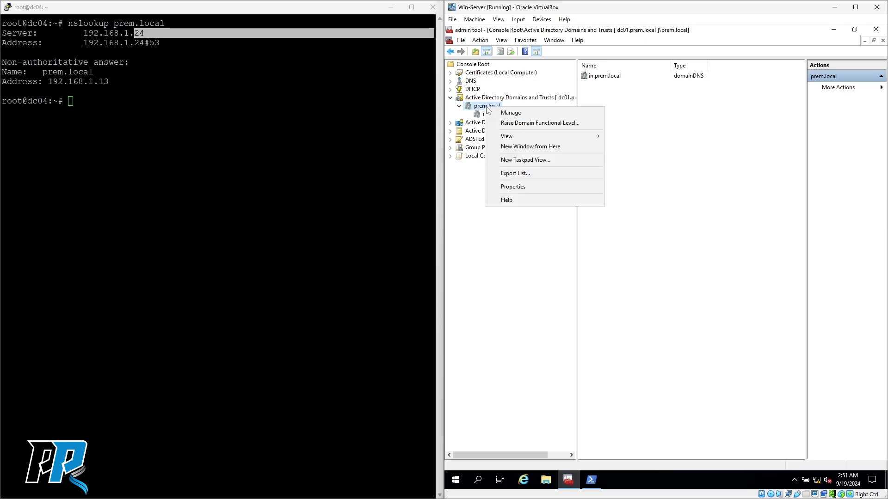
left_click(522, 187)
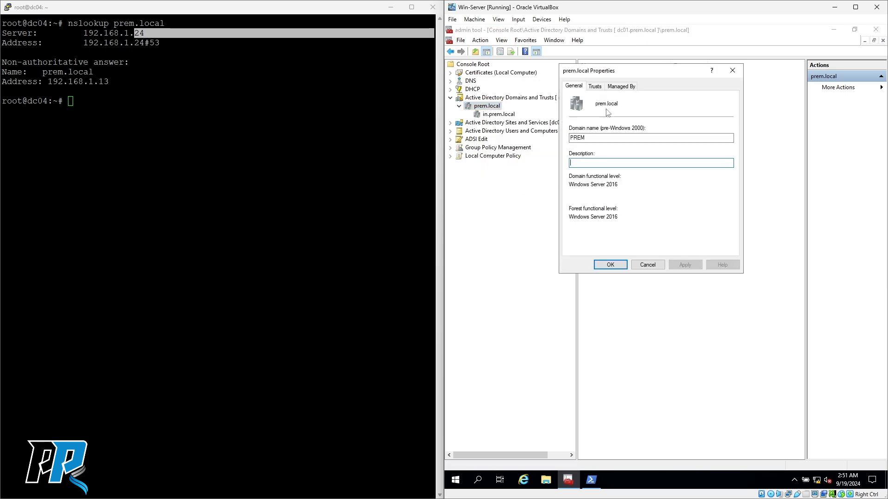
left_click(595, 86)
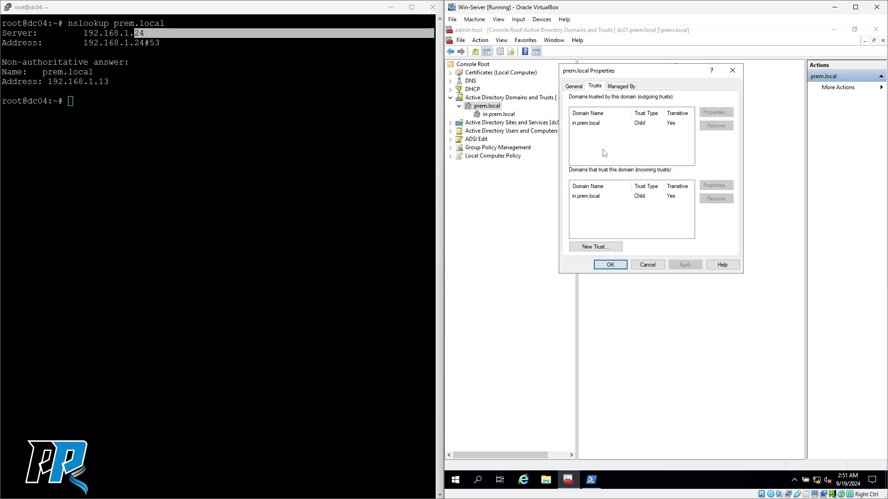
left_click(596, 249)
left_click_drag(663, 105, 542, 141)
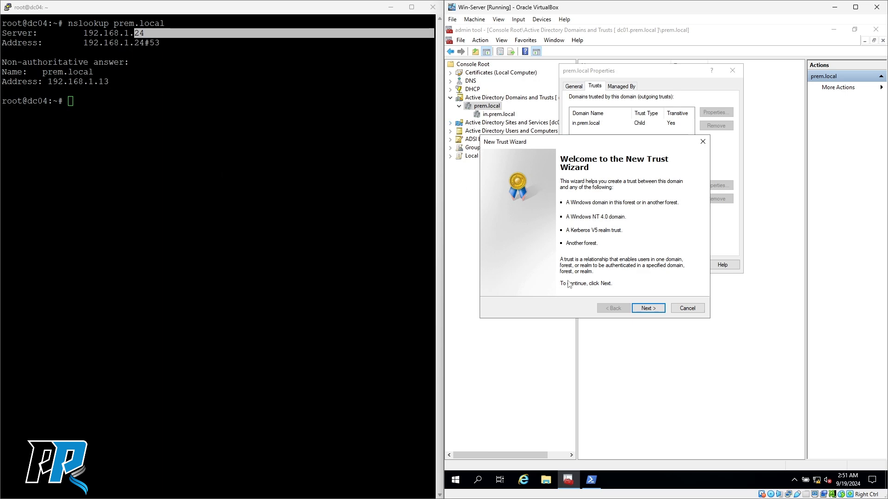
- Enter dc04.prem.com as the trust name in the New Trust Wizard
left_click(647, 308)
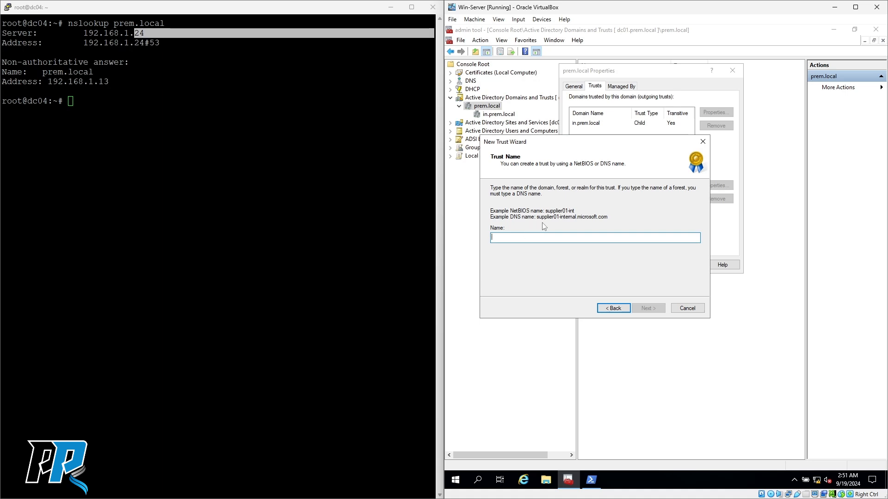
type("dc")
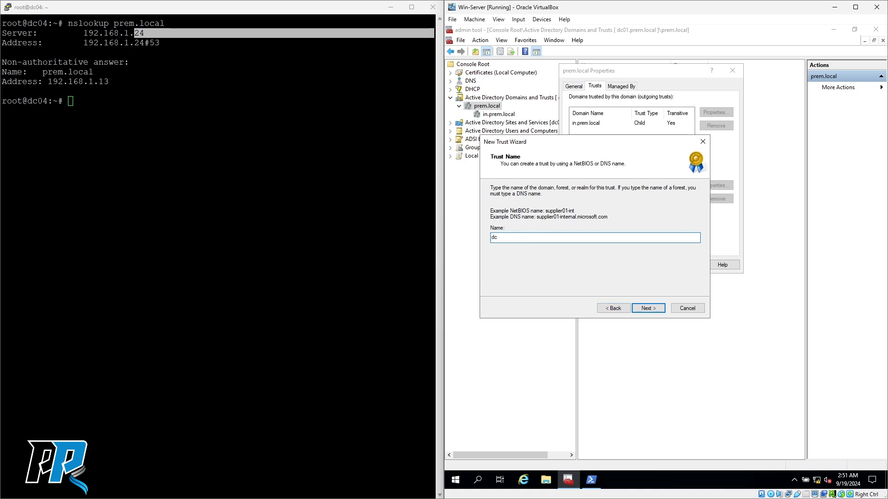
type("04.prem.com")
left_click(651, 309)
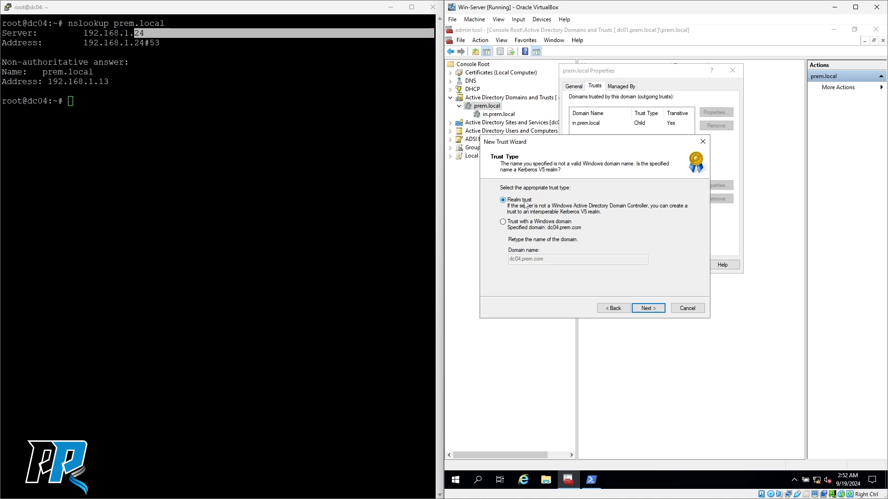
- Accept the Realm trust type and set its transitivity to Transitive
left_click(648, 309)
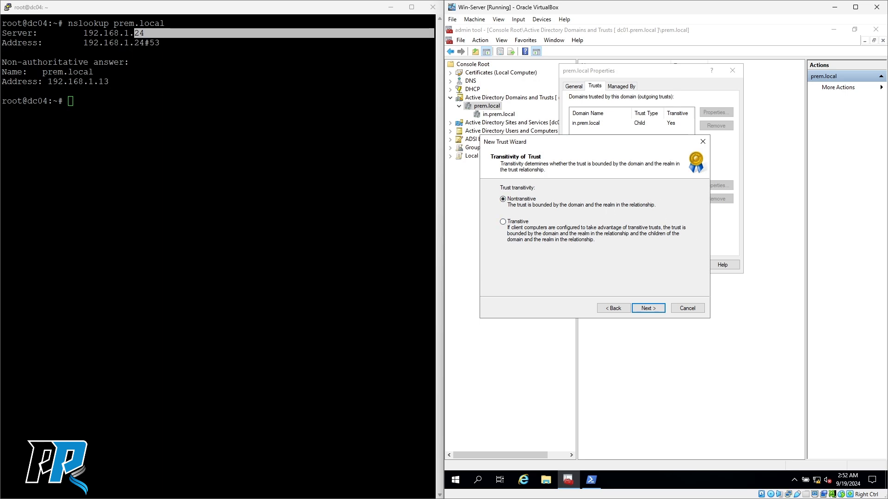
left_click(503, 222)
left_click(648, 309)
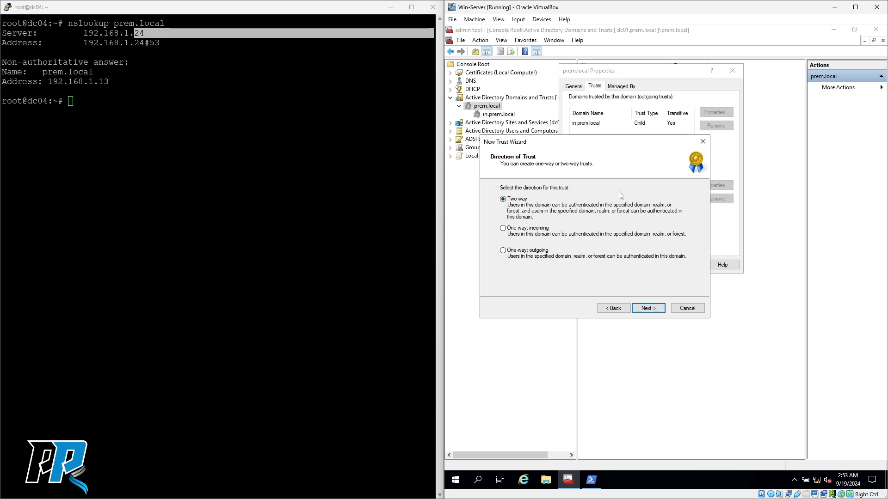
- Keep the Two-way direction, enter and confirm the trust password, and create the trust
left_click(651, 308)
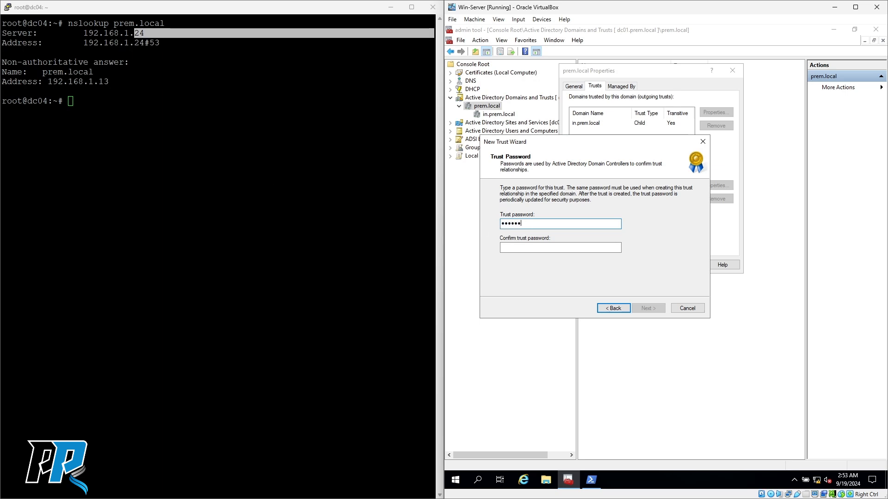
key("Tab")
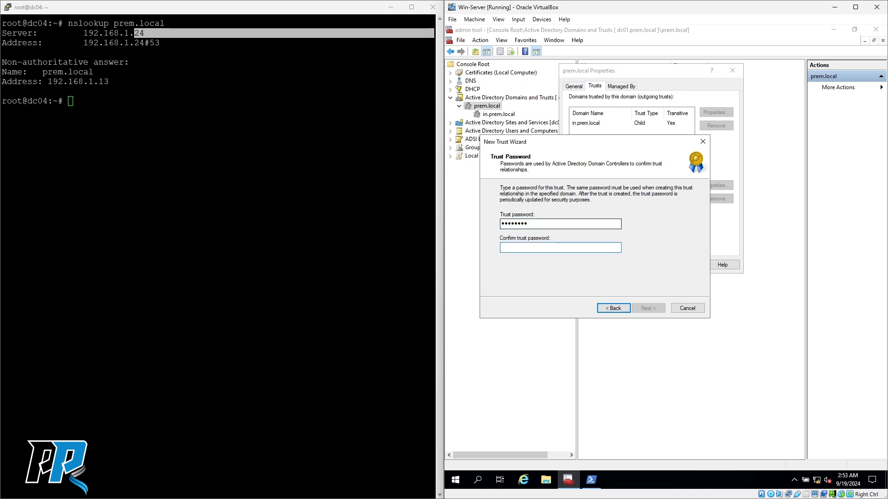
type("•")
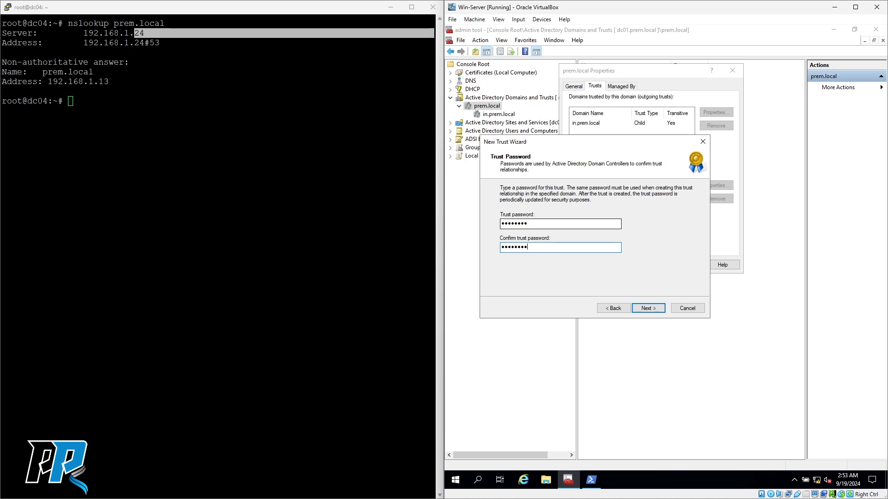
type("•••••••")
left_click(653, 309)
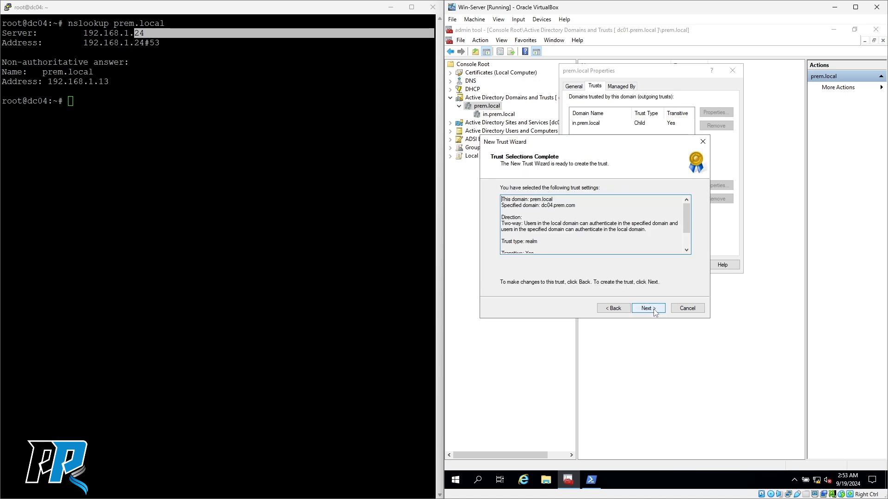
scroll(586, 230, "down", 2)
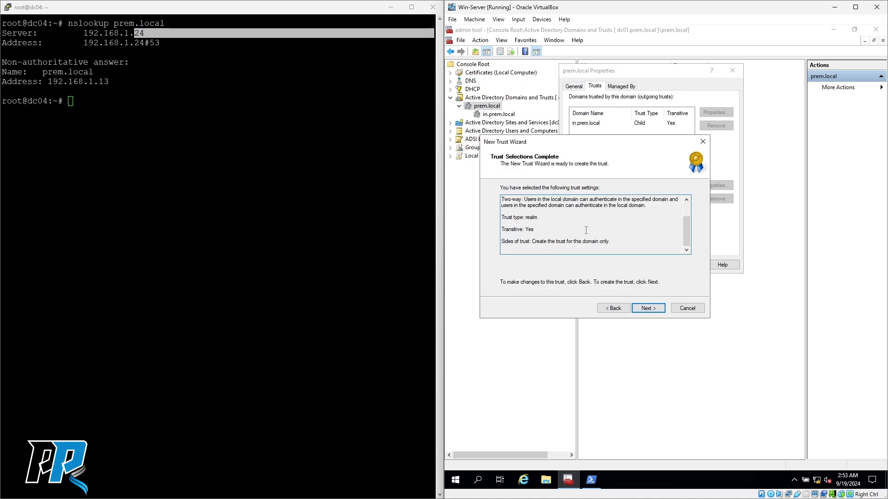
scroll(586, 230, "down", 2)
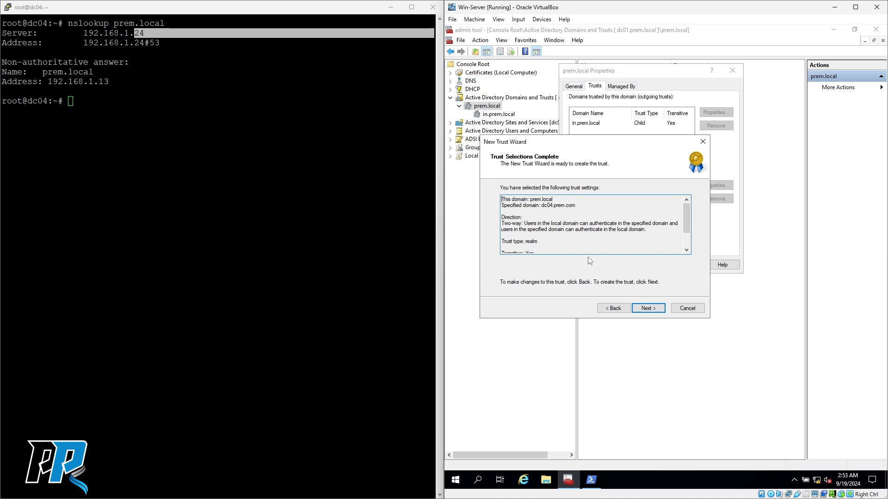
left_click(648, 308)
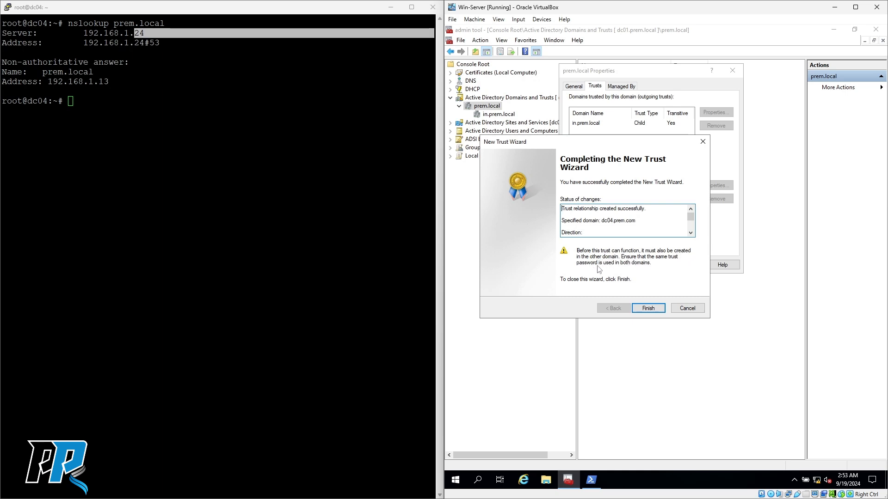
- Finish the wizard and inspect the outgoing and incoming dc04.prem.com trusts
left_click(653, 310)
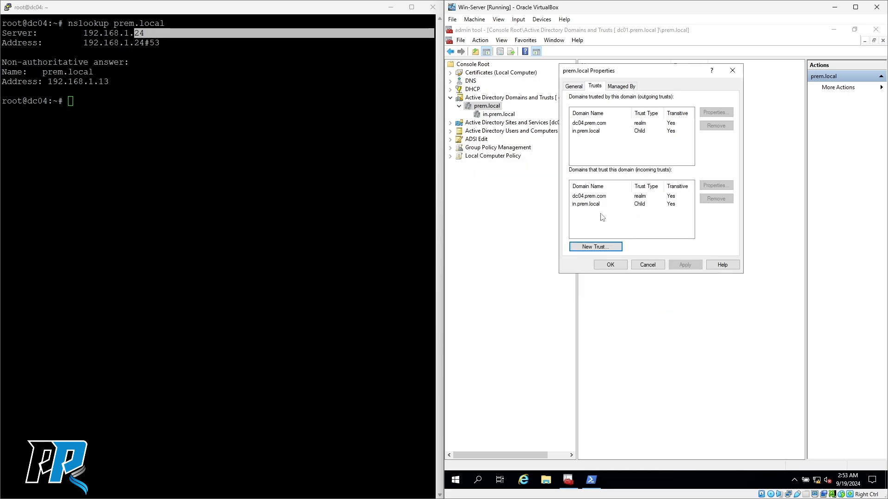
left_click(590, 124)
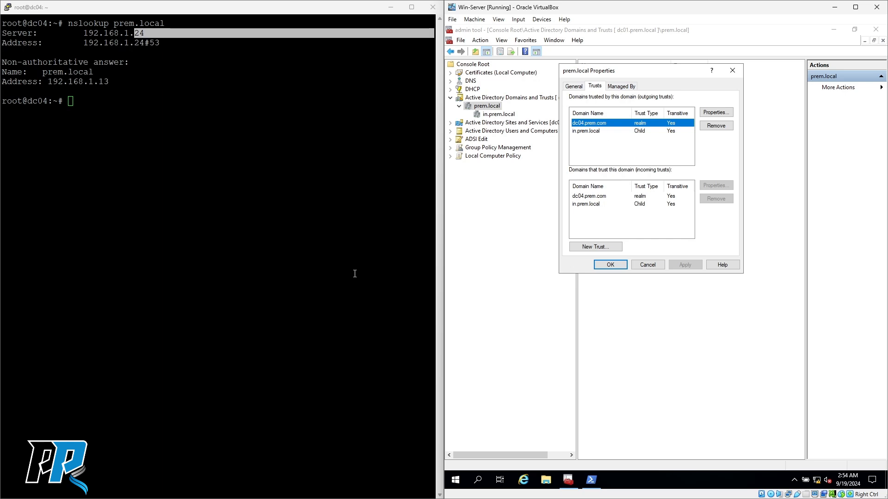
left_click(593, 197)
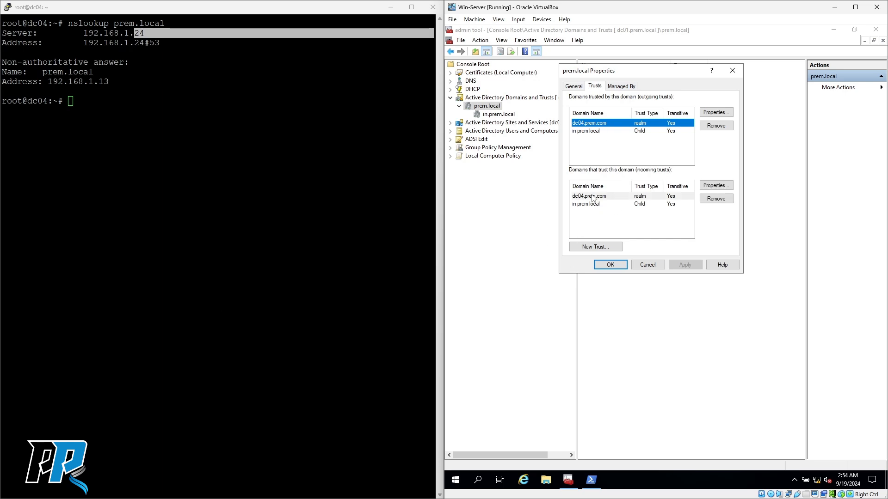
left_click(610, 265)
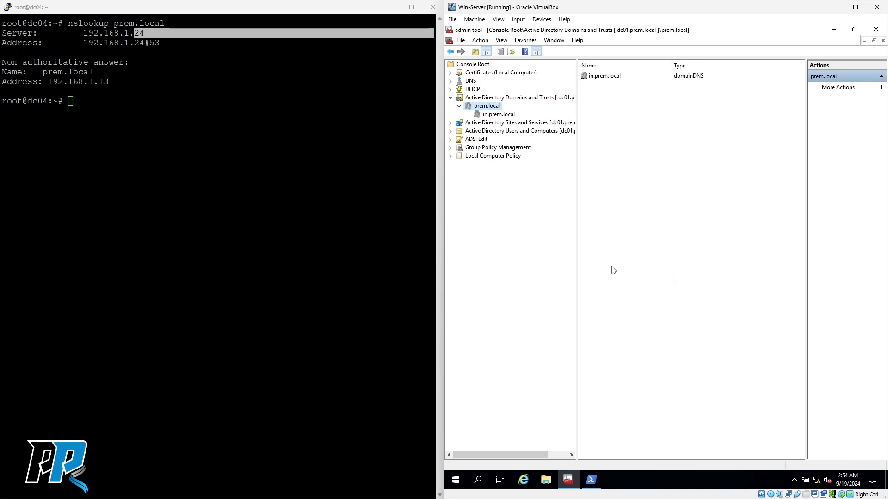
- Browse in.prem.local, then recheck prem.local's Trusts tab before closing it
left_click(498, 114)
left_click(488, 106)
right_click(481, 108)
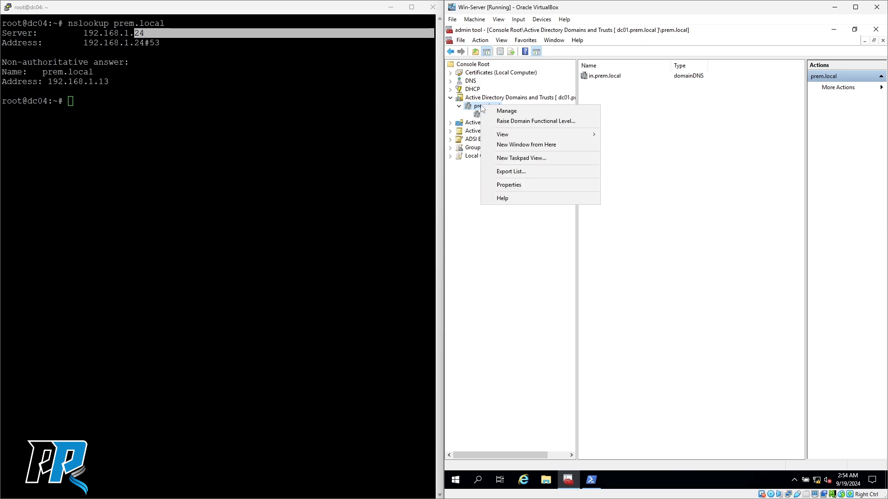
left_click(511, 184)
left_click(599, 88)
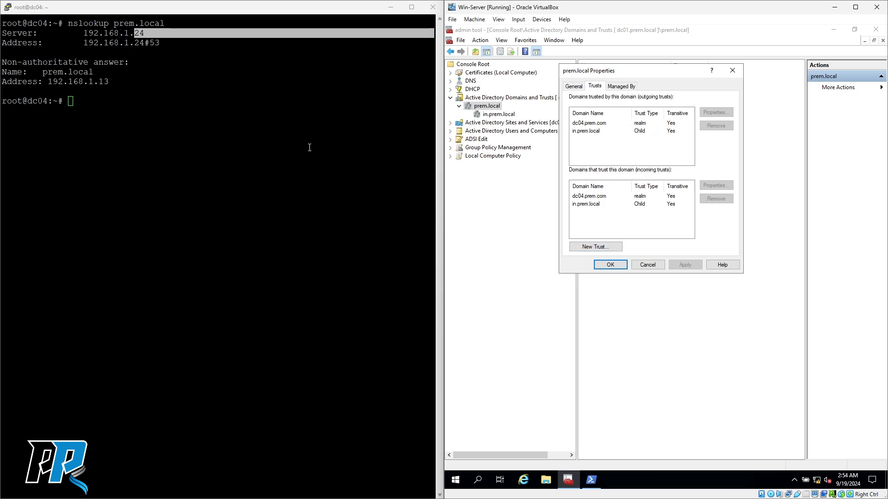
left_click(611, 266)
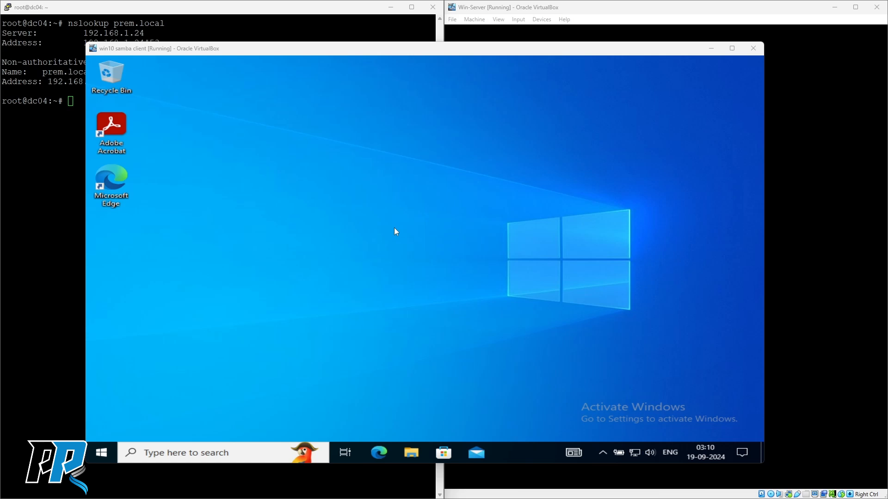
- Maximize the win10 samba client VM window
left_click_drag(377, 51, 383, 49)
double_click(373, 52)
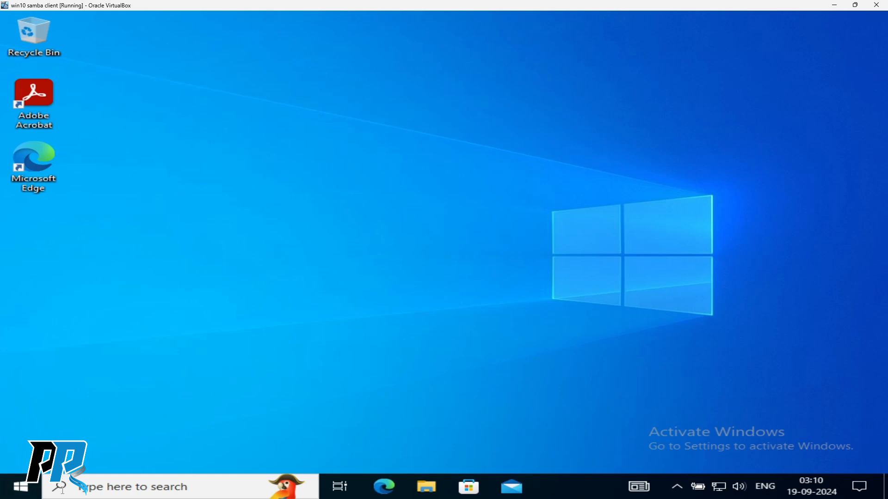
left_click(172, 210)
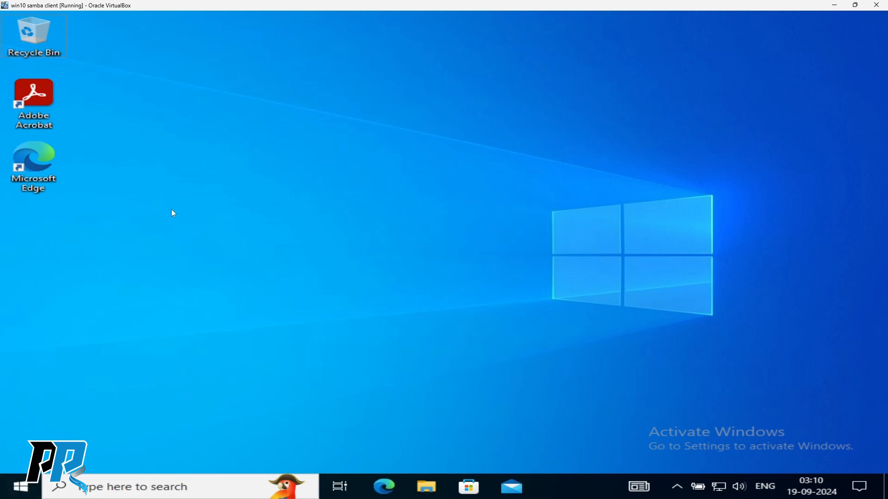
- Check via sysdm.cpl that win10-samba-01 belongs to domain prem.com, changing nothing
key("super+r")
type("sysdm.cpl")
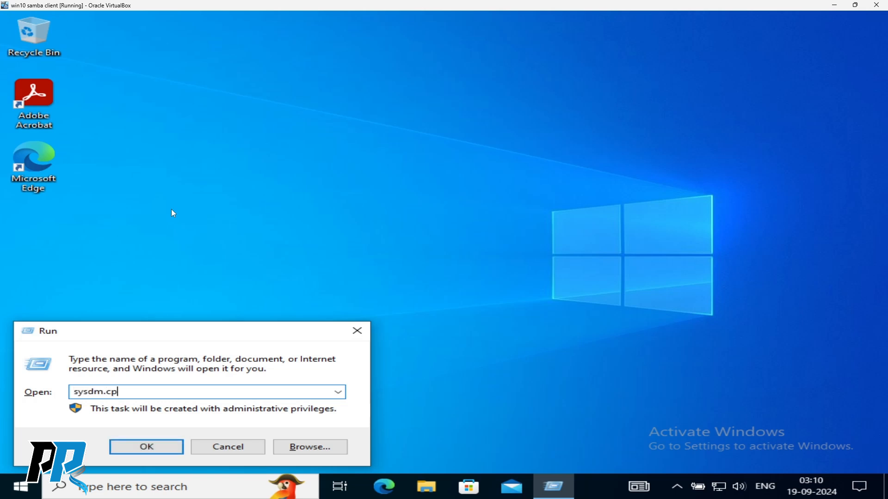
key("ctrl+a")
key("Return")
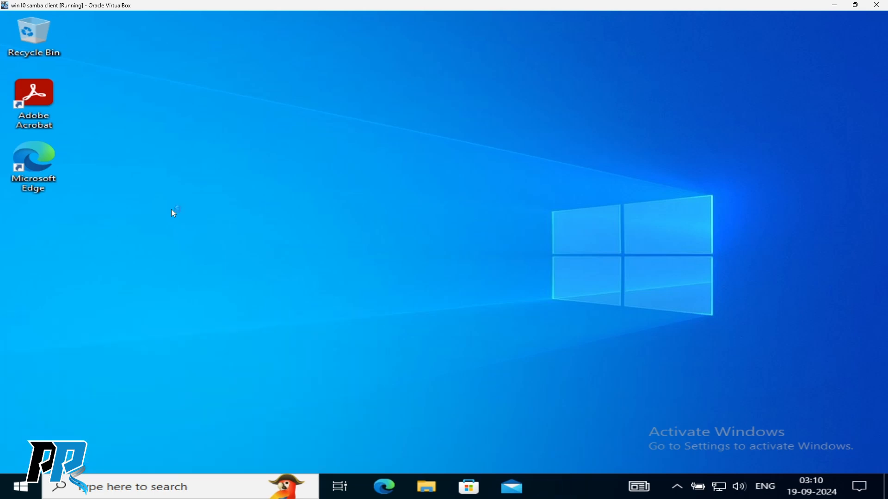
left_click(336, 236)
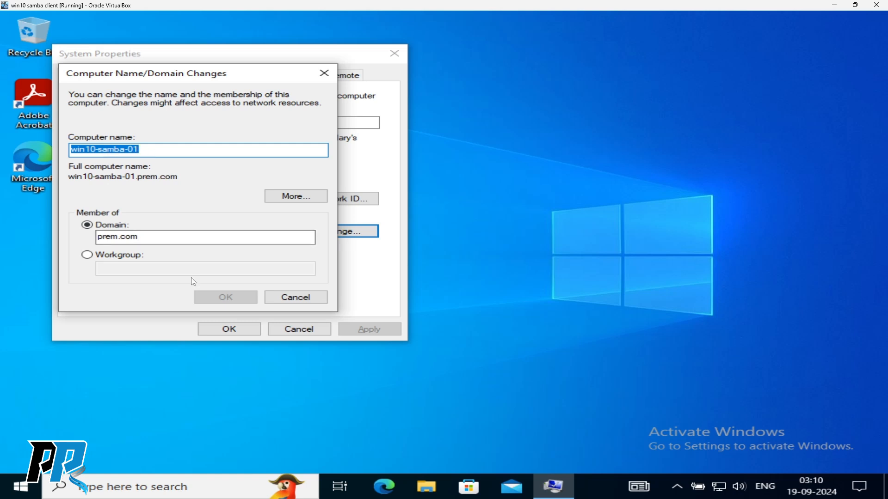
left_click(301, 300)
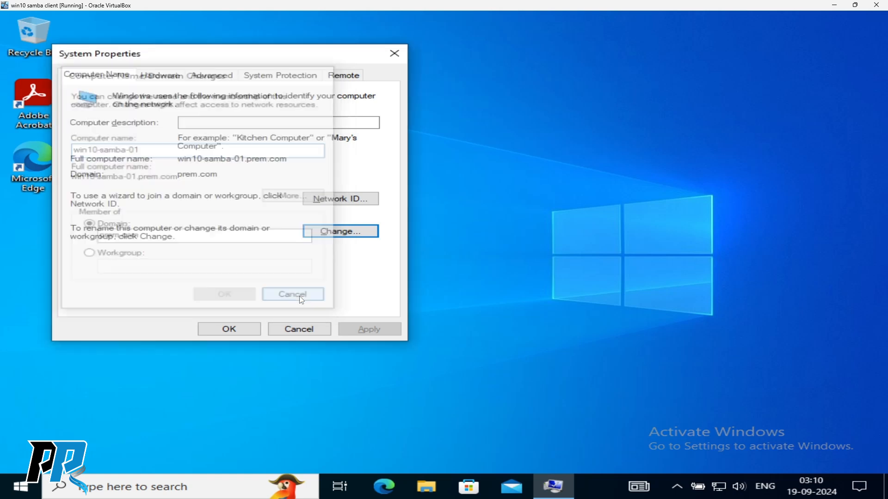
left_click(298, 330)
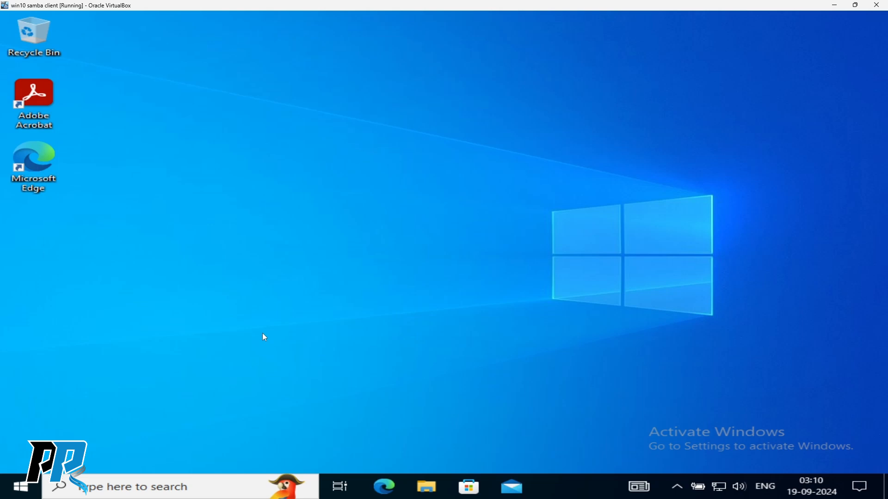
- Run whoami in a command prompt, confirming prem\administrator, then close it
key("super+r")
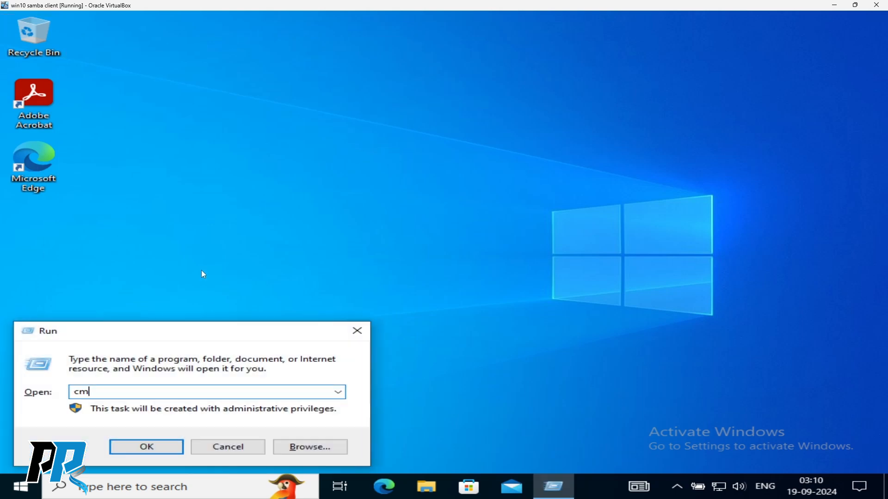
key("BackSpace")
type("cmd")
key("Return")
type("whoami")
key("Return")
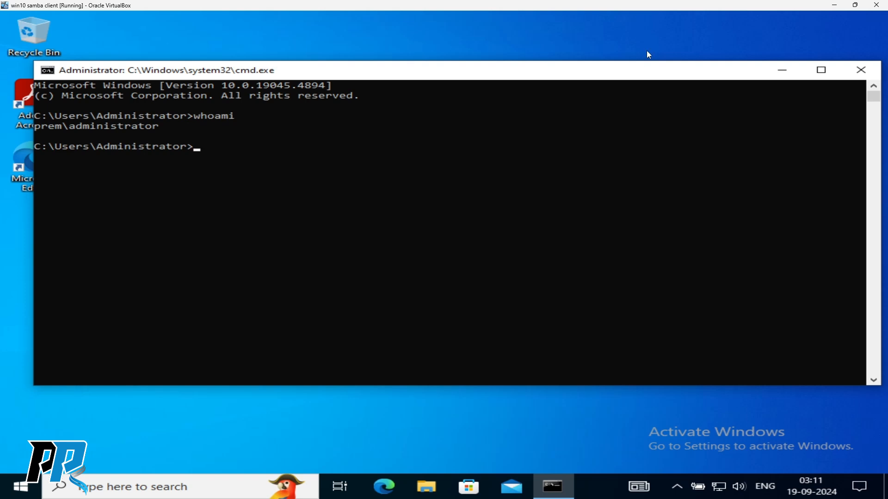
left_click(862, 70)
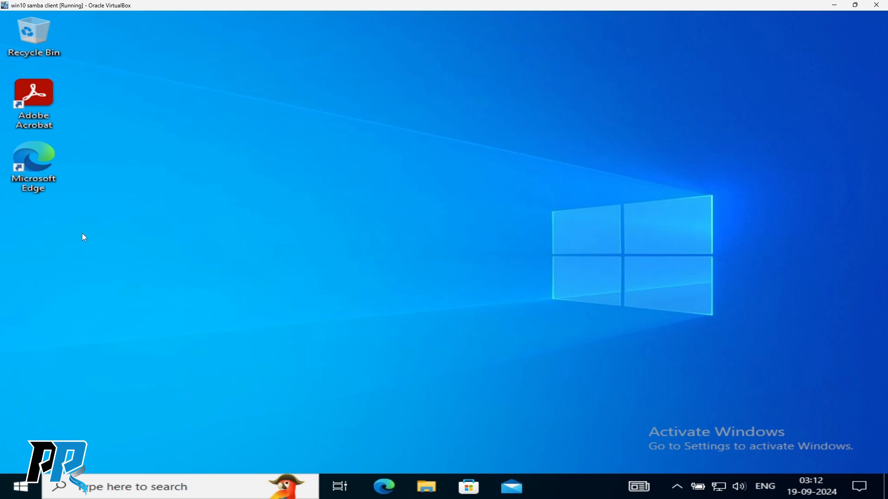
- Launch DNS Manager from Start > Windows Administrative Tools
left_click(21, 487)
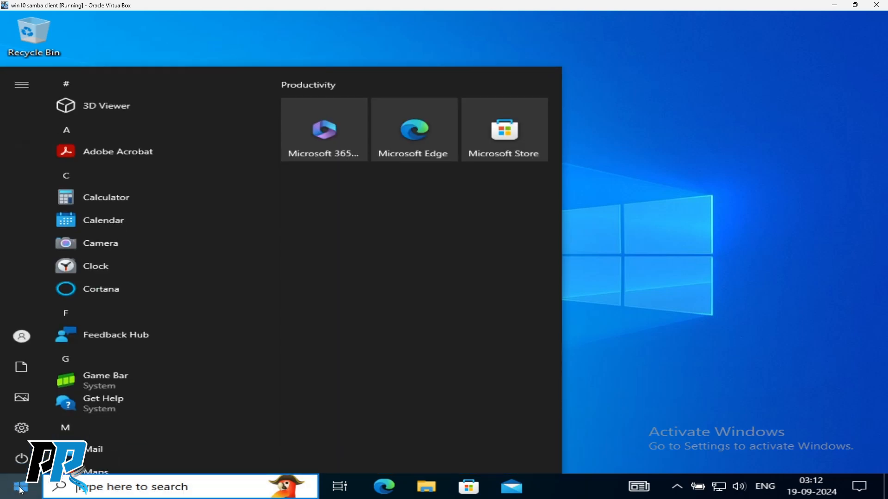
scroll(83, 280, "down", 6)
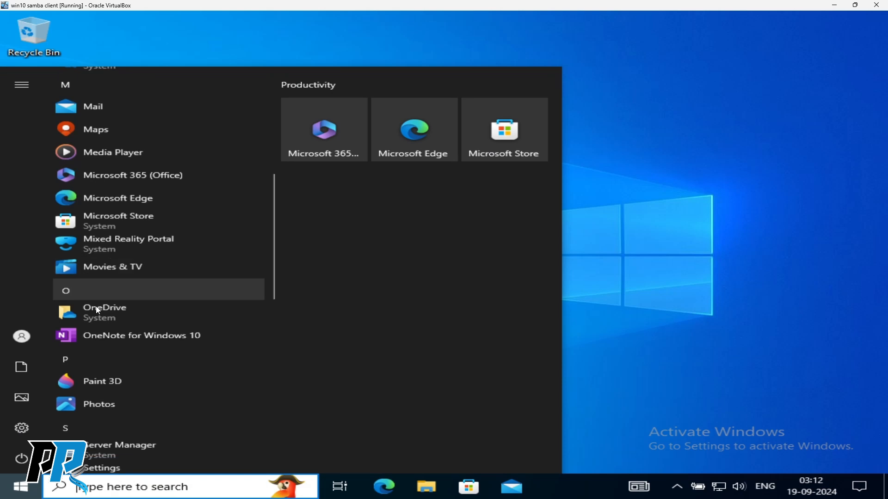
scroll(141, 357, "down", 6)
scroll(141, 357, "down", 1)
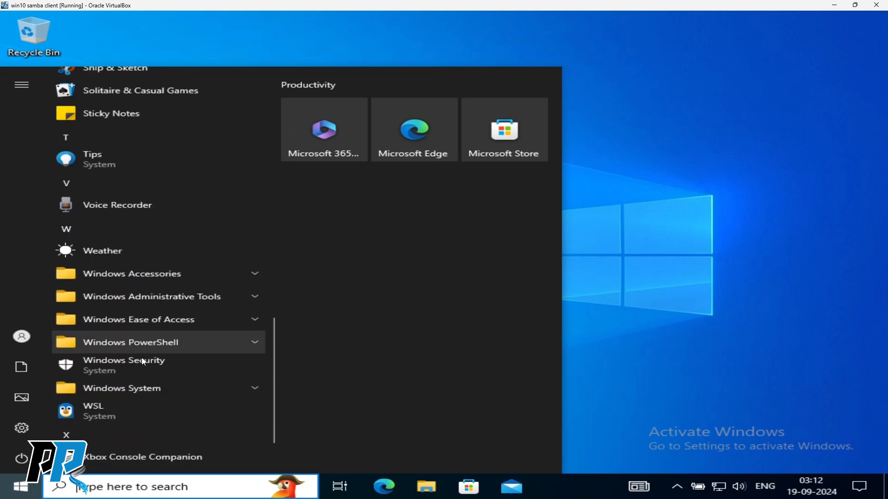
left_click(145, 296)
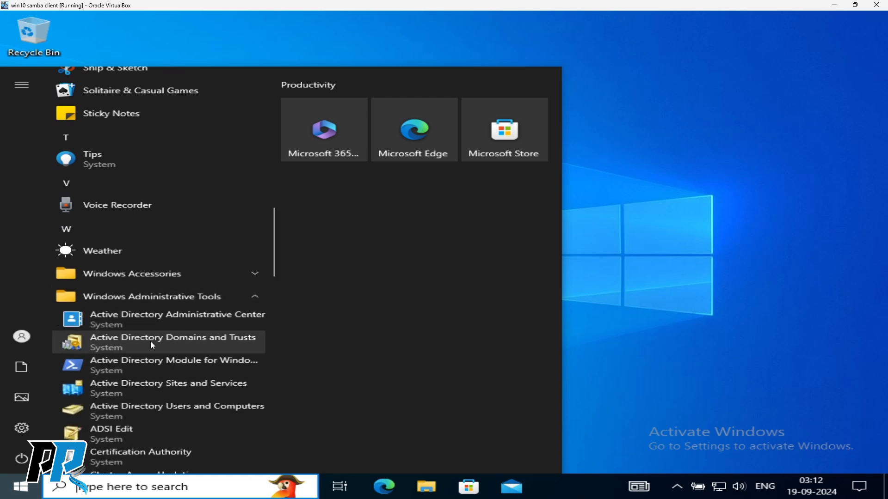
scroll(163, 389, "down", 3)
scroll(147, 361, "down", 2)
left_click(119, 332)
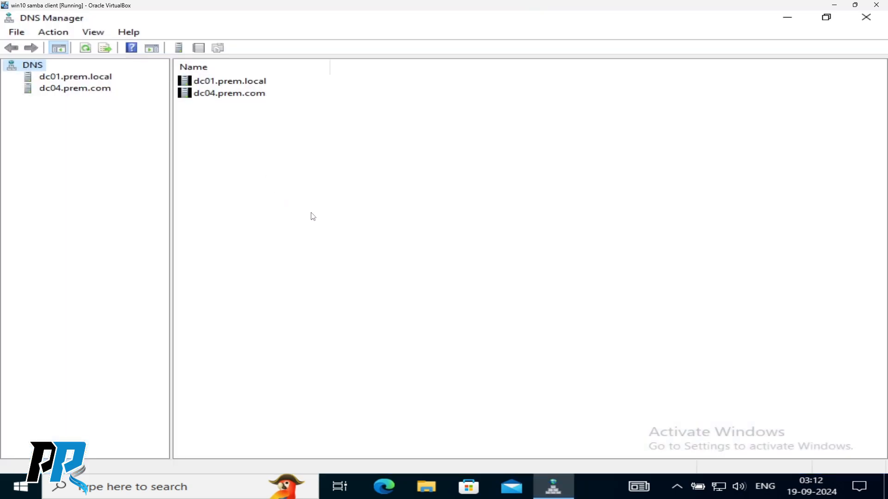
- Delete the dc04.prem.com and dc01.prem.local servers from the DNS server list
left_click(83, 80)
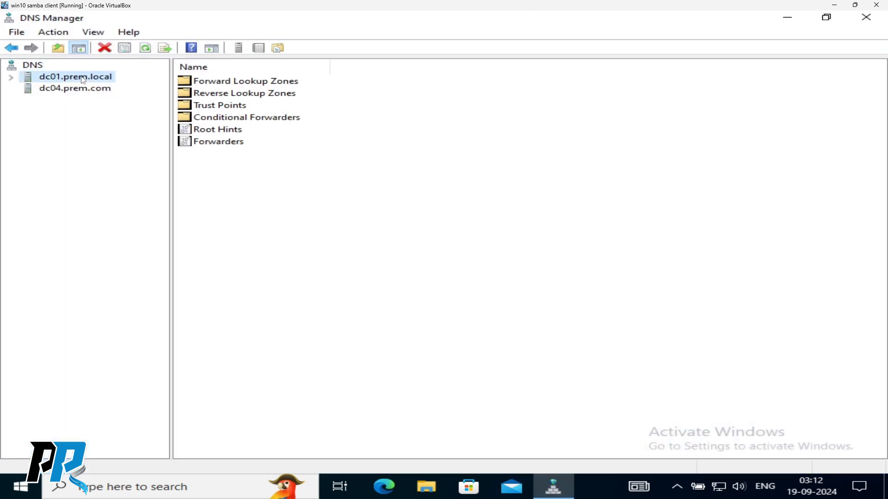
right_click(56, 89)
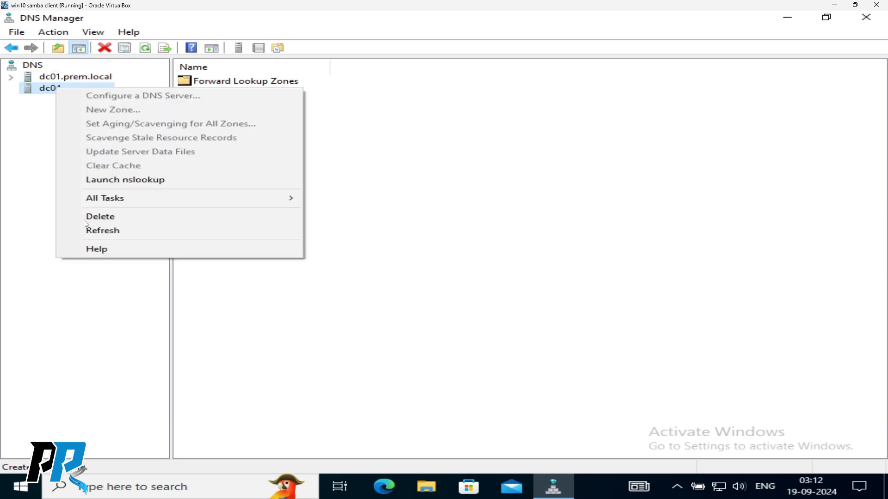
left_click(69, 217)
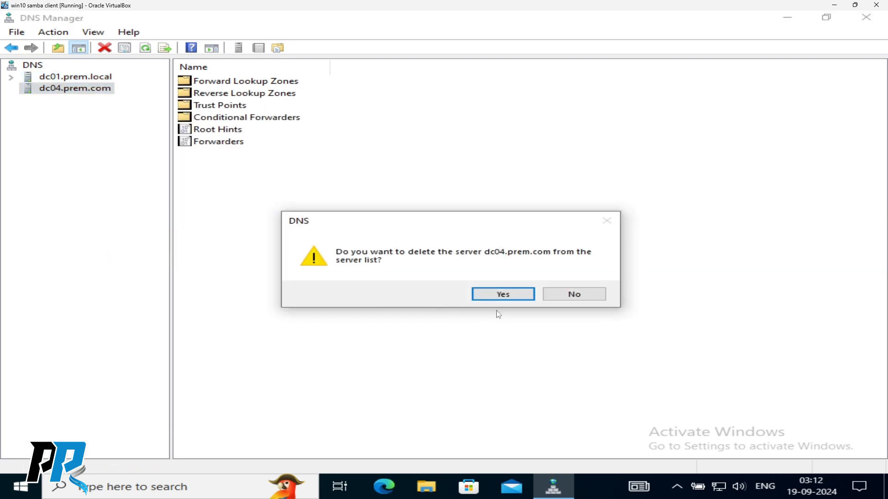
left_click(497, 294)
right_click(94, 82)
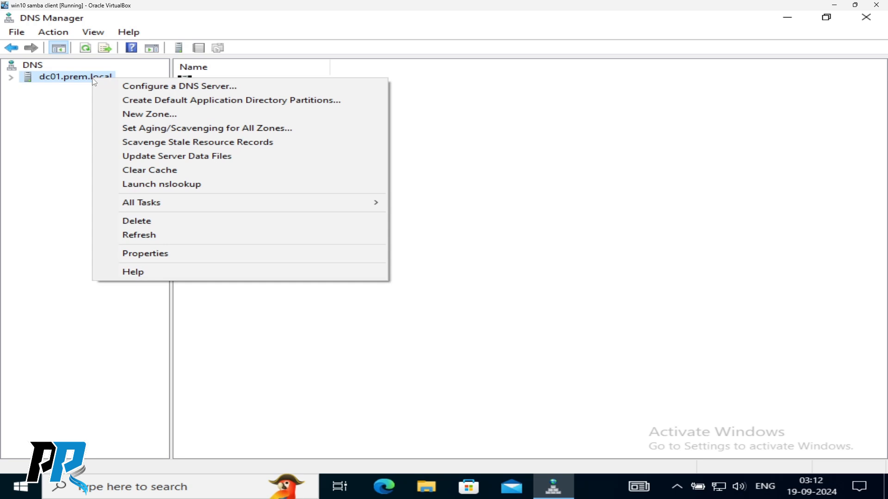
left_click(125, 220)
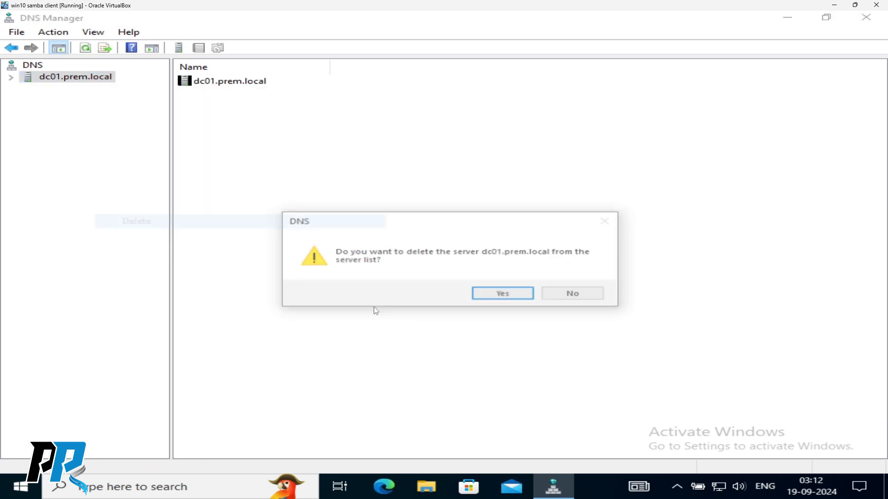
left_click(476, 294)
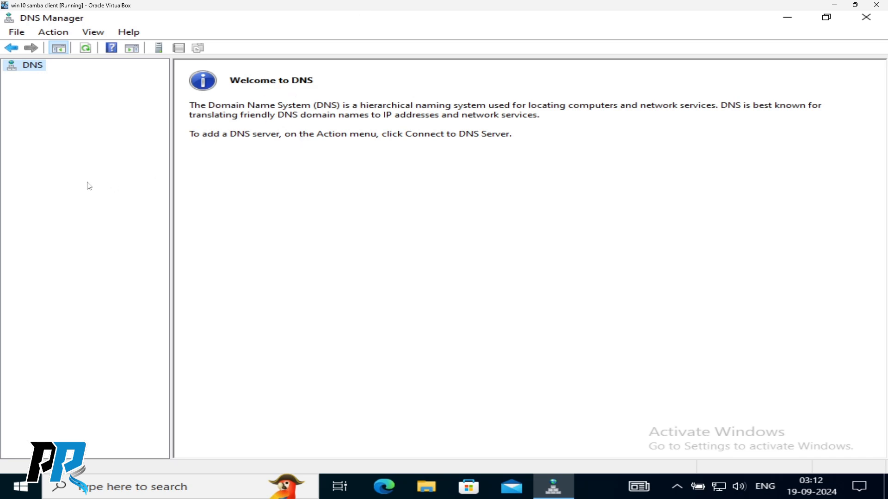
- Connect DNS Manager to the DNS server dc04.prem.com
right_click(33, 71)
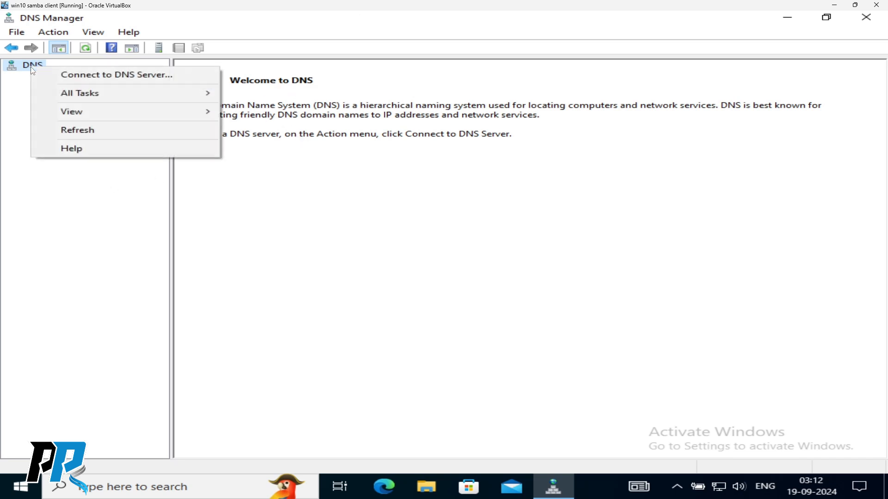
left_click(95, 72)
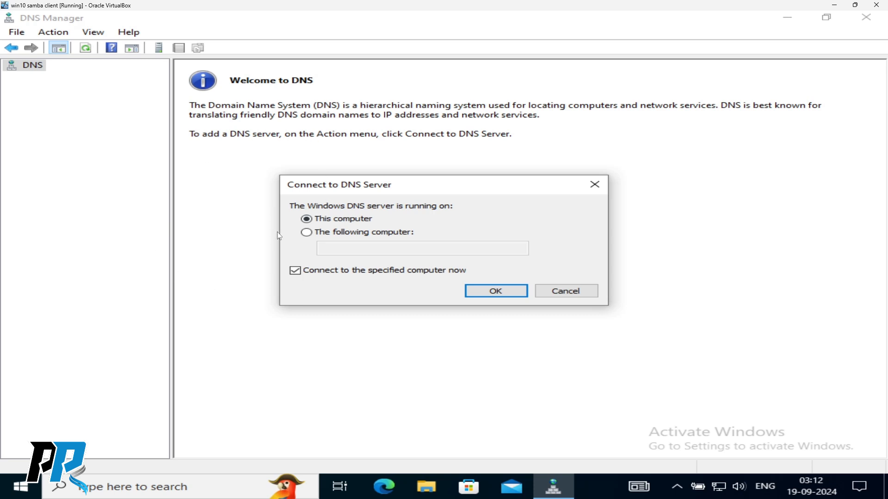
left_click(307, 232)
left_click(338, 251)
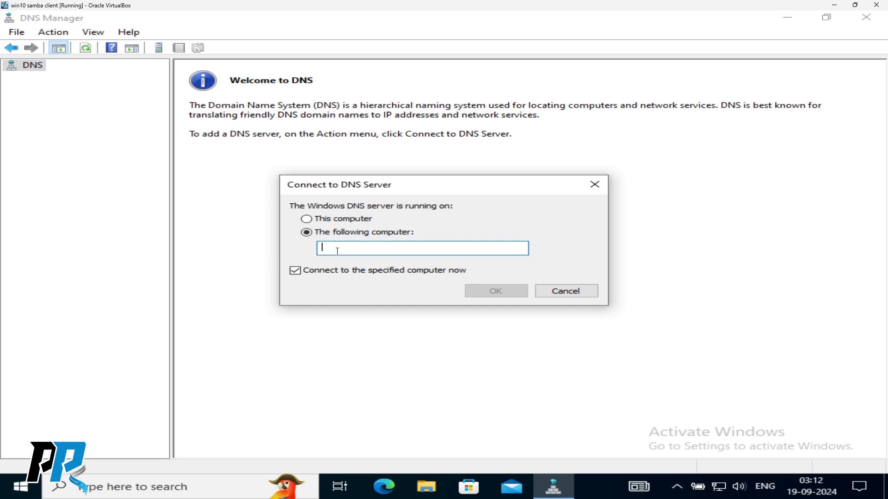
type("dc0")
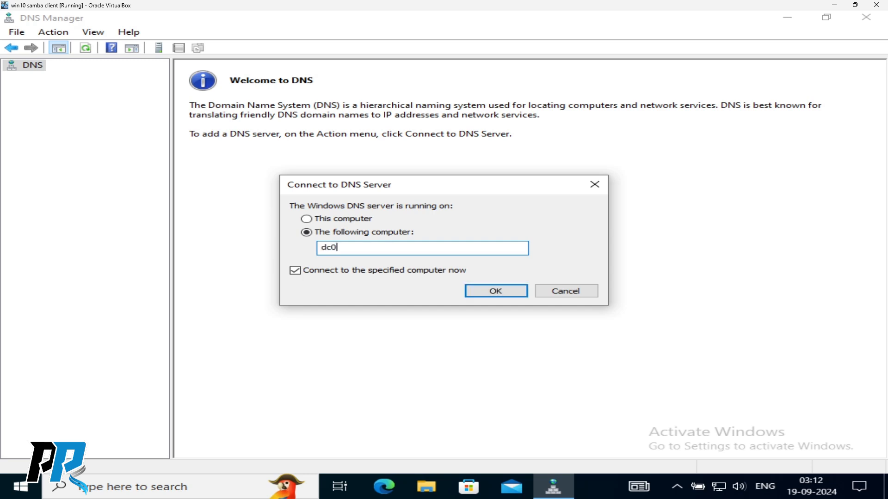
type("4.prem.com")
left_click(489, 292)
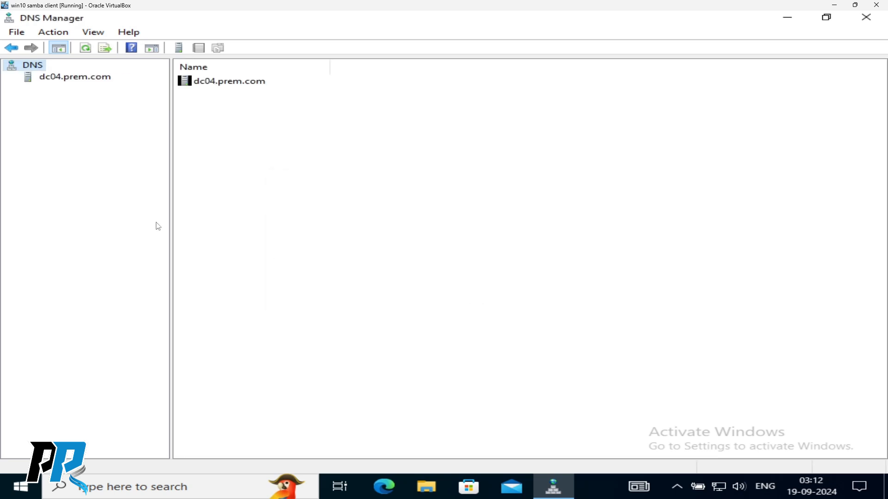
- Inspect dc04's prem.com zone records, including win10-samba-01 and the dc04 Host (A) record
double_click(65, 78)
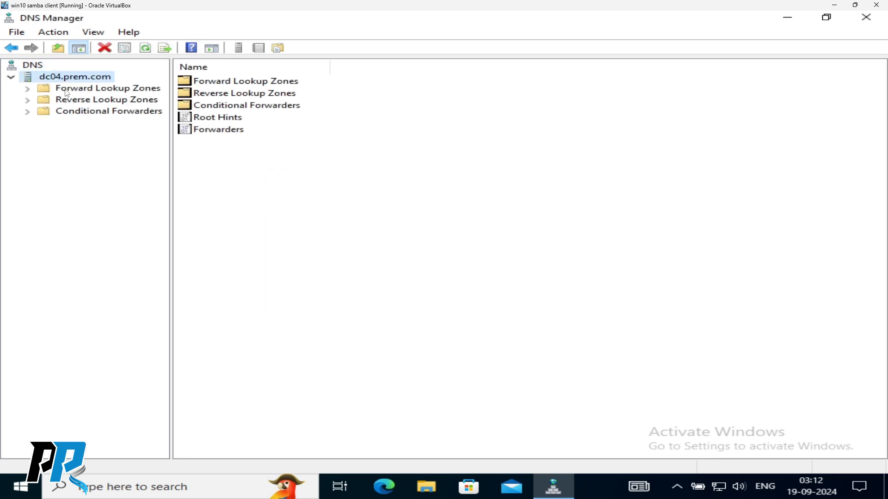
left_click(67, 89)
double_click(67, 90)
double_click(86, 102)
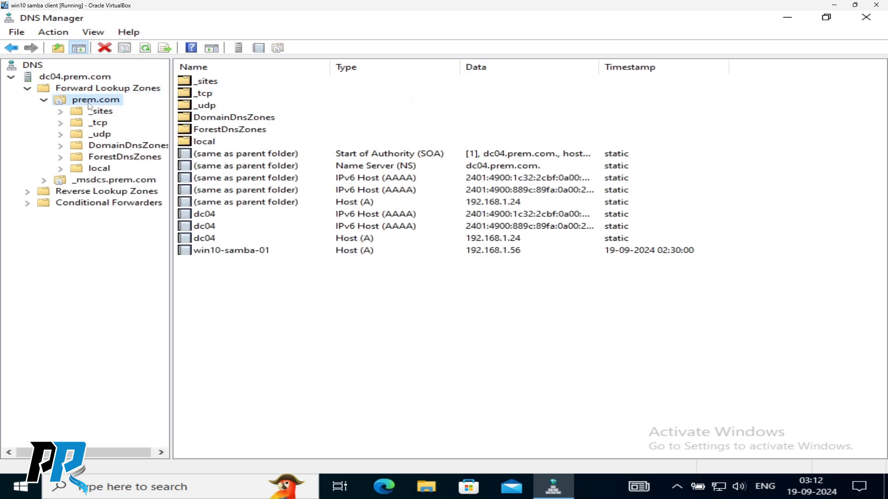
left_click(257, 293)
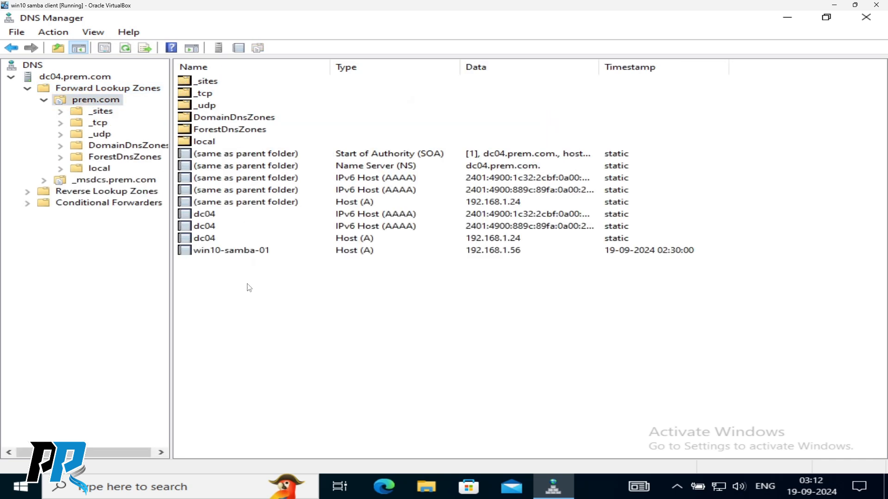
left_click(211, 252)
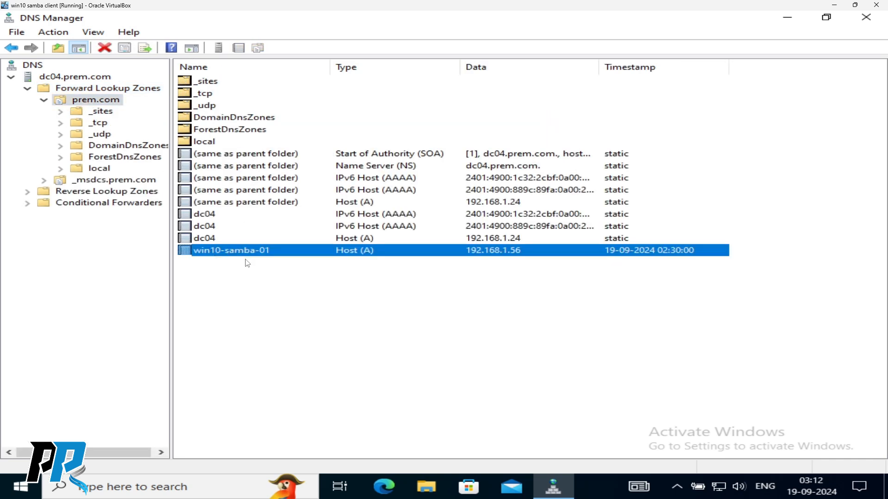
left_click(207, 239)
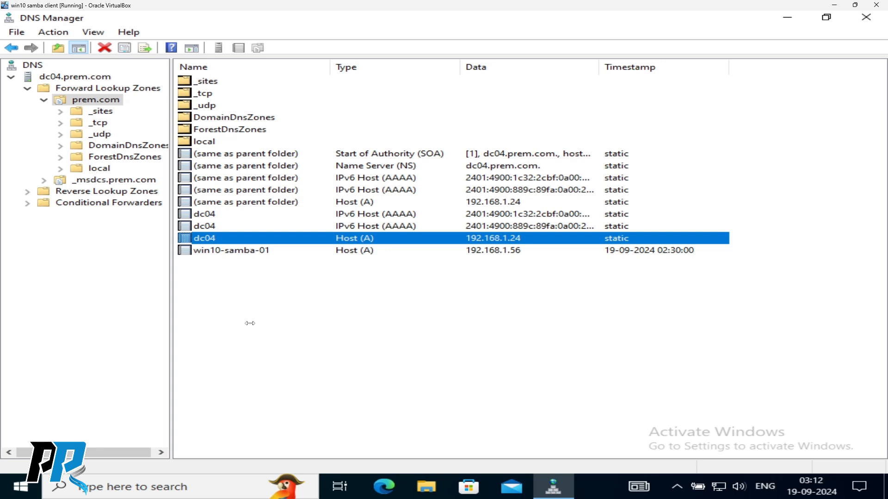
left_click(77, 365)
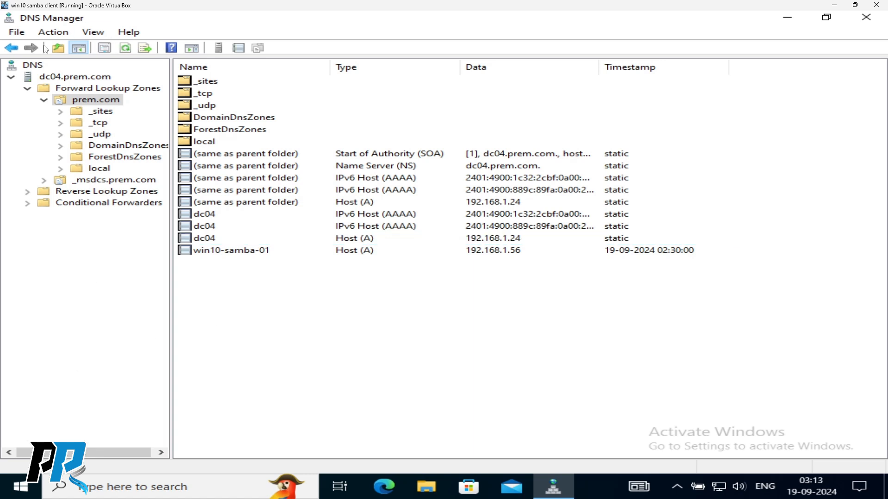
left_click(28, 89)
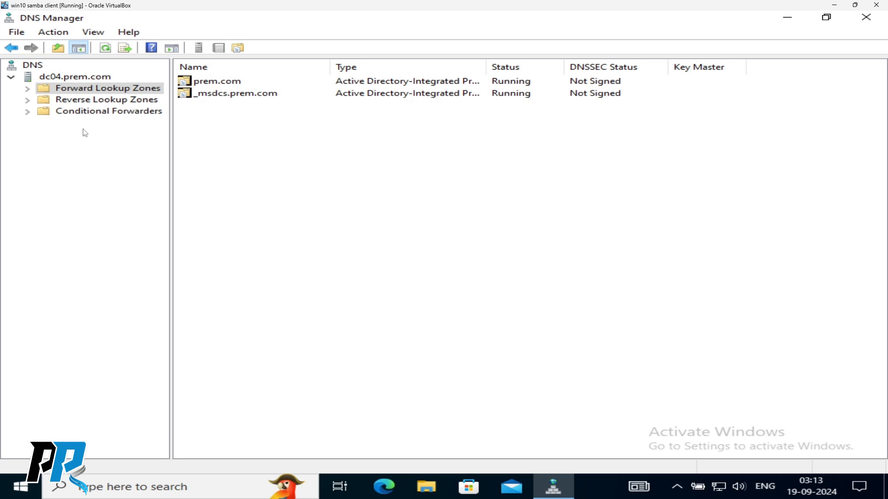
right_click(38, 66)
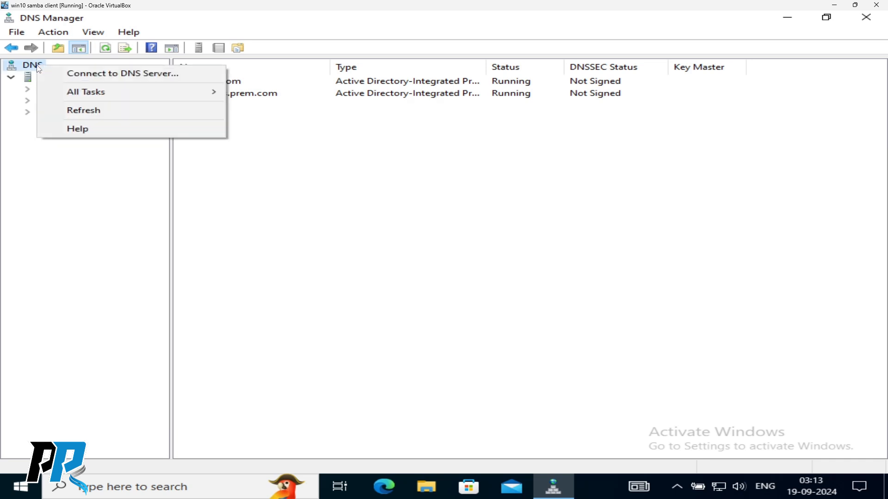
- Connect DNS Manager to the additional DNS server dc01.prem.local
left_click(90, 77)
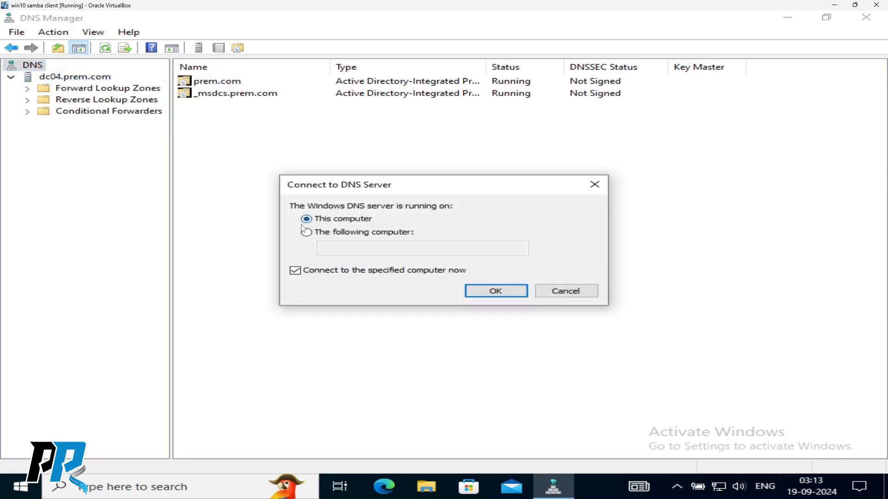
left_click(314, 233)
left_click(352, 252)
type("d")
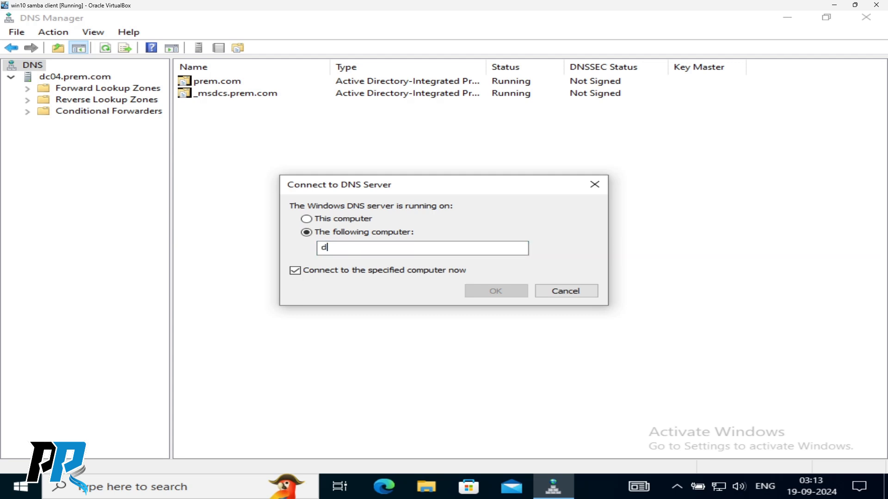
type("c01.")
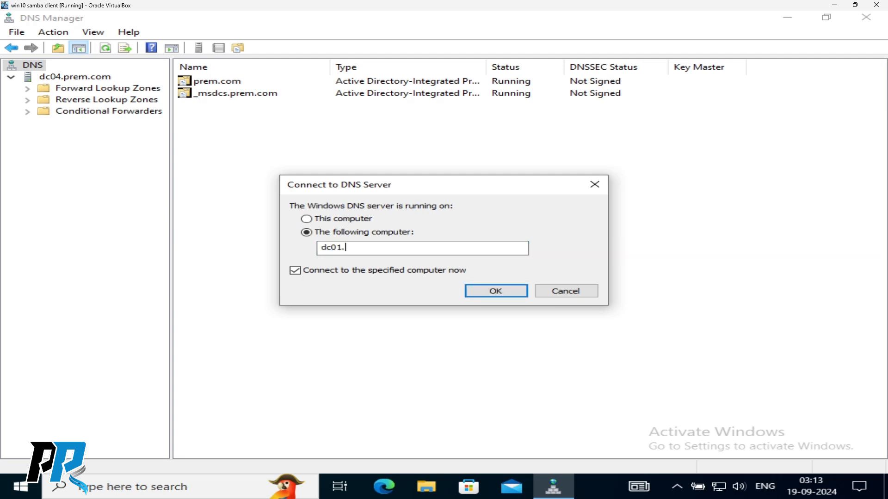
type("prem.local")
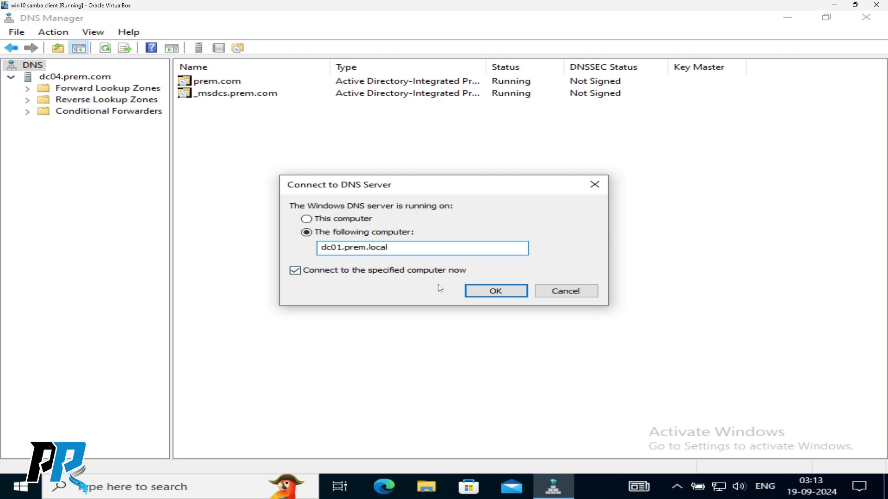
left_click(494, 292)
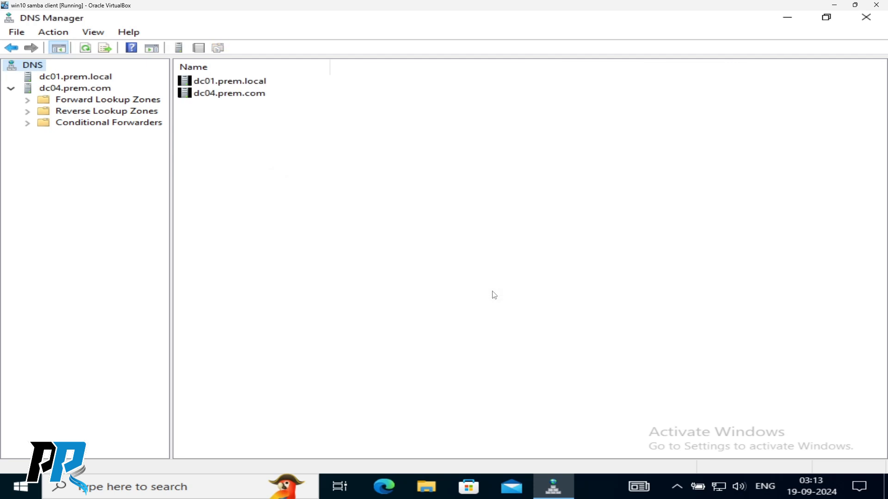
- View dc01's prem.local zone records, comparing them with dc04's prem.com records
left_click(46, 78)
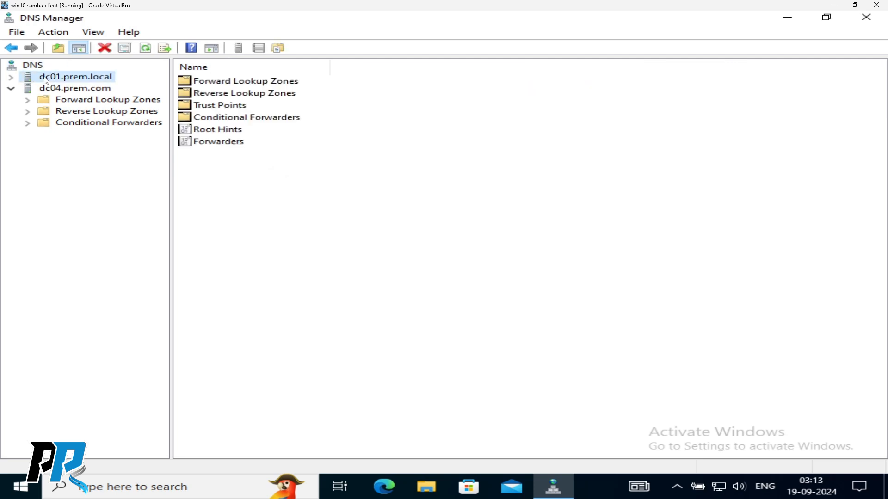
left_click(12, 77)
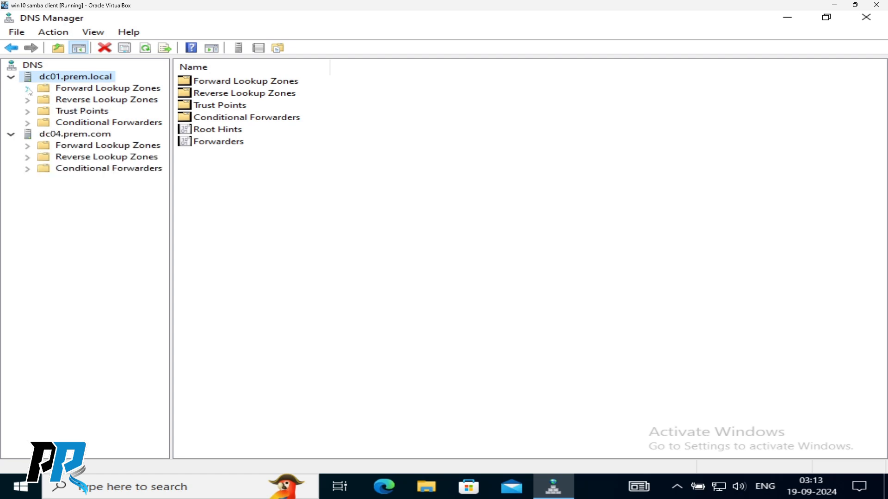
left_click(28, 90)
double_click(91, 103)
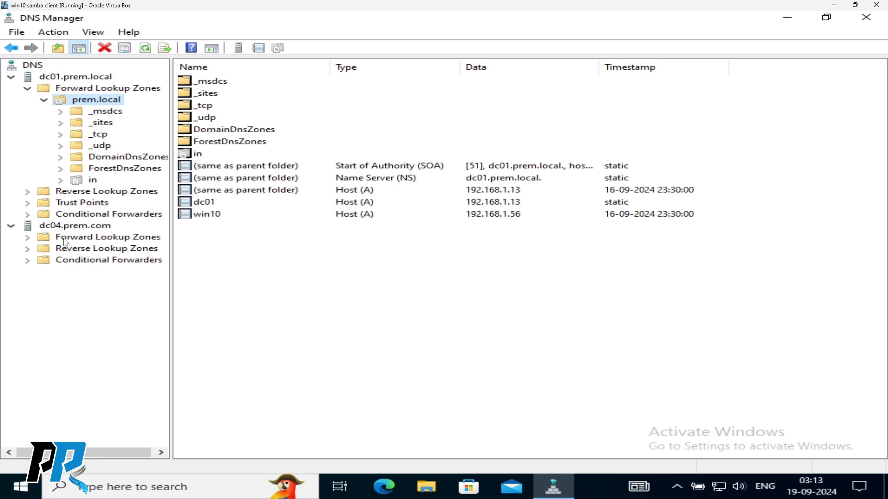
left_click(30, 239)
double_click(90, 249)
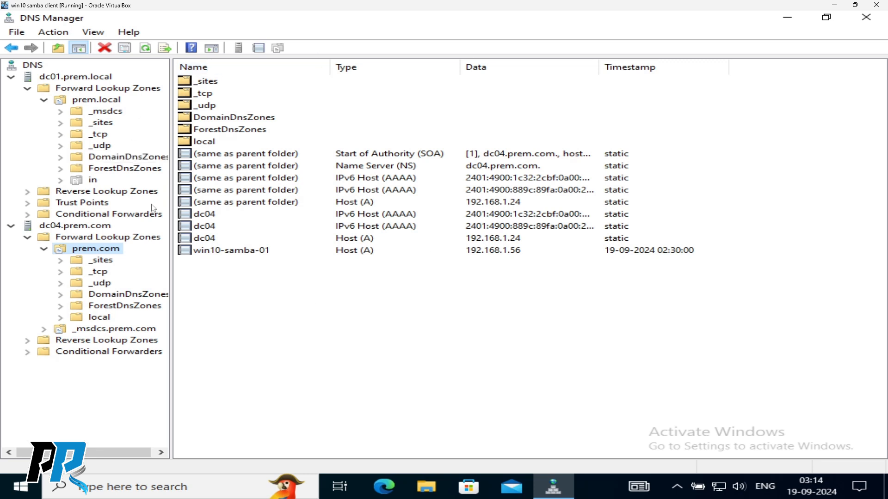
left_click(111, 103)
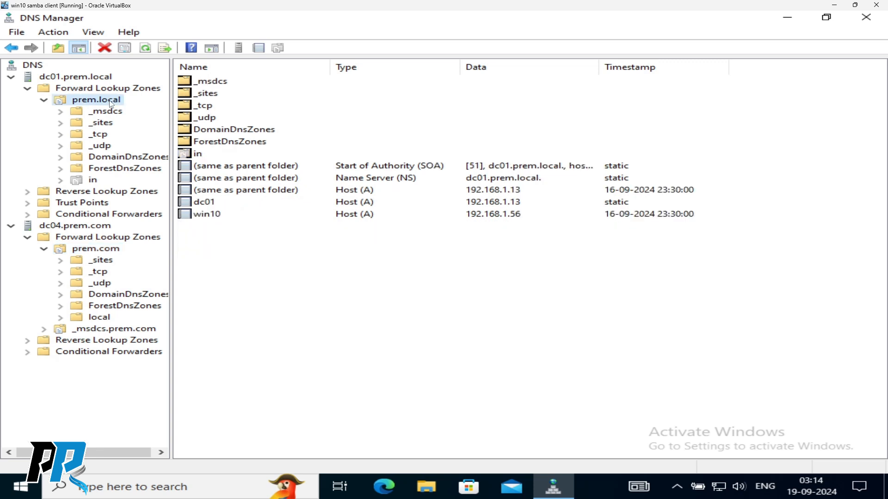
- Add host test2 at 192.168.1.37 to prem.local, with PTR record and authenticated-user updates
right_click(229, 258)
left_click(275, 247)
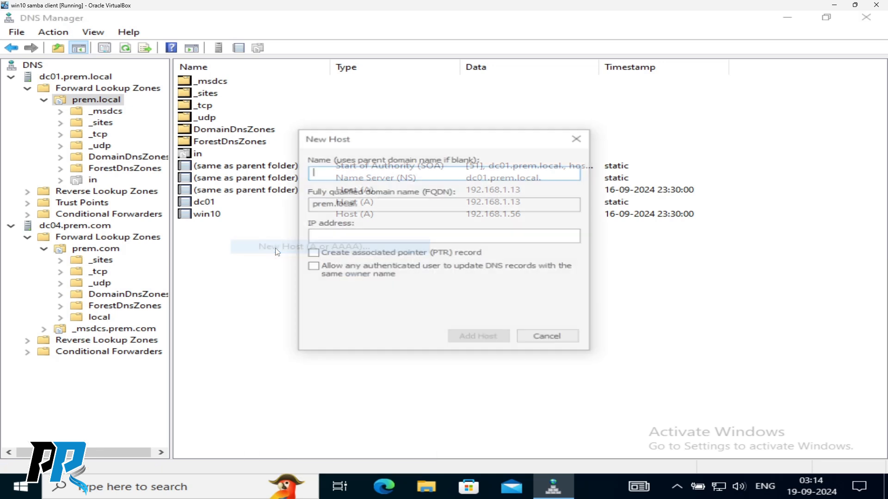
type("test2")
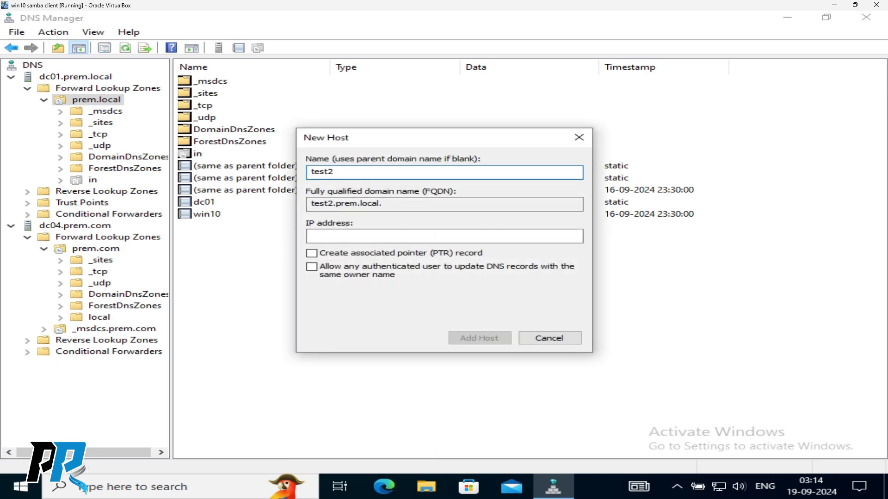
key("Tab")
key("Tab")
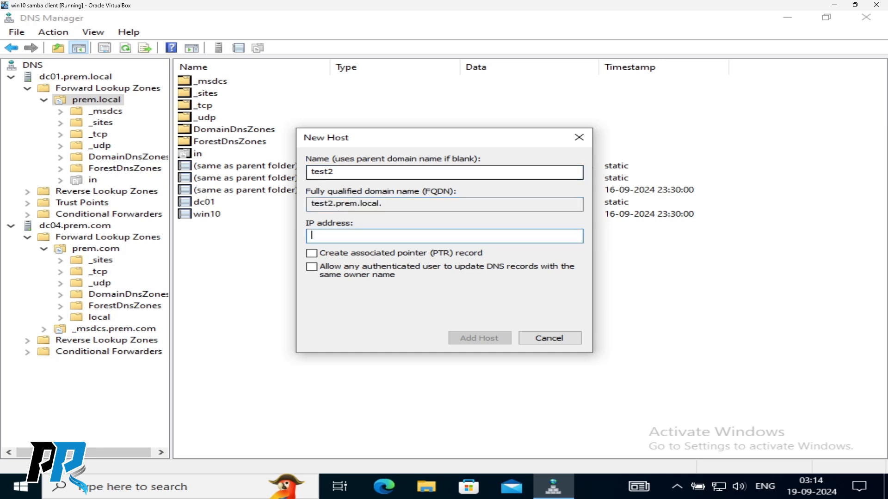
type("192. 168. 1.37")
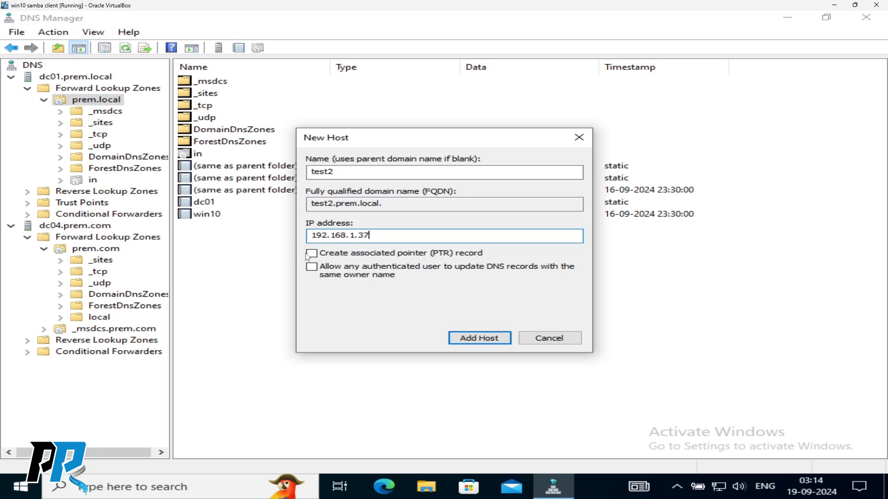
left_click(309, 255)
left_click(316, 275)
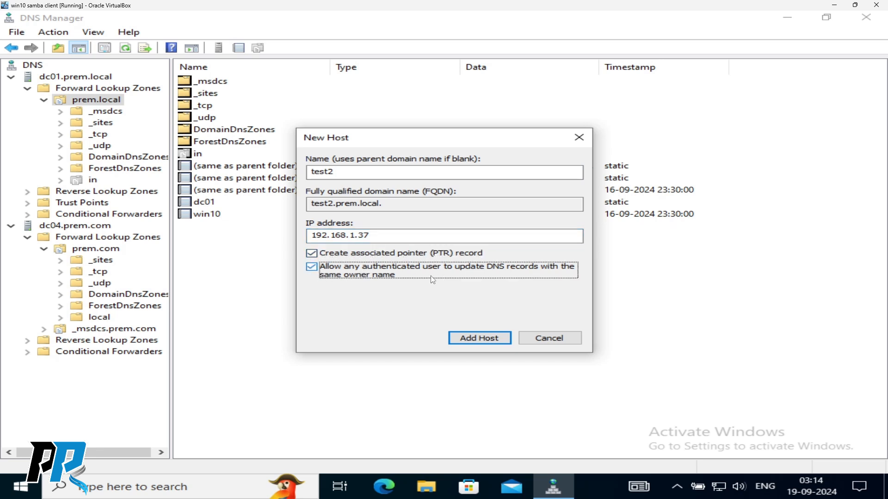
left_click(492, 341)
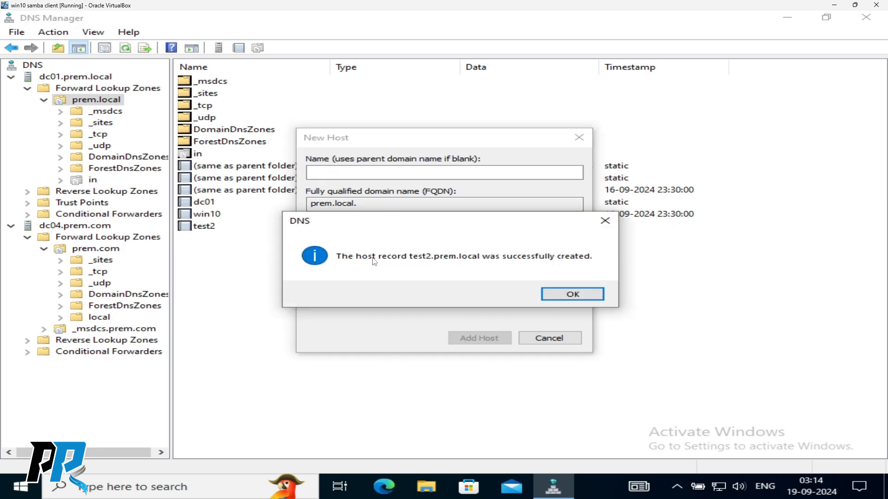
left_click(572, 294)
left_click(557, 341)
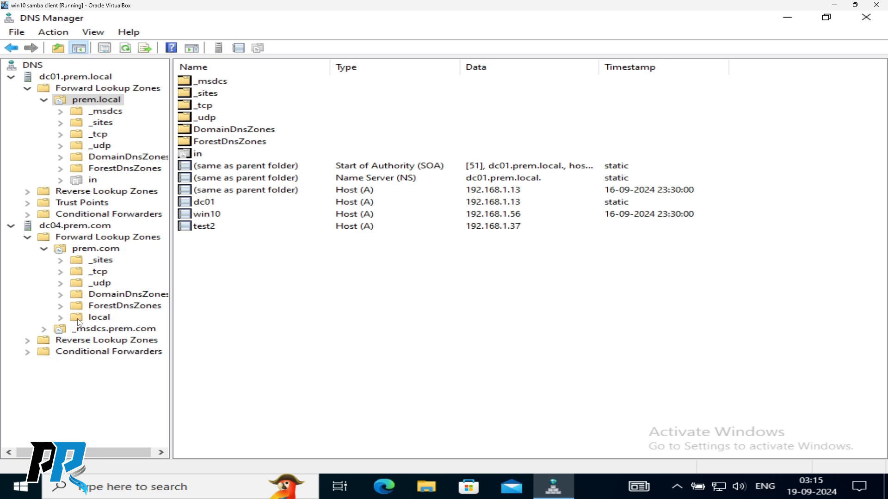
- Refresh the record list of dc04's prem.com zone
left_click(90, 252)
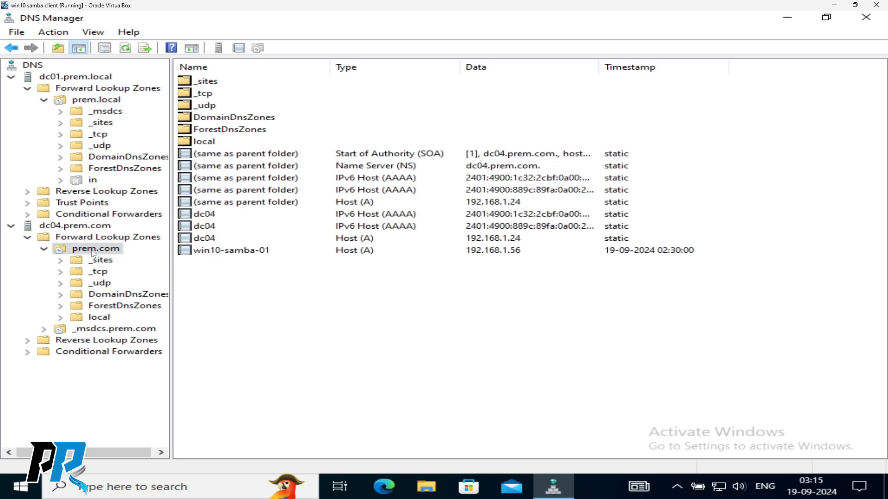
right_click(260, 293)
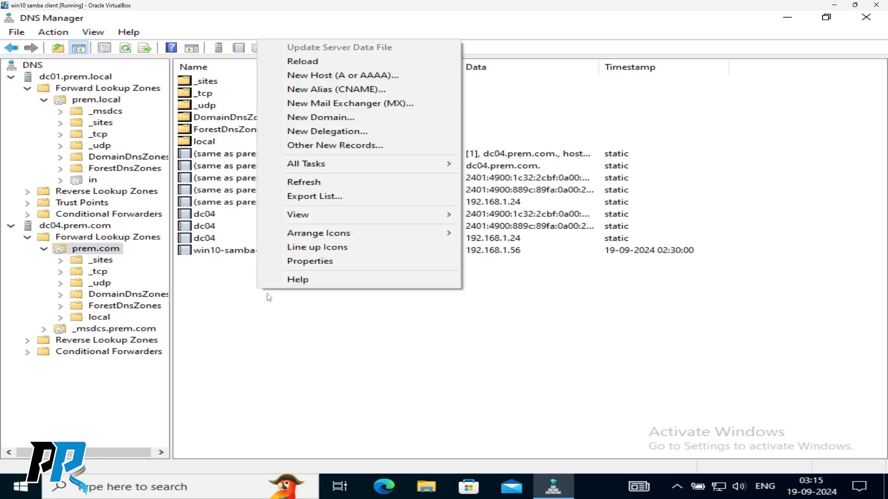
left_click(298, 181)
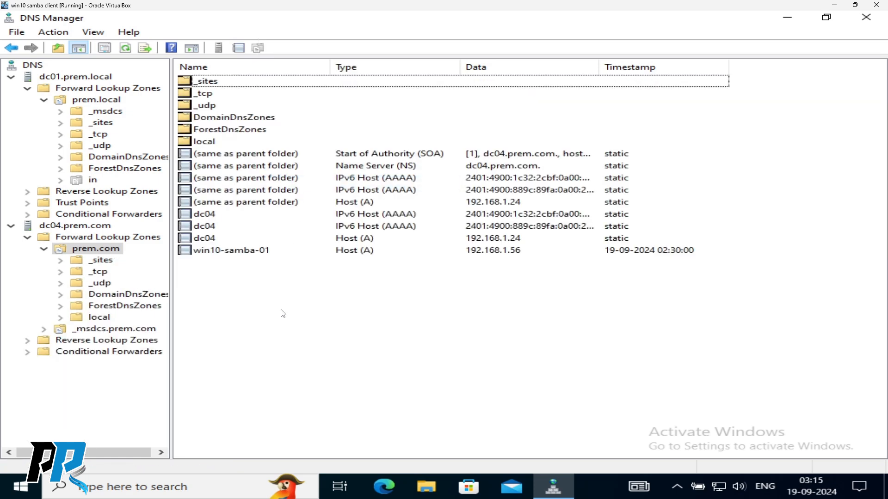
- Open an administrator command prompt and run nslookup prem.com
key("super+r")
key("Return")
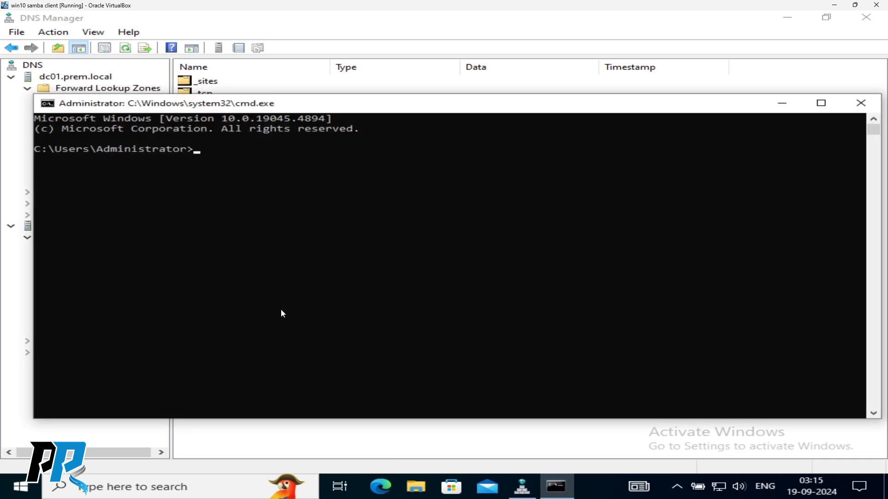
type("nslookup prem.lo")
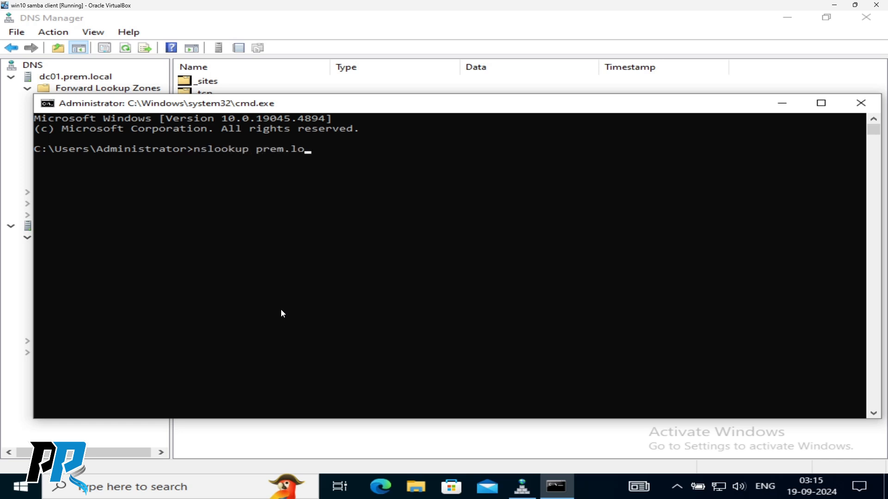
key("BackSpace")
key("BackSpace")
type("com")
key("Return")
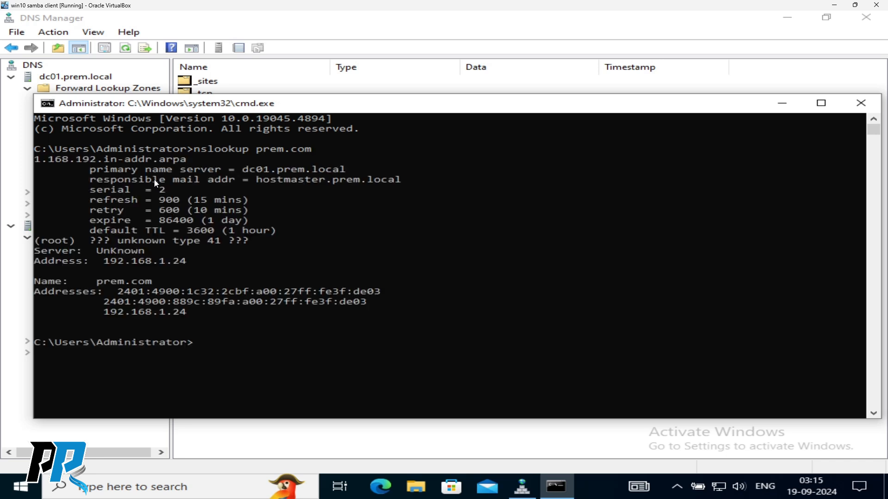
- Highlight the 192.168.1.24 result and move the console window higher
left_click_drag(193, 313, 103, 313)
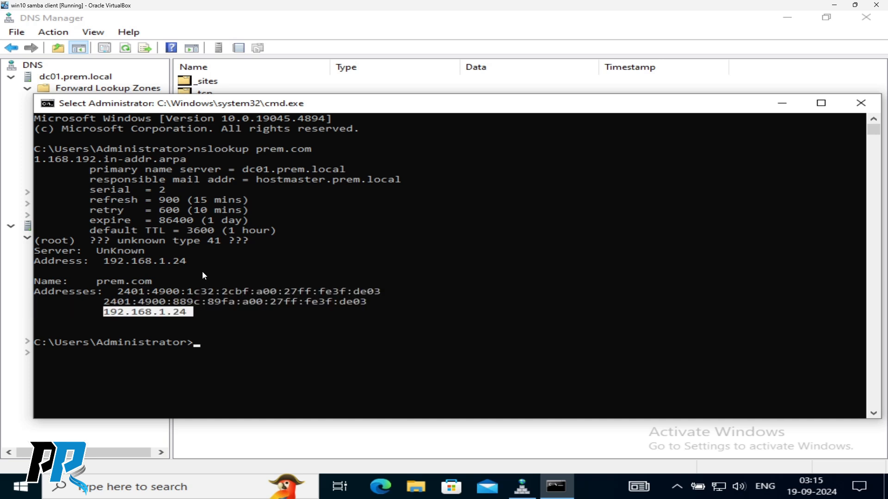
left_click(294, 352)
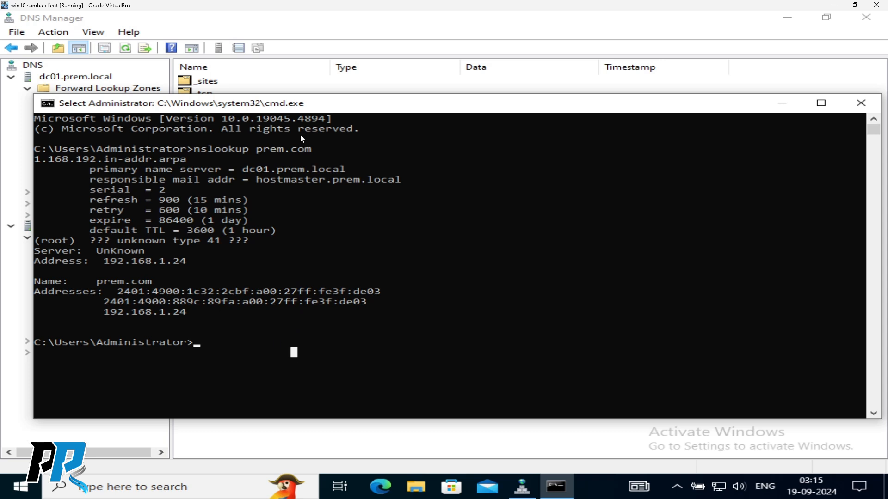
left_click(328, 220)
left_click_drag(348, 105, 351, 61)
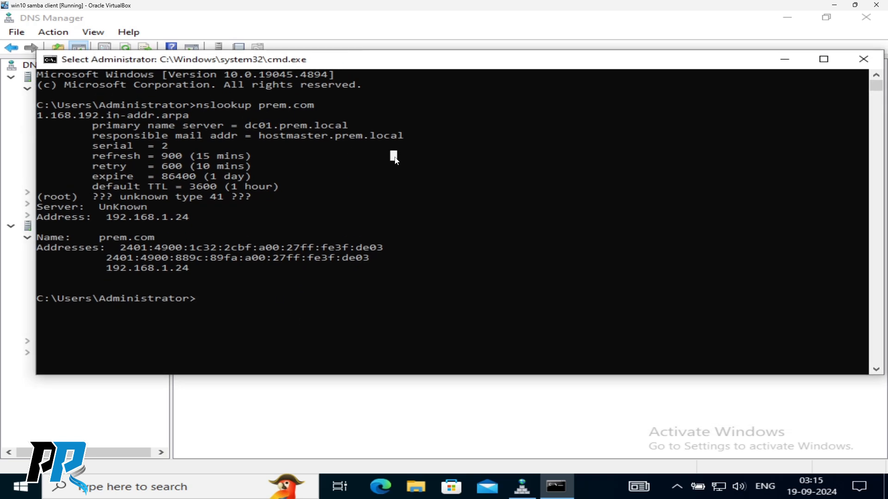
- Clear the console with cls and recall the nslookup prem.com command for editing
type("xc")
key("BackSpace")
key("BackSpace")
type("clear")
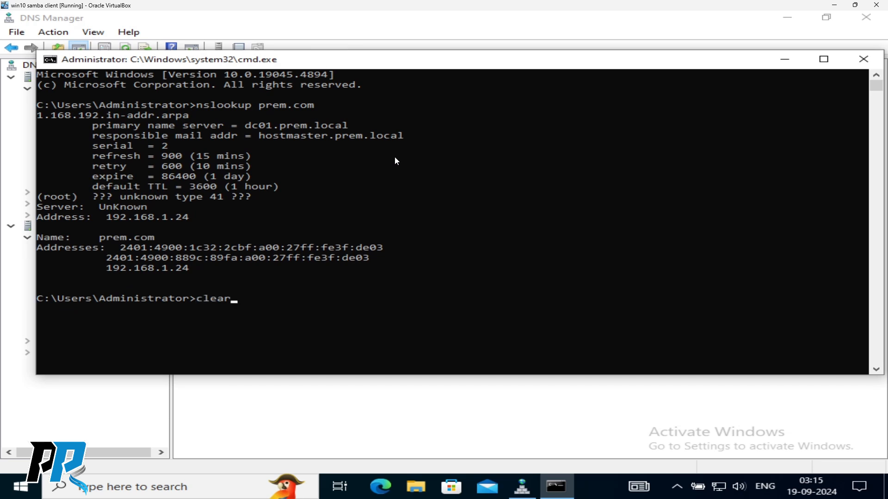
key("Return")
type("cls")
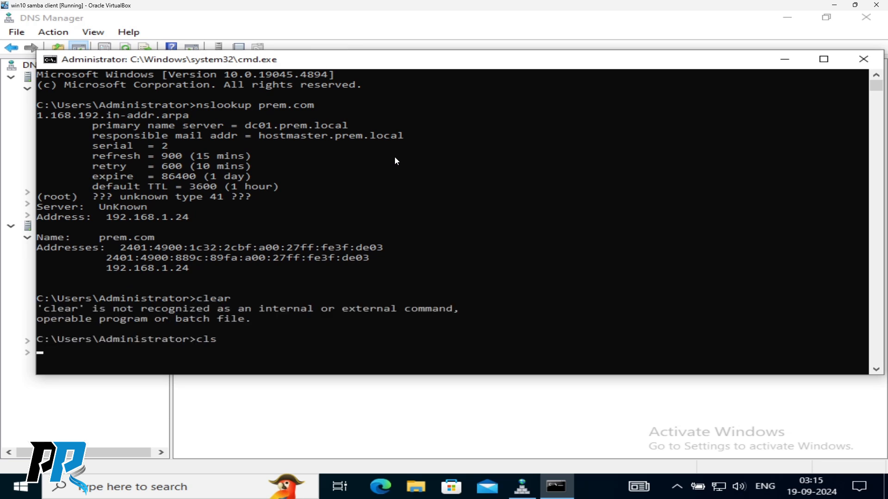
key("Return")
key("Up")
key("Up")
key("Up")
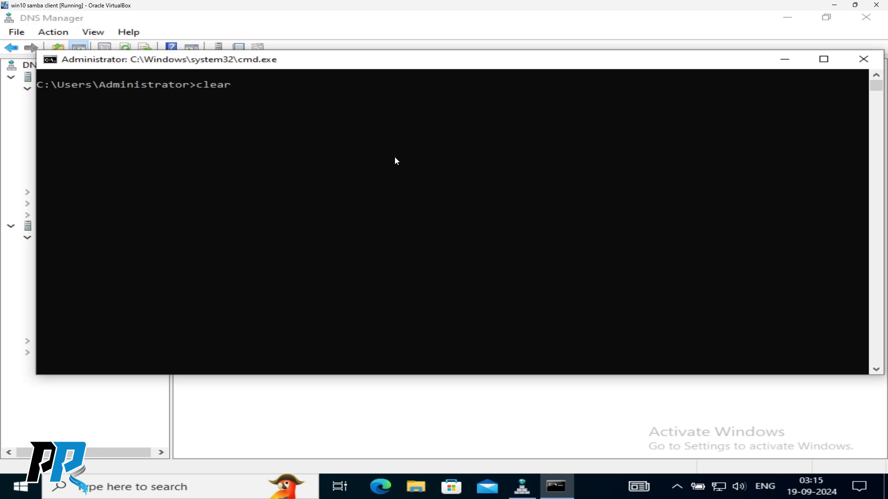
key("BackSpace")
key("BackSpace")
key("BackSpace")
- Run nslookup prem.local and highlight the 192.168.1.13 result
type("local")
key("Return")
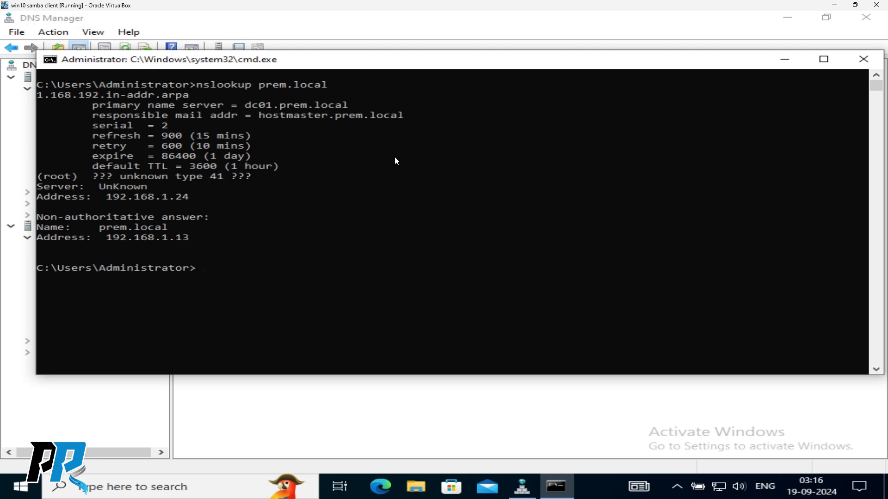
left_click_drag(110, 243, 195, 237)
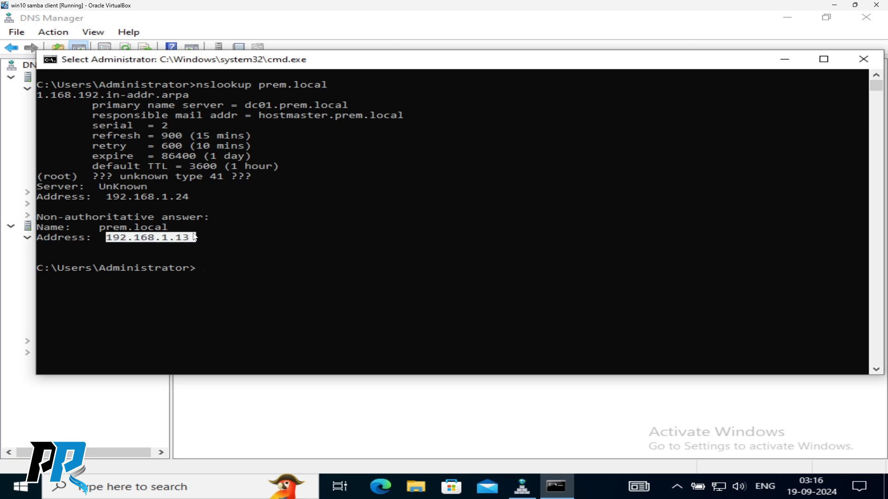
left_click(312, 237)
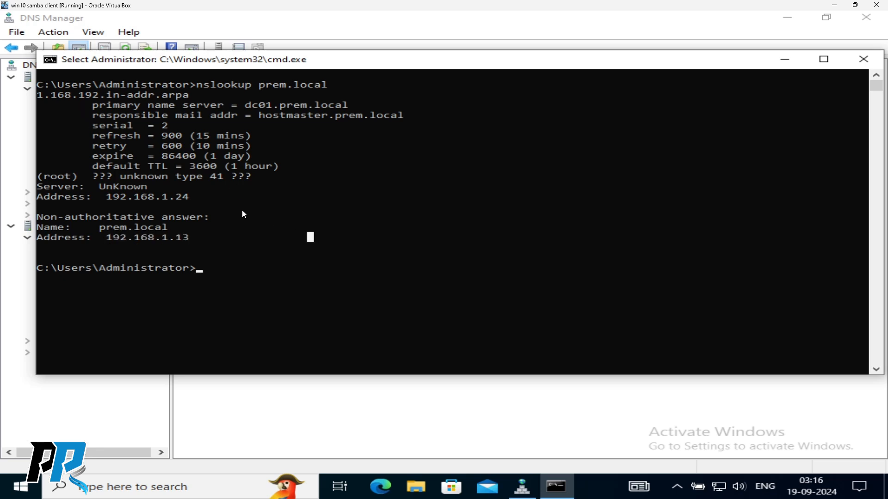
key("Escape")
- Run nslookup test2.prem.local, getting 192.168.1.37, then shrink the console to reveal DNS Manager
type("c;")
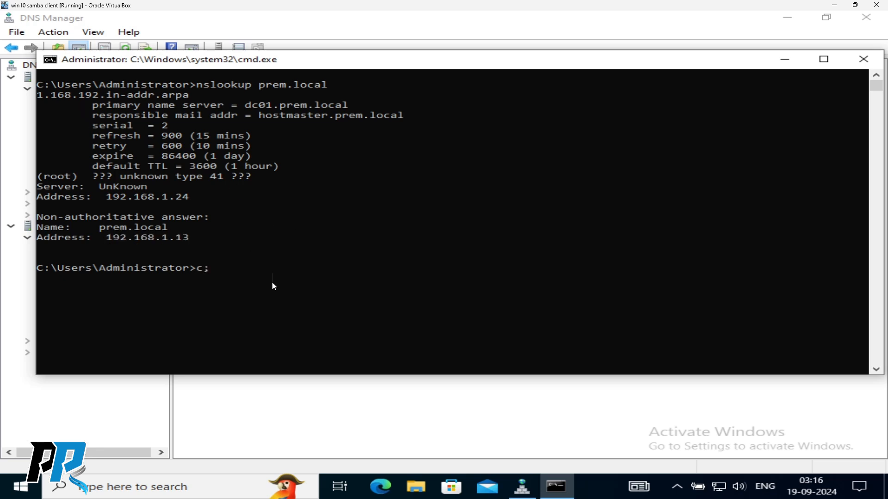
key("BackSpace")
key("BackSpace")
type("test2.prem.local")
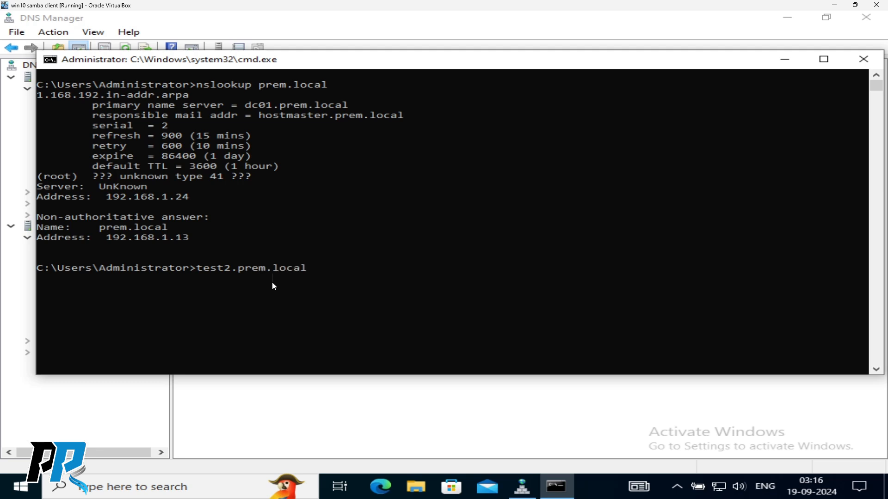
key("Return")
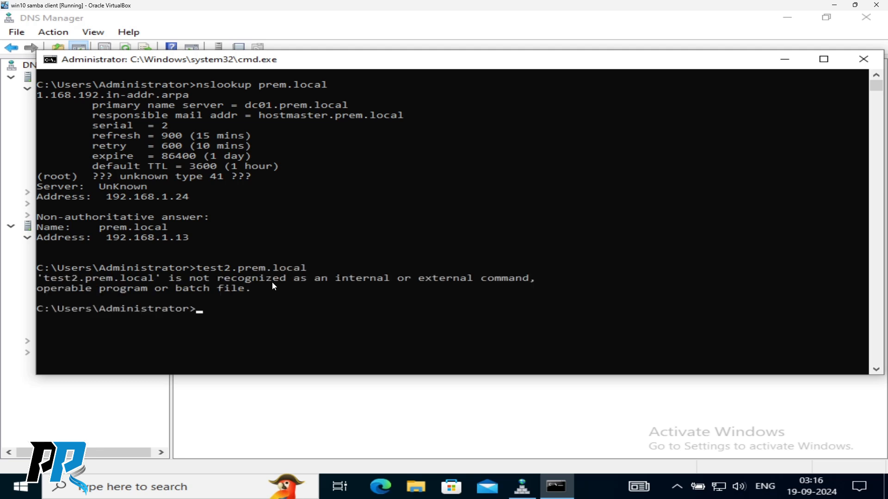
key("Up")
key("Home")
type("ns")
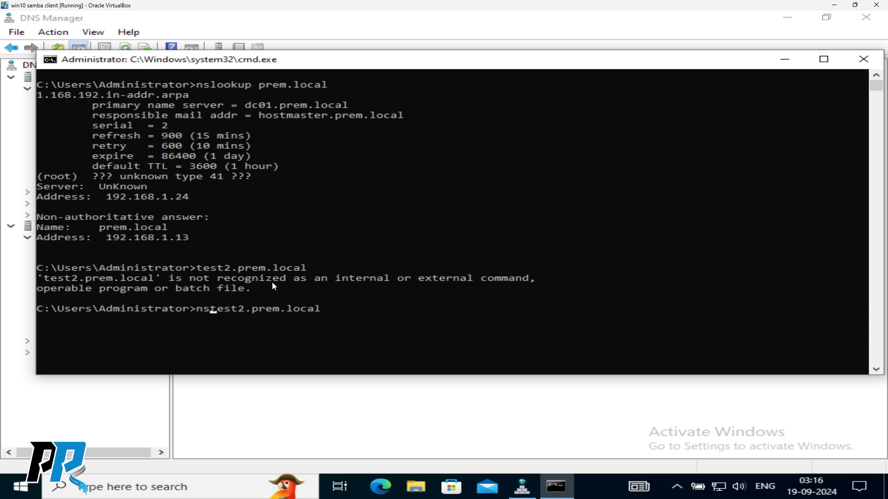
type("lookup")
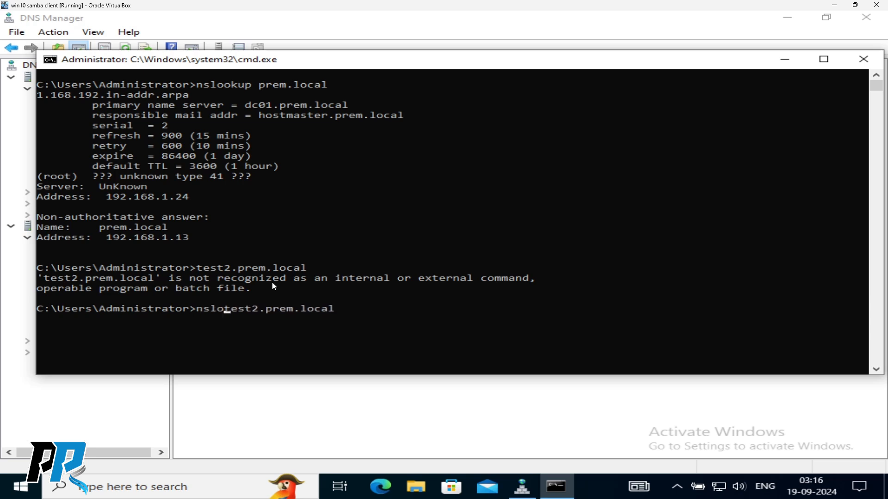
key("Return")
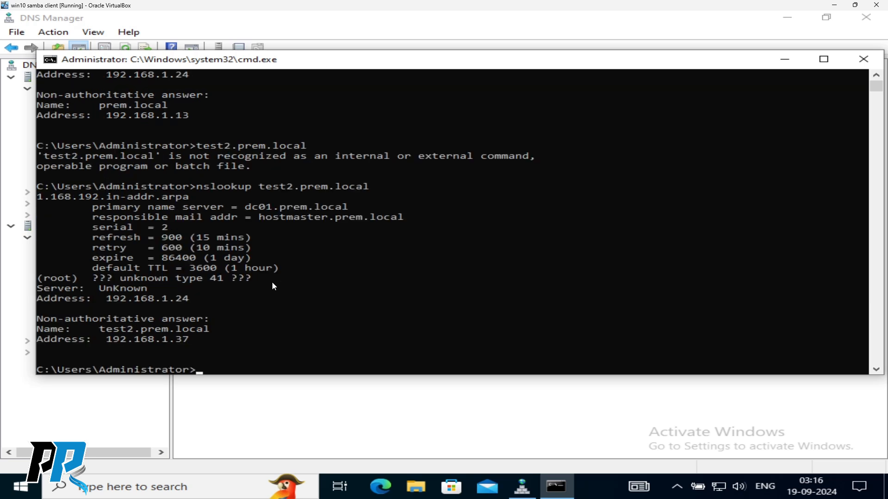
left_click_drag(107, 345, 199, 340)
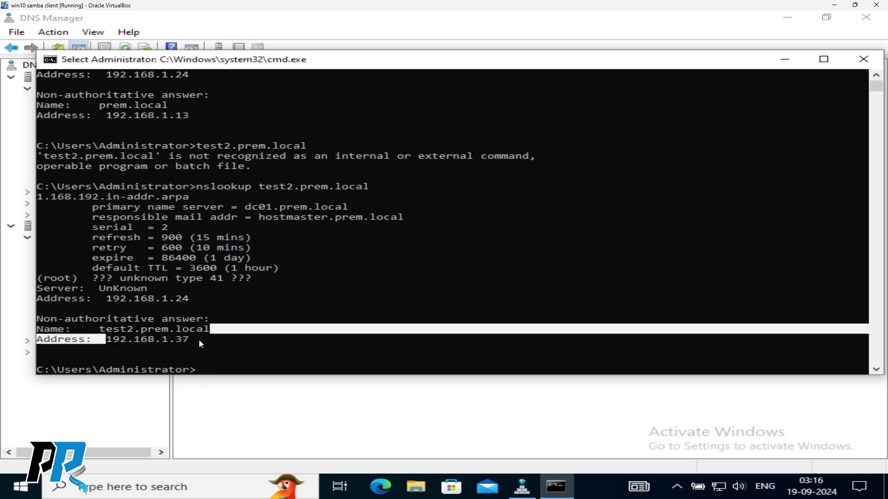
left_click_drag(35, 137, 271, 135)
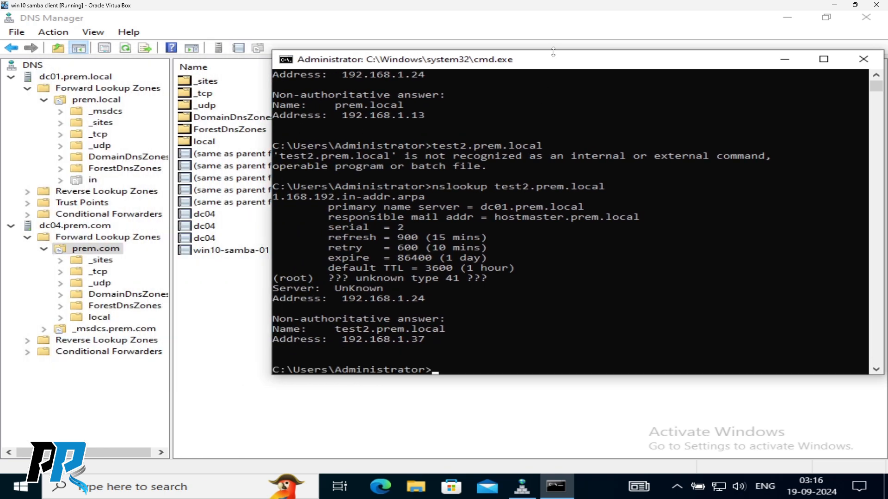
left_click_drag(557, 64, 504, 82)
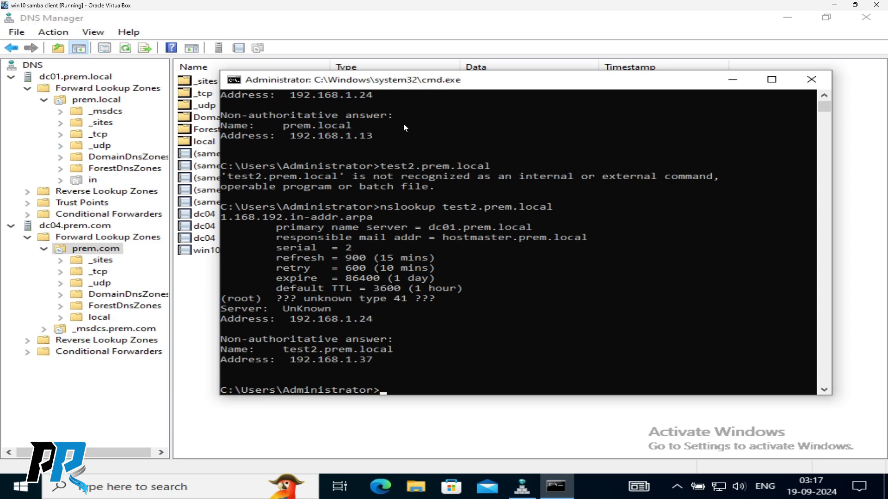
- Move the console lower, collapse the dc01 and dc04 server nodes, and close DNS Manager
left_click_drag(504, 82, 501, 143)
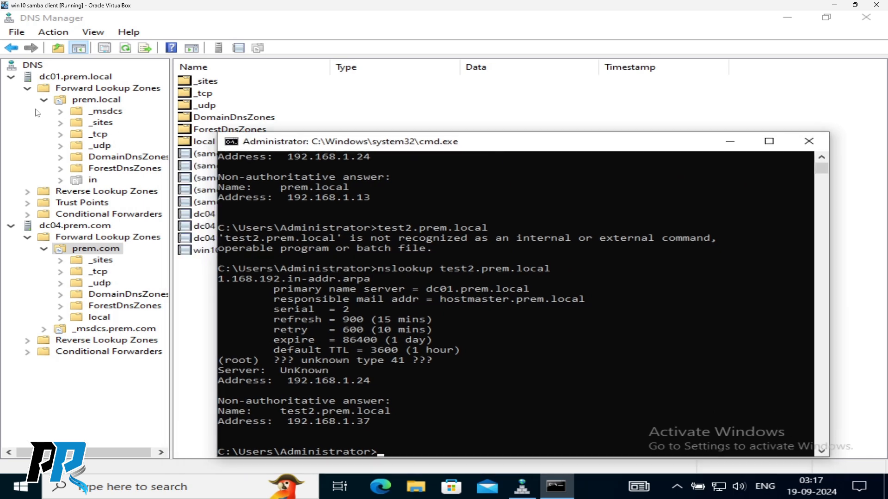
left_click(11, 77)
left_click(10, 88)
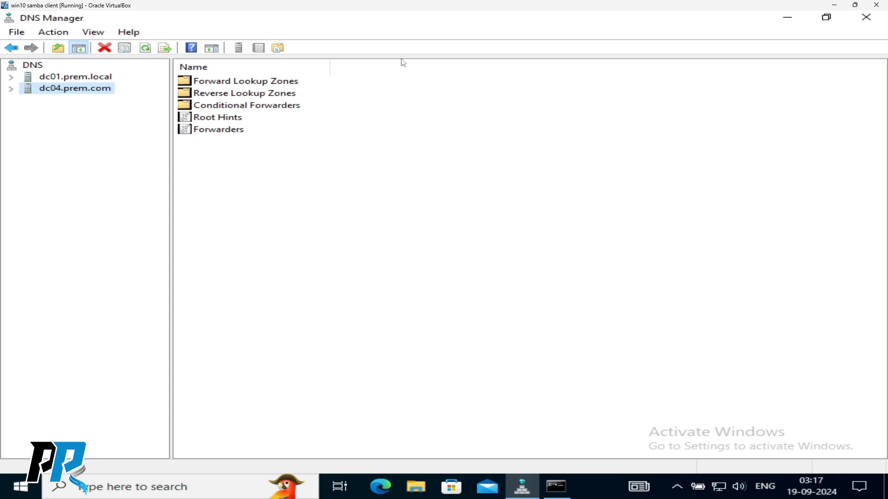
left_click(866, 18)
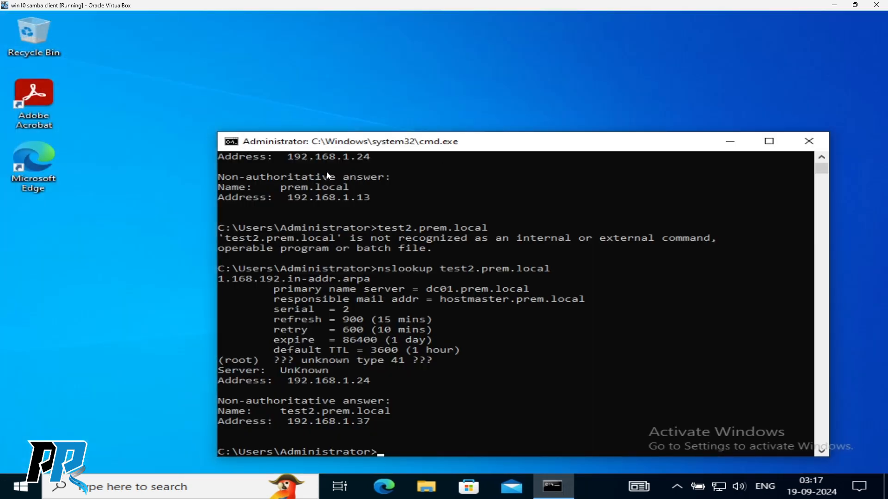
- Launch Active Directory Users and Computers and expand the prem.com domain's containers
left_click_drag(521, 142, 437, 60)
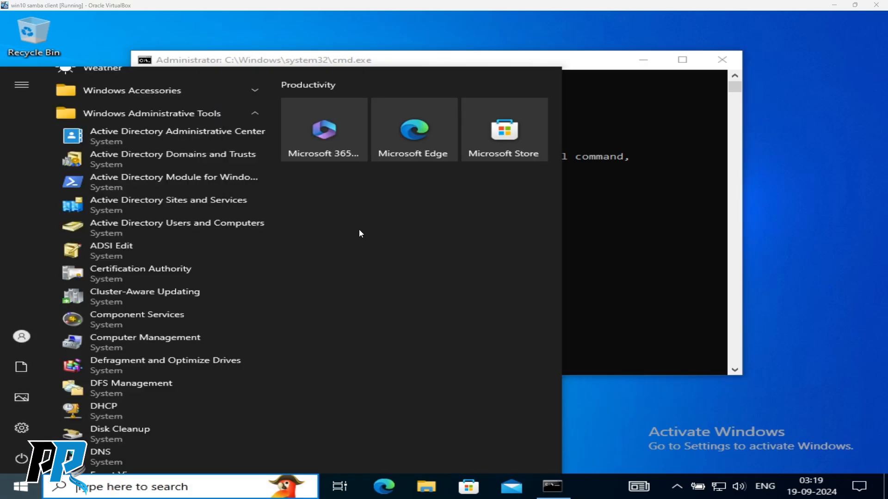
left_click(172, 230)
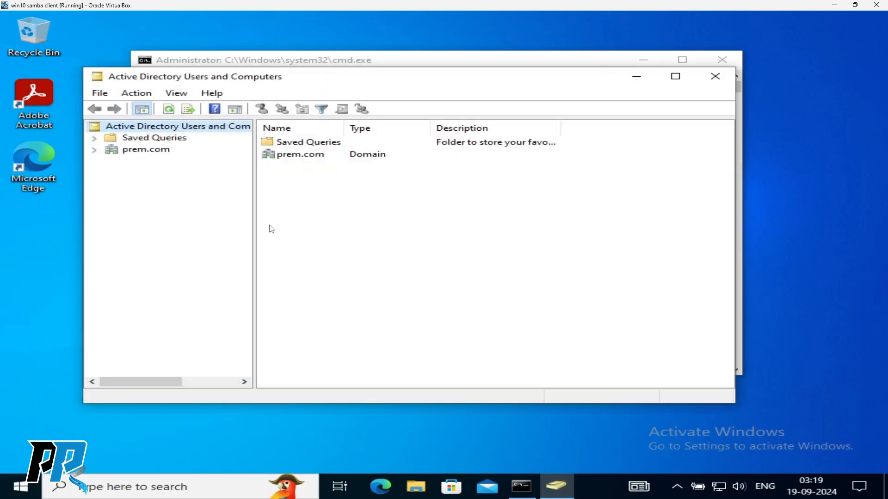
left_click_drag(322, 80, 321, 65)
left_click(95, 137)
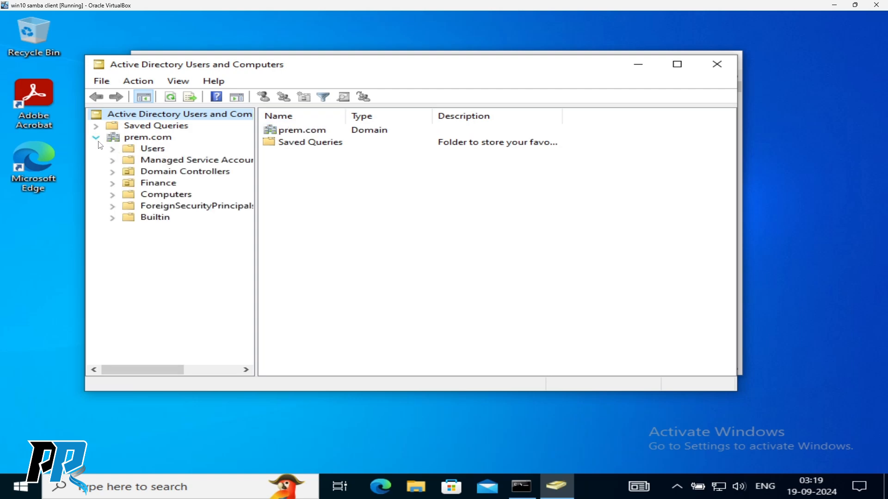
- Try changing the ADUC domain from prem.com to prem.local
right_click(137, 136)
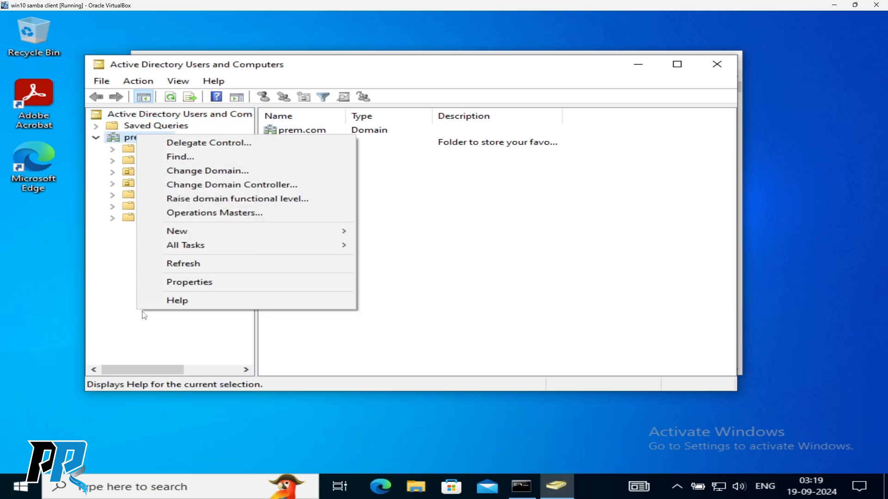
left_click(116, 300)
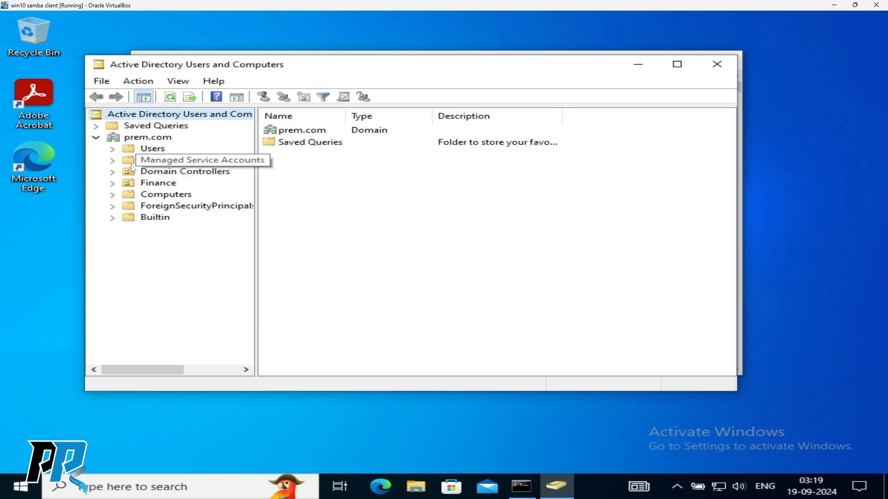
right_click(147, 113)
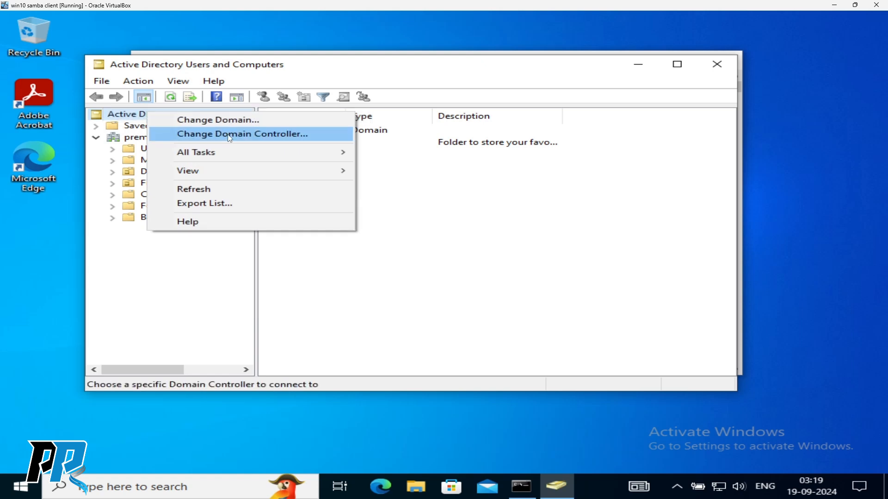
left_click(230, 121)
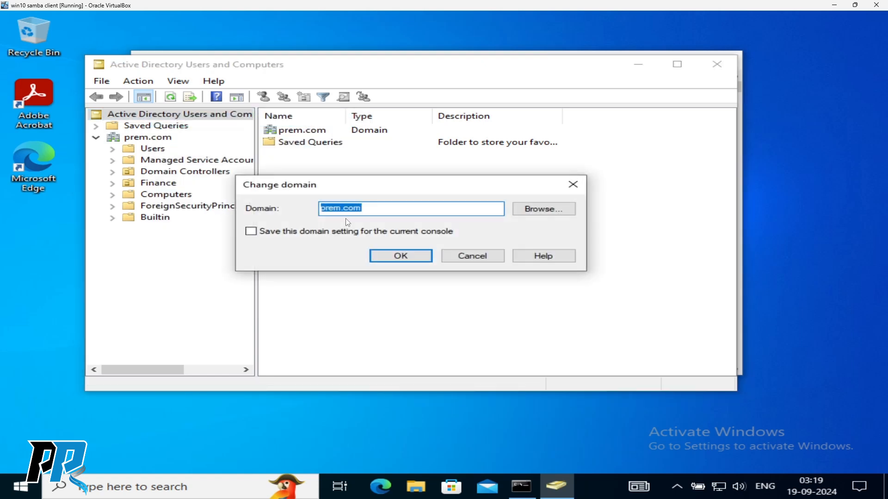
left_click(375, 210)
key("BackSpace")
key("BackSpace")
key("BackSpace")
key("BackSpace")
type(".local")
left_click(412, 257)
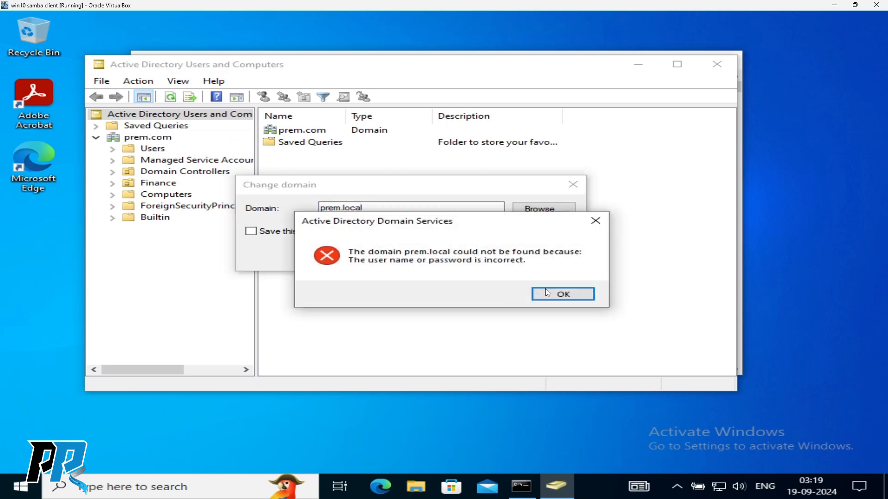
- Dismiss the domain error, cancel the change, and return to prem.com's containers
left_click(563, 296)
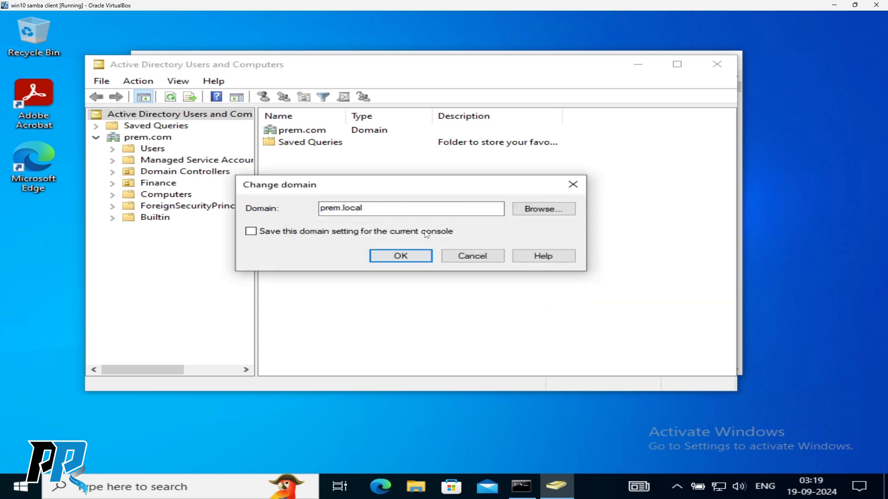
left_click(376, 209)
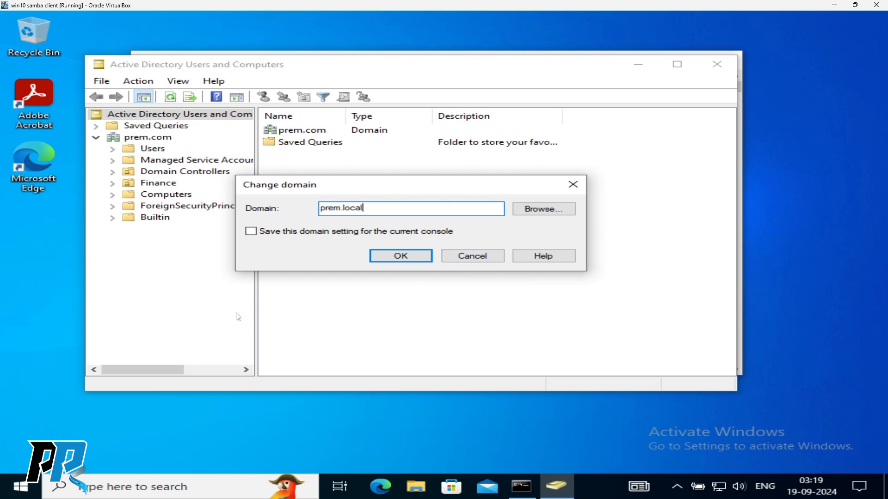
left_click(474, 257)
left_click(155, 138)
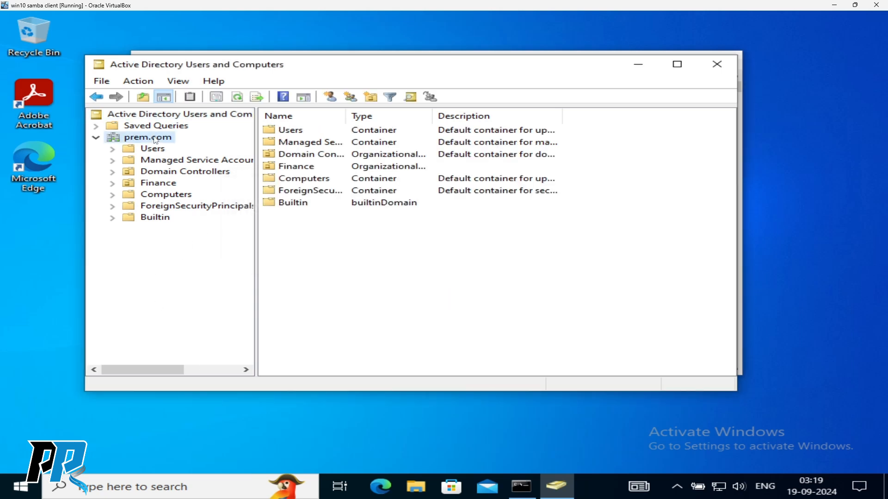
right_click(156, 140)
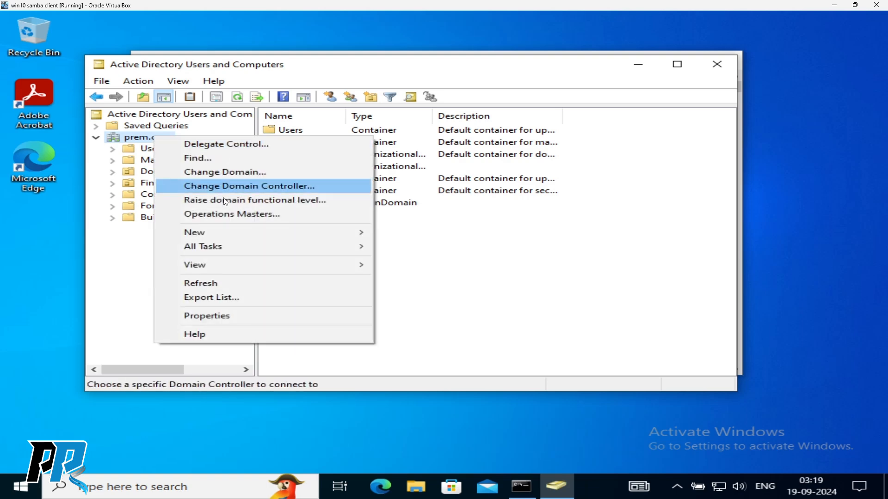
left_click(232, 216)
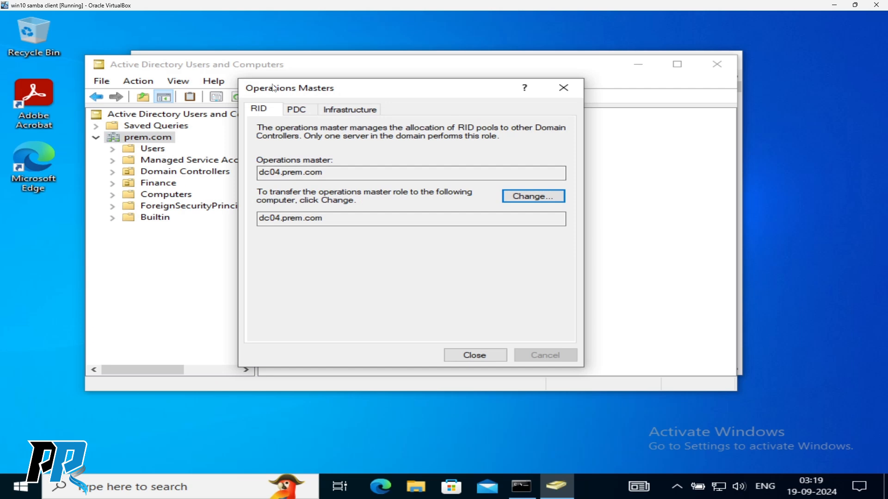
mouse_move(382, 87)
left_mouse_down()
mouse_move(383, 142)
mouse_move(397, 88)
left_mouse_up()
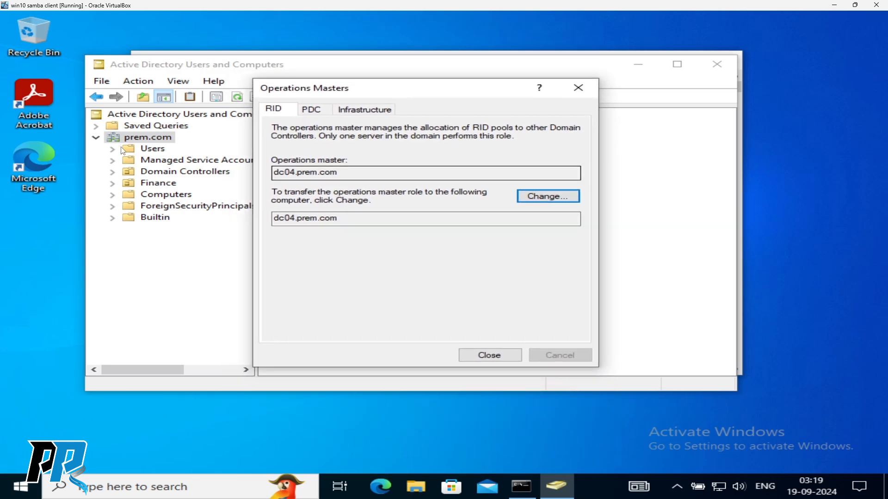
left_click(315, 111)
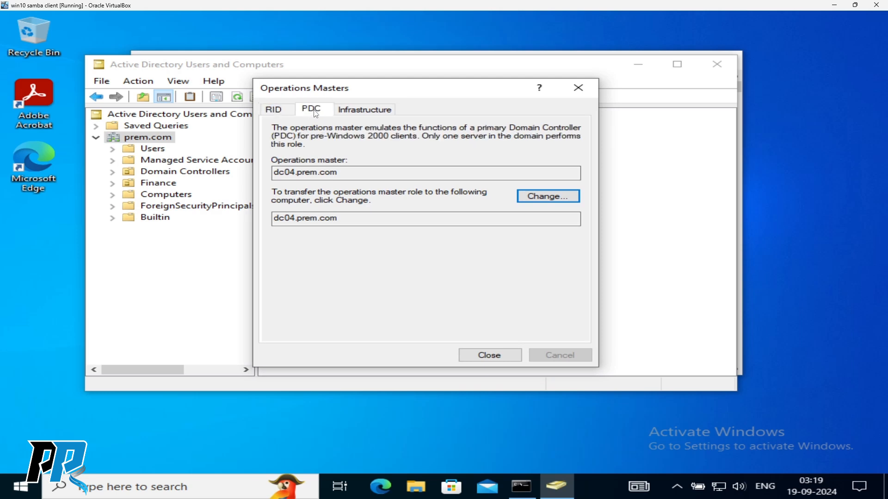
left_click(280, 112)
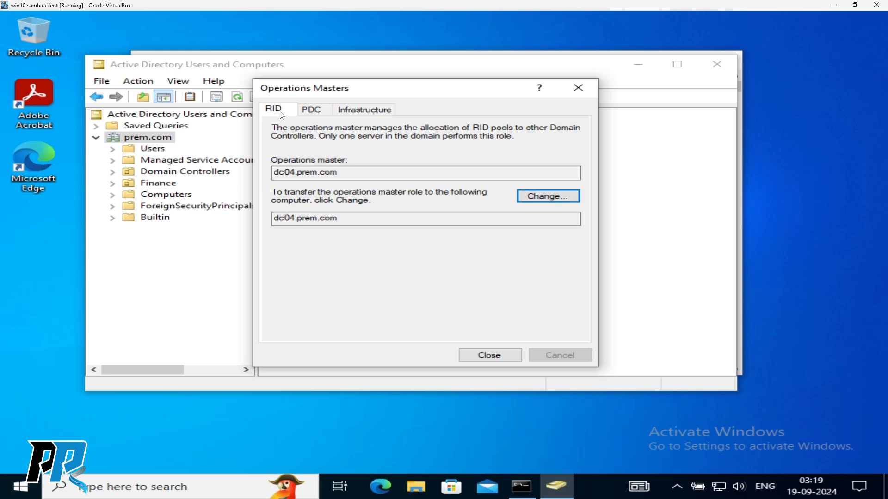
left_click(318, 113)
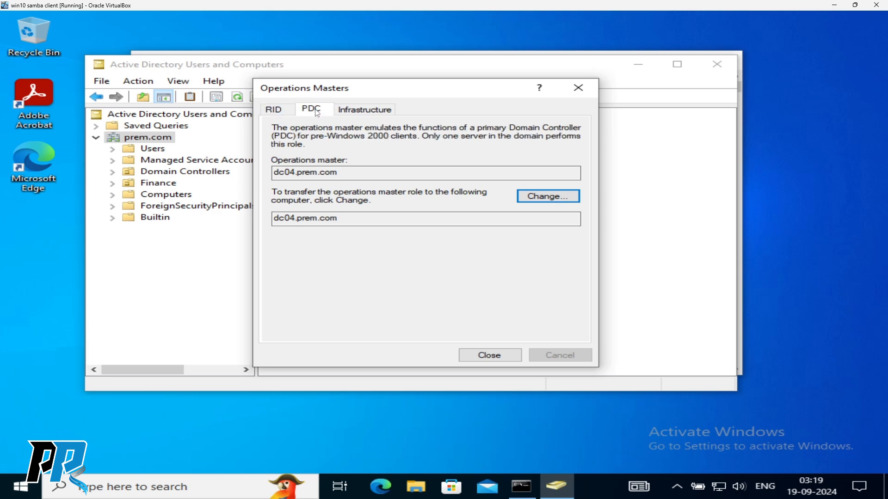
left_click(373, 112)
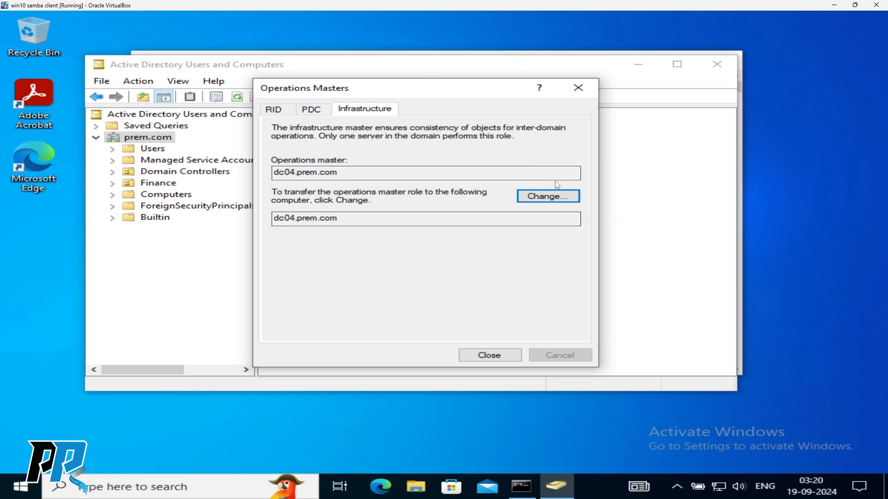
left_click(544, 199)
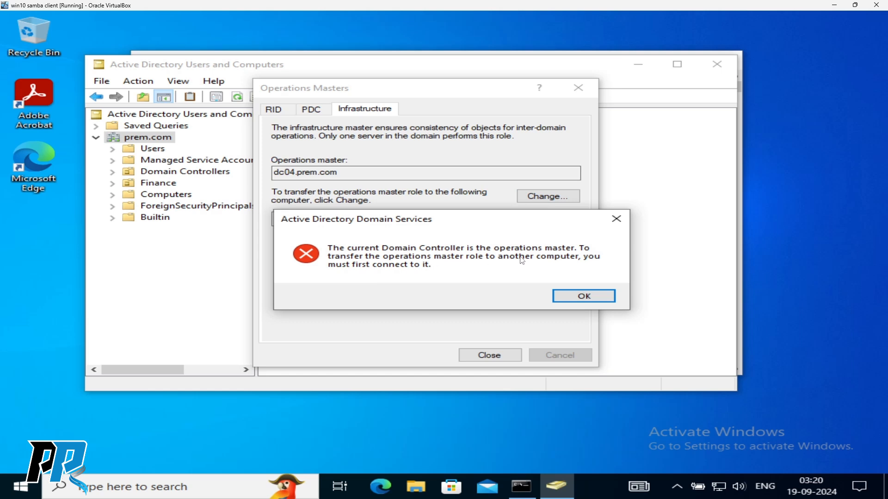
left_click(584, 296)
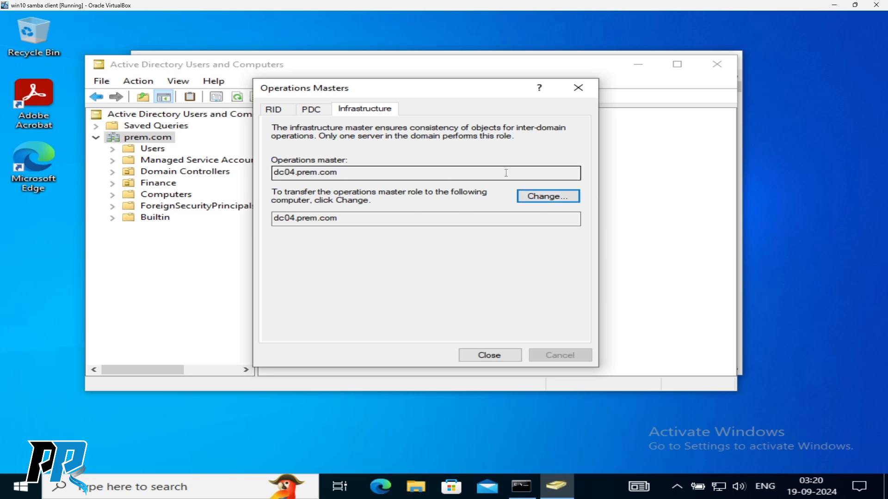
left_click(311, 110)
left_click(272, 109)
left_click(317, 113)
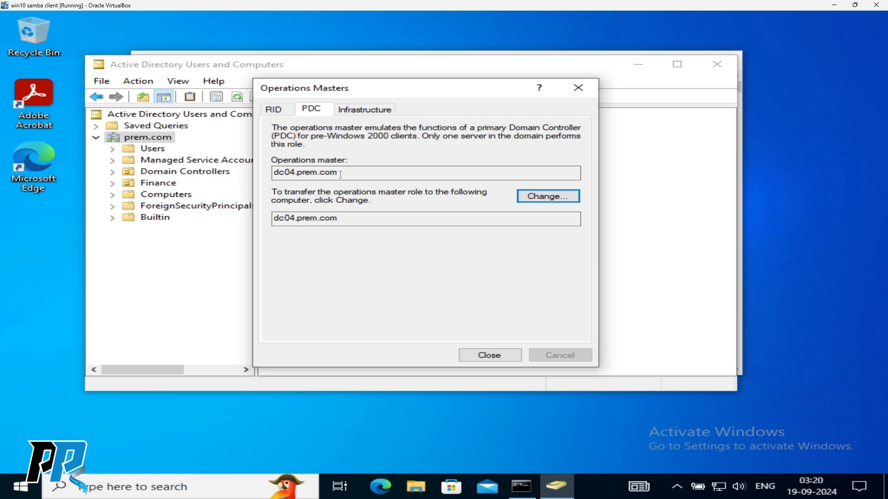
left_click(487, 355)
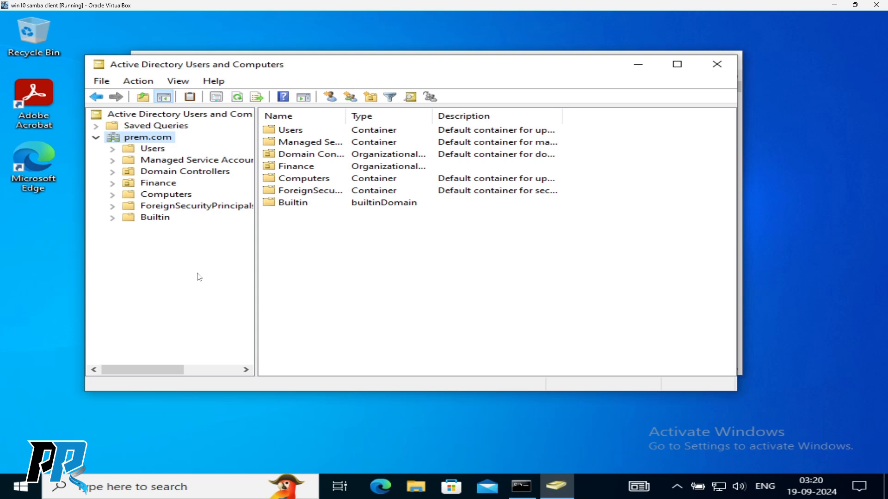
right_click(139, 136)
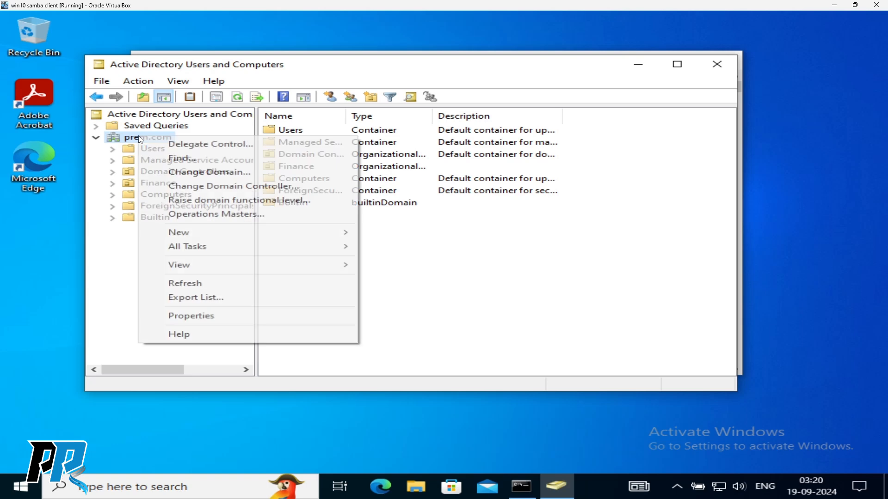
left_click(191, 215)
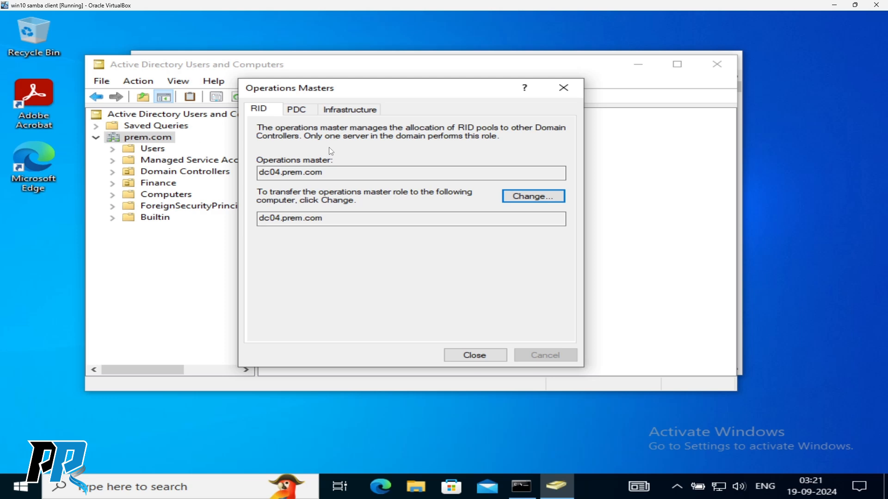
left_click(539, 198)
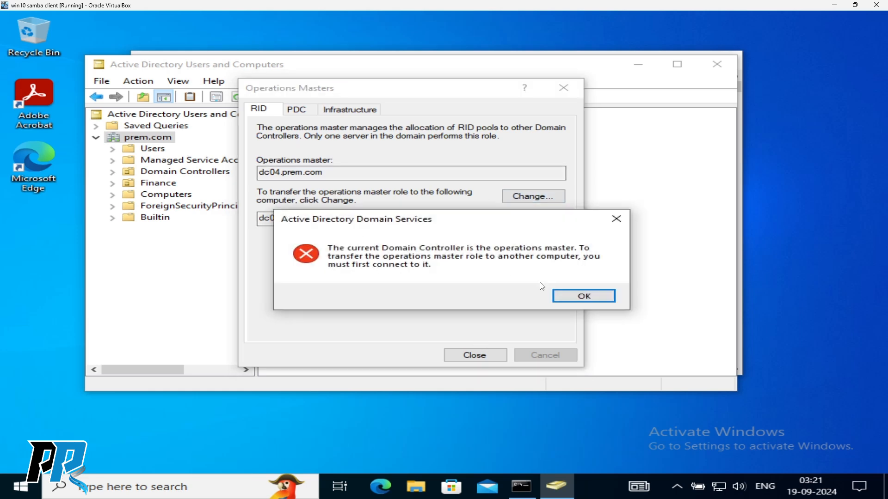
left_click(583, 296)
left_click(564, 88)
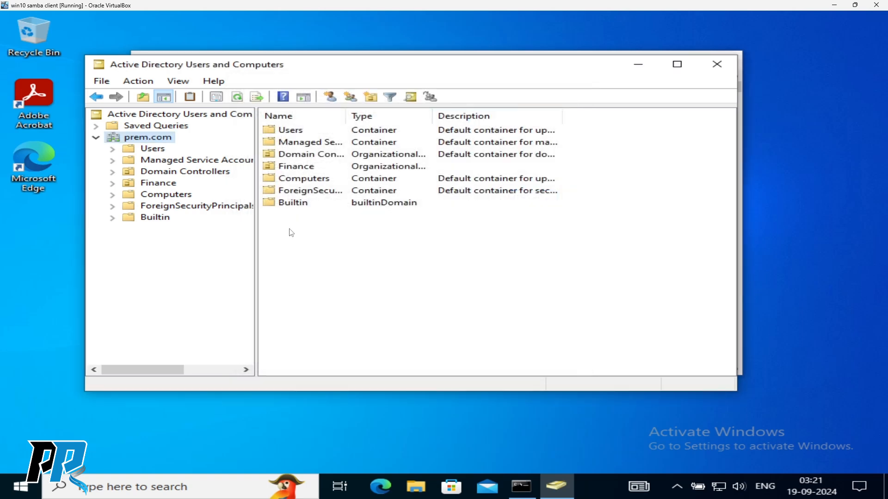
- Connect prem.com to any writable domain controller and expand its containers
right_click(158, 137)
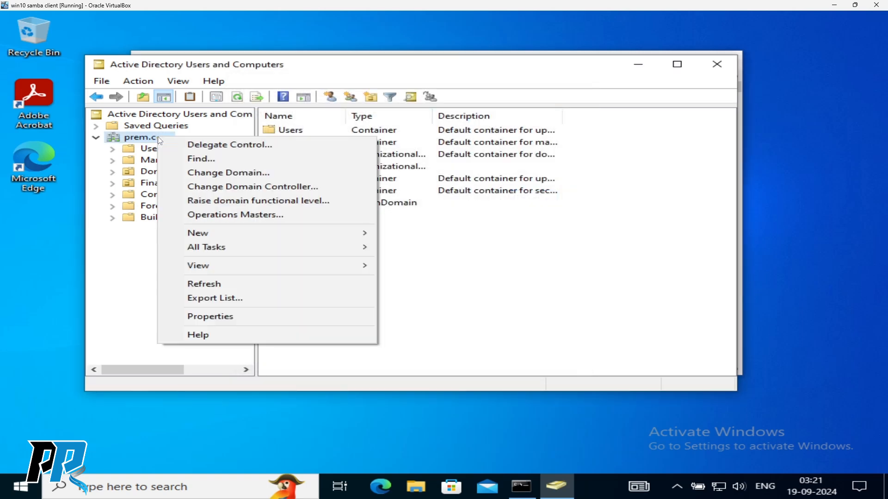
left_click(233, 187)
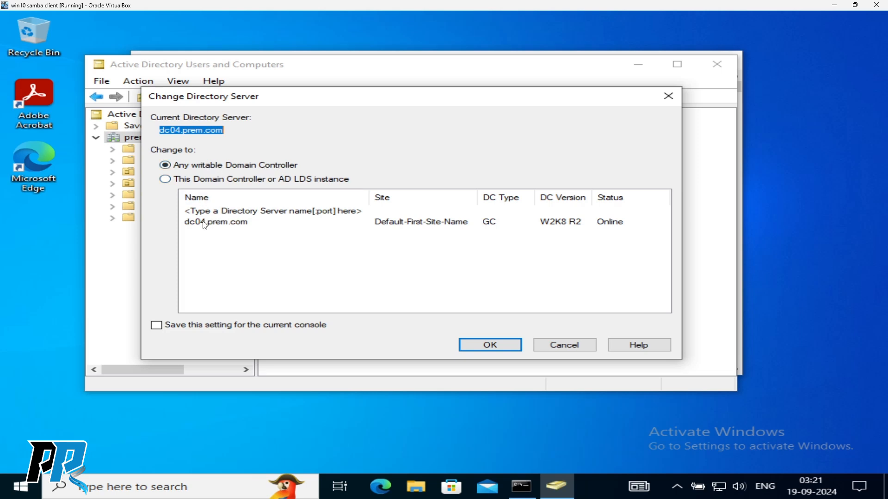
left_click(227, 237)
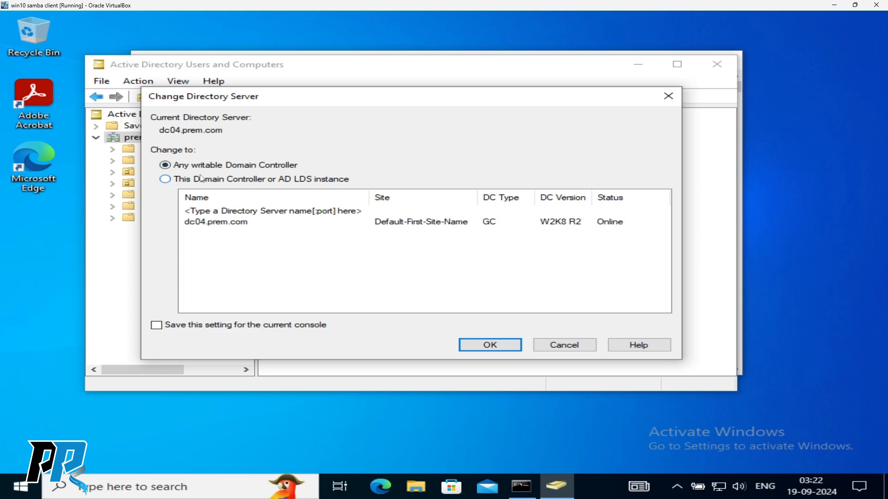
left_click(490, 345)
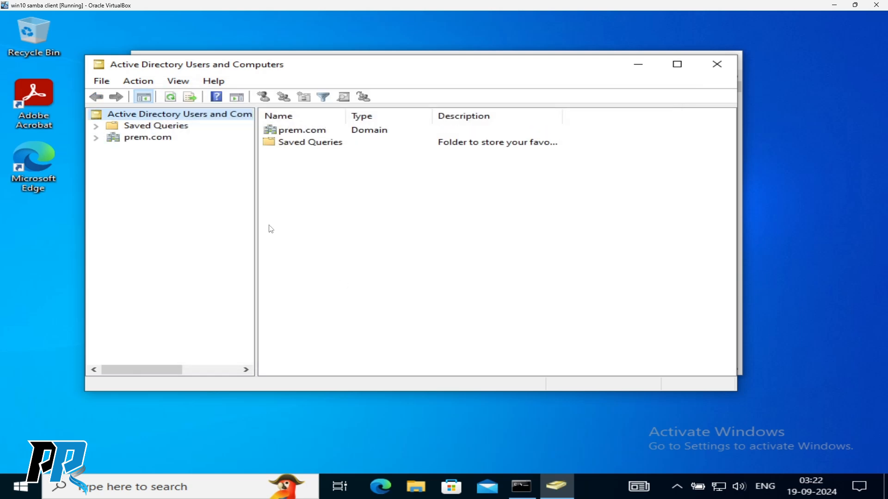
left_click(96, 138)
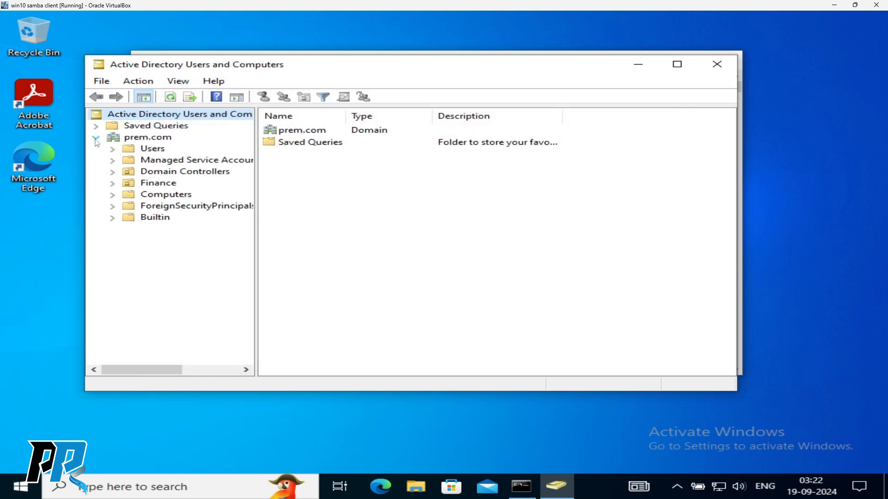
- Maximize the ADUC window, then restore it to normal size and nudge it up and left
right_click(143, 139)
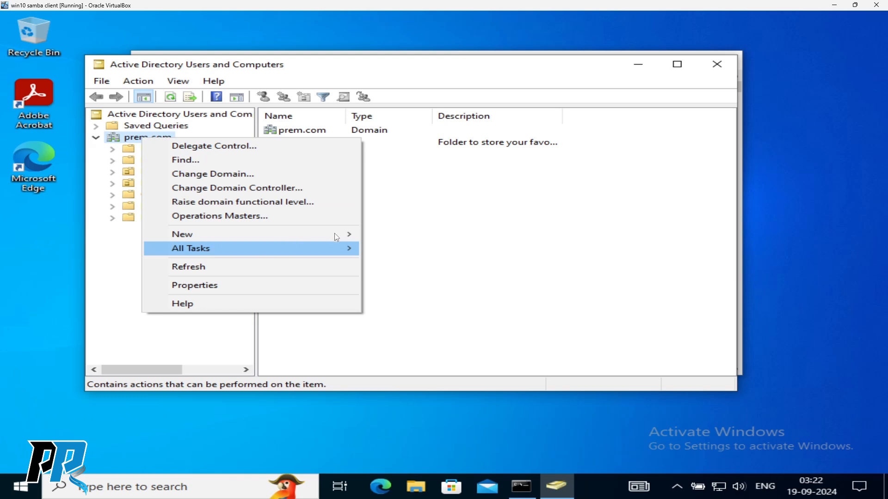
left_click(484, 232)
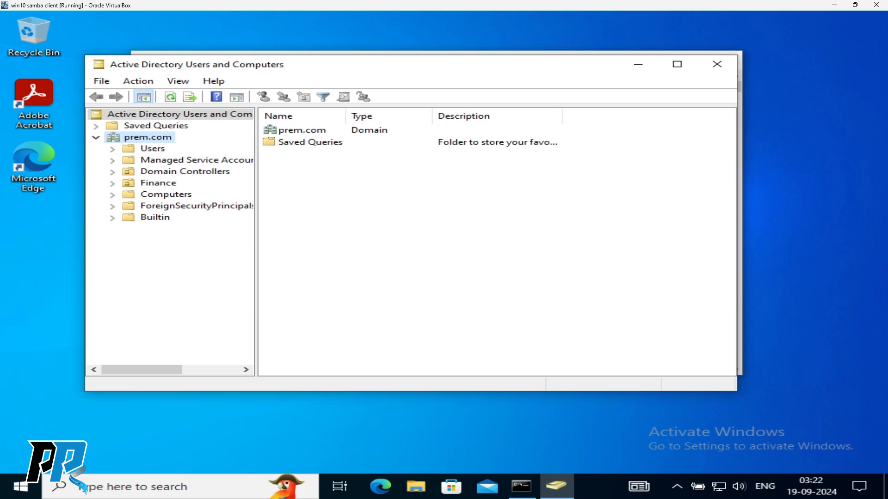
right_click(146, 136)
key("Escape")
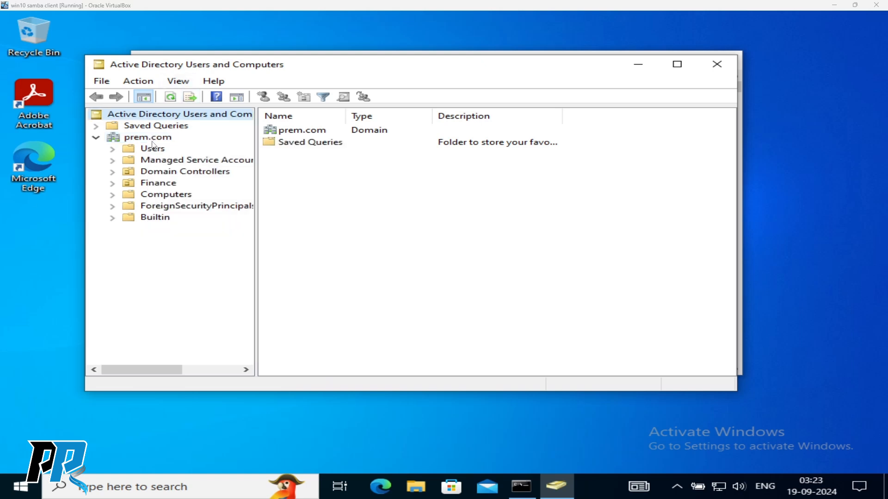
double_click(348, 66)
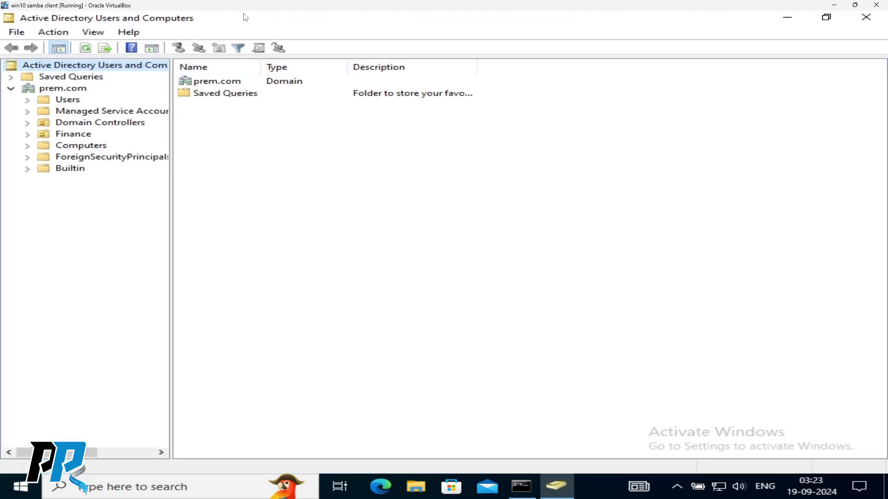
double_click(245, 17)
left_click_drag(317, 69, 303, 59)
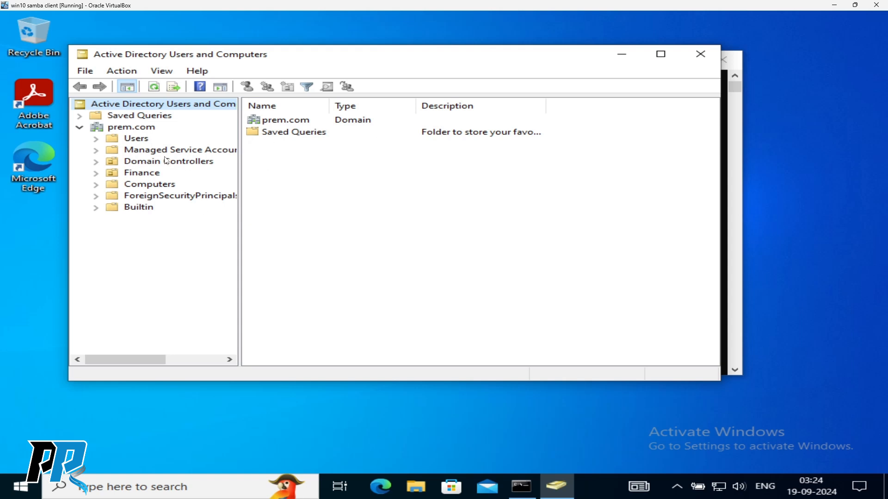
right_click(137, 128)
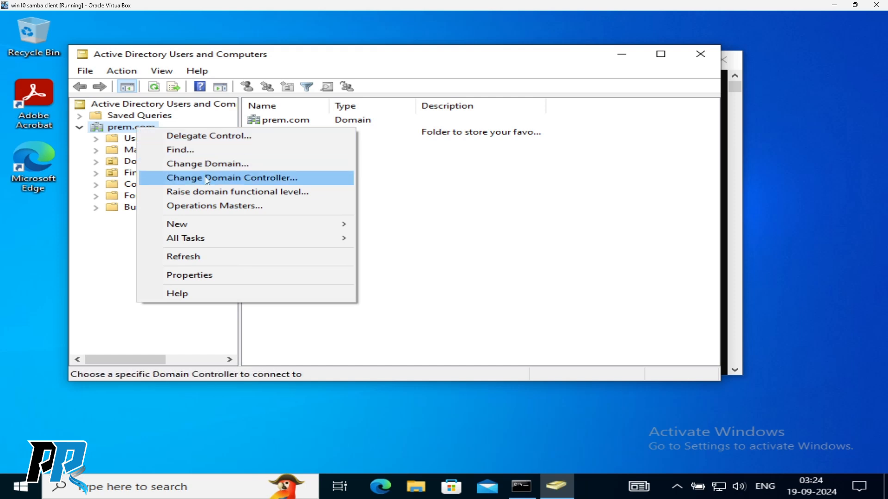
- In Change Directory Server, add dc01.prem.local as the domain controller and confirm
left_click(207, 180)
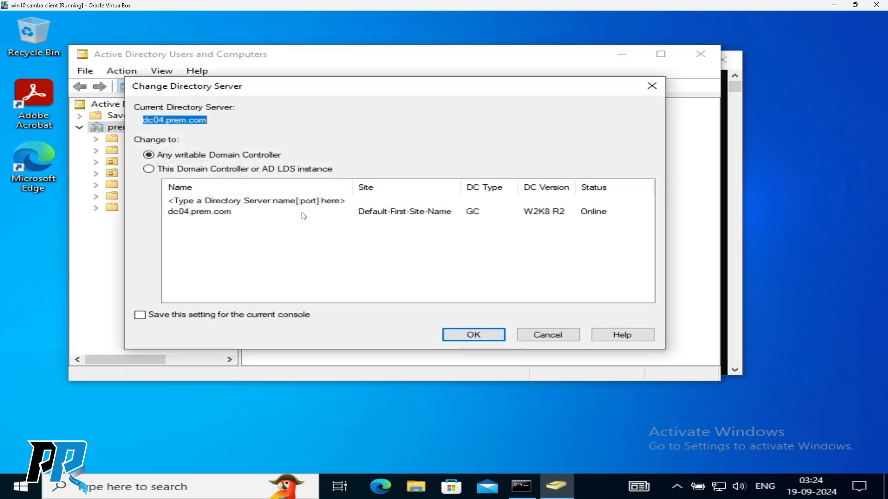
left_click(224, 205)
left_click(223, 202)
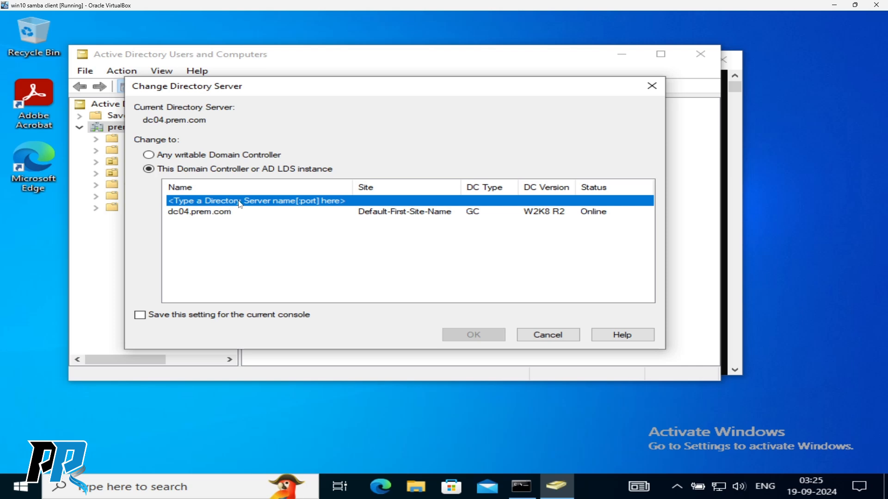
left_click(210, 213)
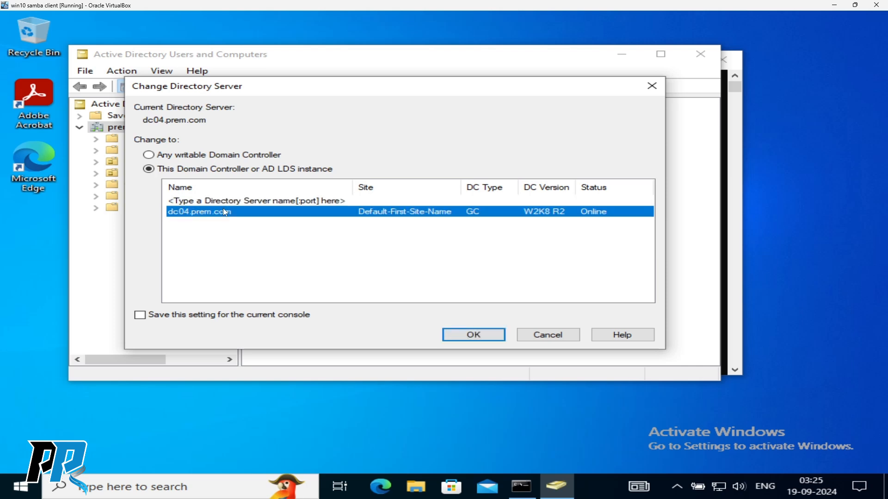
left_click(229, 201)
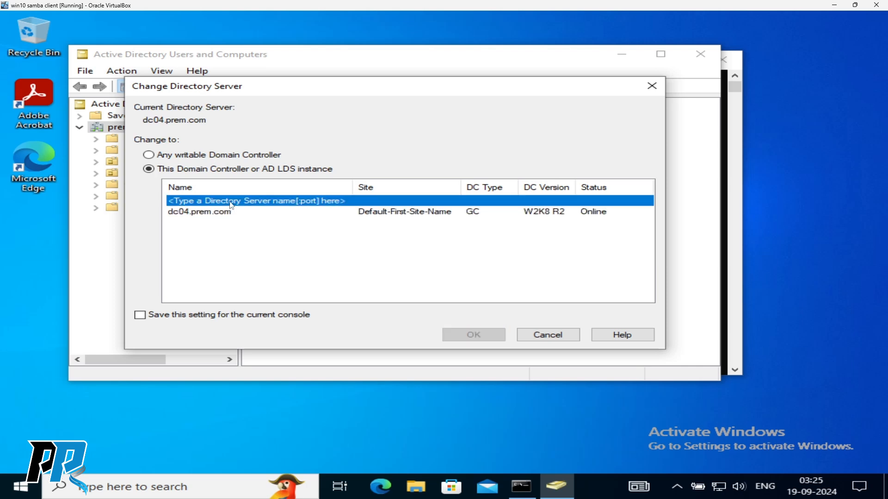
left_click(224, 213)
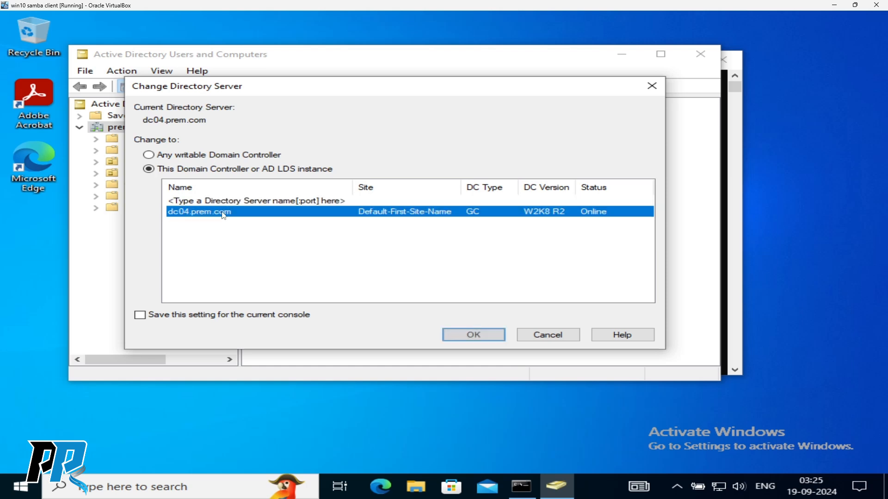
left_click(227, 202)
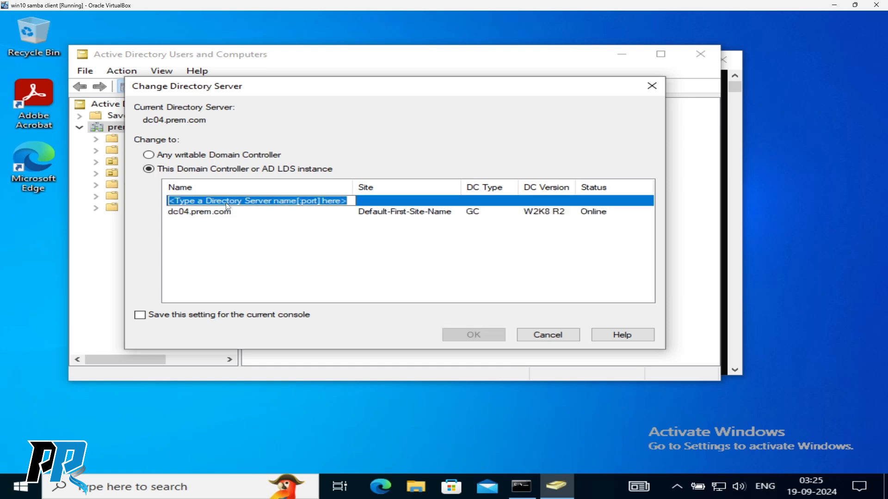
type("d")
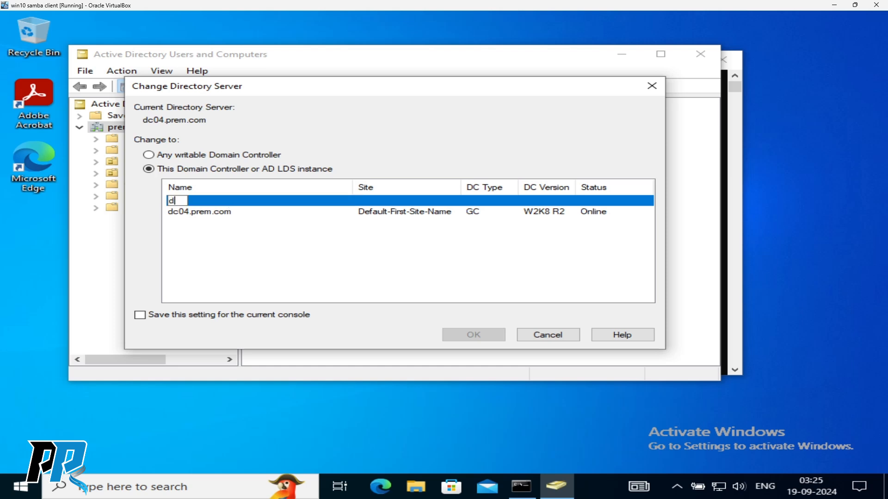
type("c01.prem.local")
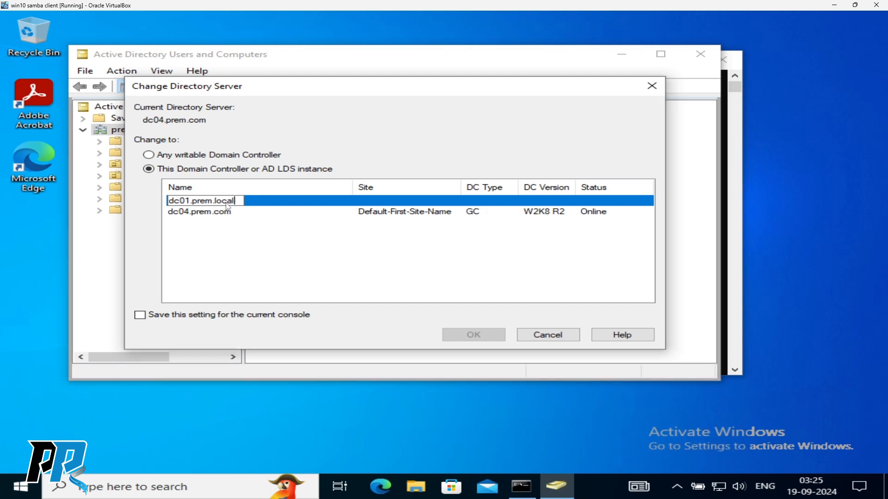
key("Return")
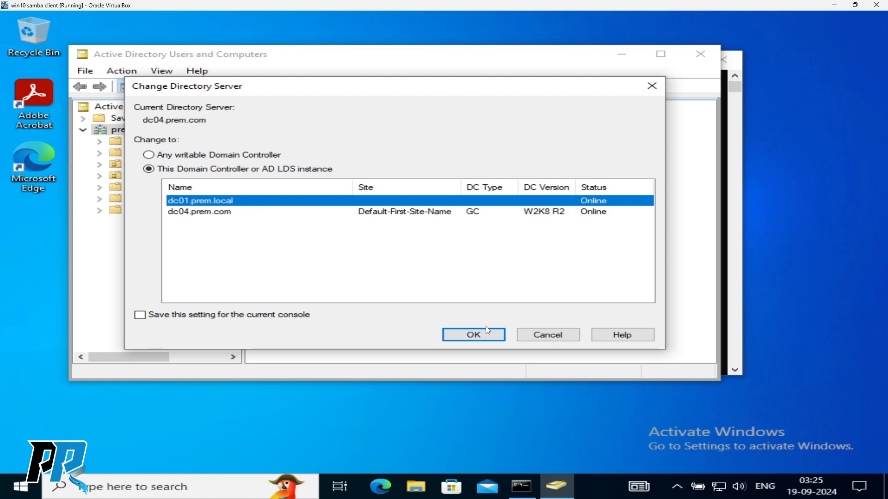
left_click(478, 339)
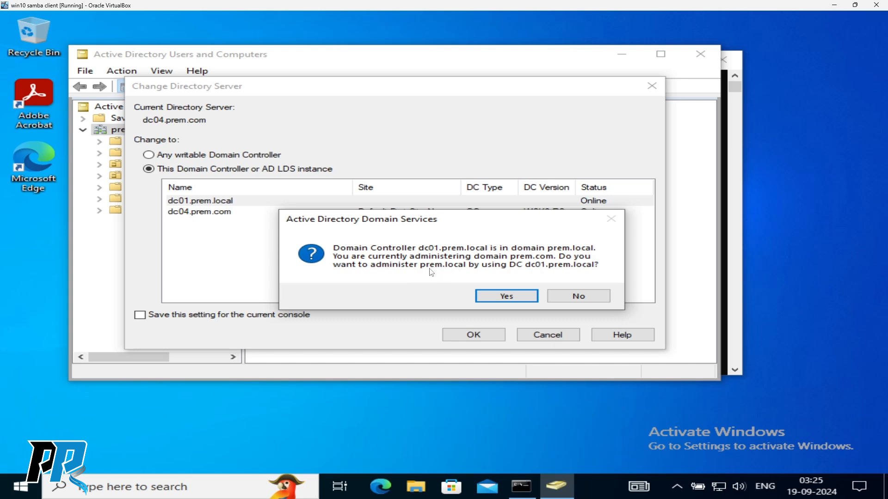
- Administer prem.local via dc01.prem.local, open its Users container, and widen the Name column to read full group names
left_click(504, 298)
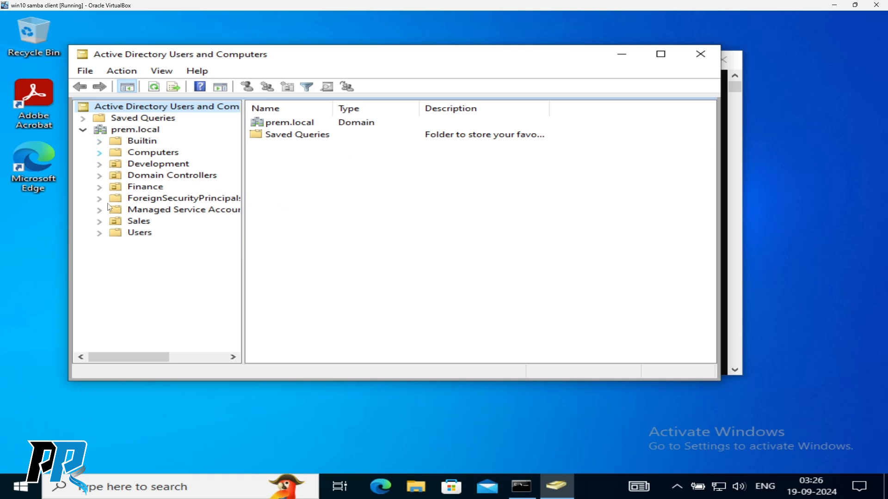
left_click(100, 233)
left_click(140, 233)
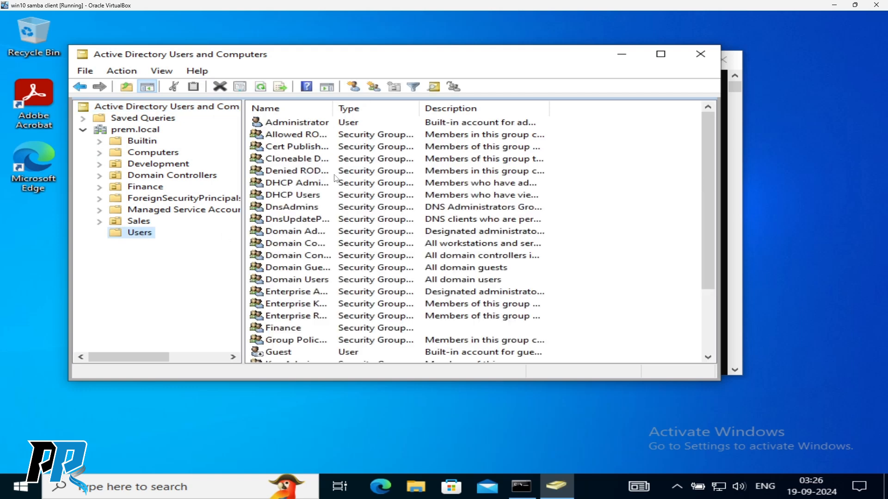
left_click_drag(333, 110, 499, 108)
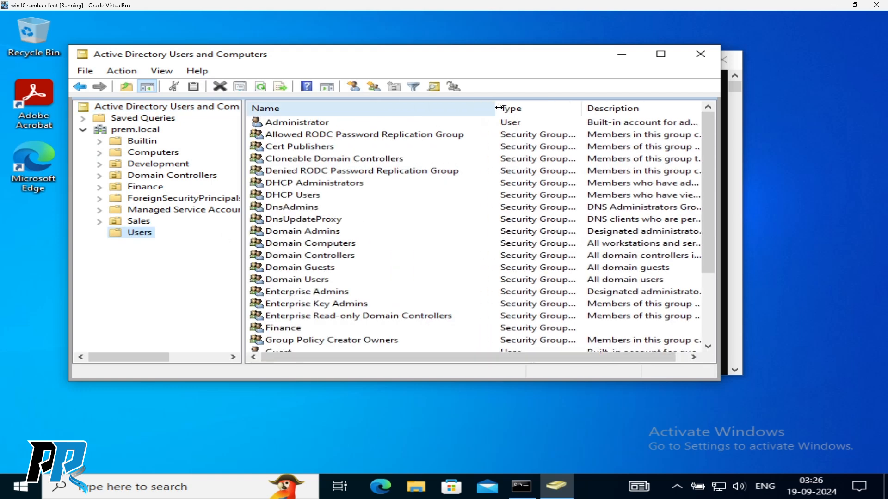
scroll(311, 215, "down", 3)
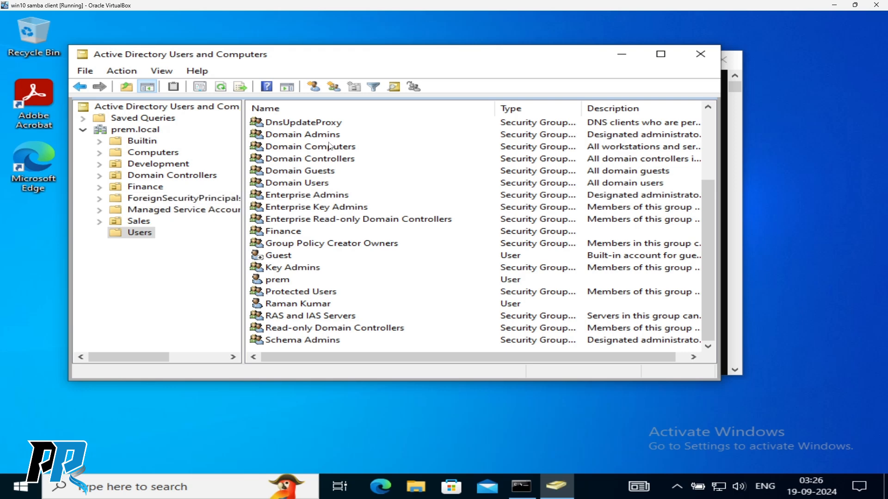
right_click(141, 131)
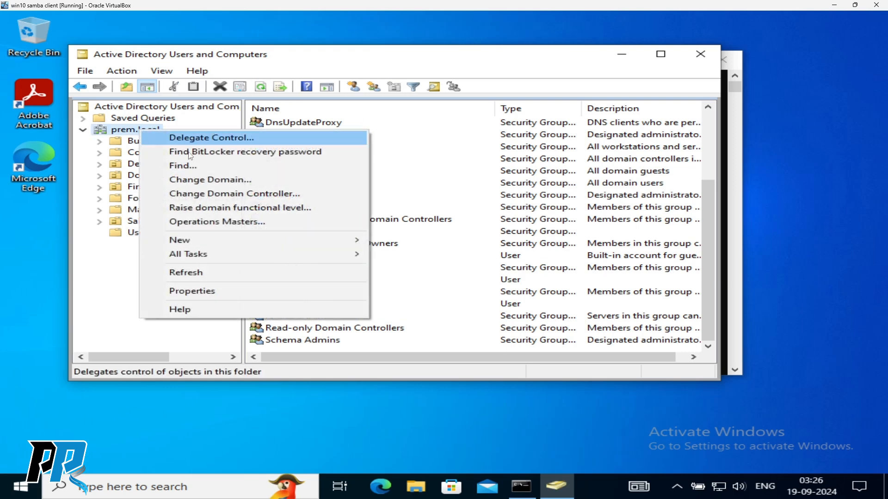
left_click(209, 222)
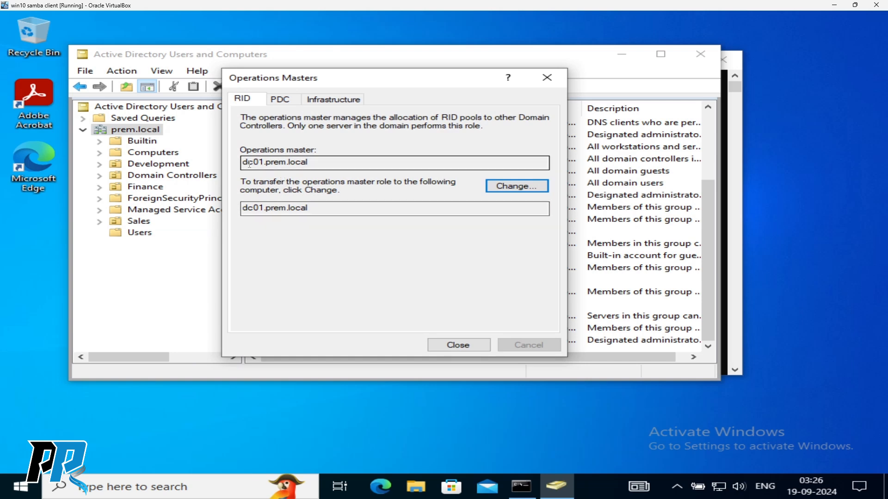
left_click(280, 99)
left_click(341, 100)
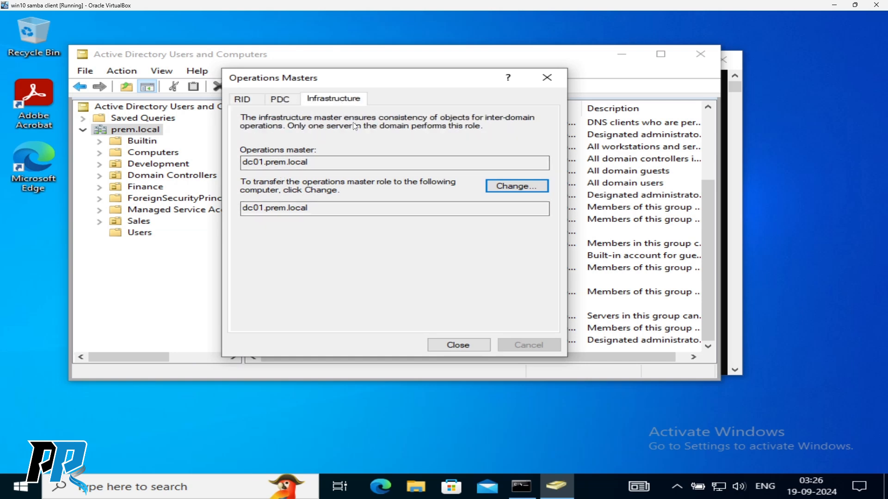
left_click(509, 186)
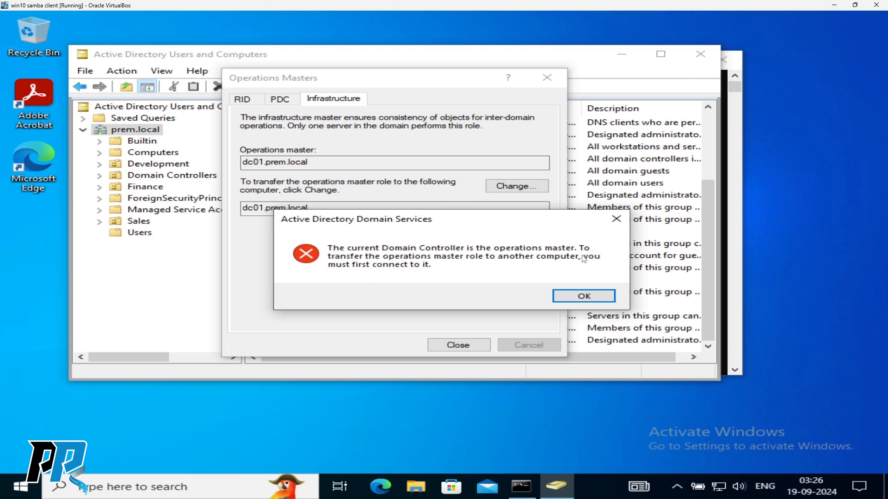
left_click(584, 300)
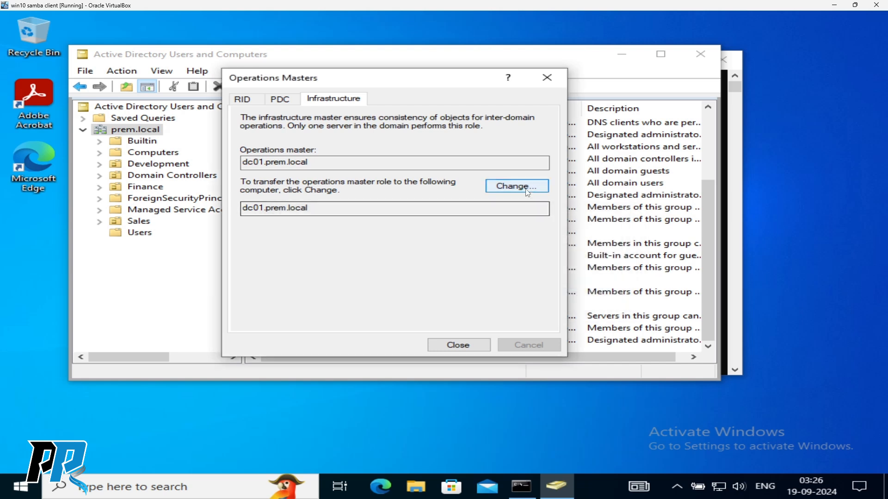
left_click(281, 101)
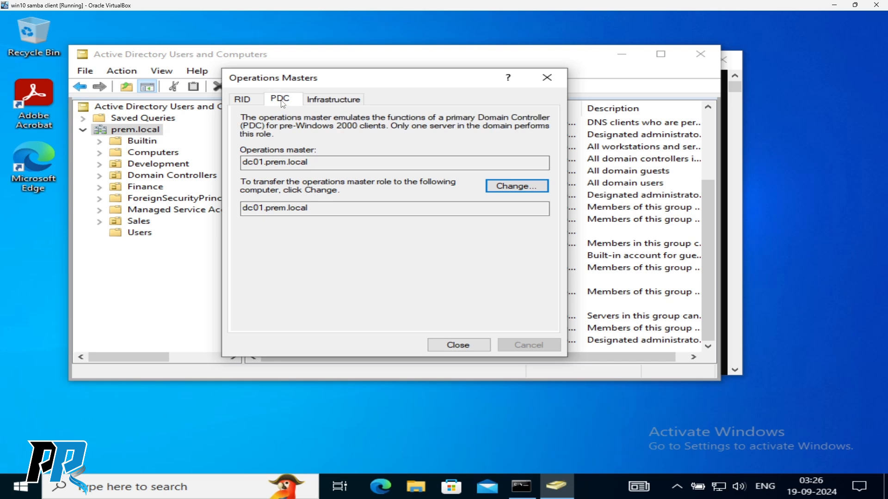
left_click(242, 99)
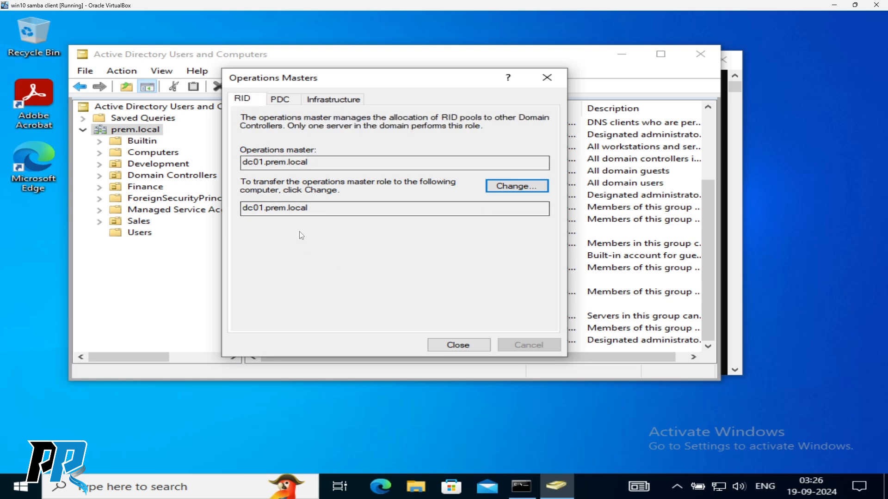
left_click_drag(442, 87, 544, 71)
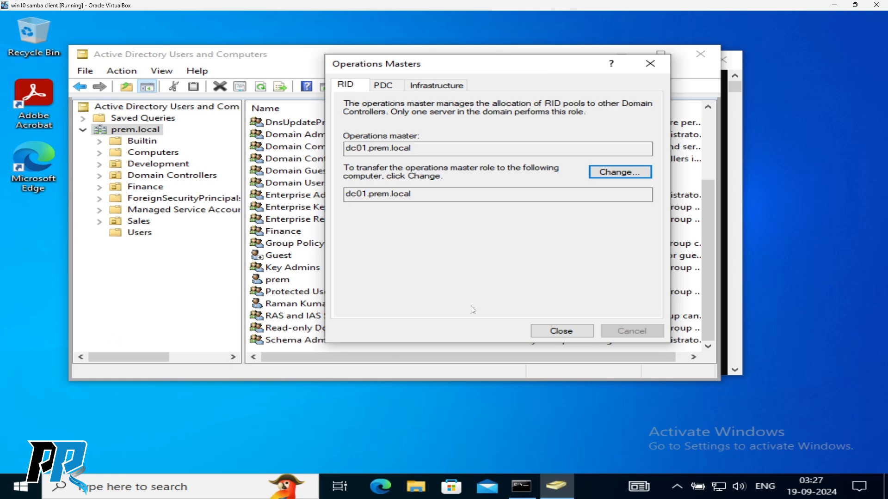
left_click(564, 333)
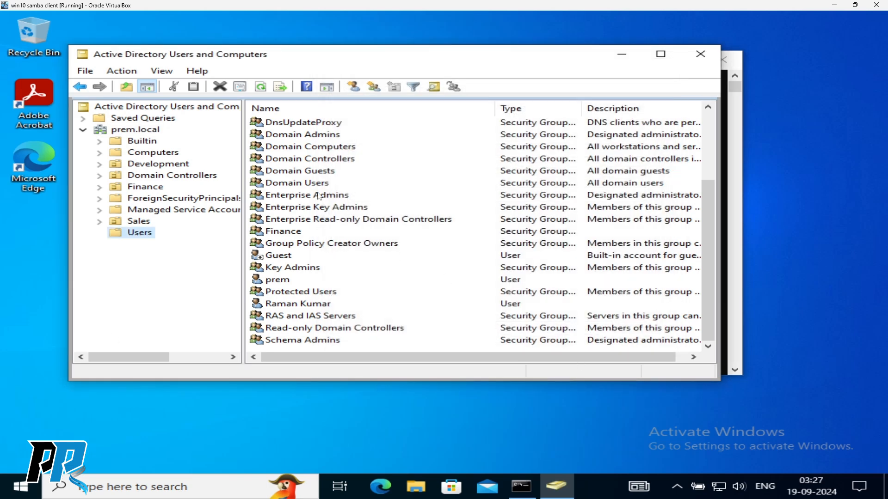